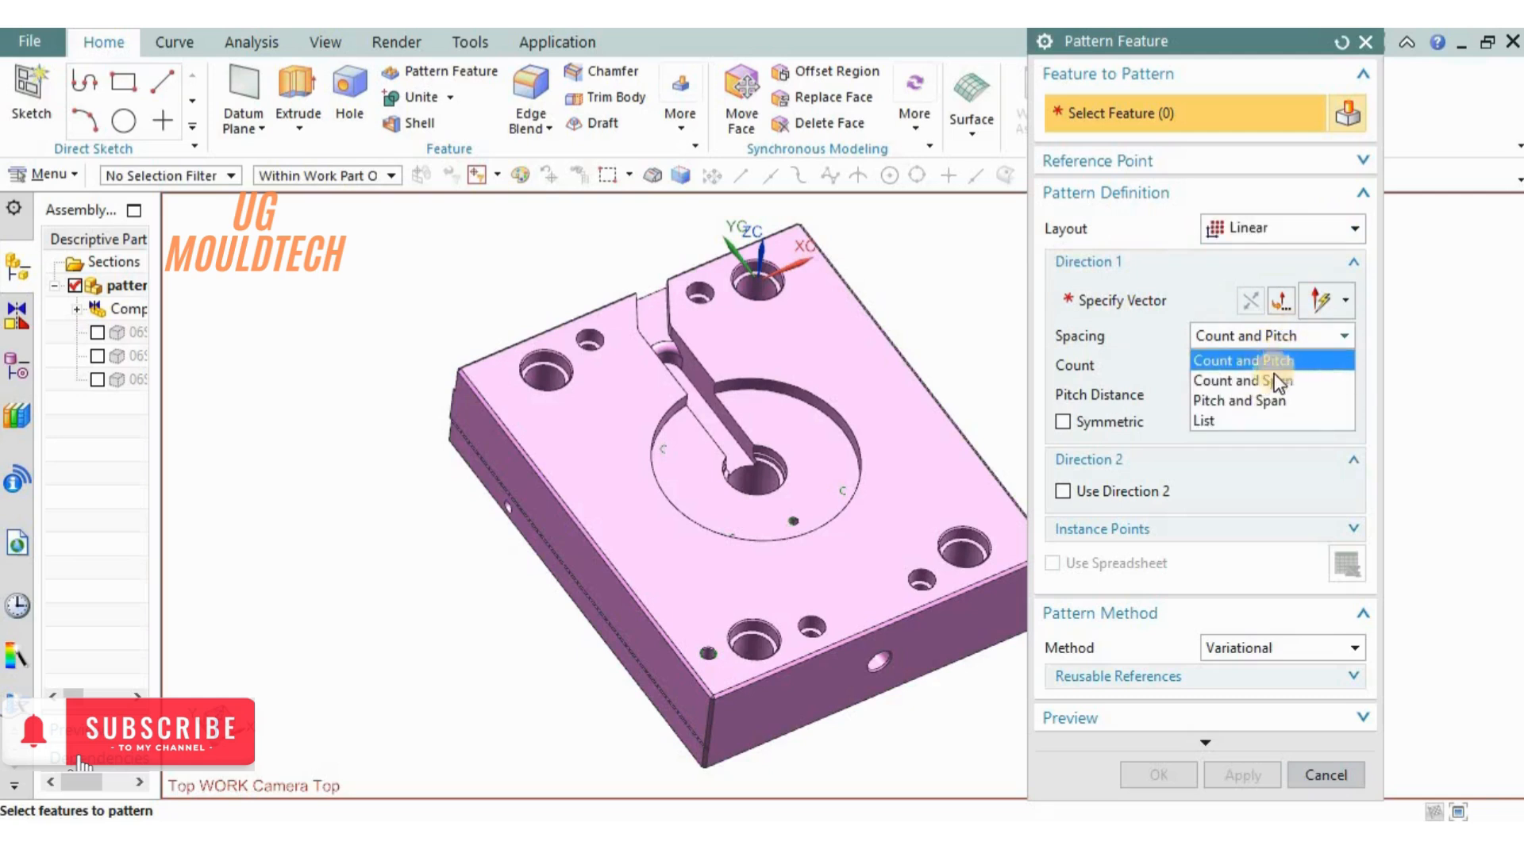
click(1165, 258)
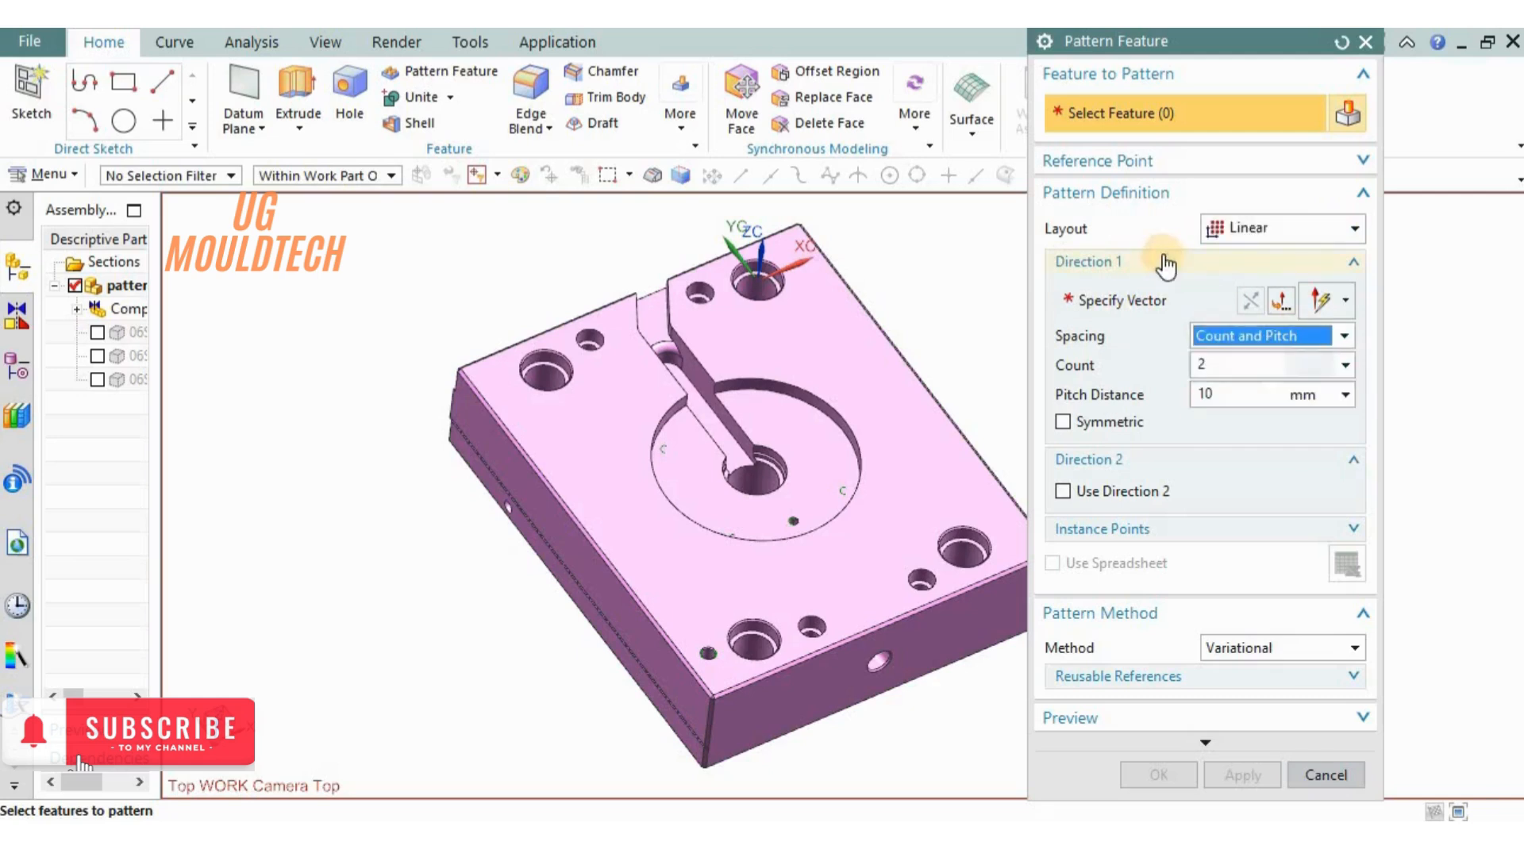
click(1353, 788)
middle_drag(1099, 452, 1153, 342)
scroll(1058, 302, up, 1)
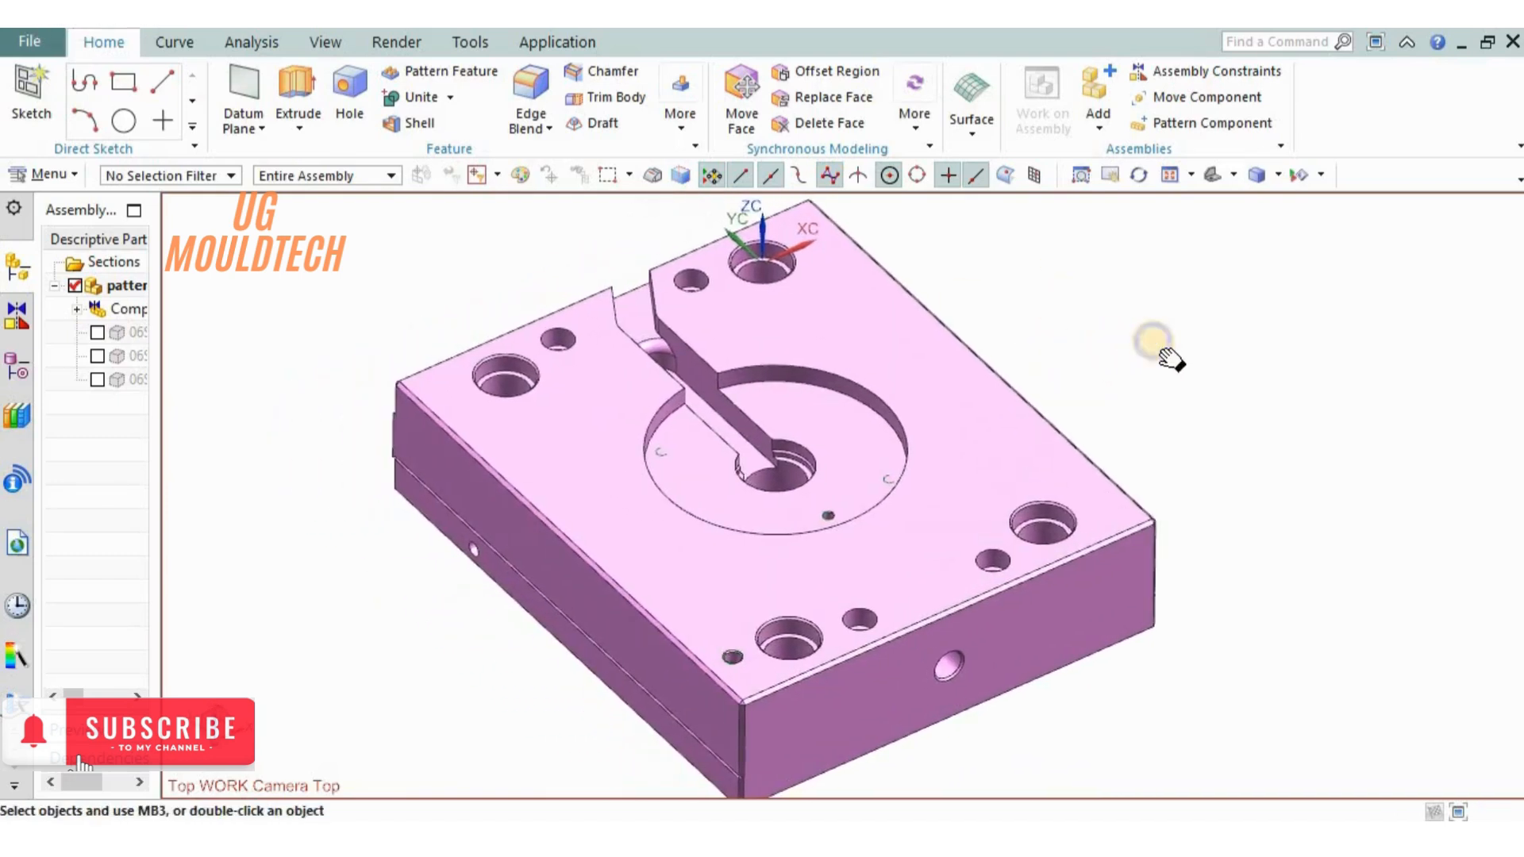
Start a linear Pattern Feature and select the small threaded hole at the plate's near corner as the feature to pattern.
click(436, 72)
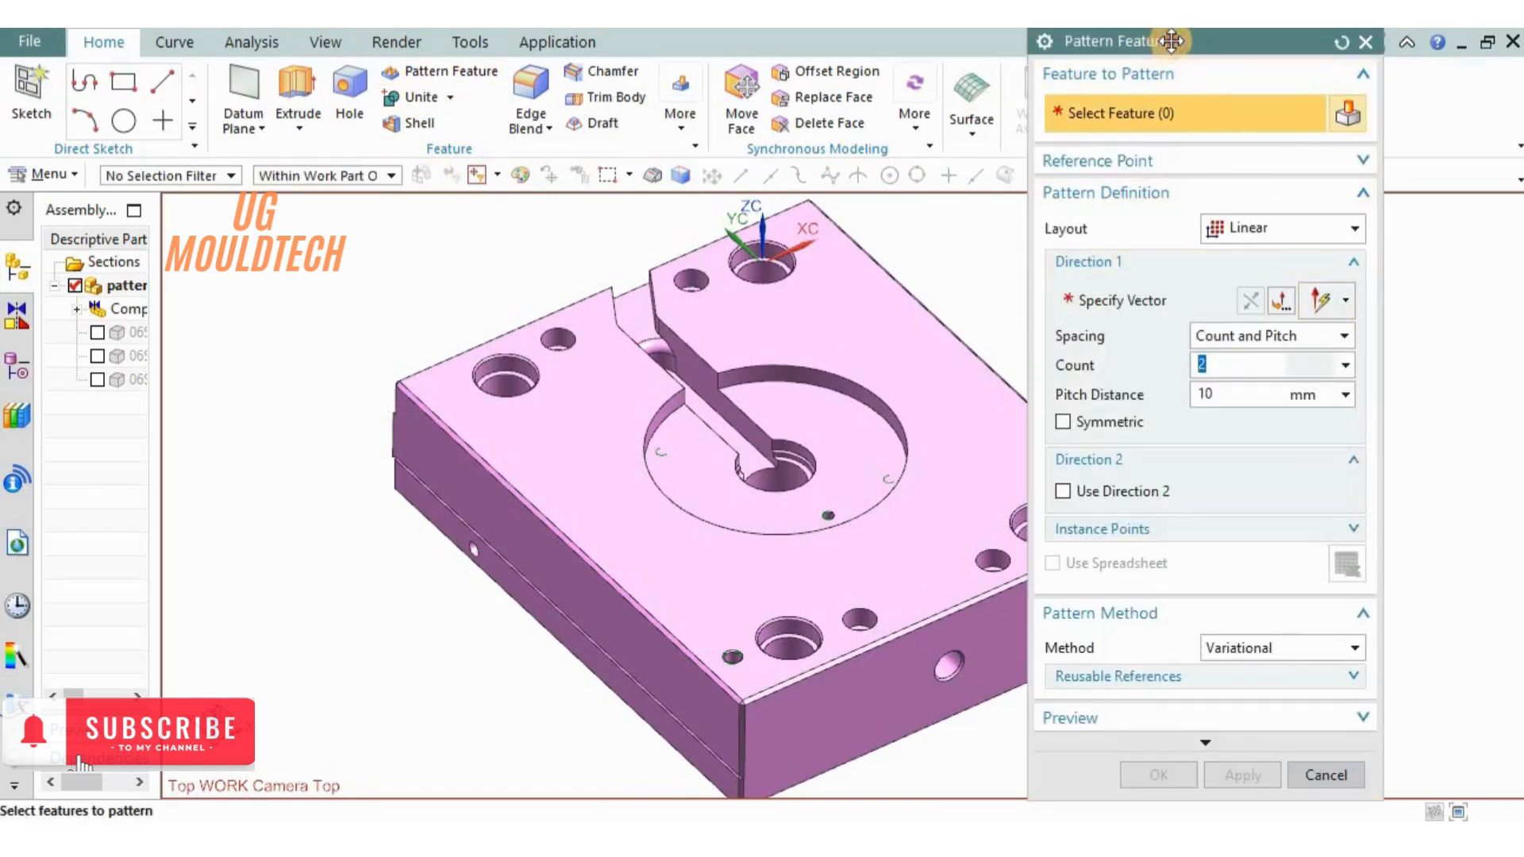
drag(1171, 40, 1182, 40)
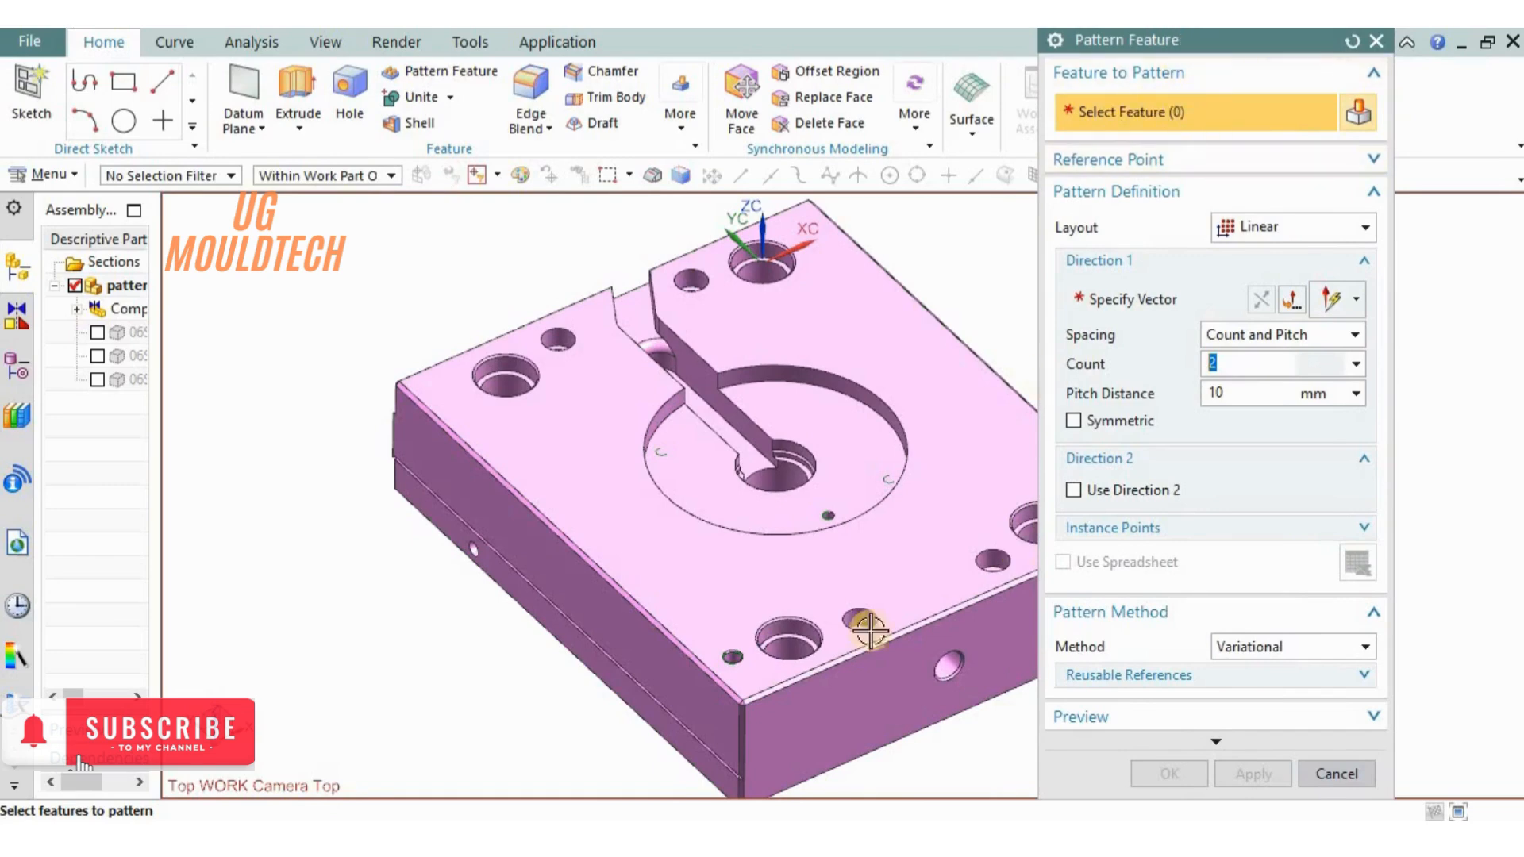
scroll(704, 691, up, 6)
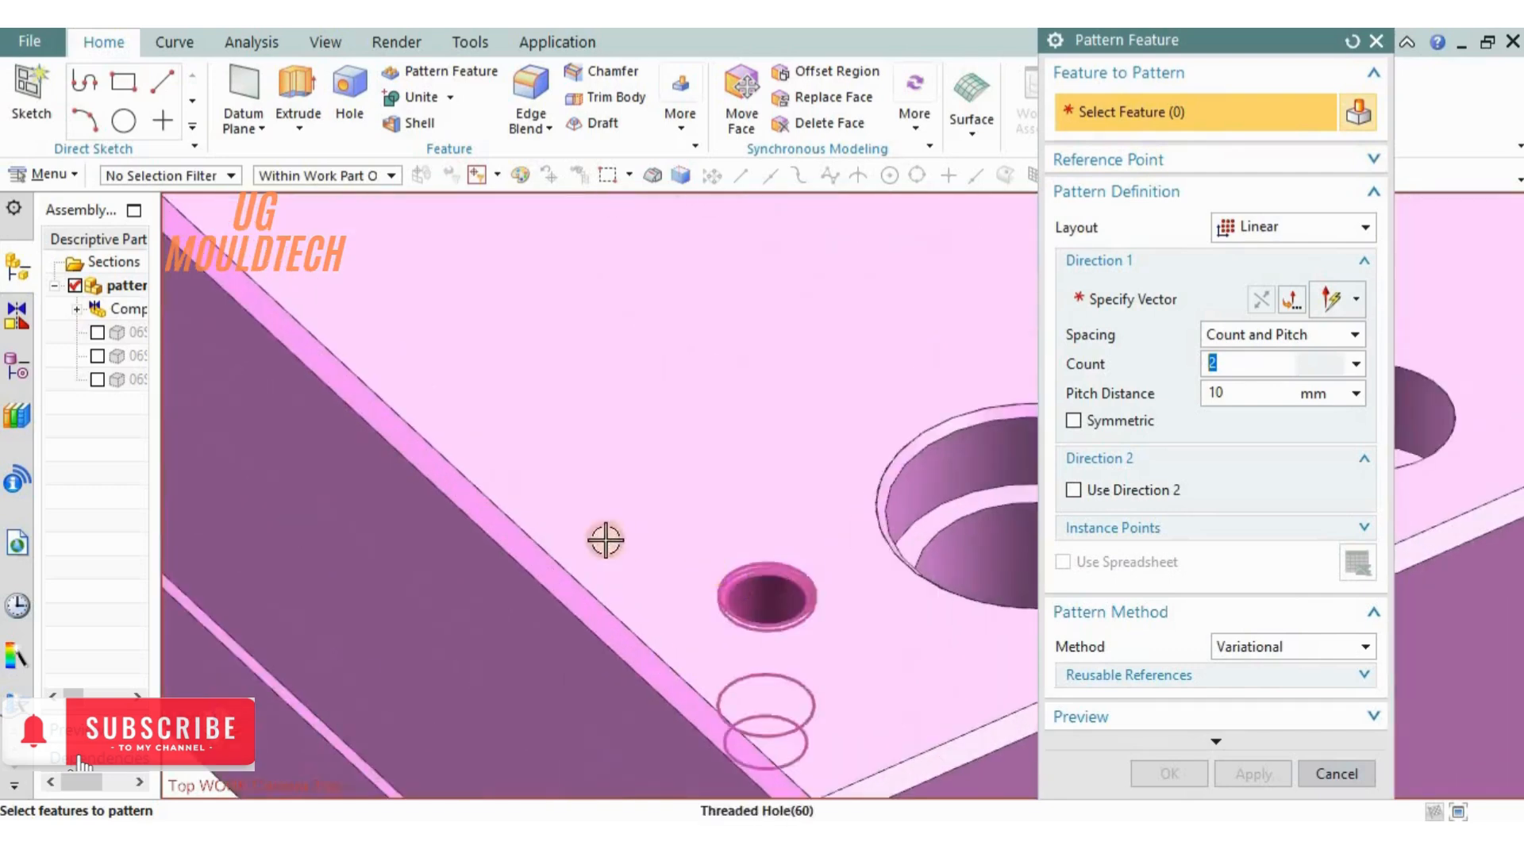
click(605, 541)
scroll(600, 566, down, 7)
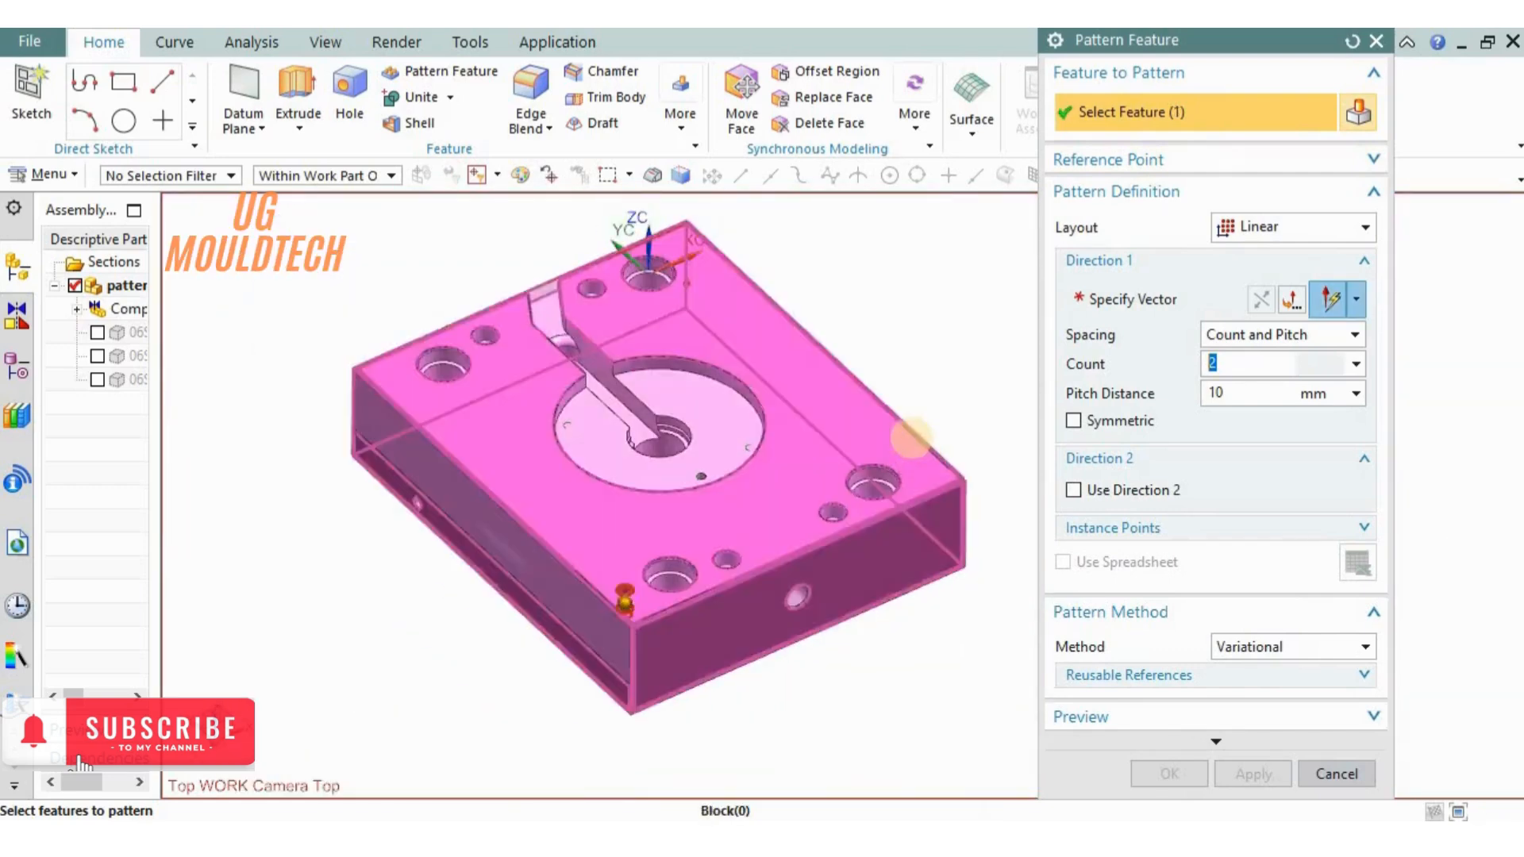
mouse_move(981, 396)
shift+middle_down()
mouse_move(974, 413)
mouse_move(980, 379)
shift+middle_up()
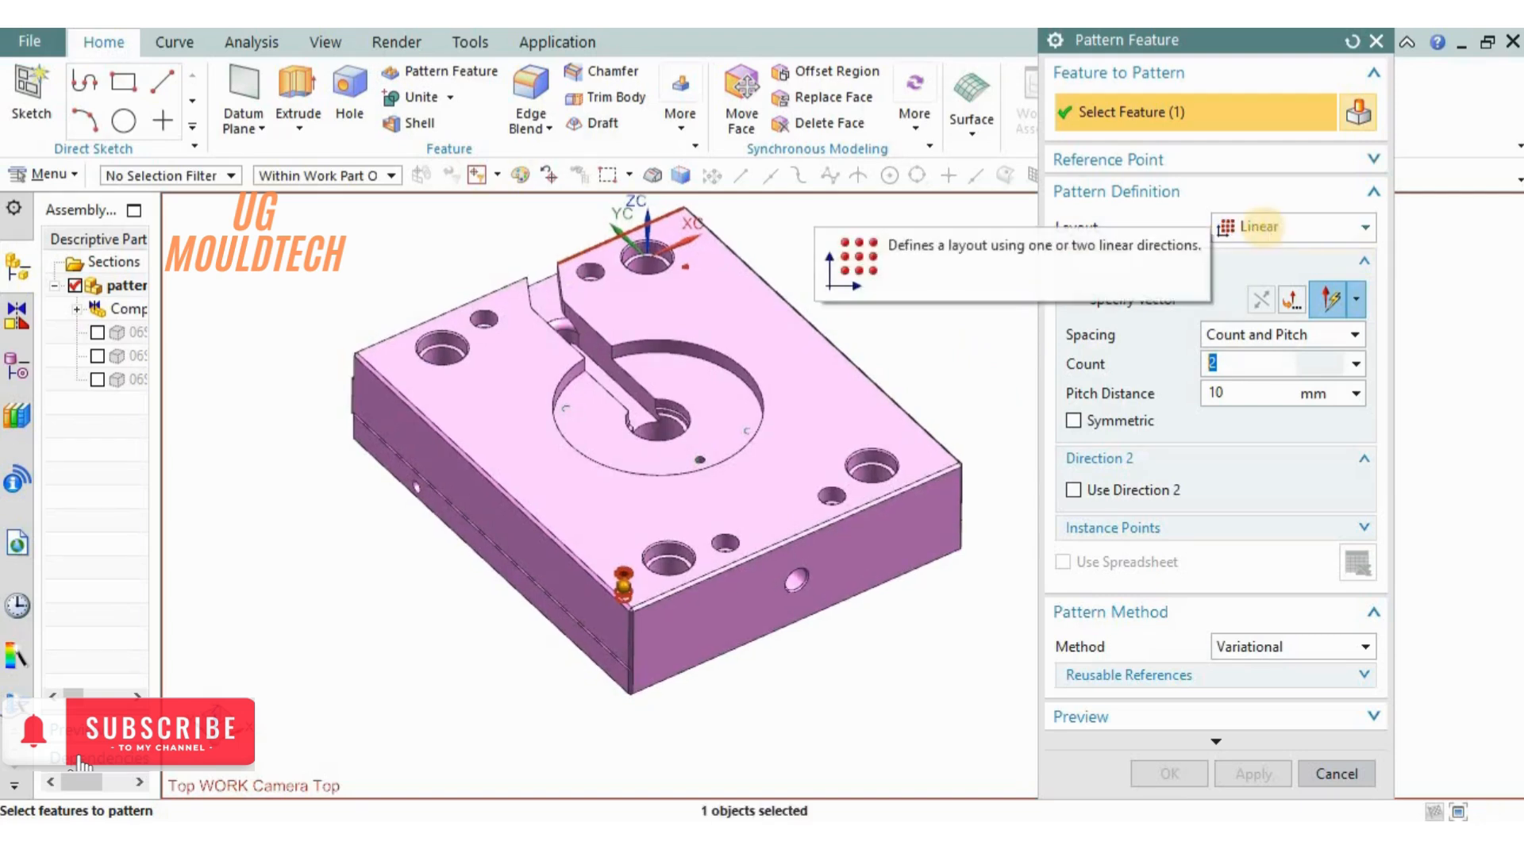
Set Direction 1 to the XC axis with a pitch distance of 210 mm and enable Direction 2.
click(1355, 301)
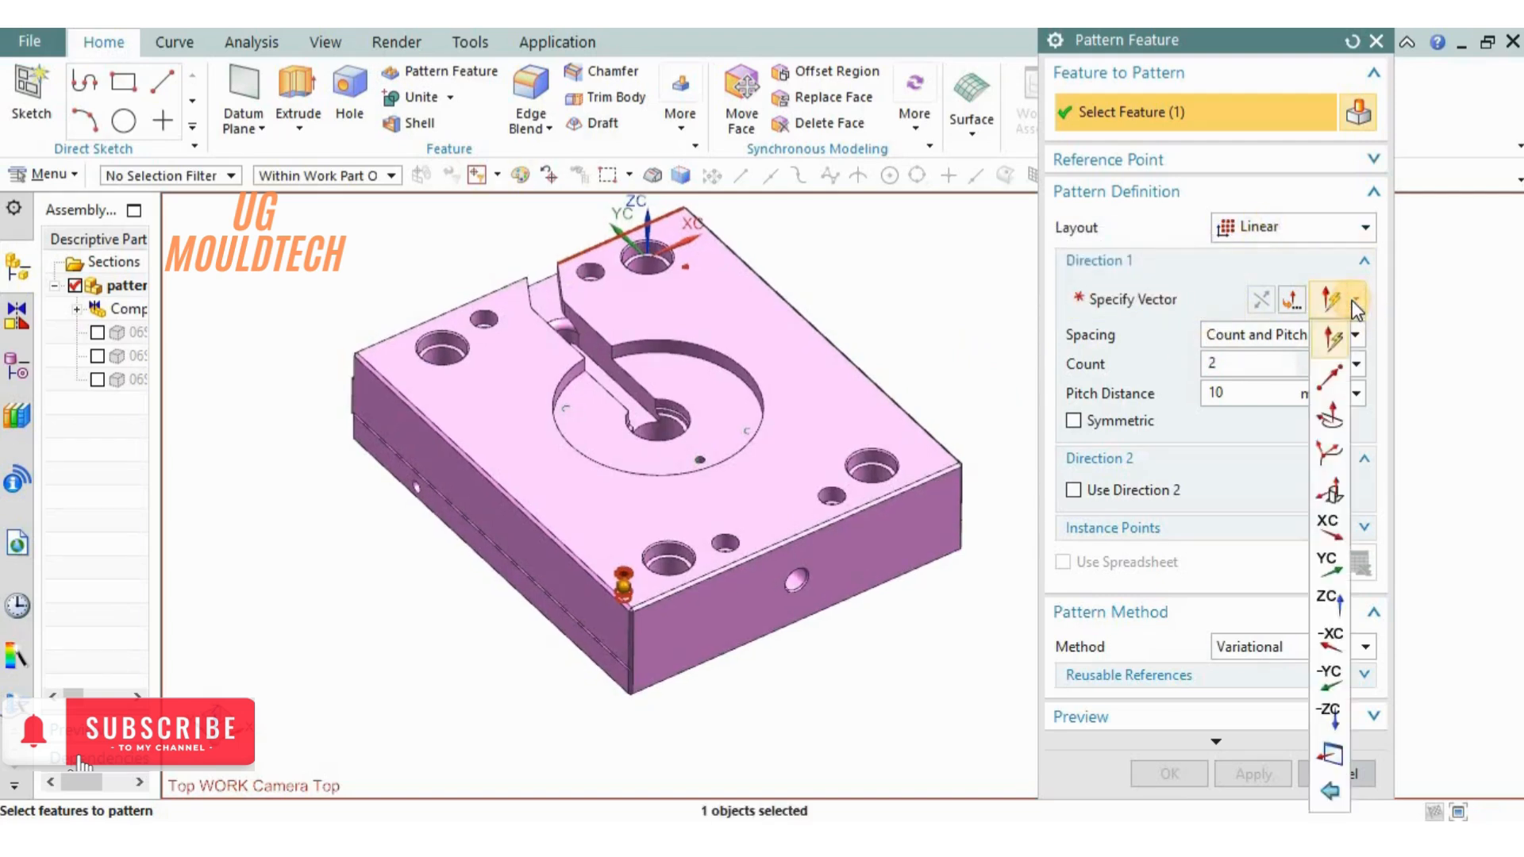
click(1326, 530)
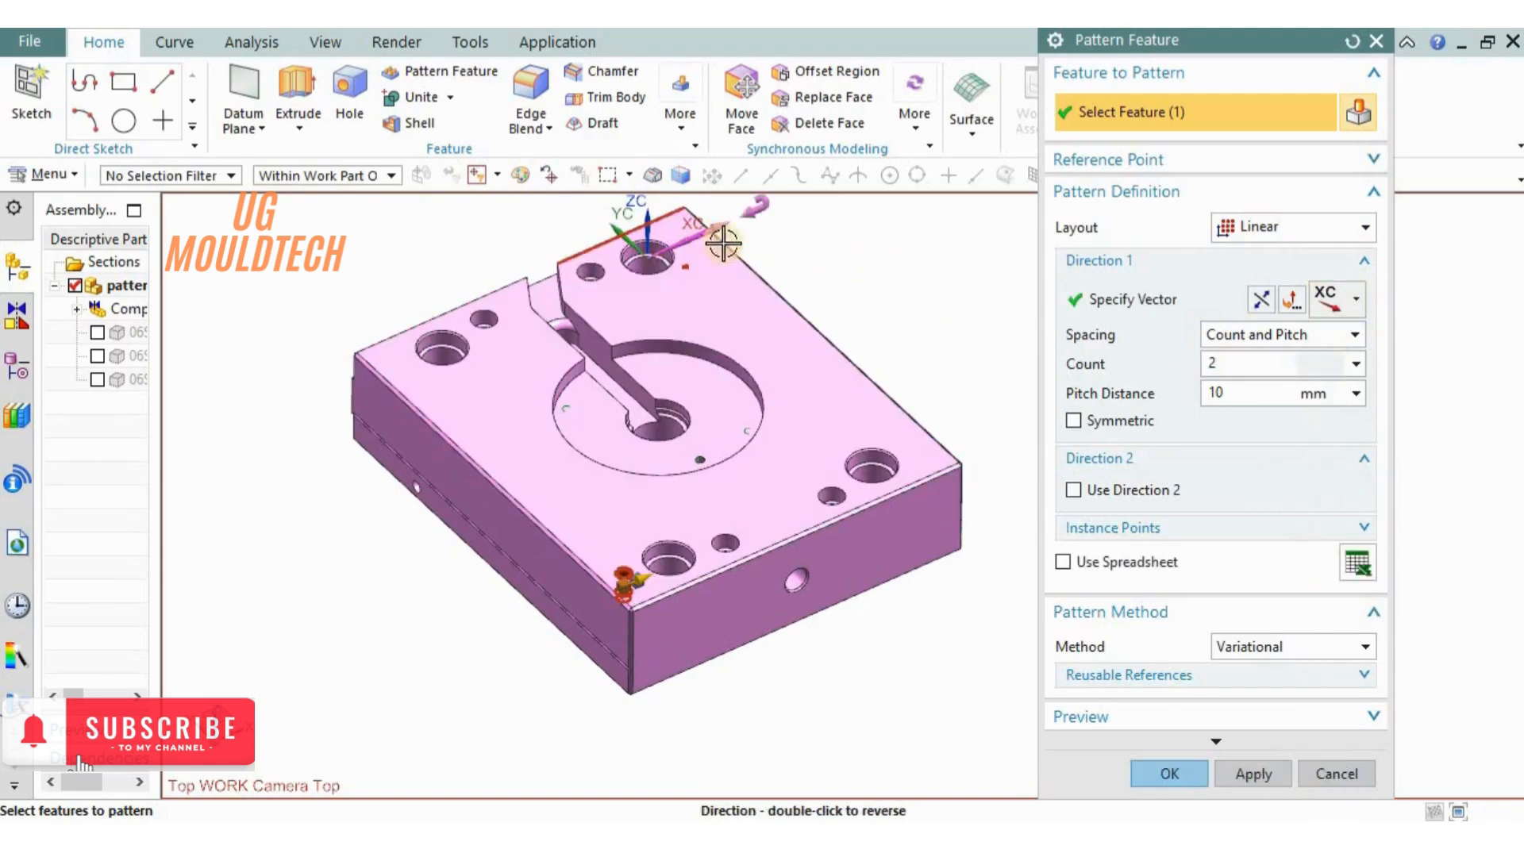
click(1084, 492)
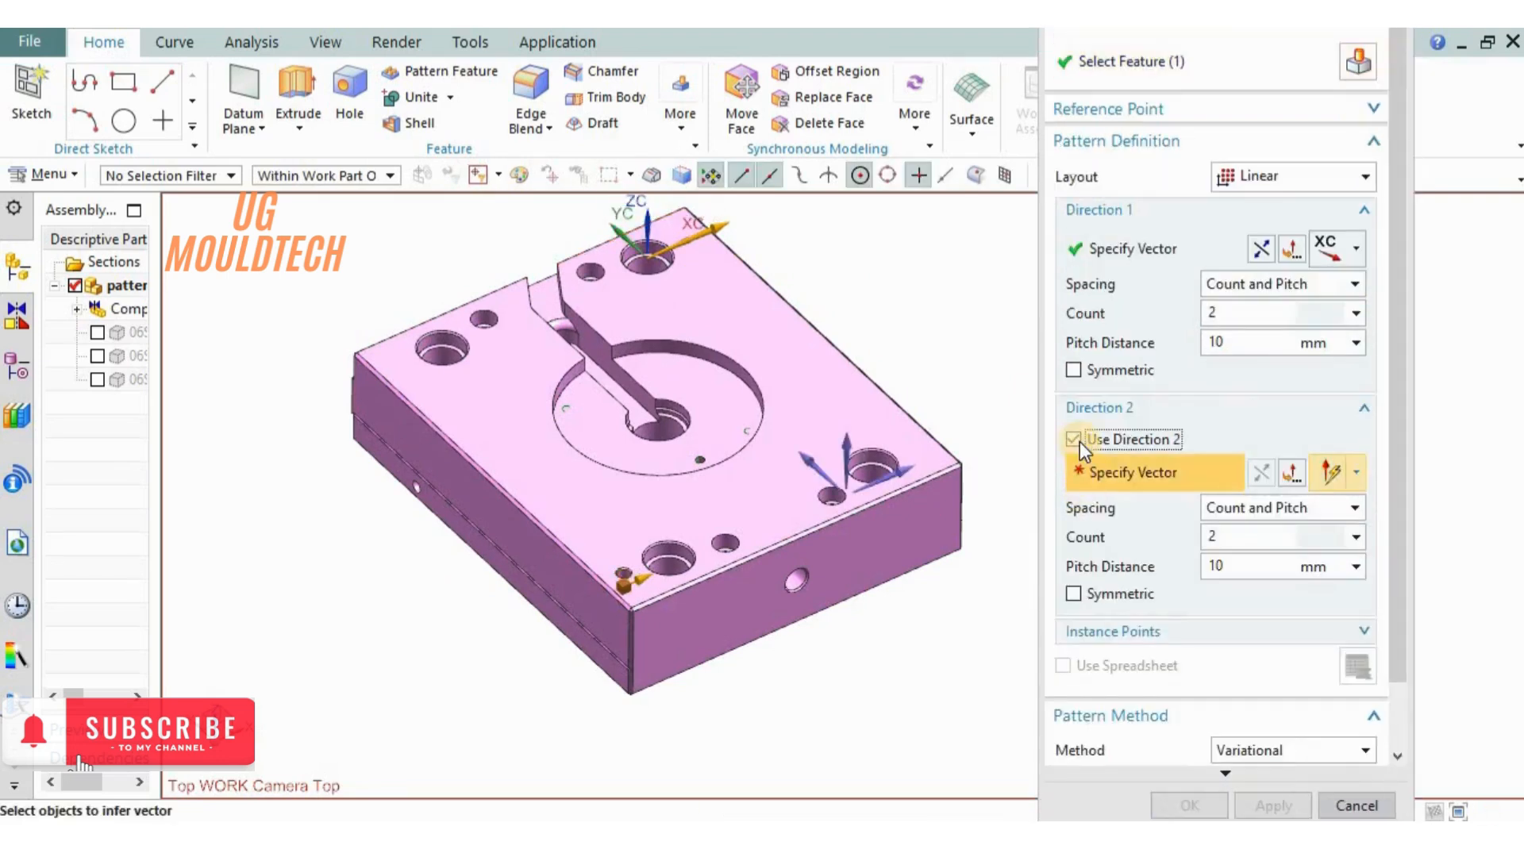
click(1075, 439)
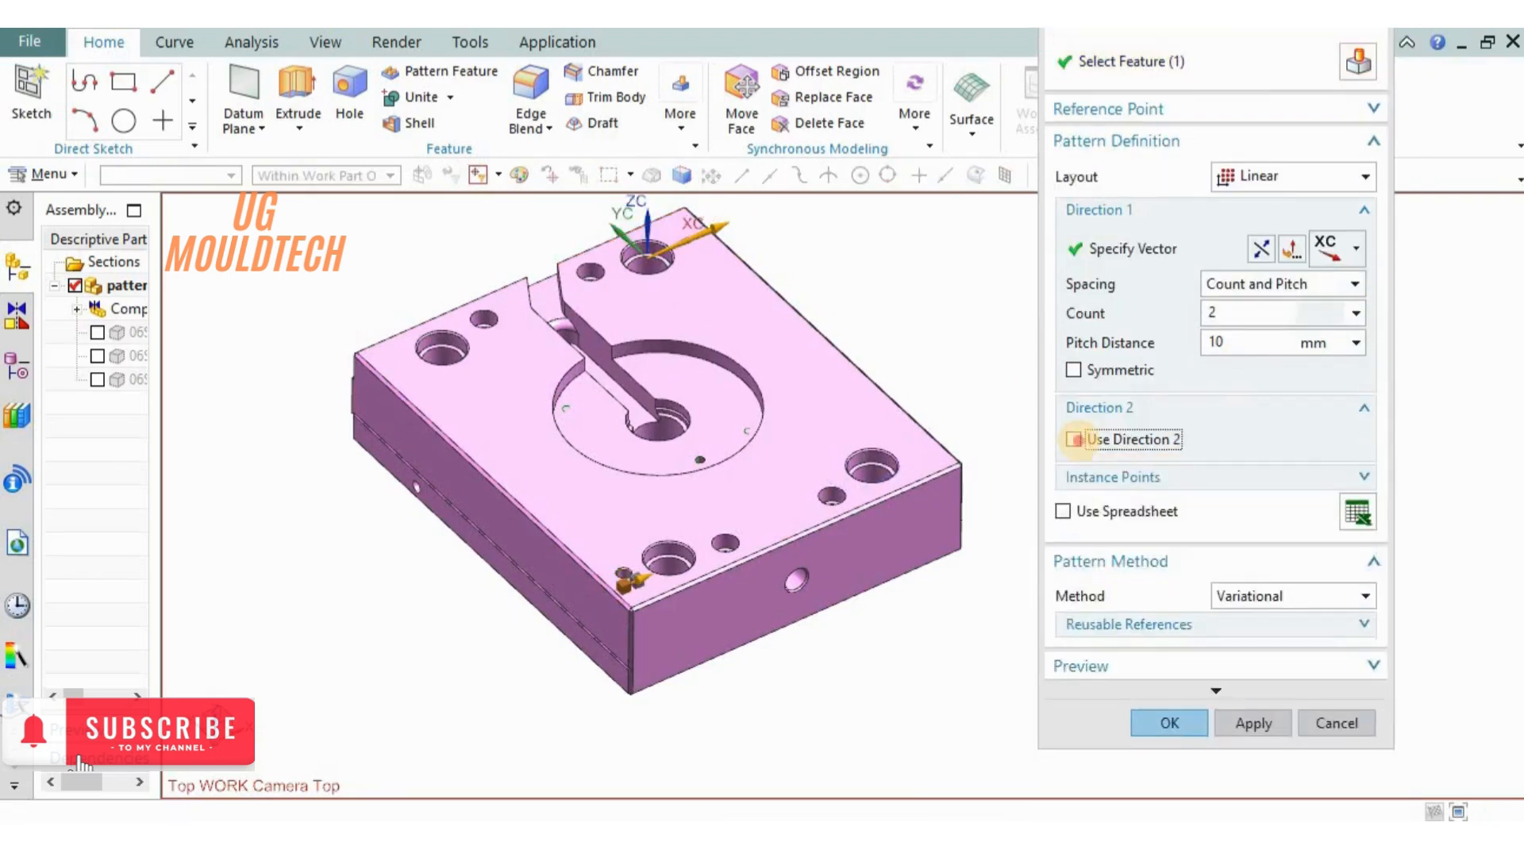
click(1075, 439)
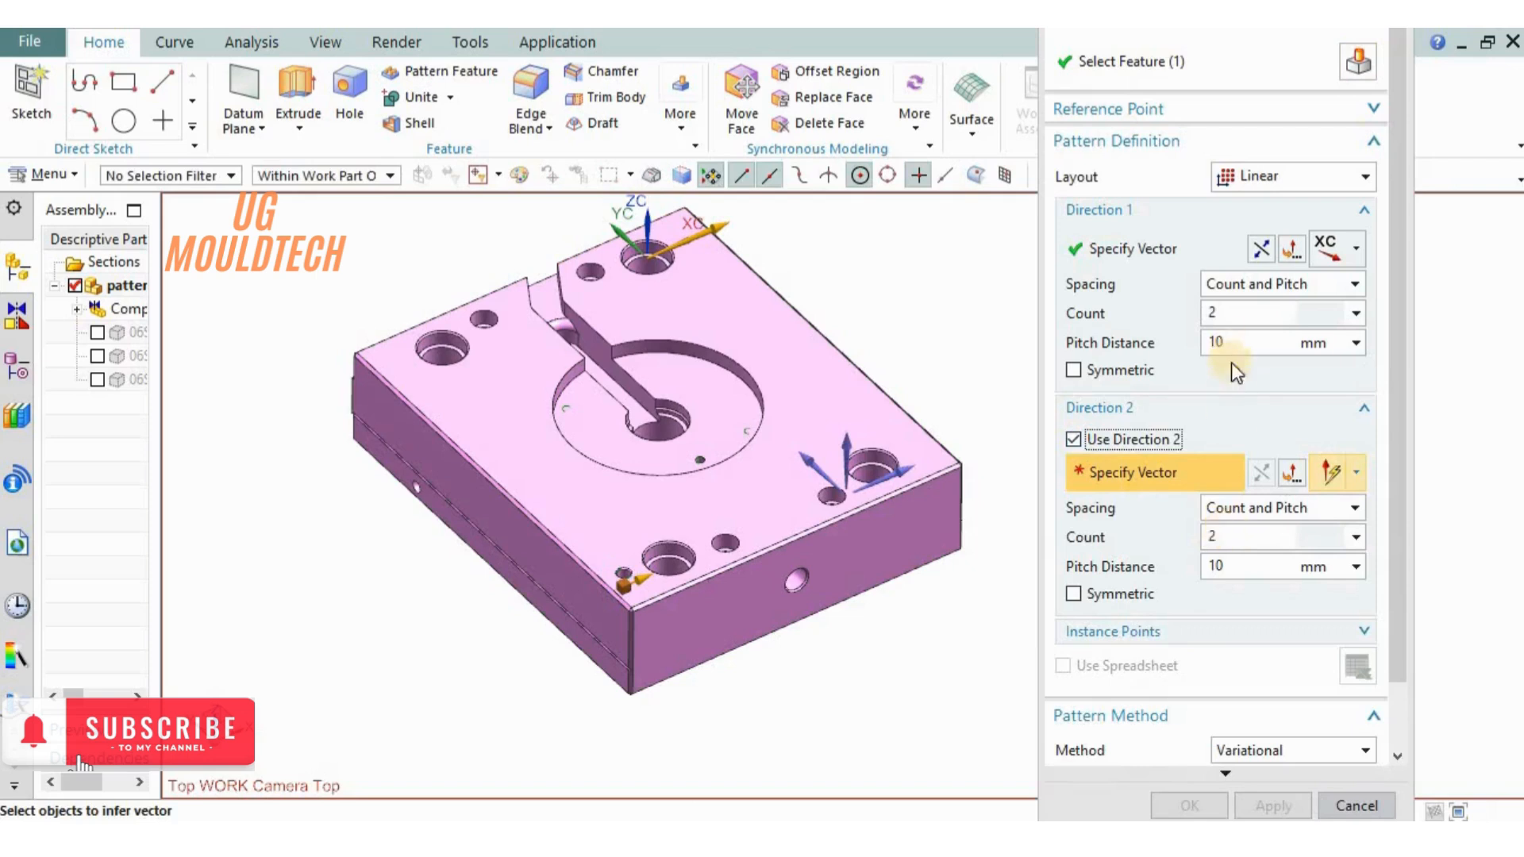
click(1238, 342)
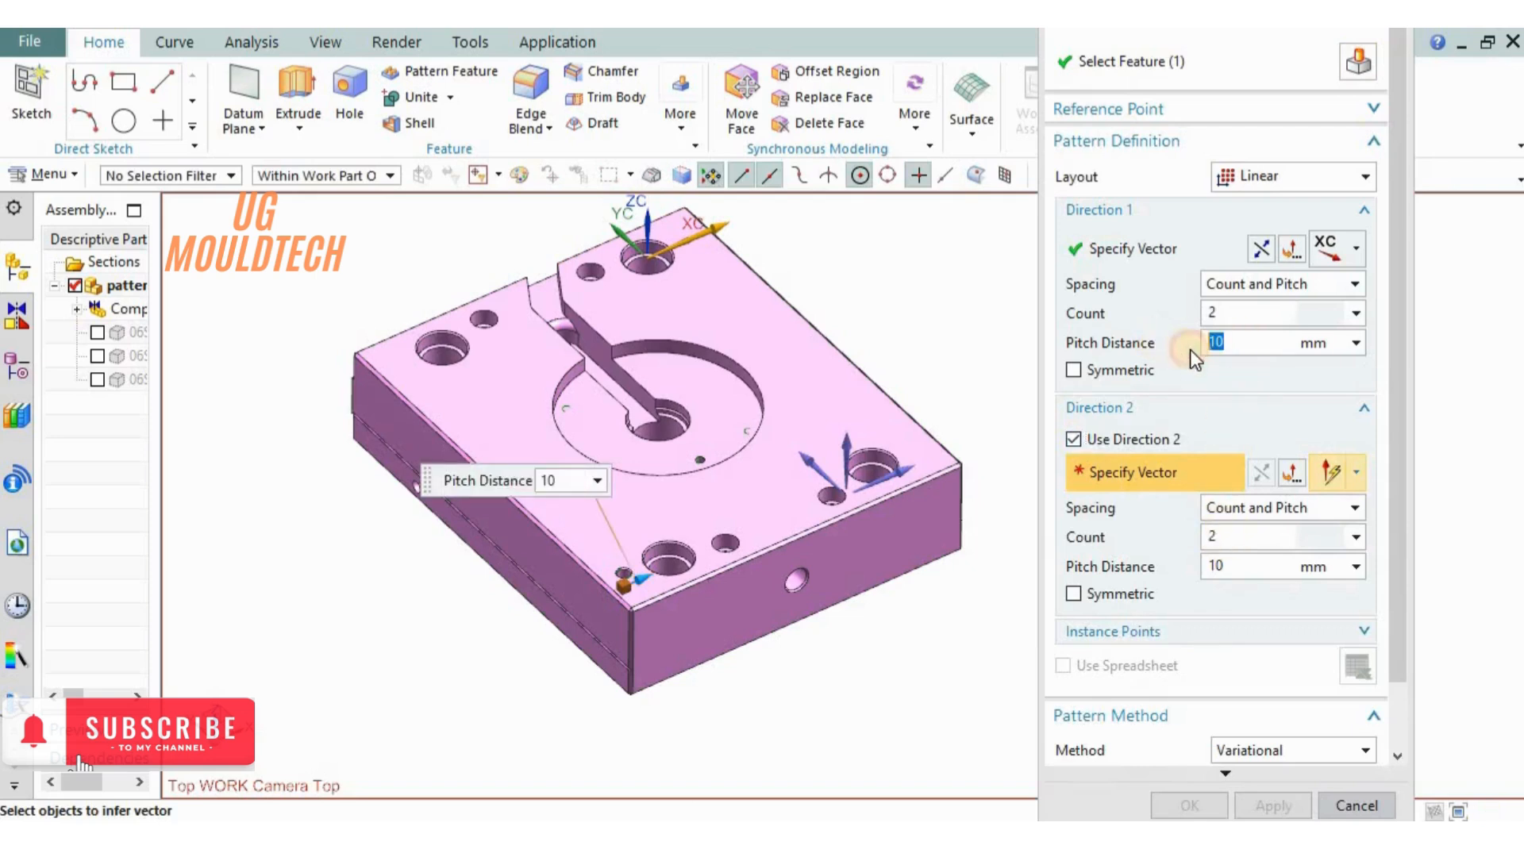
text(21)
Set Direction 2 to the YC axis with a pitch distance of 240 mm.
click(1197, 572)
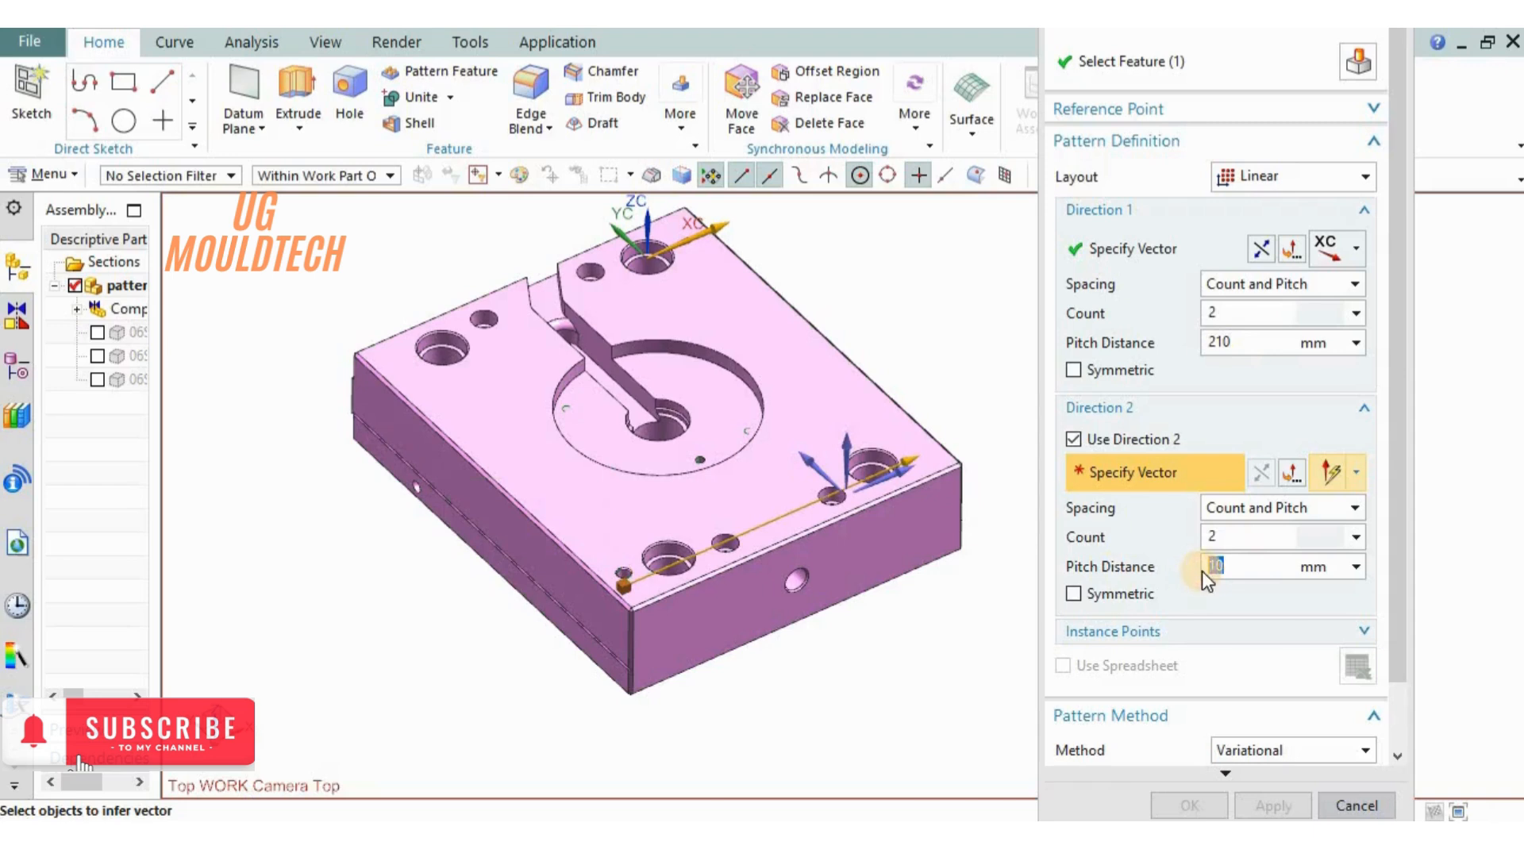
text(24)
click(1357, 474)
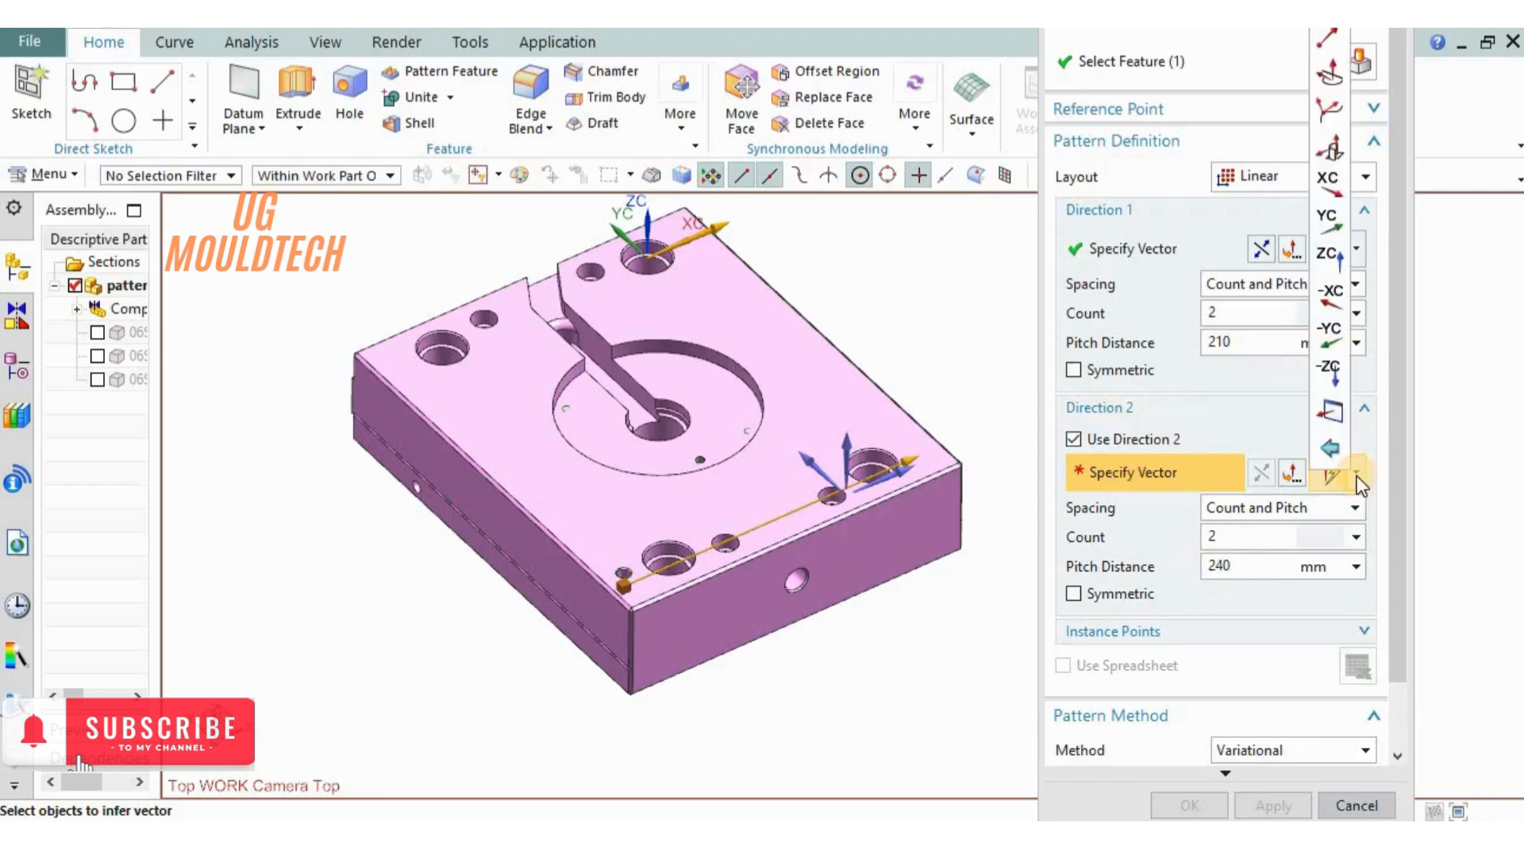
click(1323, 225)
Preview the pattern result, examine the hole positions at the plate's corners, and undo the preview.
middle_drag(864, 350, 723, 277)
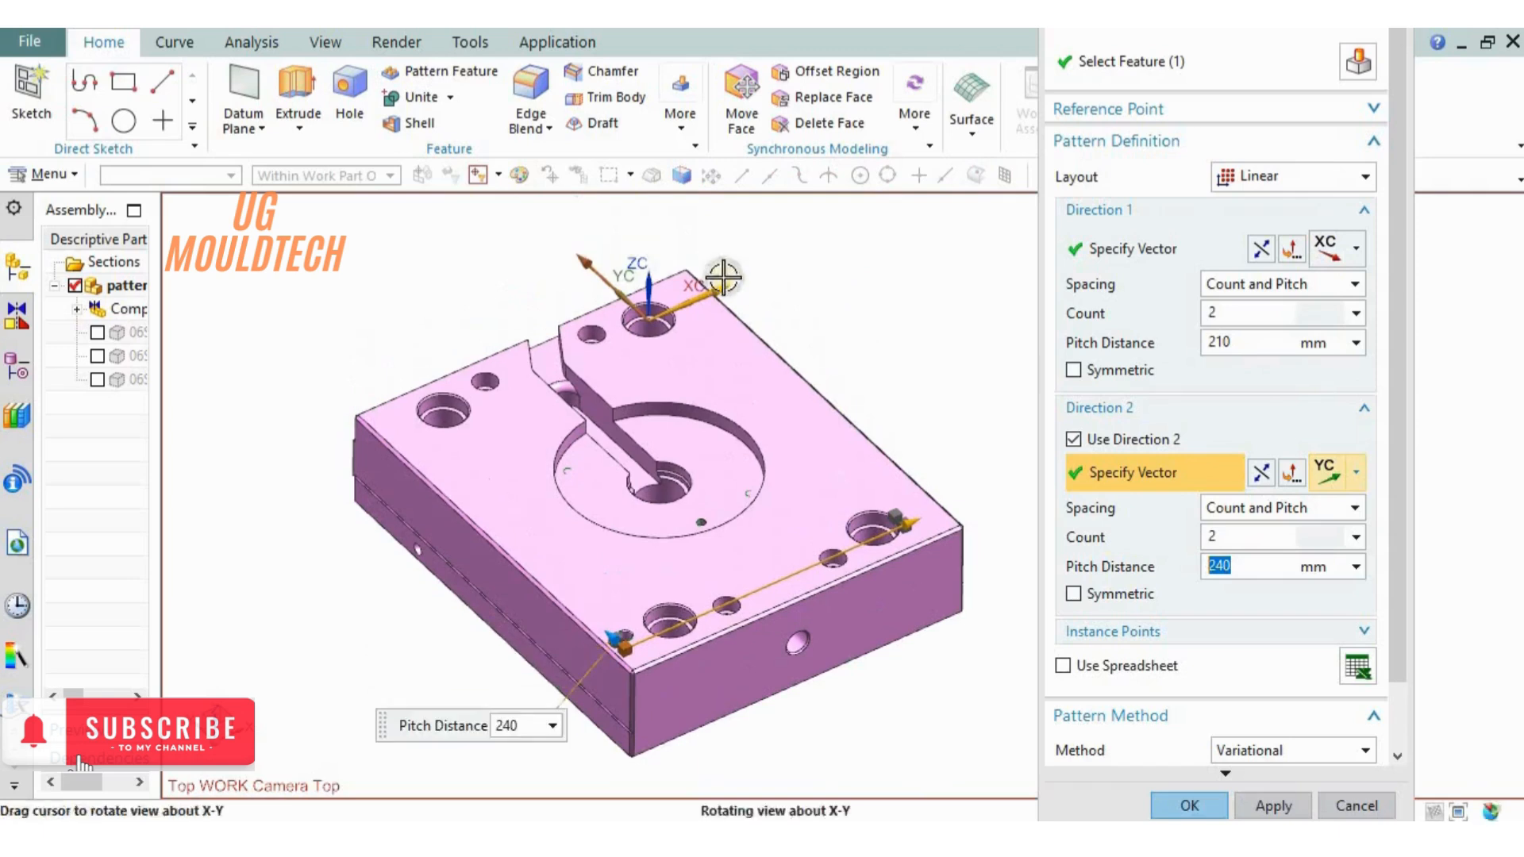
shift+middle_drag(932, 390, 913, 292)
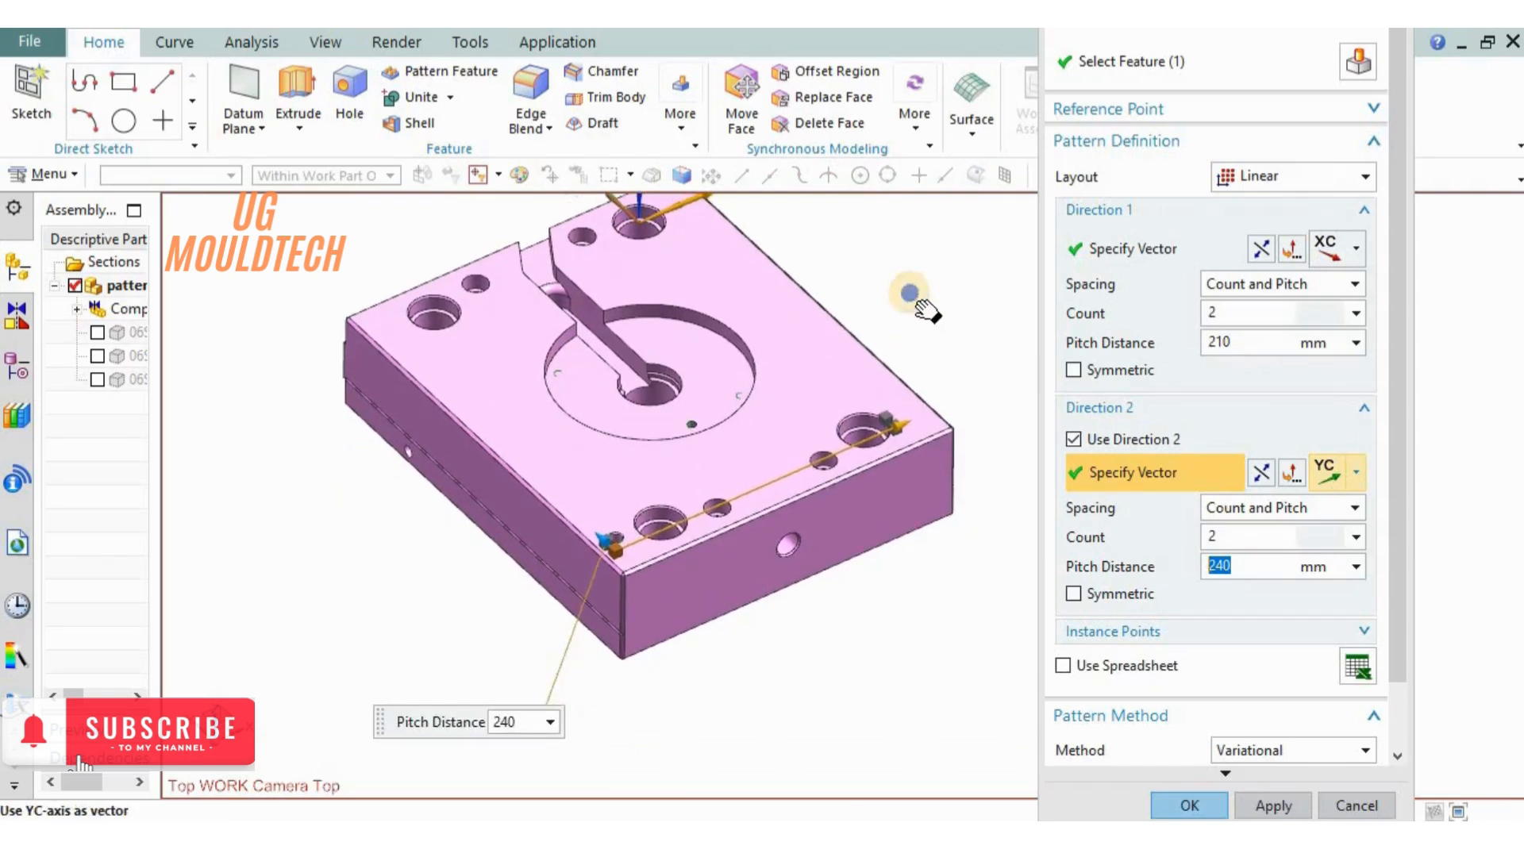
scroll(1316, 693, down, 2)
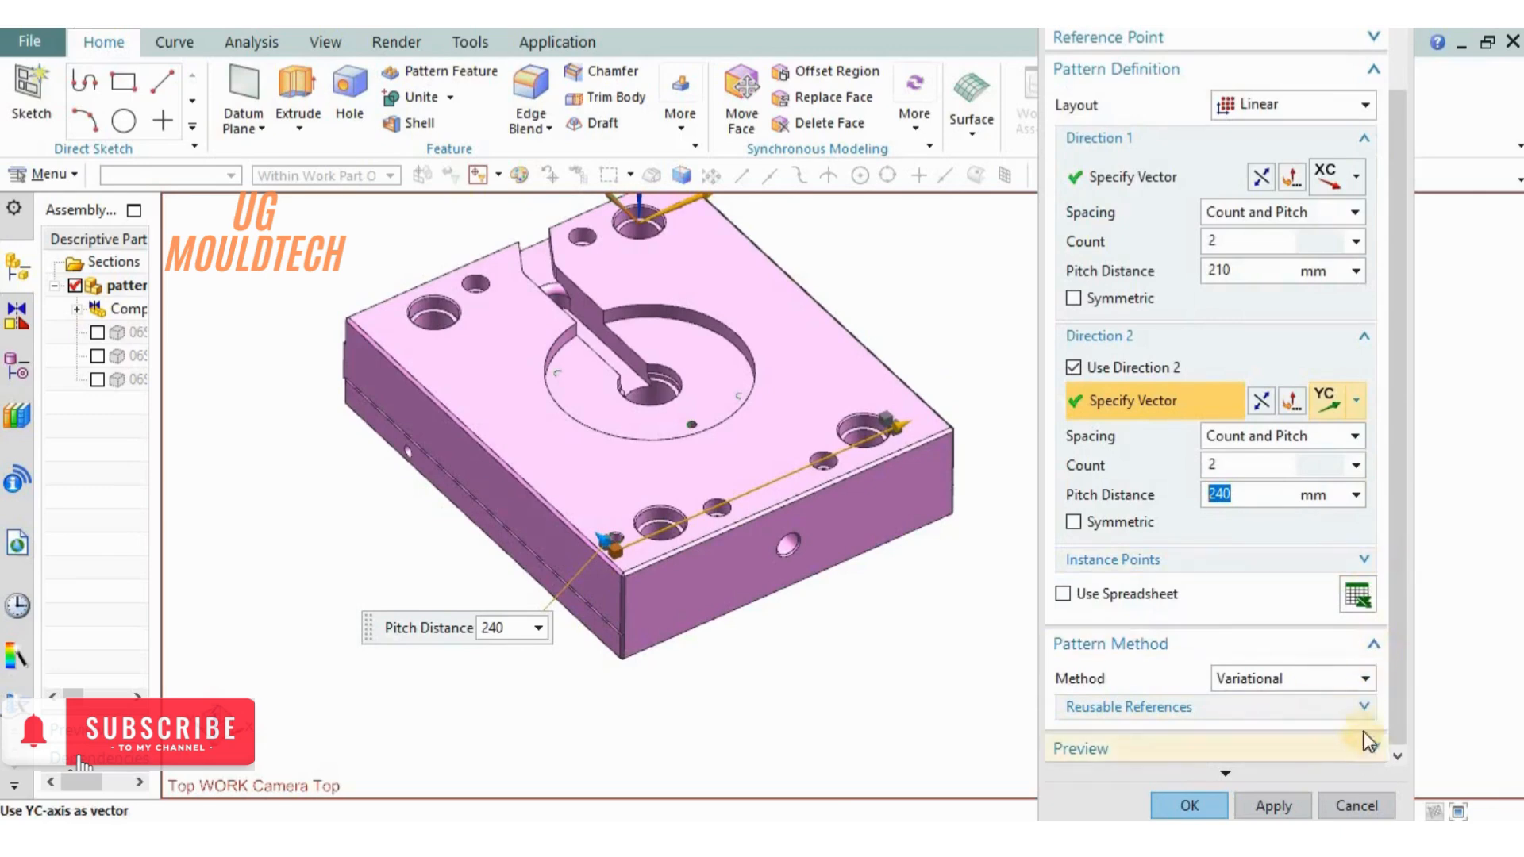
click(1373, 644)
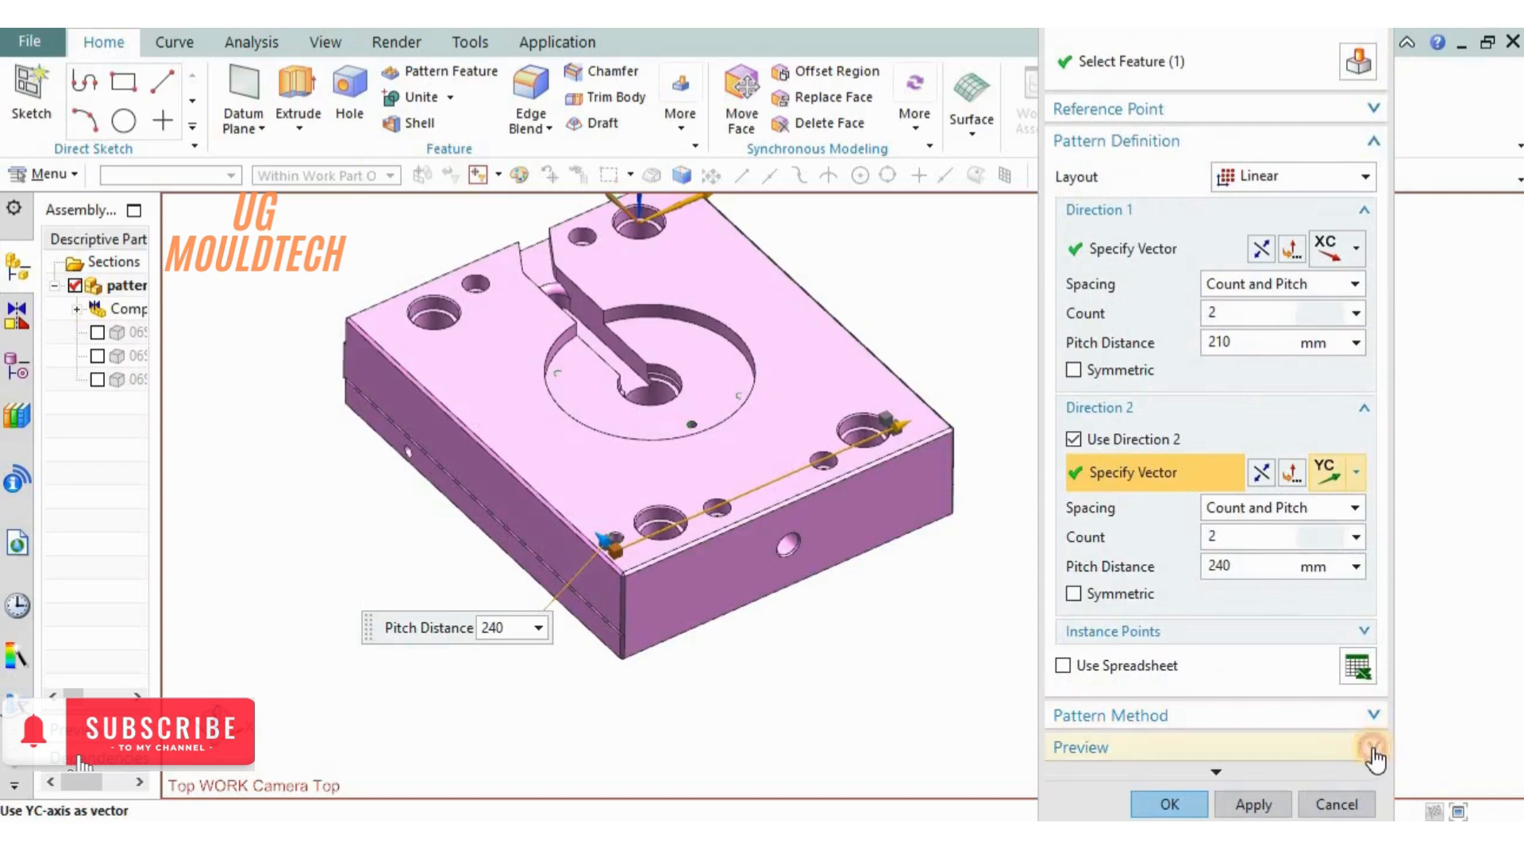
click(1296, 742)
click(1359, 732)
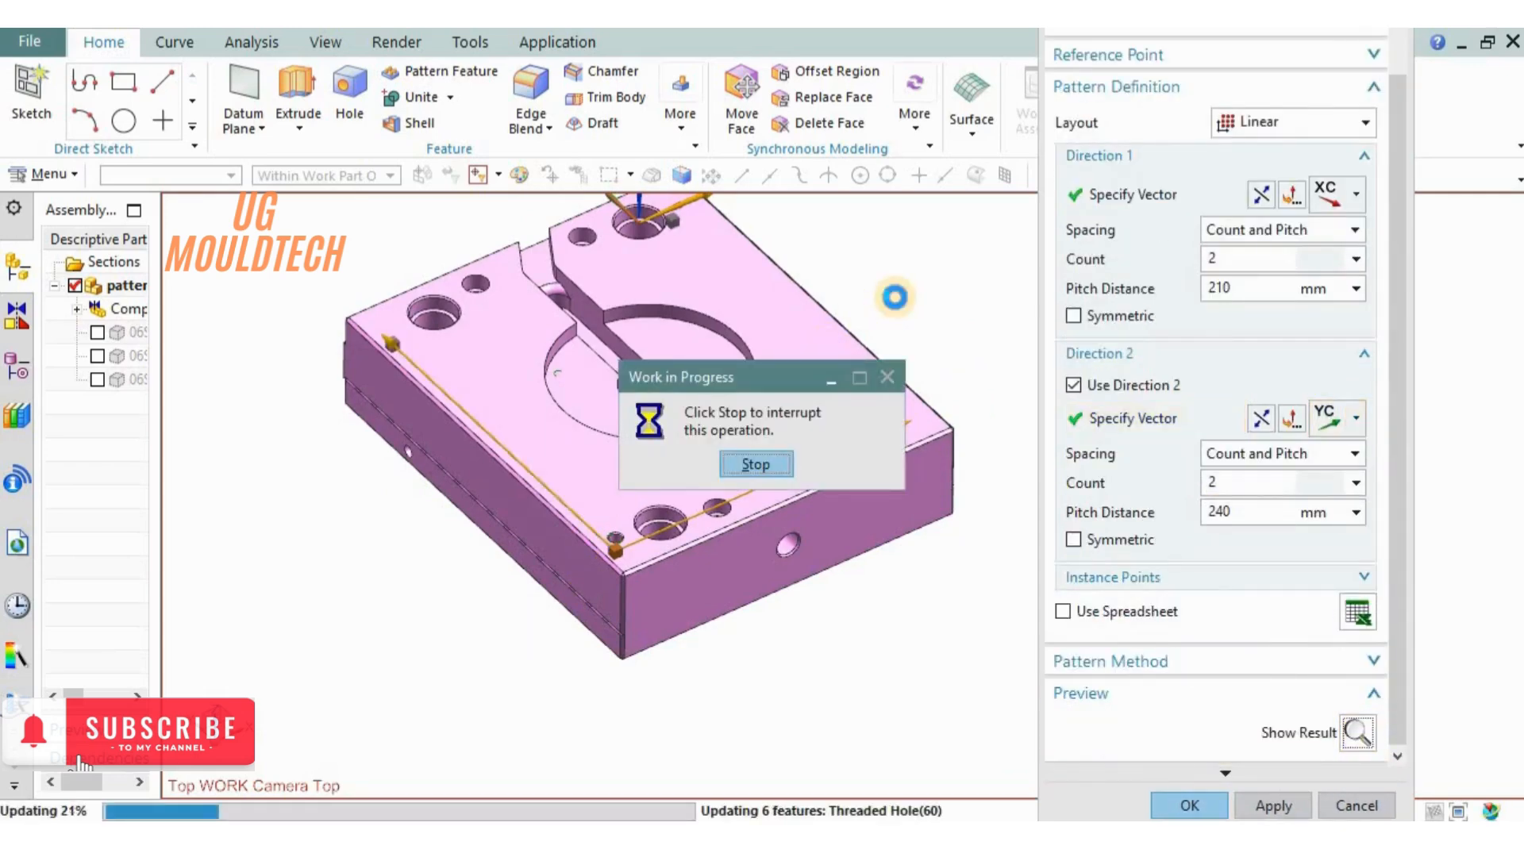
middle_drag(895, 297, 863, 420)
scroll(550, 666, up, 4)
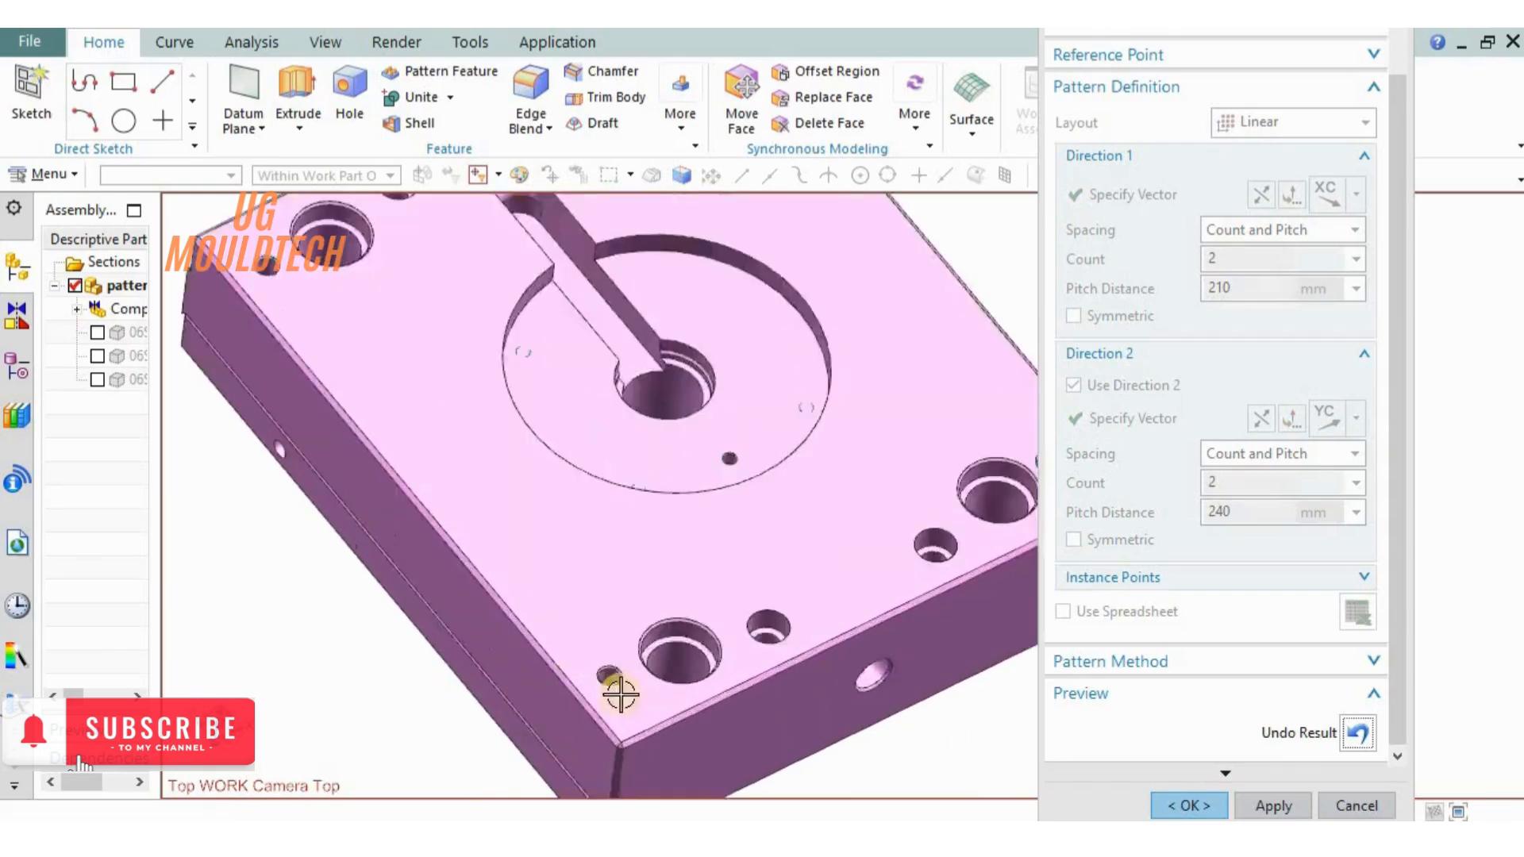
scroll(626, 681, down, 3)
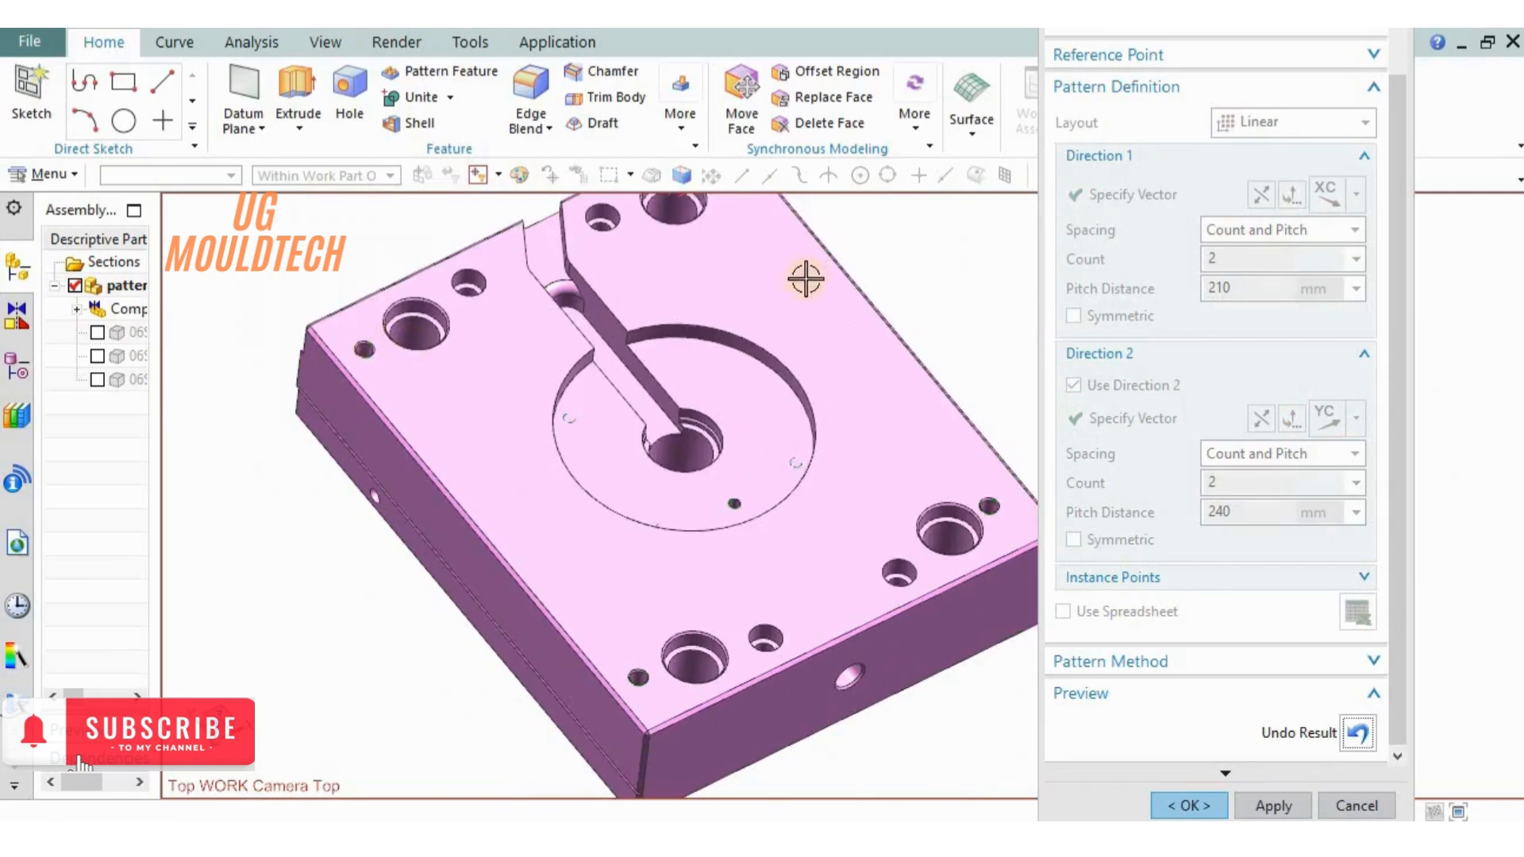
shift+middle_drag(776, 322, 719, 440)
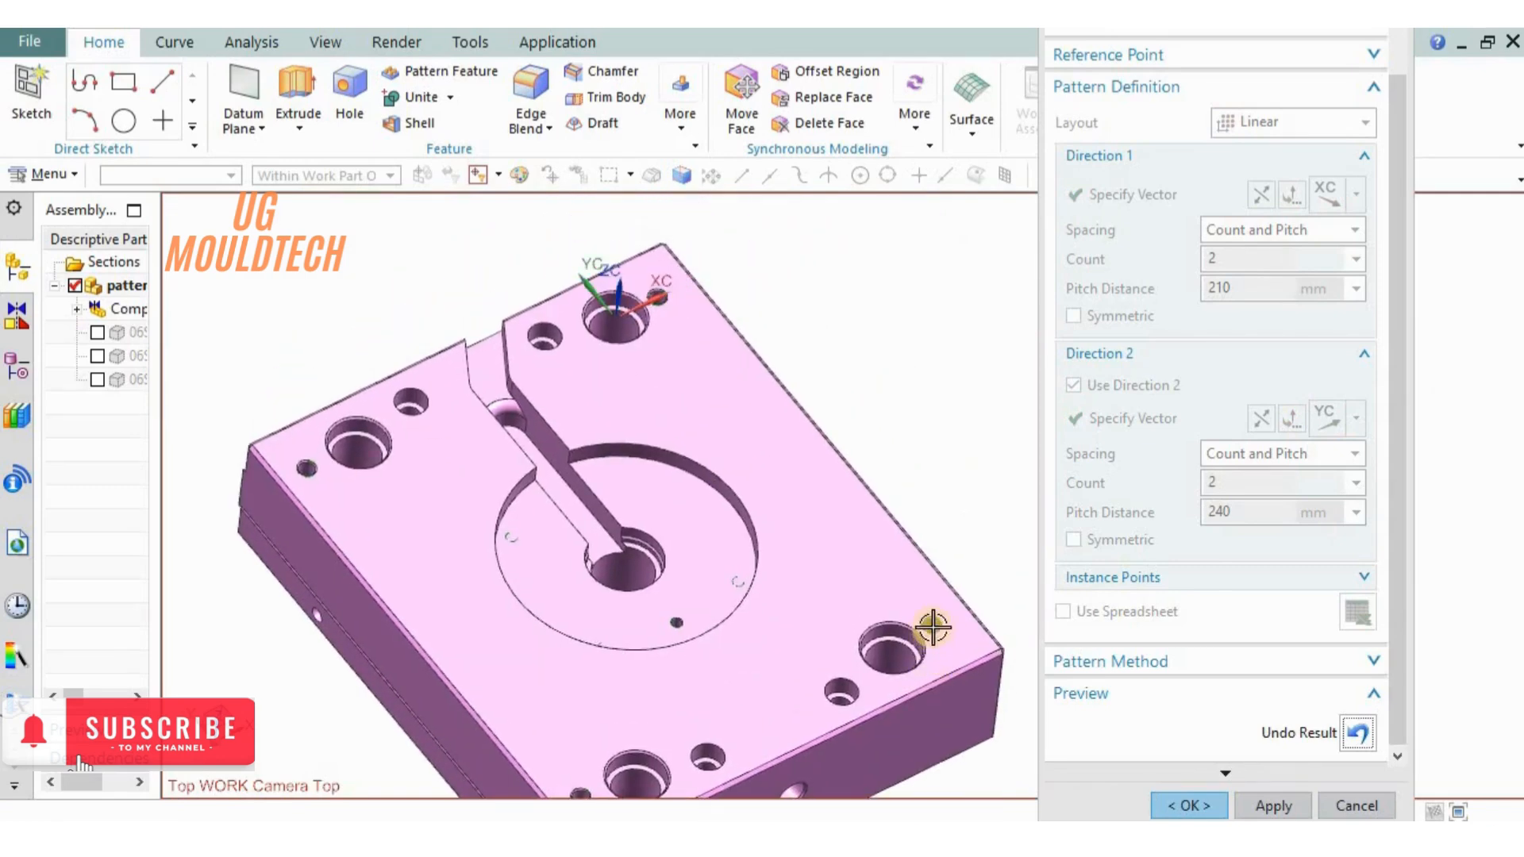
shift+middle_drag(940, 512, 953, 323)
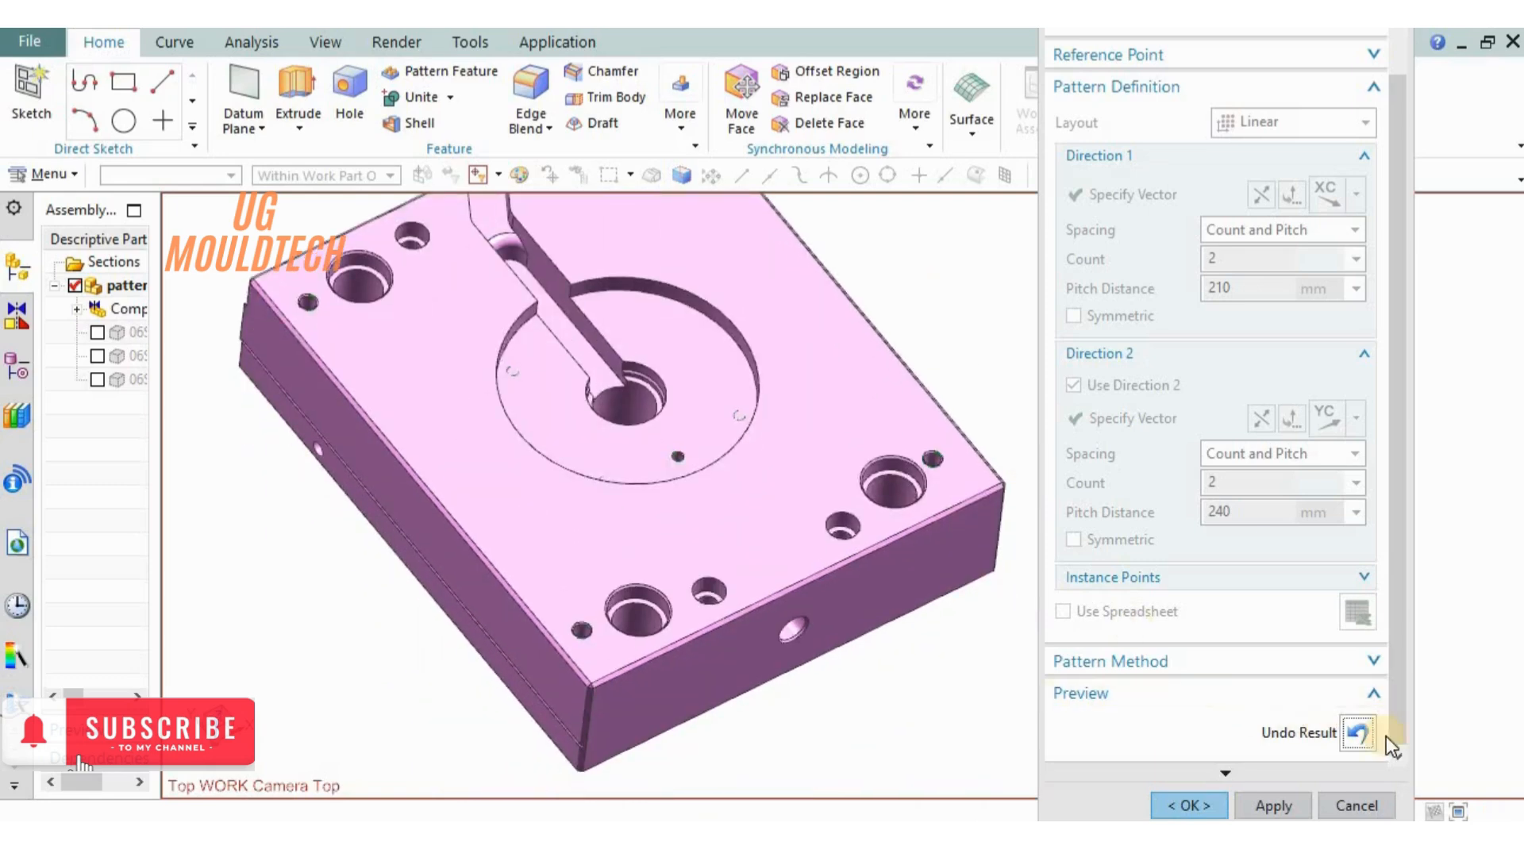
click(1356, 734)
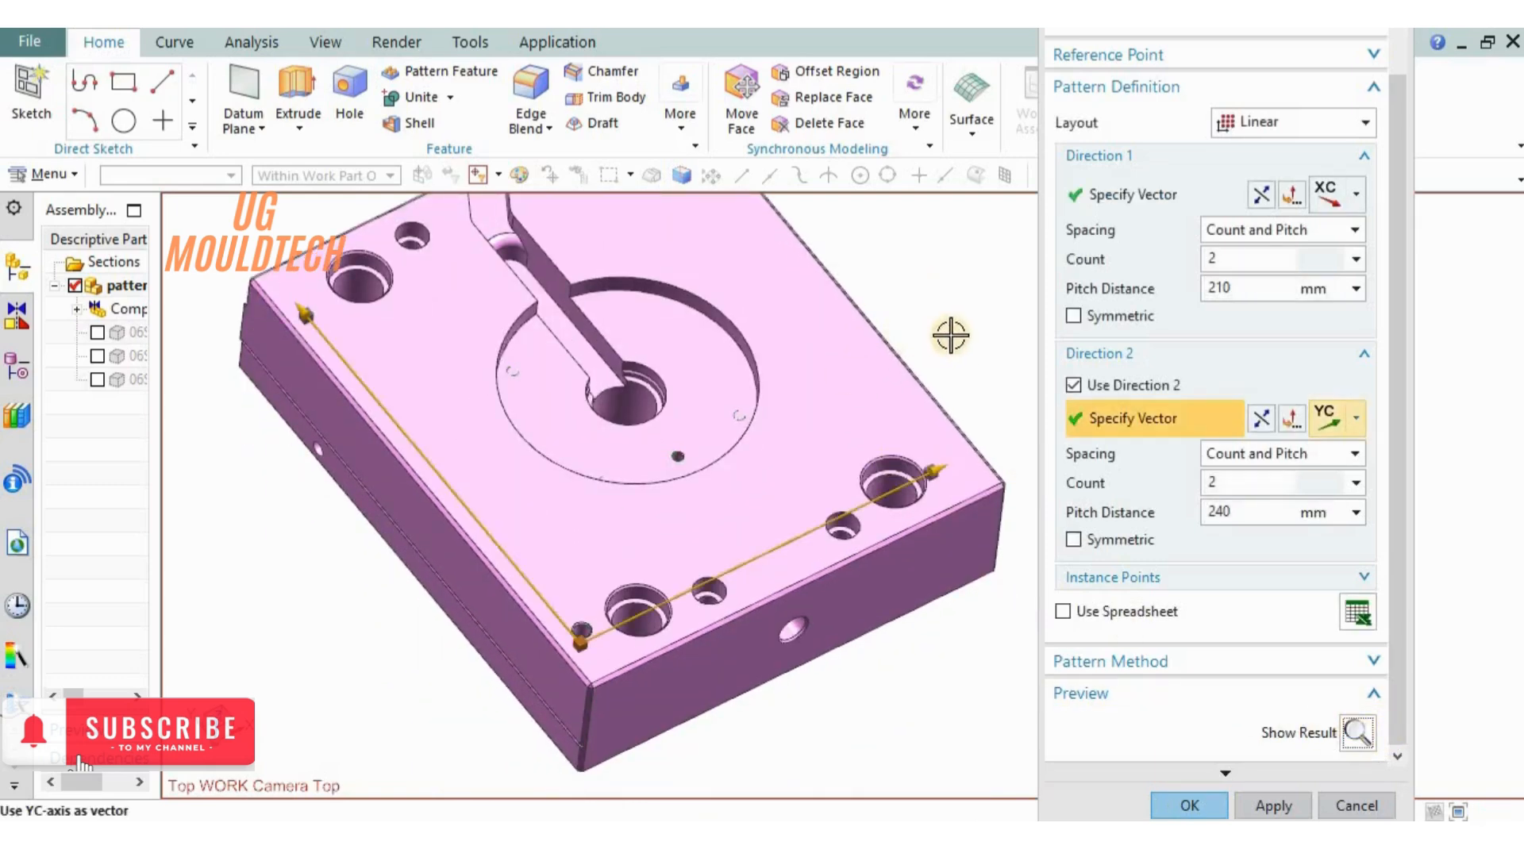
Stretch the Direction 1 pitch distance to 218 mm on the model and select the pattern's far-corner instance point.
scroll(963, 578, up, 5)
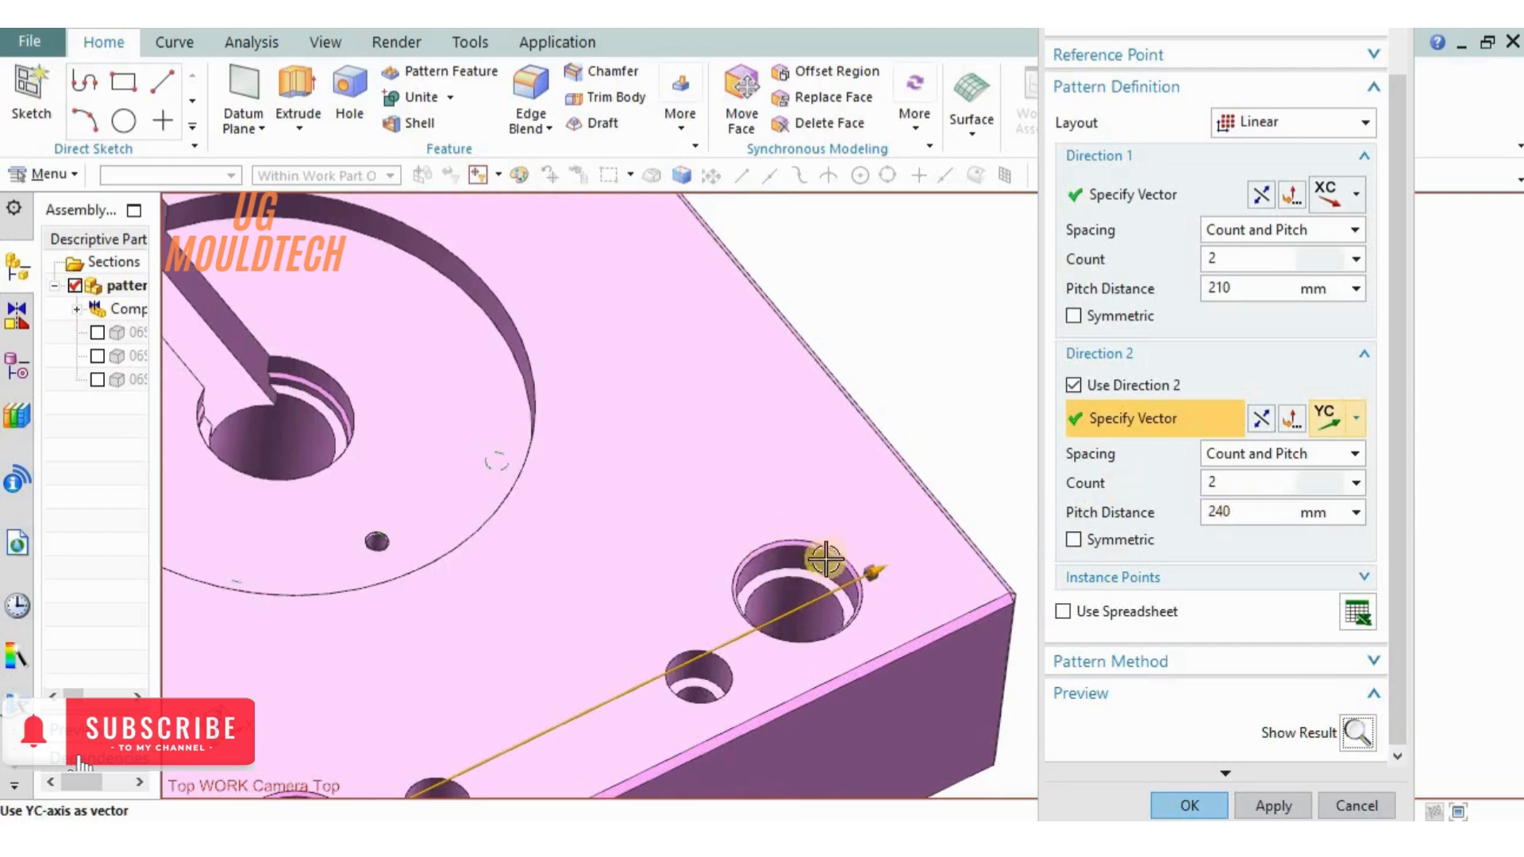
drag(893, 562, 901, 561)
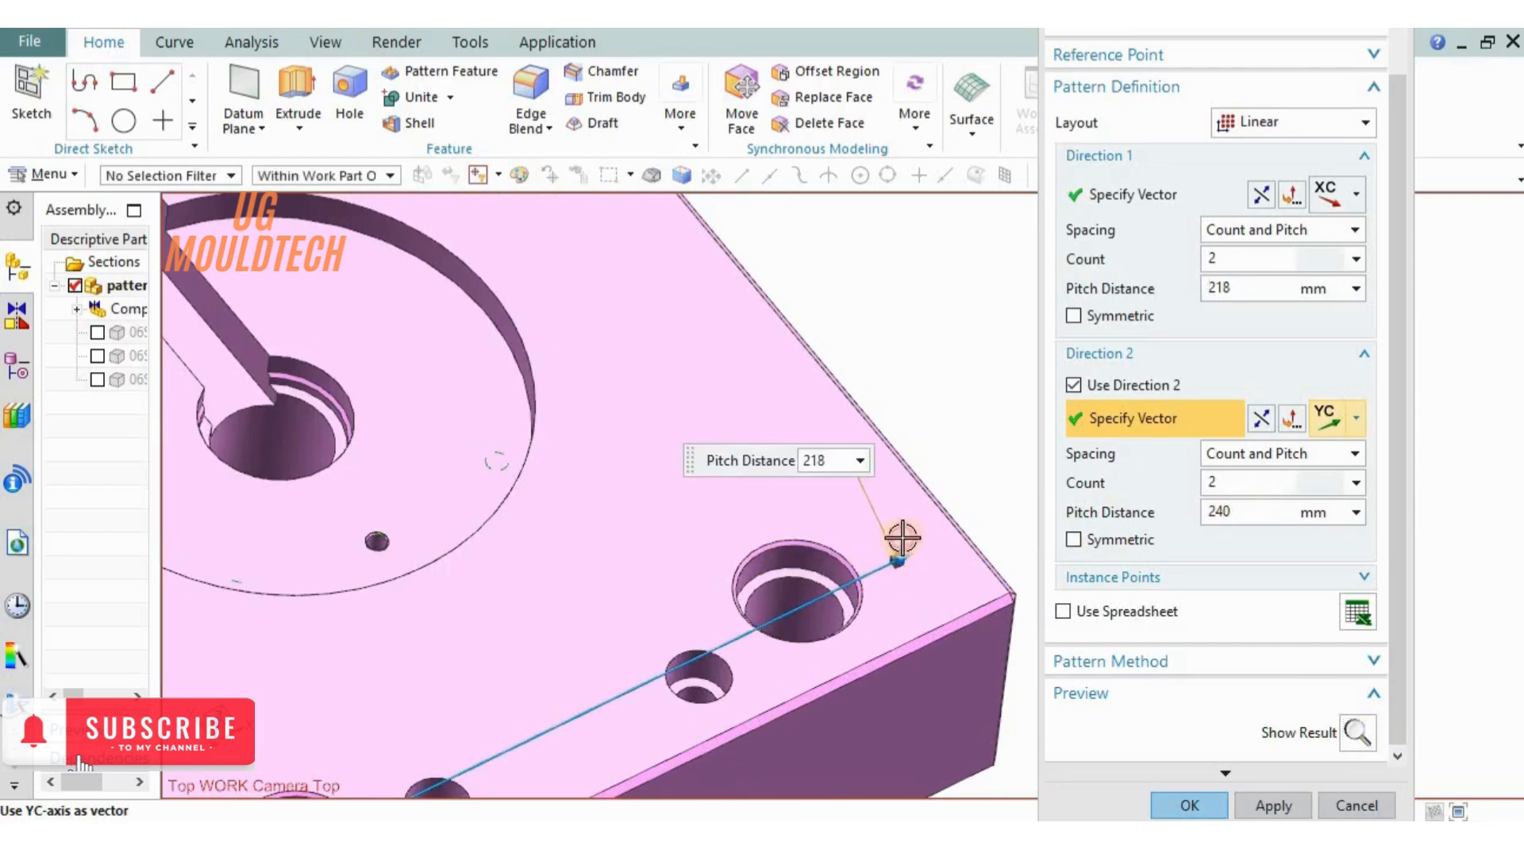
scroll(858, 347, down, 5)
scroll(739, 347, up, 5)
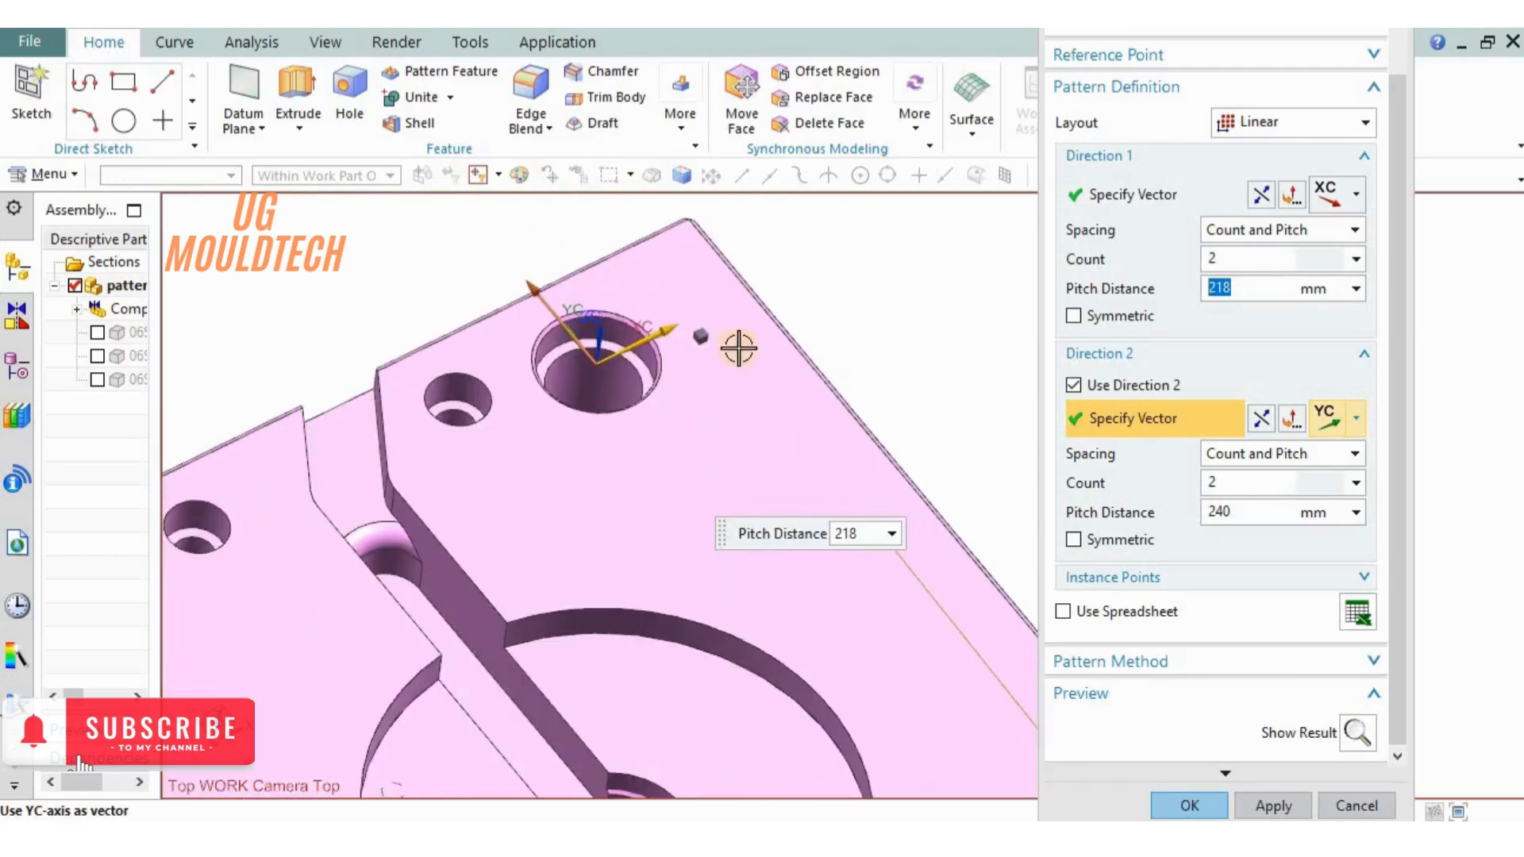
click(709, 319)
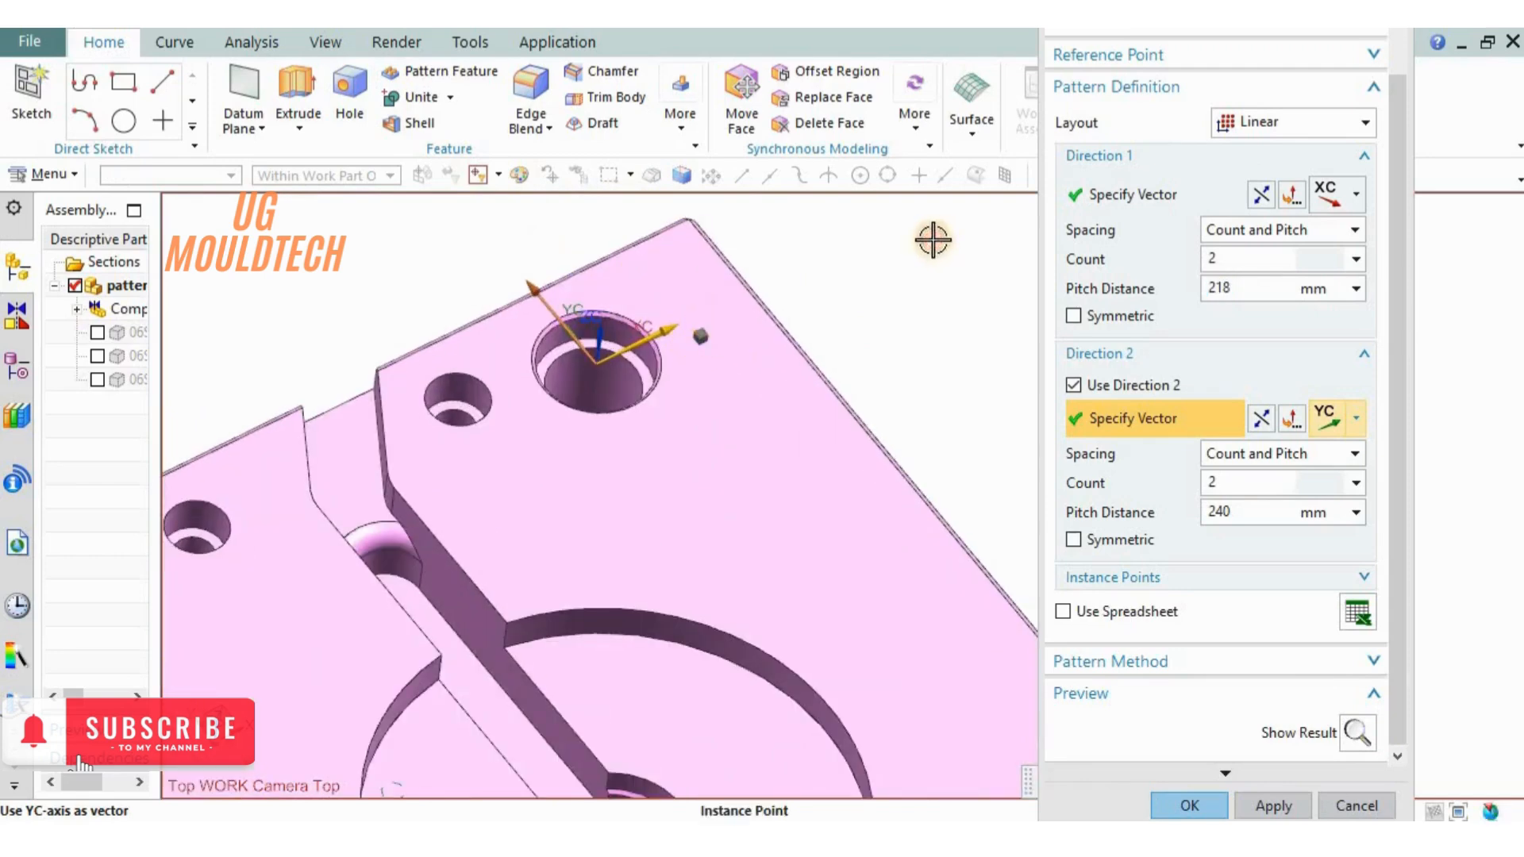
Stretch the Direction 2 pitch distance to 245 mm on the model and apply the pattern.
scroll(929, 238, down, 3)
drag(433, 466, 434, 466)
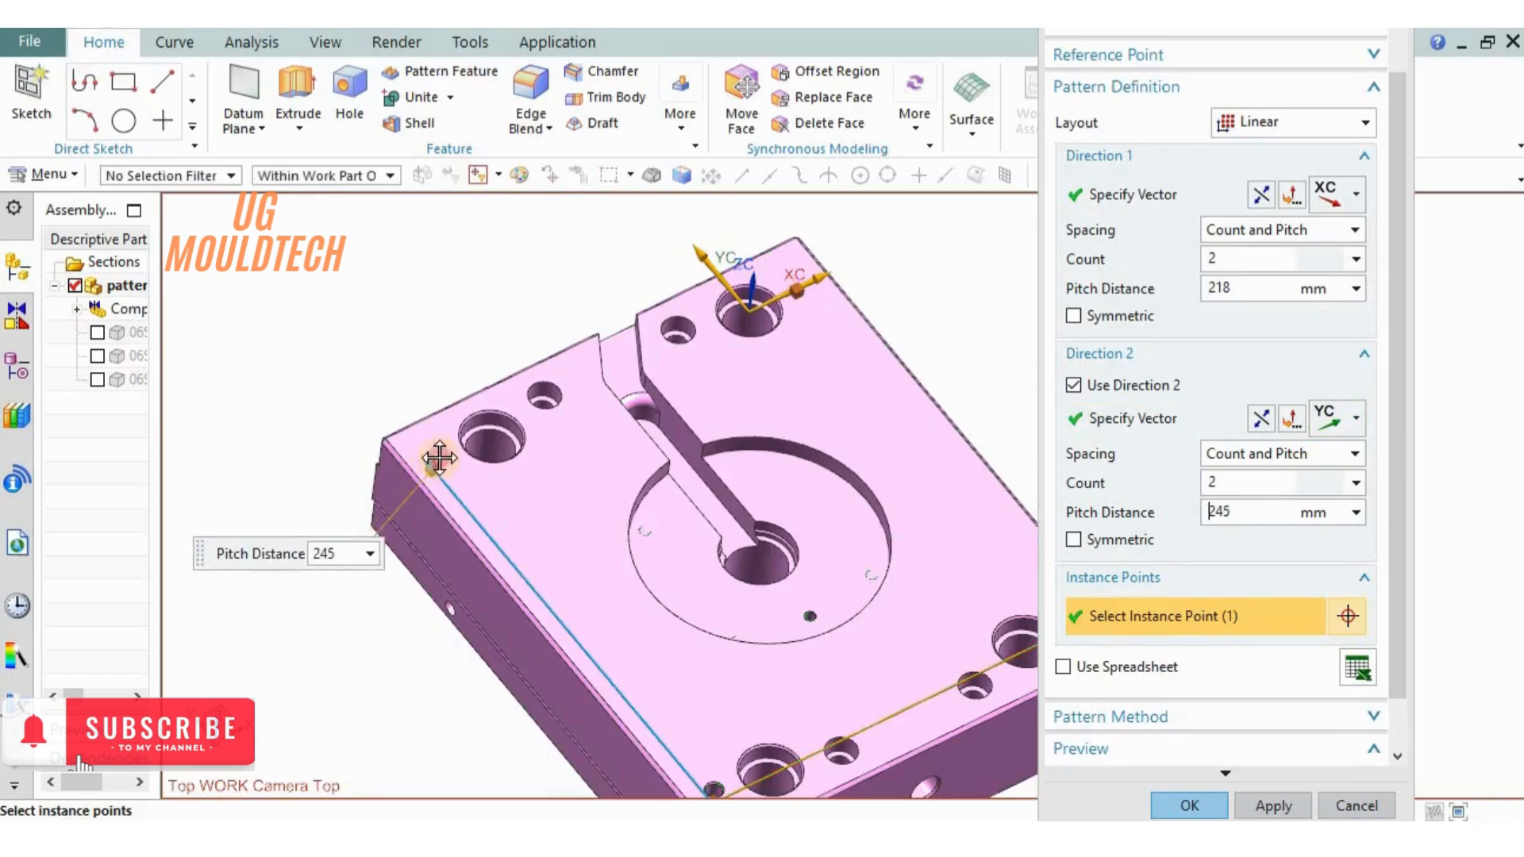
scroll(445, 325, down, 3)
middle_drag(786, 317, 774, 336)
click(1274, 807)
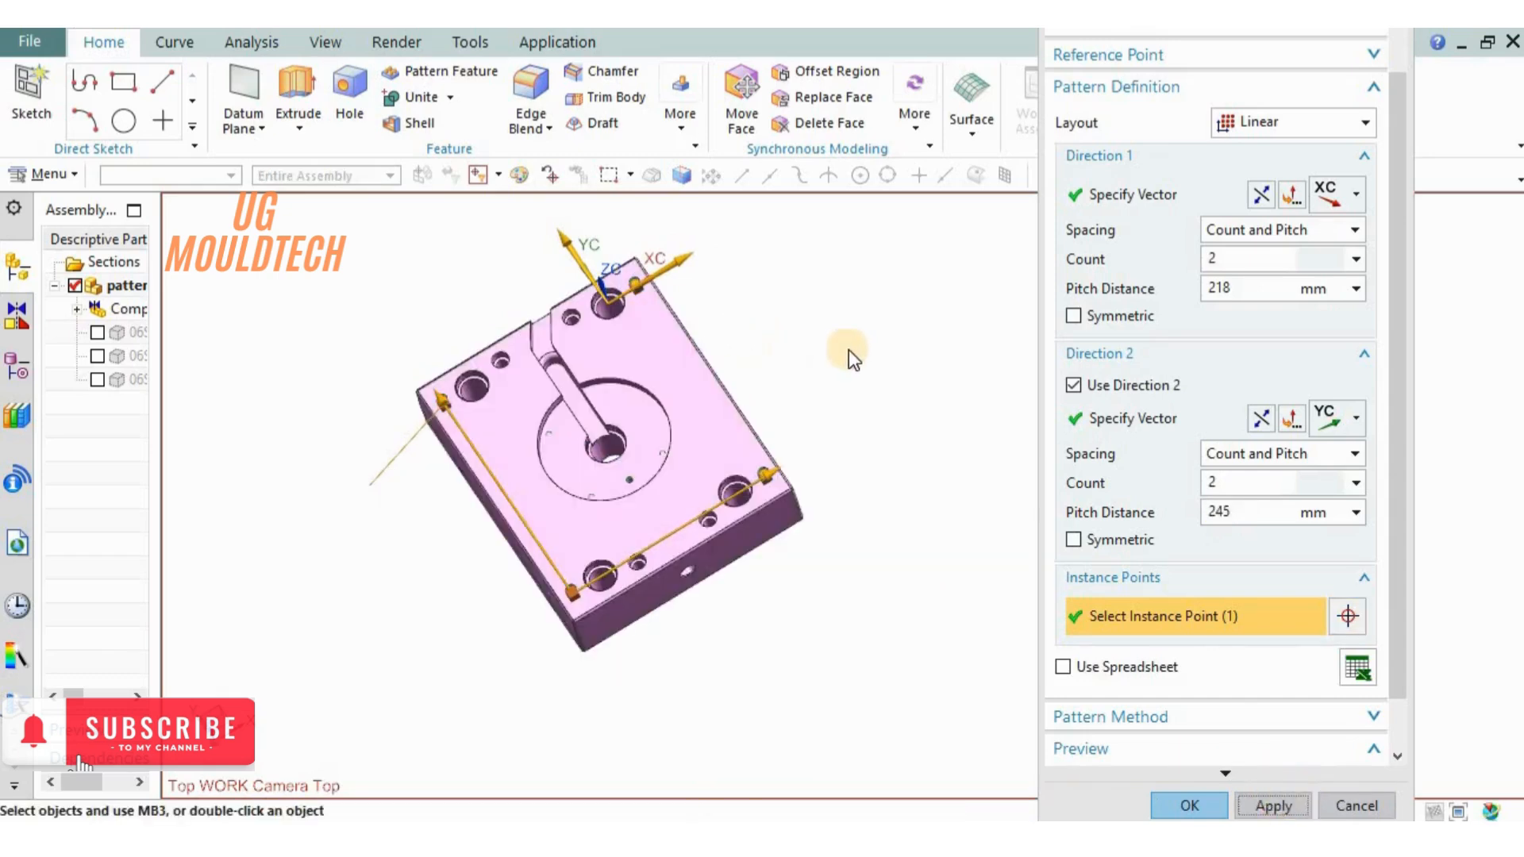
Examine the patterned threaded holes at the plate's corners and leave the Pattern Feature command.
scroll(503, 397, up, 5)
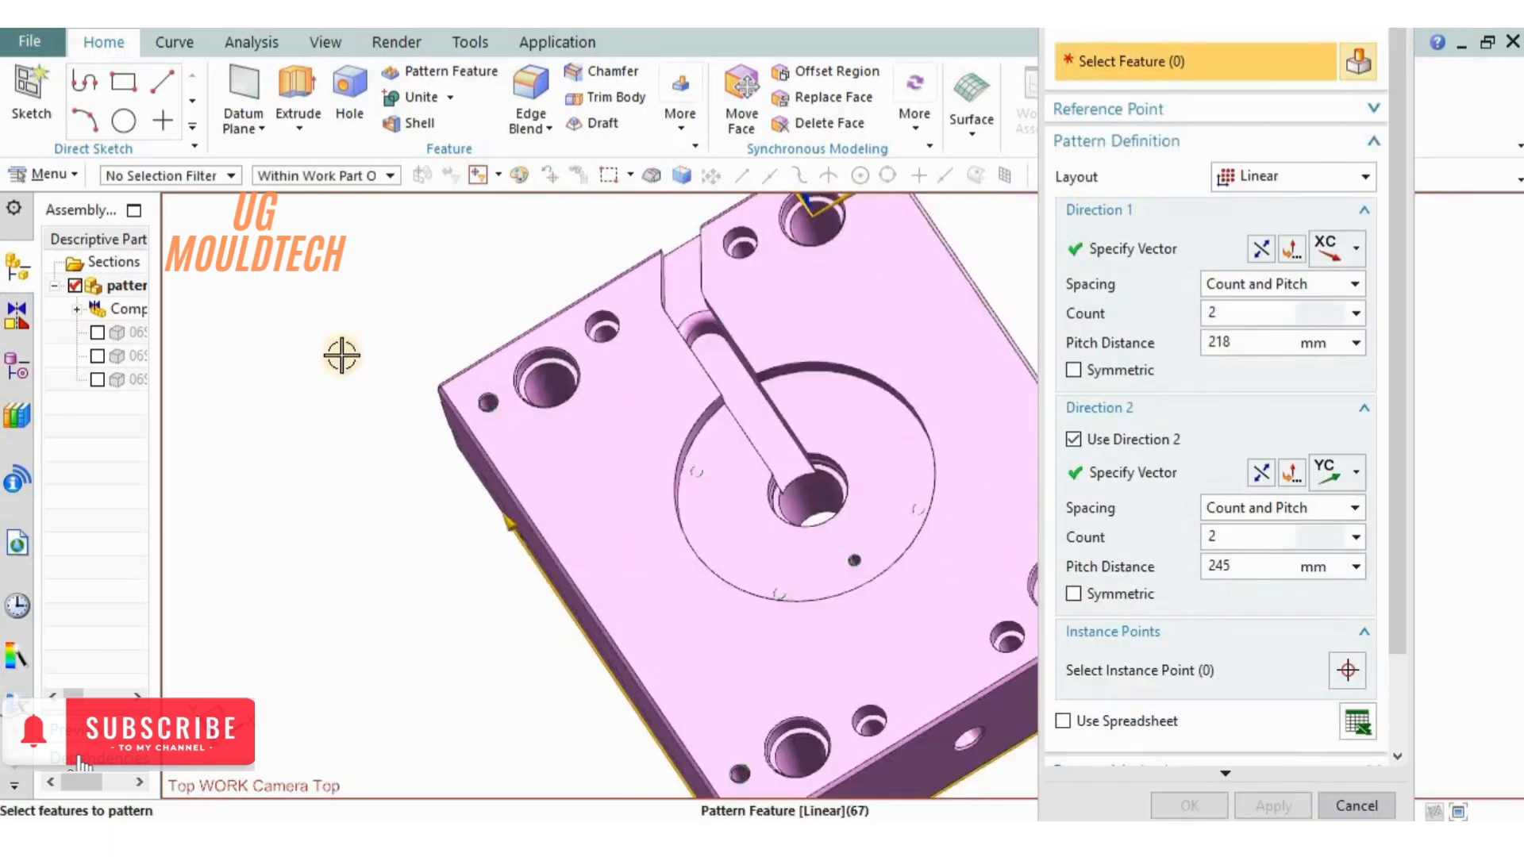
scroll(342, 355, down, 3)
scroll(630, 316, up, 4)
middle_drag(921, 437, 879, 360)
scroll(951, 510, up, 4)
scroll(882, 397, down, 4)
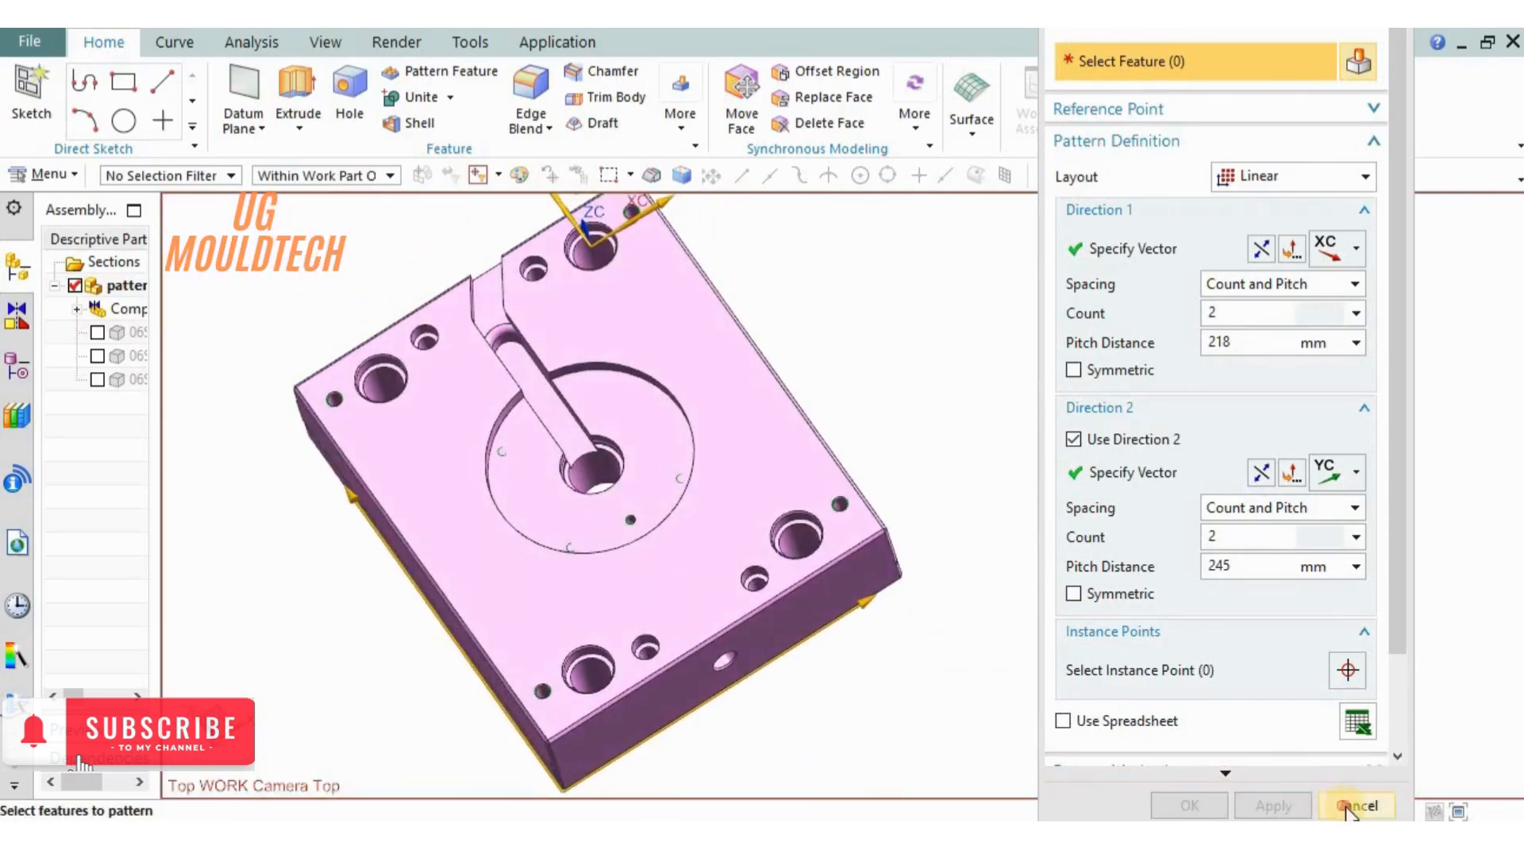
scroll(843, 486, down, 2)
shift+middle_drag(897, 425, 822, 409)
click(1372, 808)
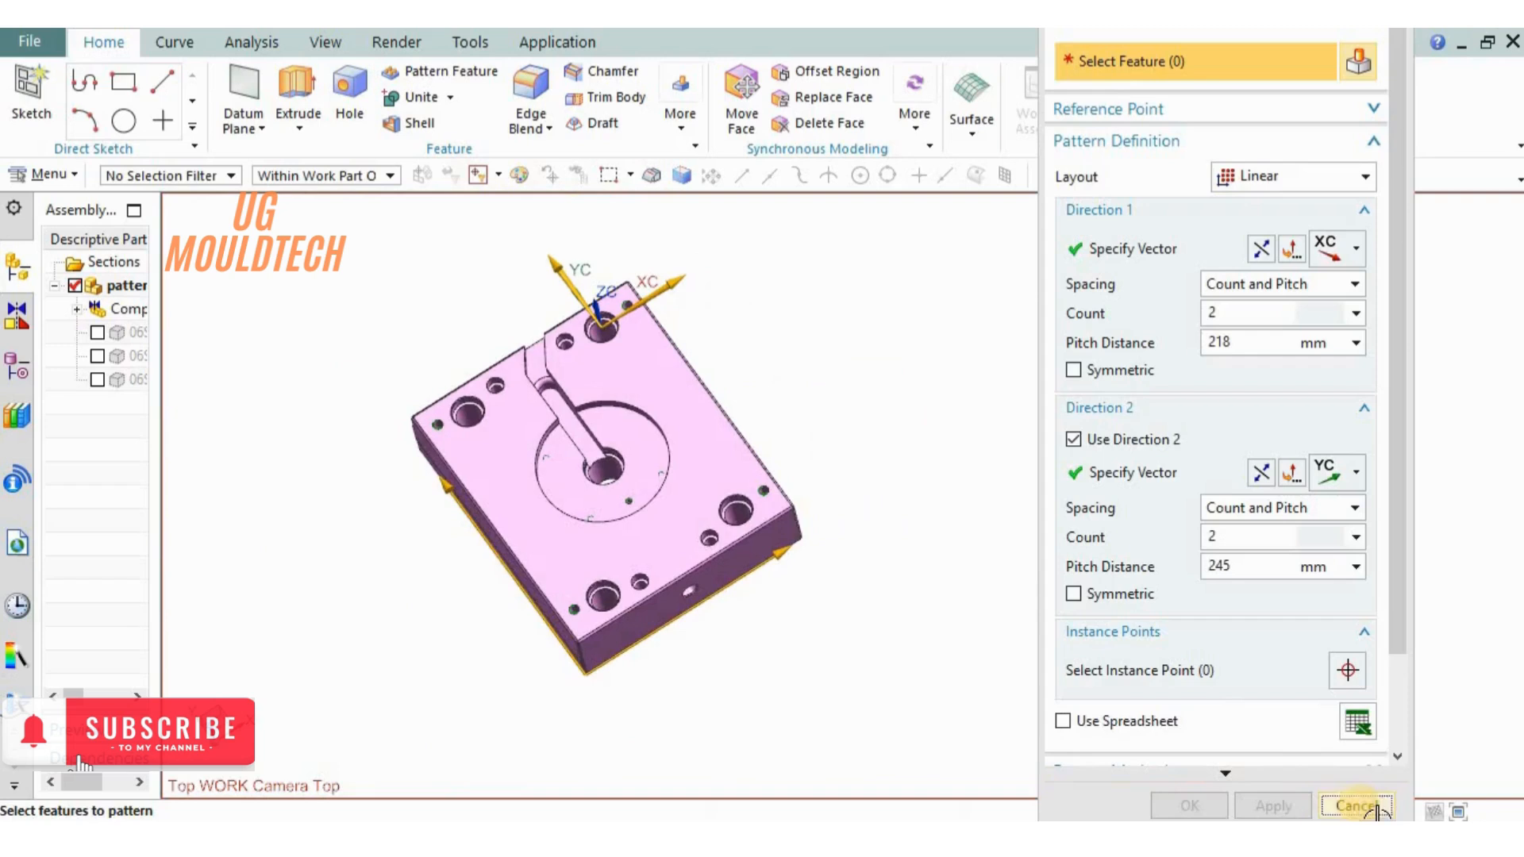
shift+middle_drag(888, 533, 847, 601)
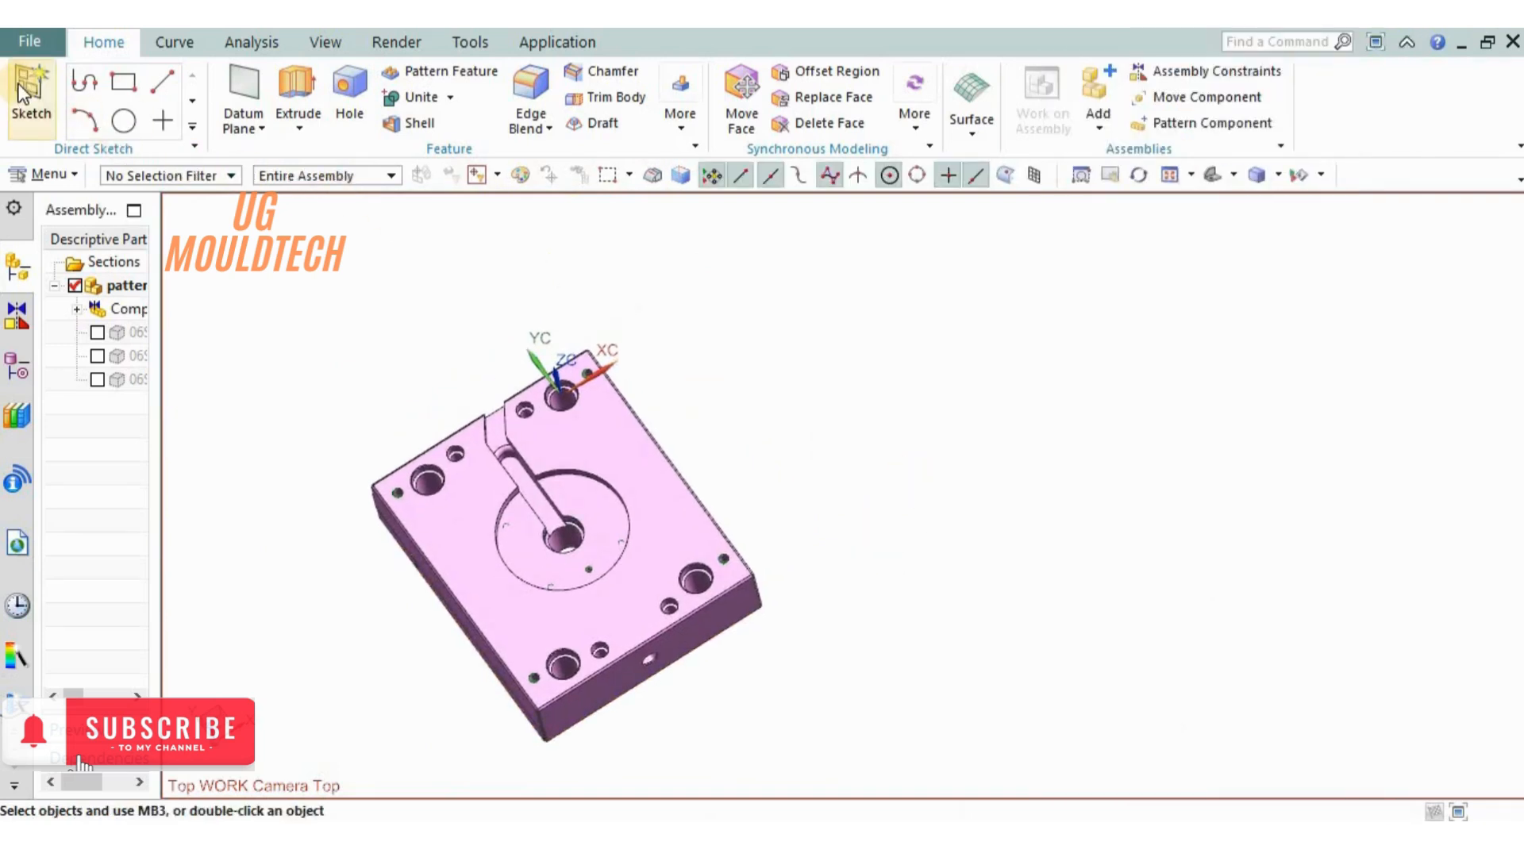
Sketch a rectangle about 290 mm wide and 300 mm high beside the mould plate, using the plate's large face as sketch plane.
click(619, 446)
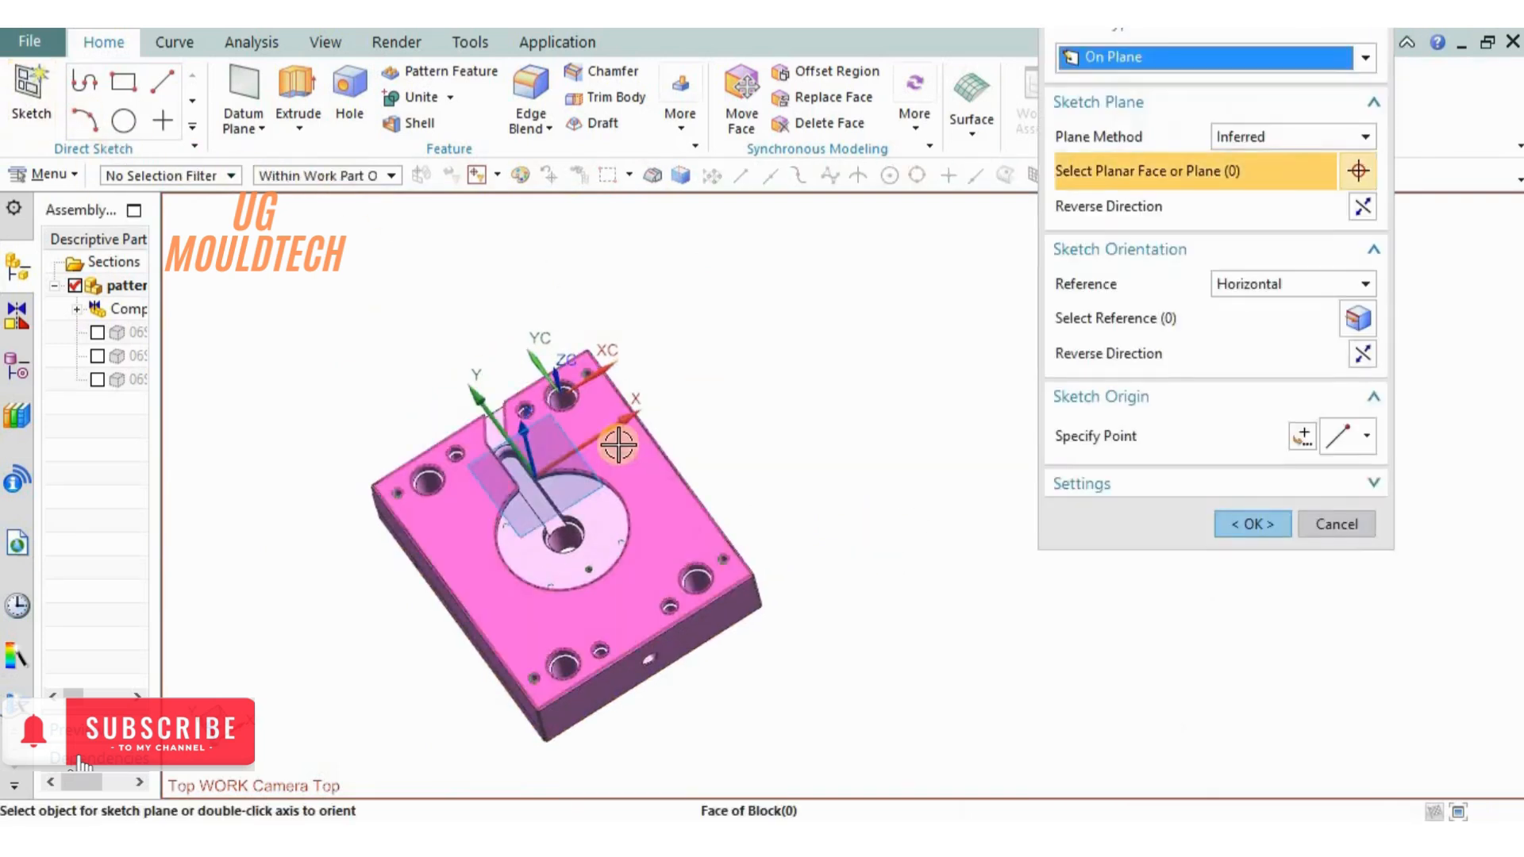
click(1253, 524)
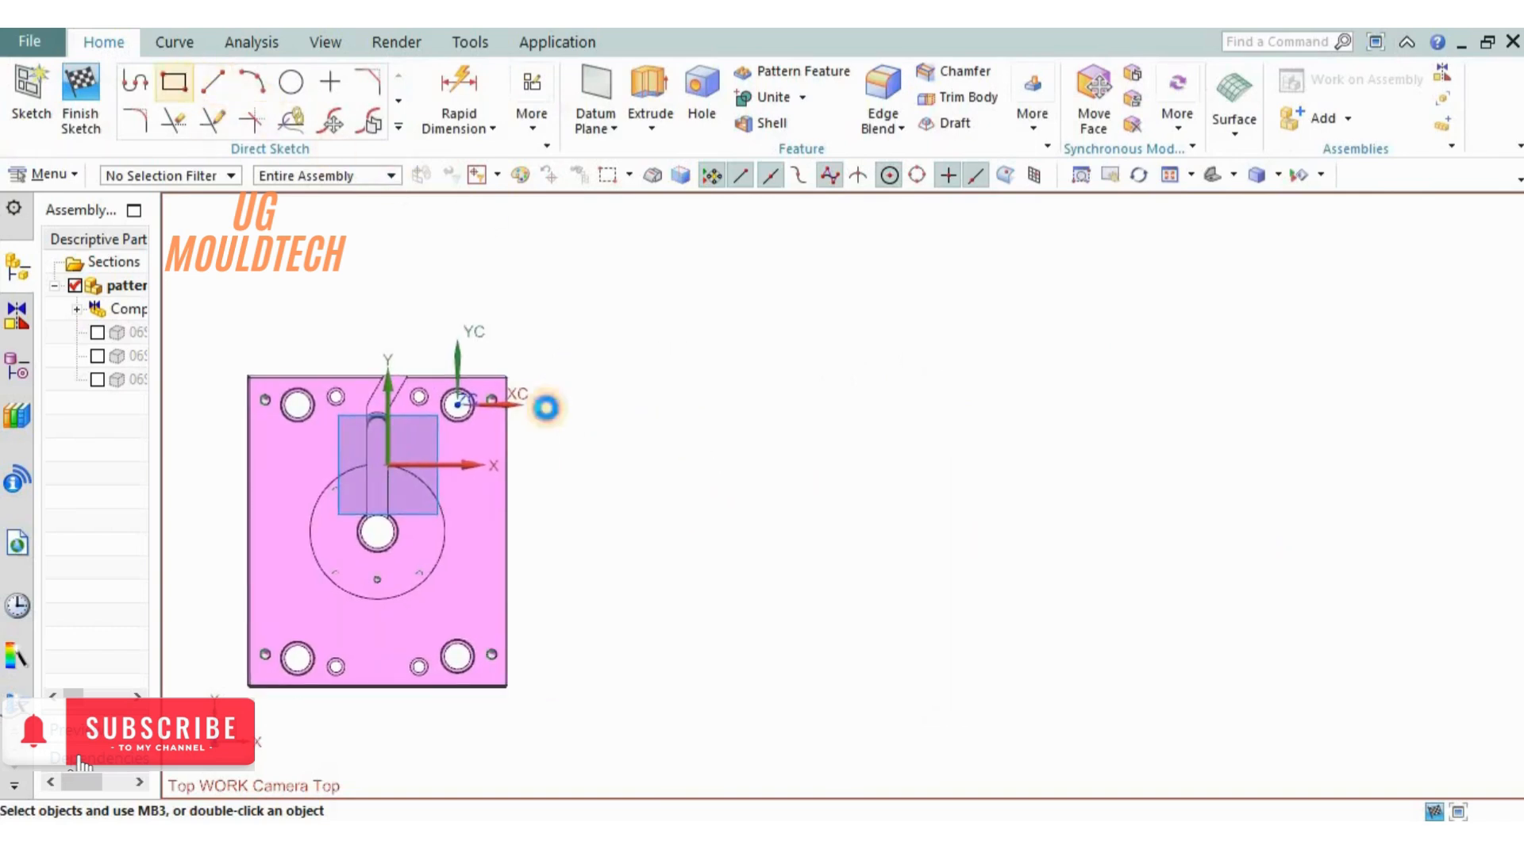
key(r)
click(684, 372)
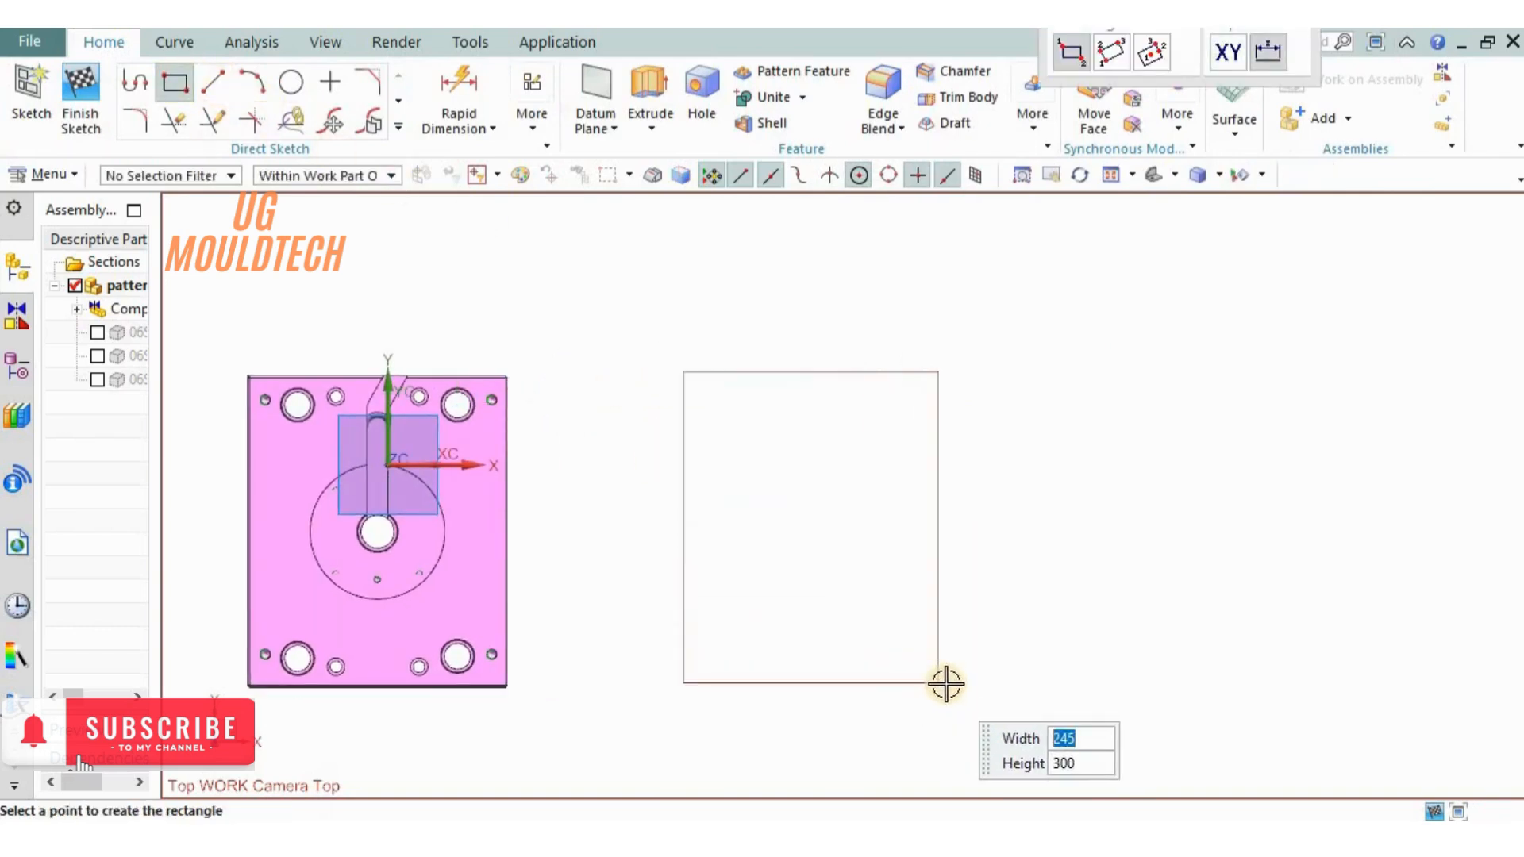
click(986, 684)
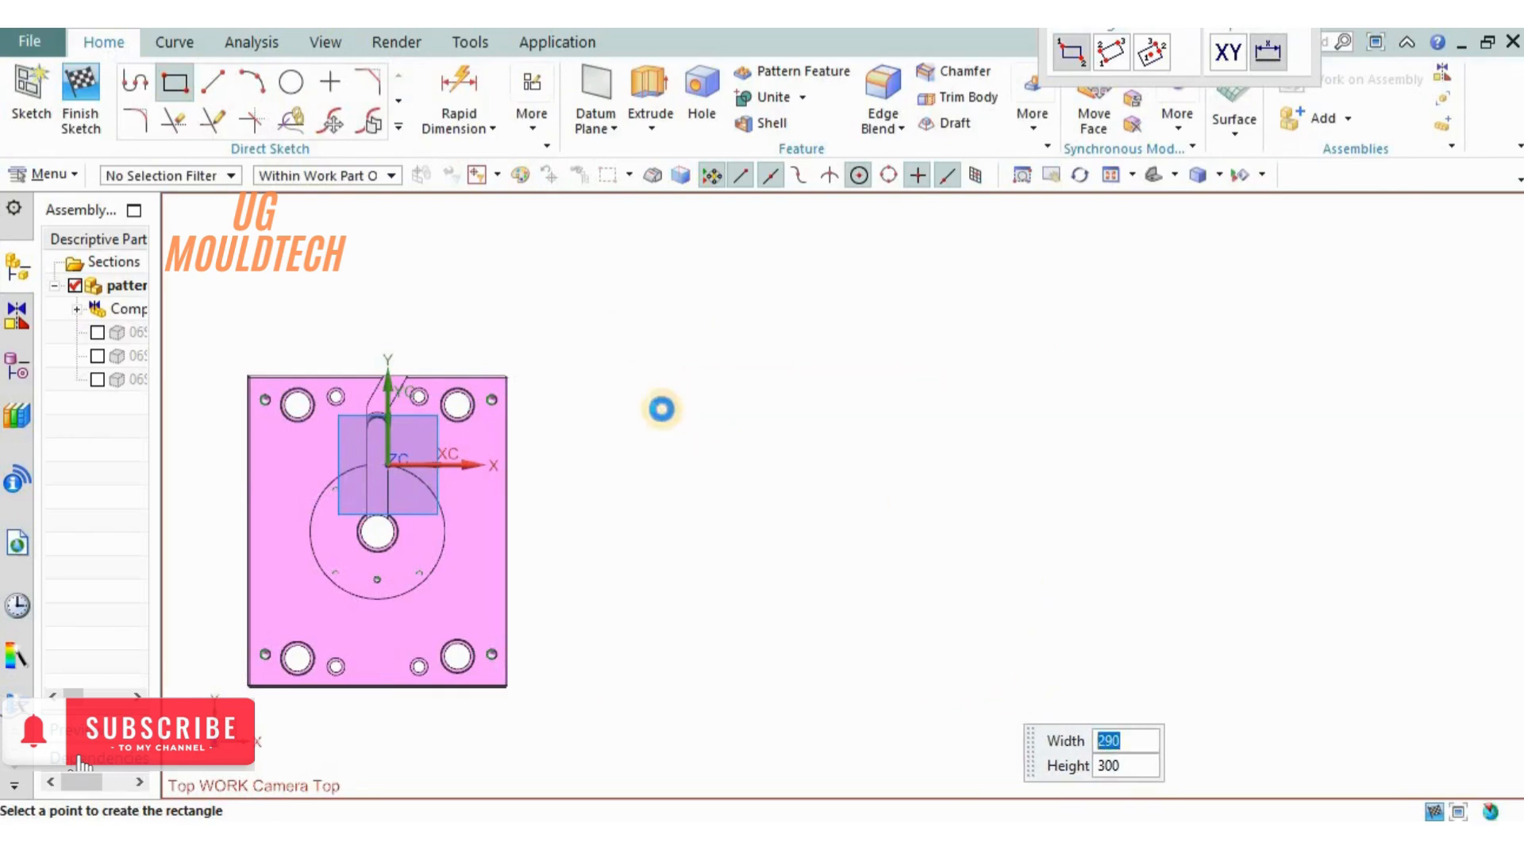
click(81, 111)
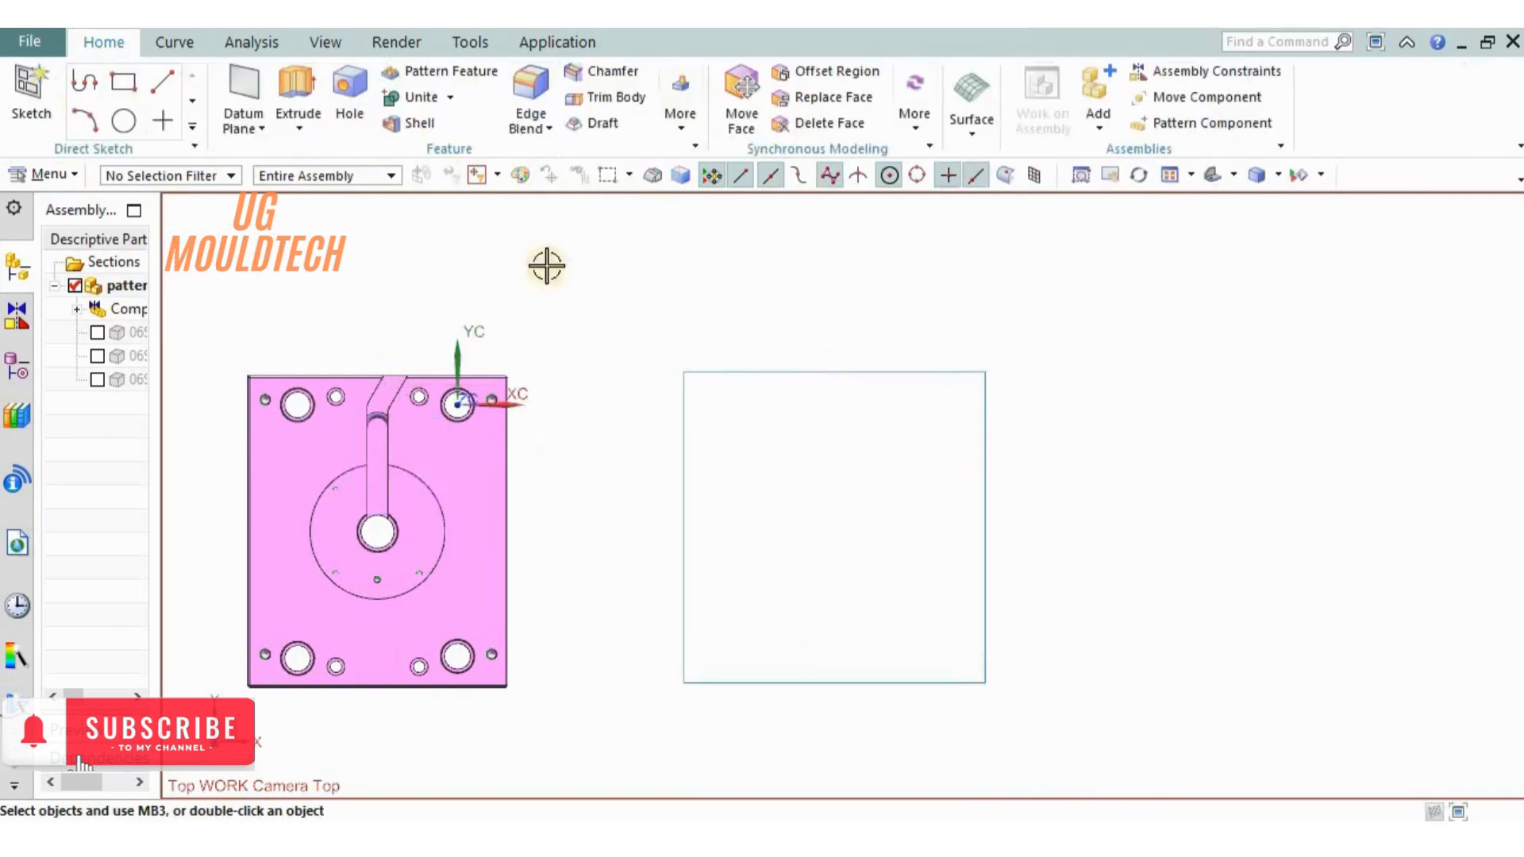
Extrude the rectangle between 36 mm and 0 mm, and place an M12 x 1.75 threaded hole near the new block's corner.
click(298, 92)
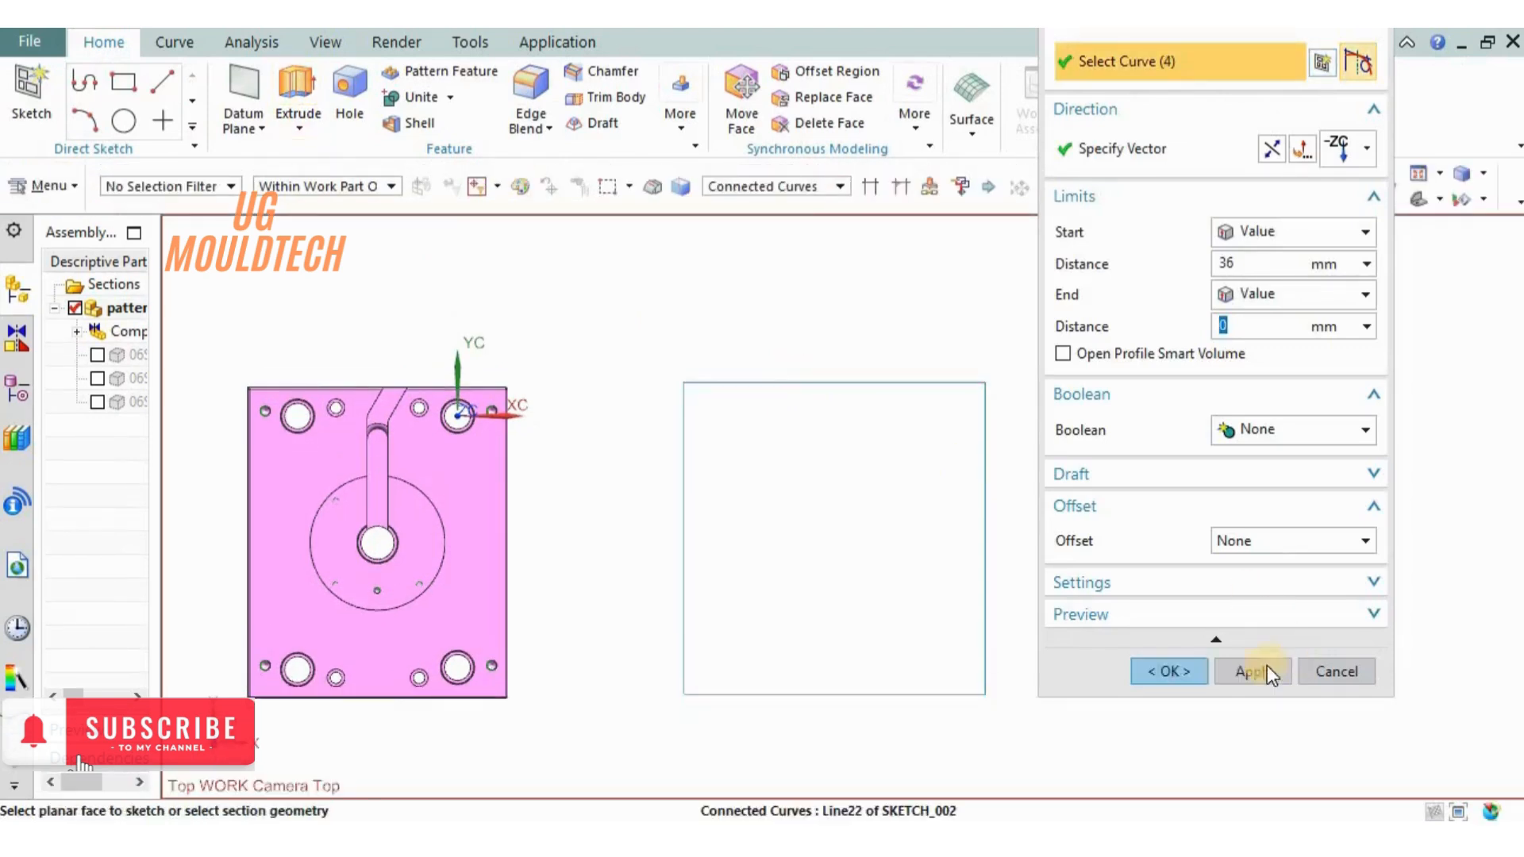
click(1181, 672)
click(354, 111)
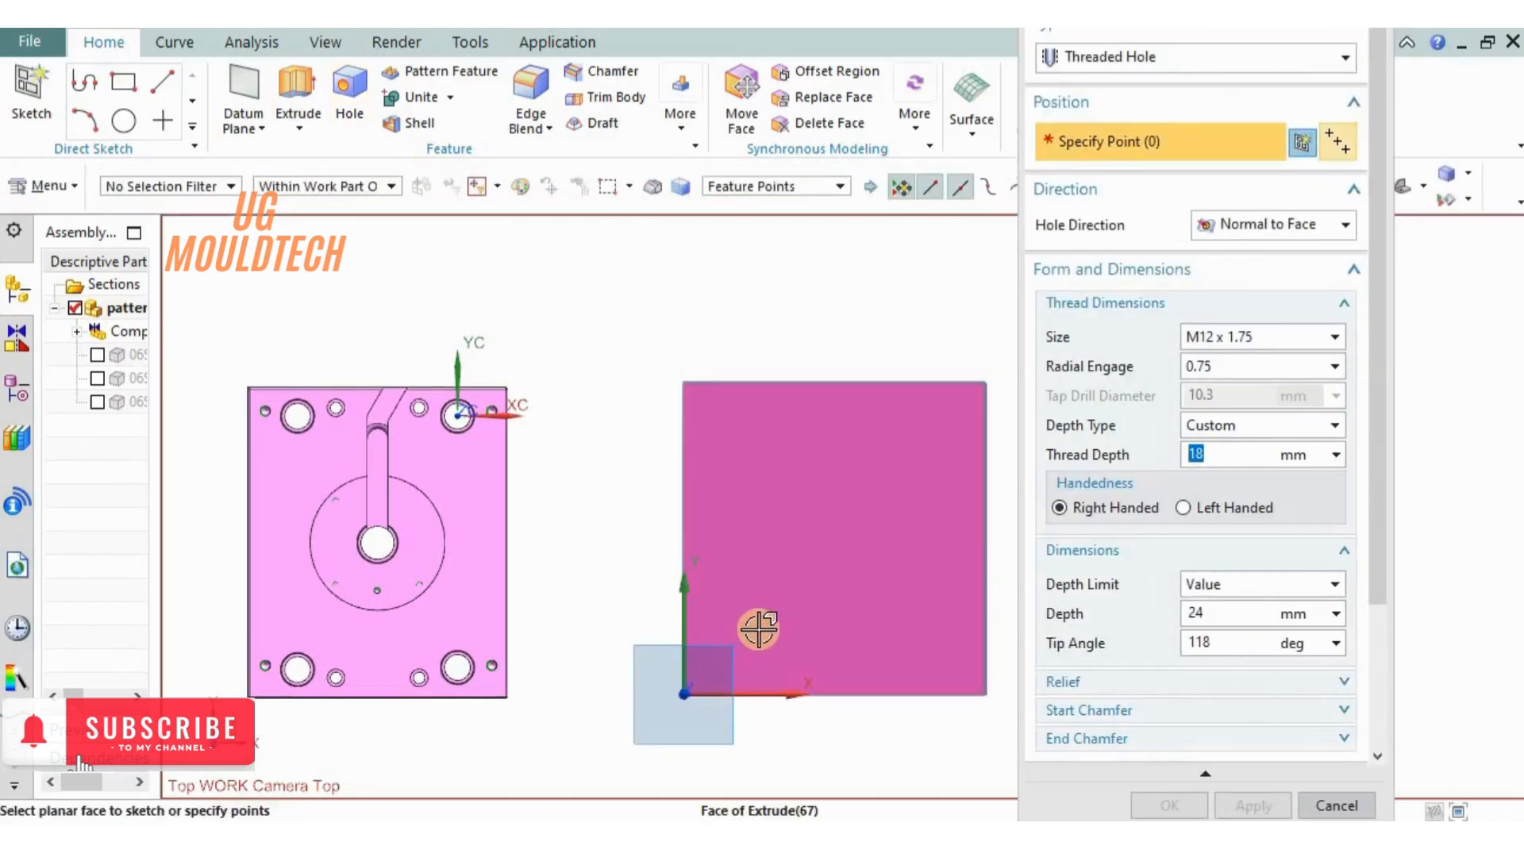
click(758, 629)
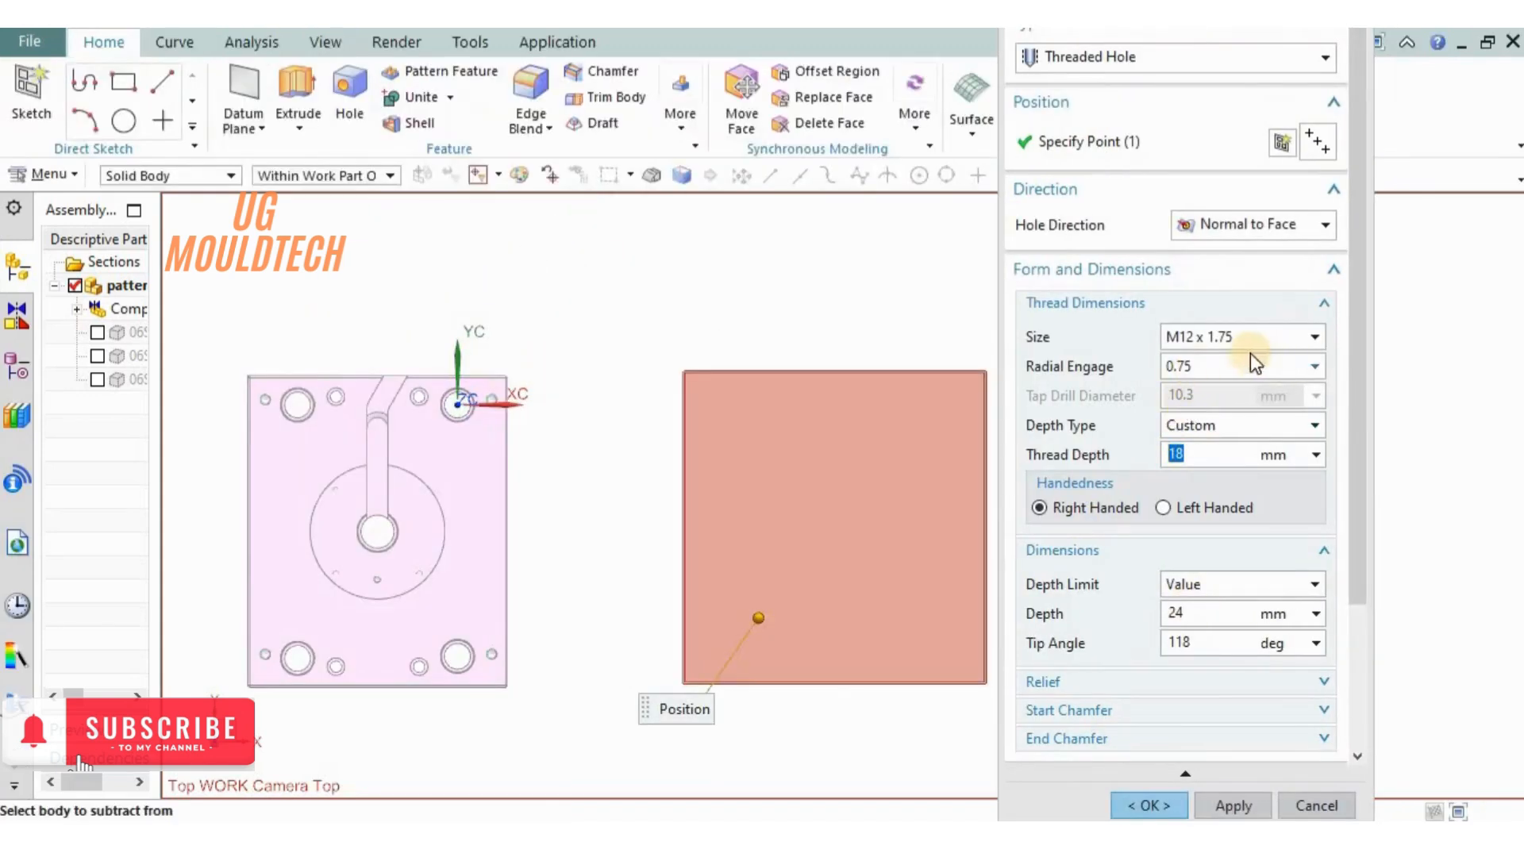
click(1149, 806)
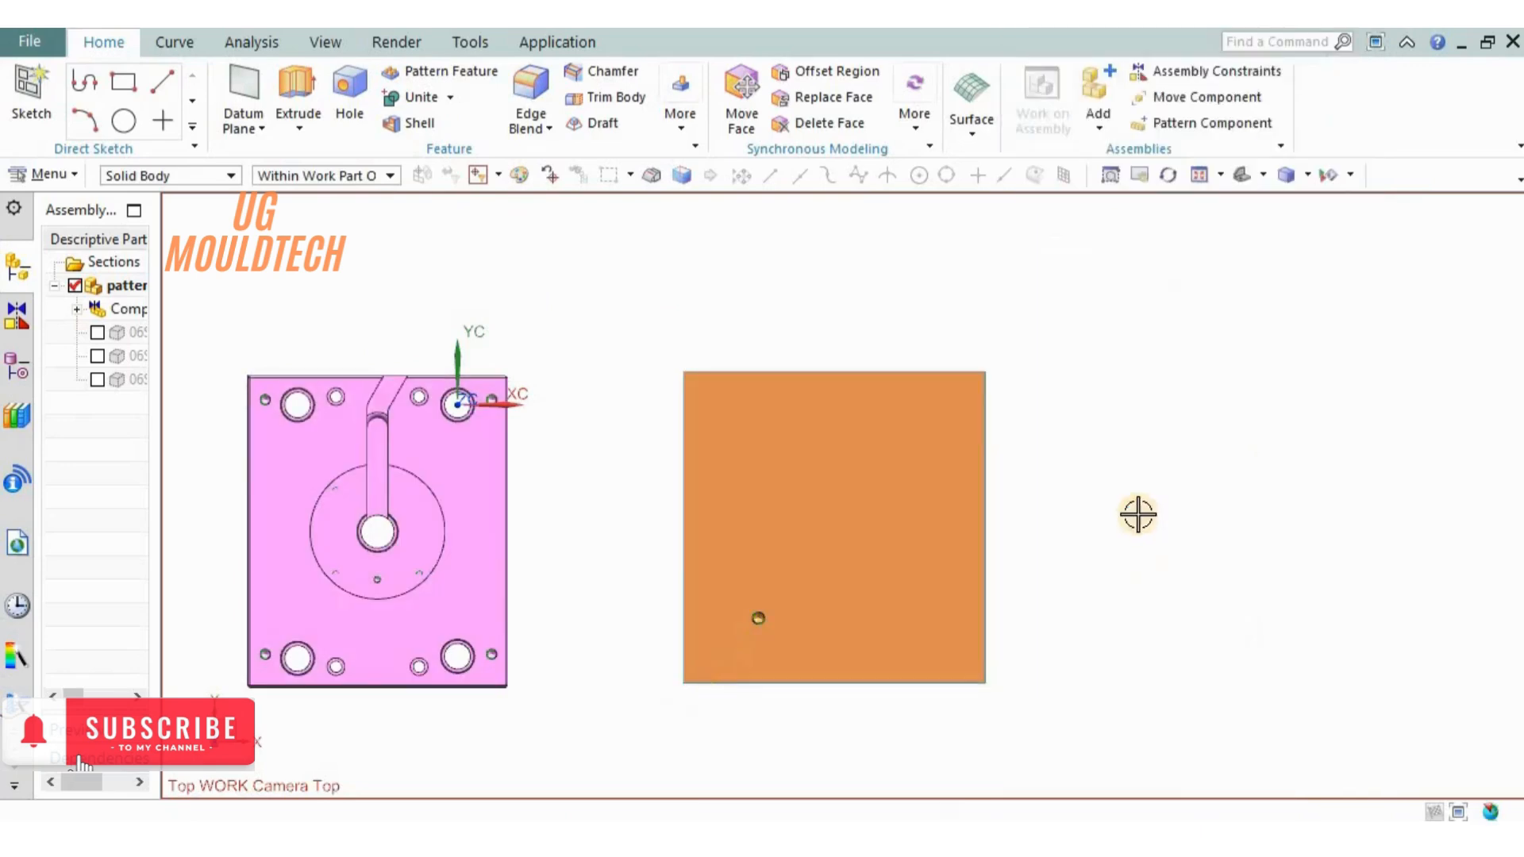
Start a linear Pattern Feature of the block's threaded hole with a Direction 1 count of 6 and pitch distance of 25 mm.
middle_drag(1045, 569, 1173, 385)
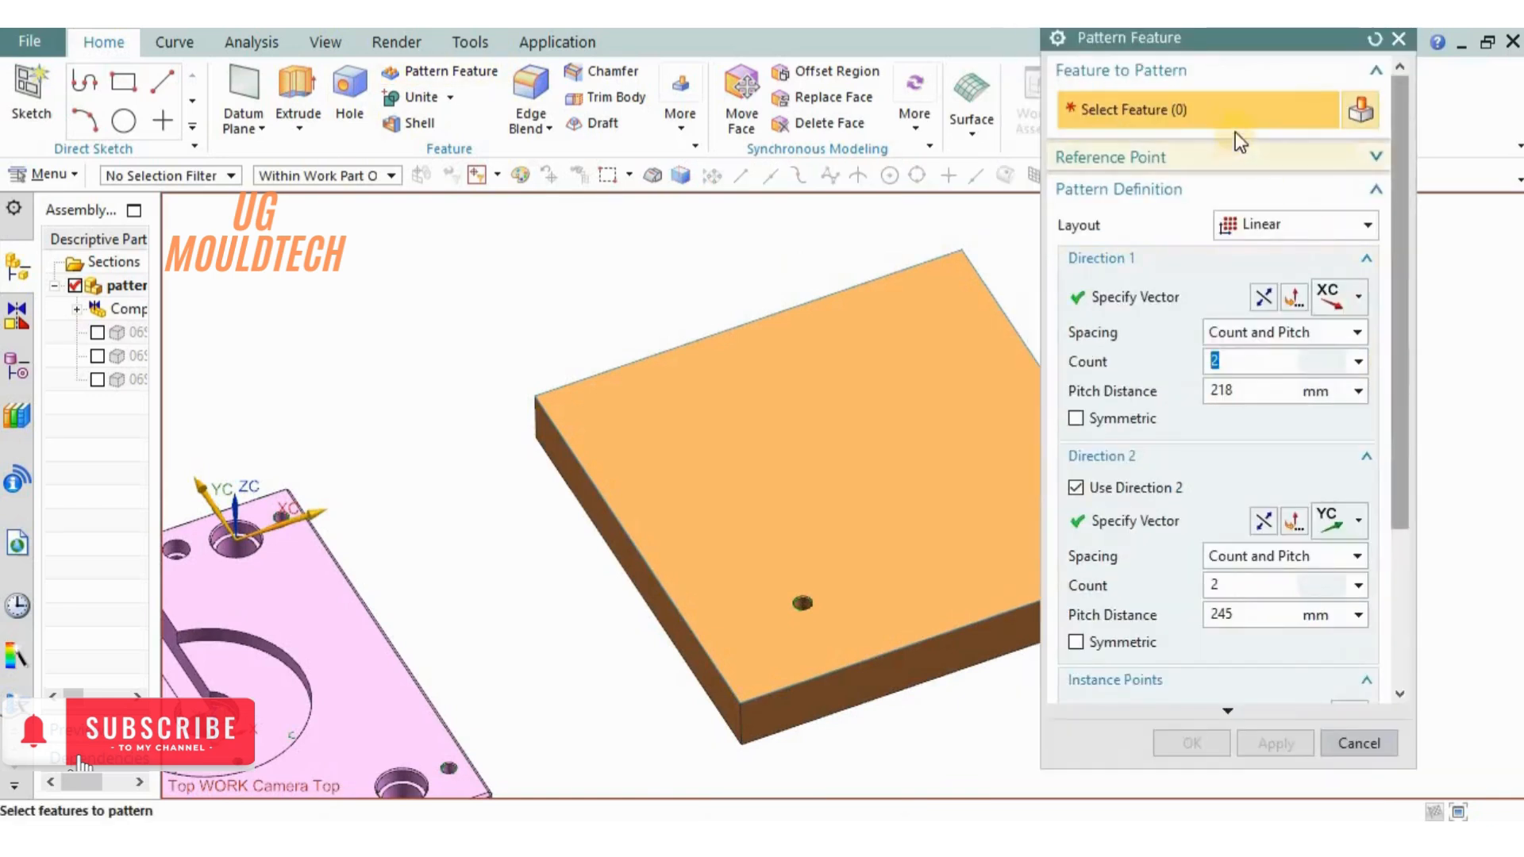
scroll(783, 670, up, 2)
click(817, 574)
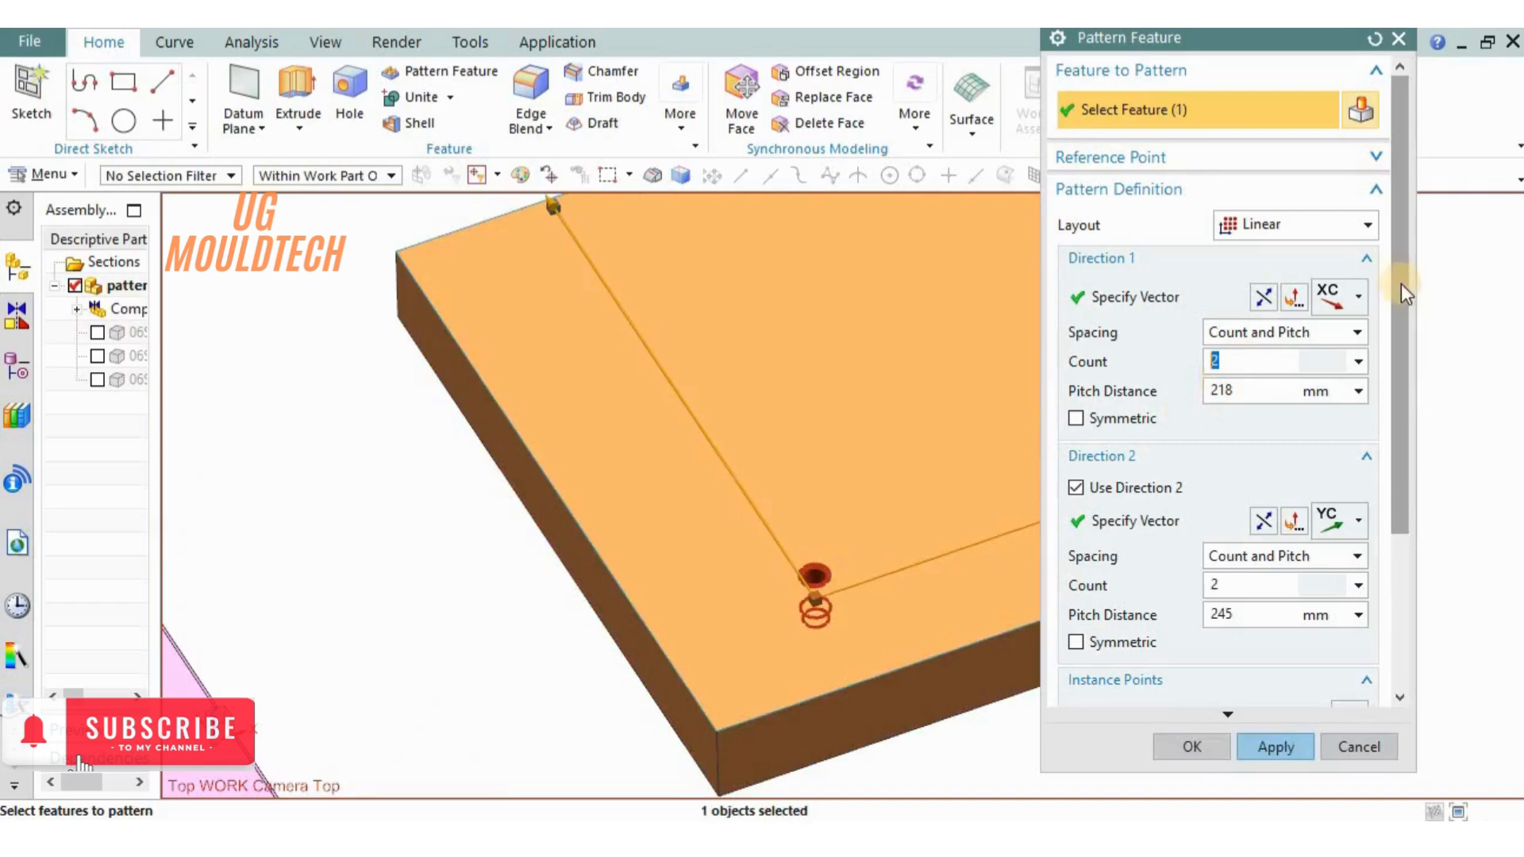
scroll(500, 651, down, 1)
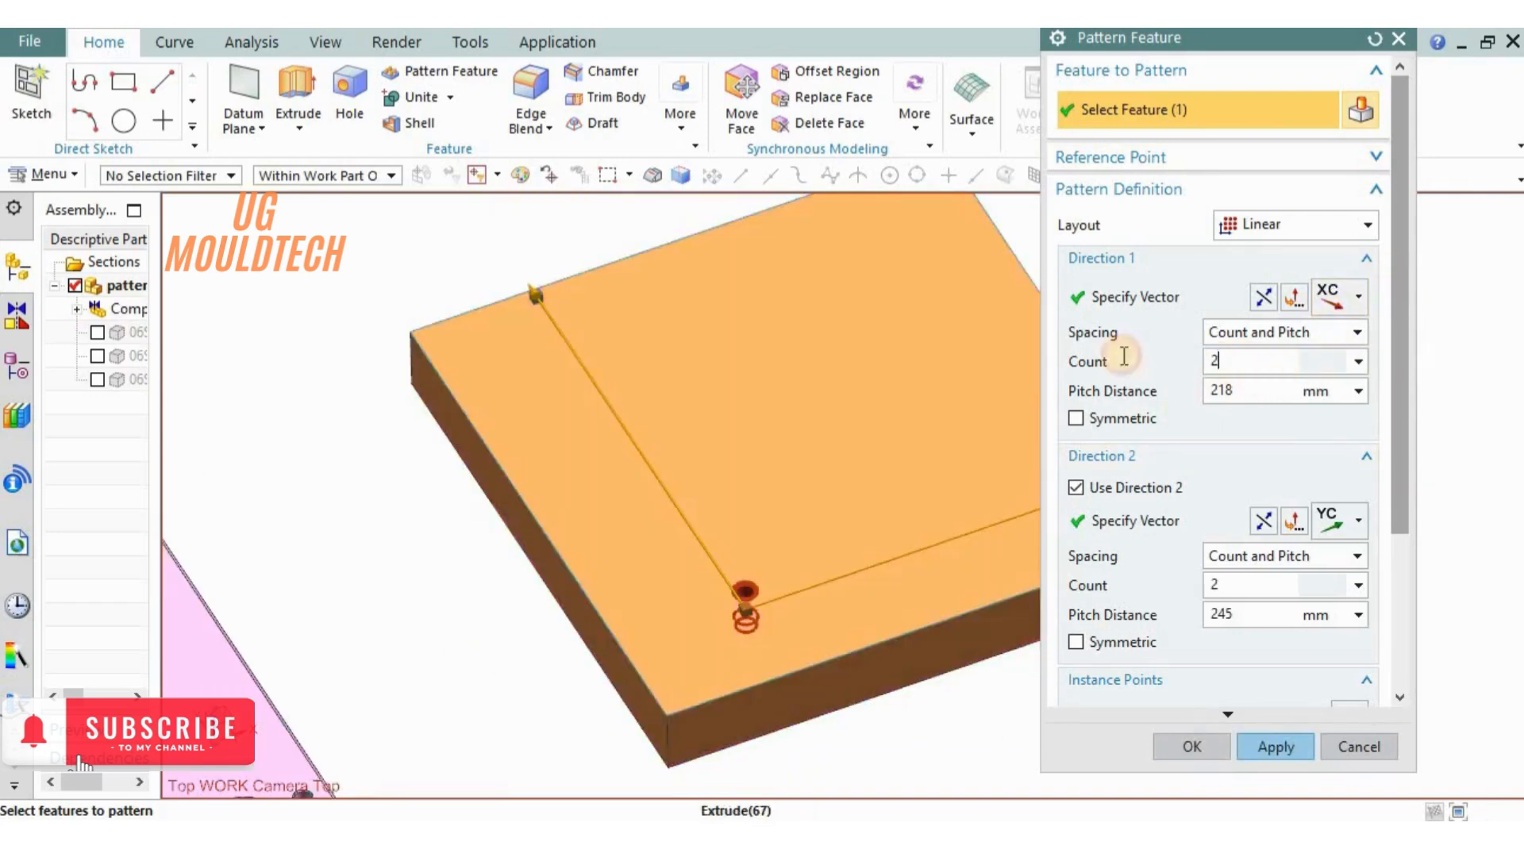
text(6)
scroll(625, 533, down, 1)
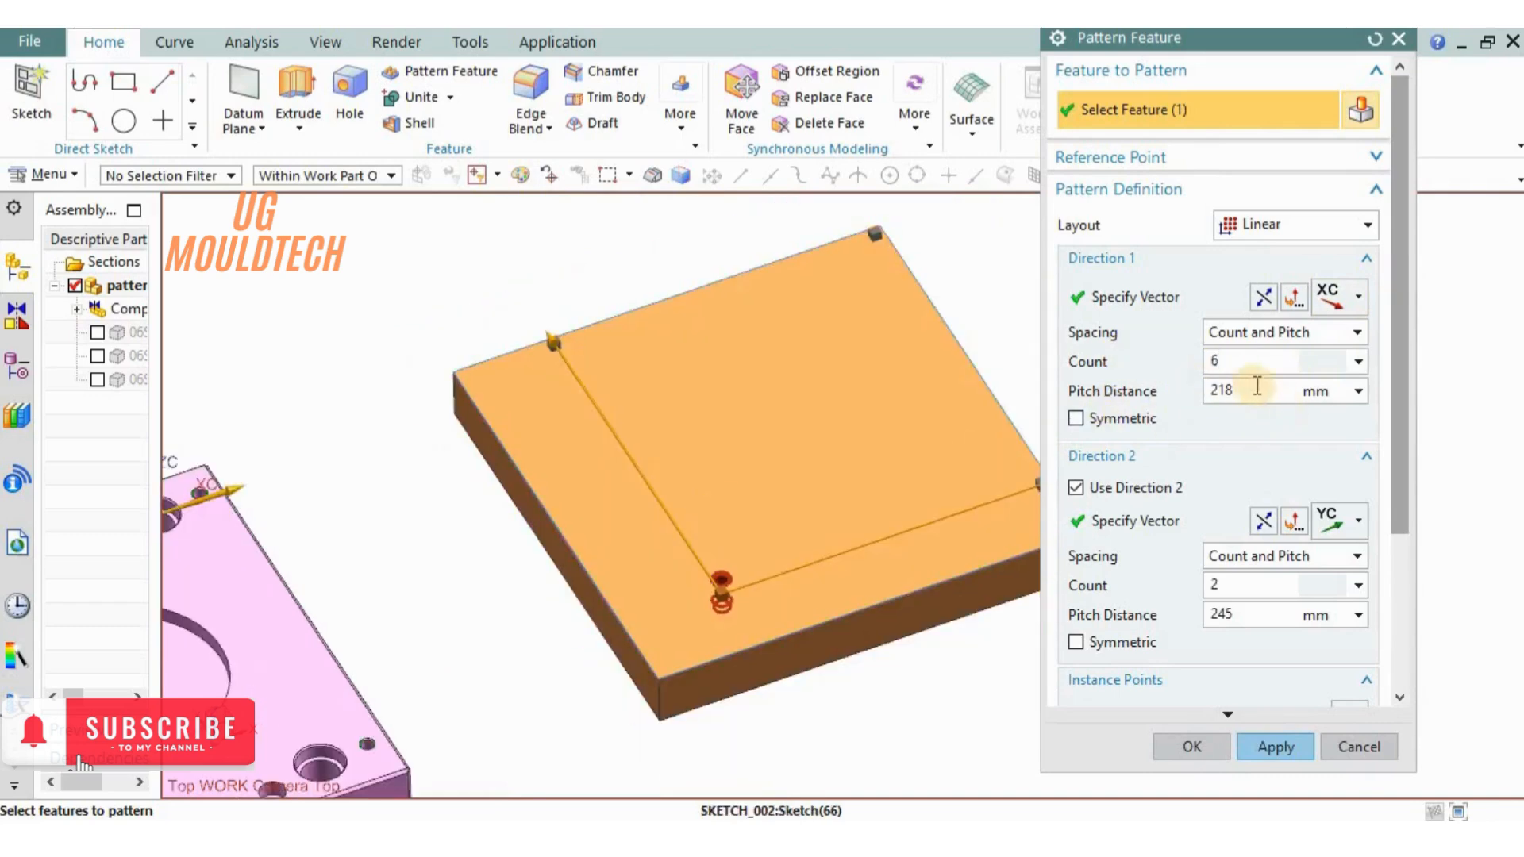
click(1081, 389)
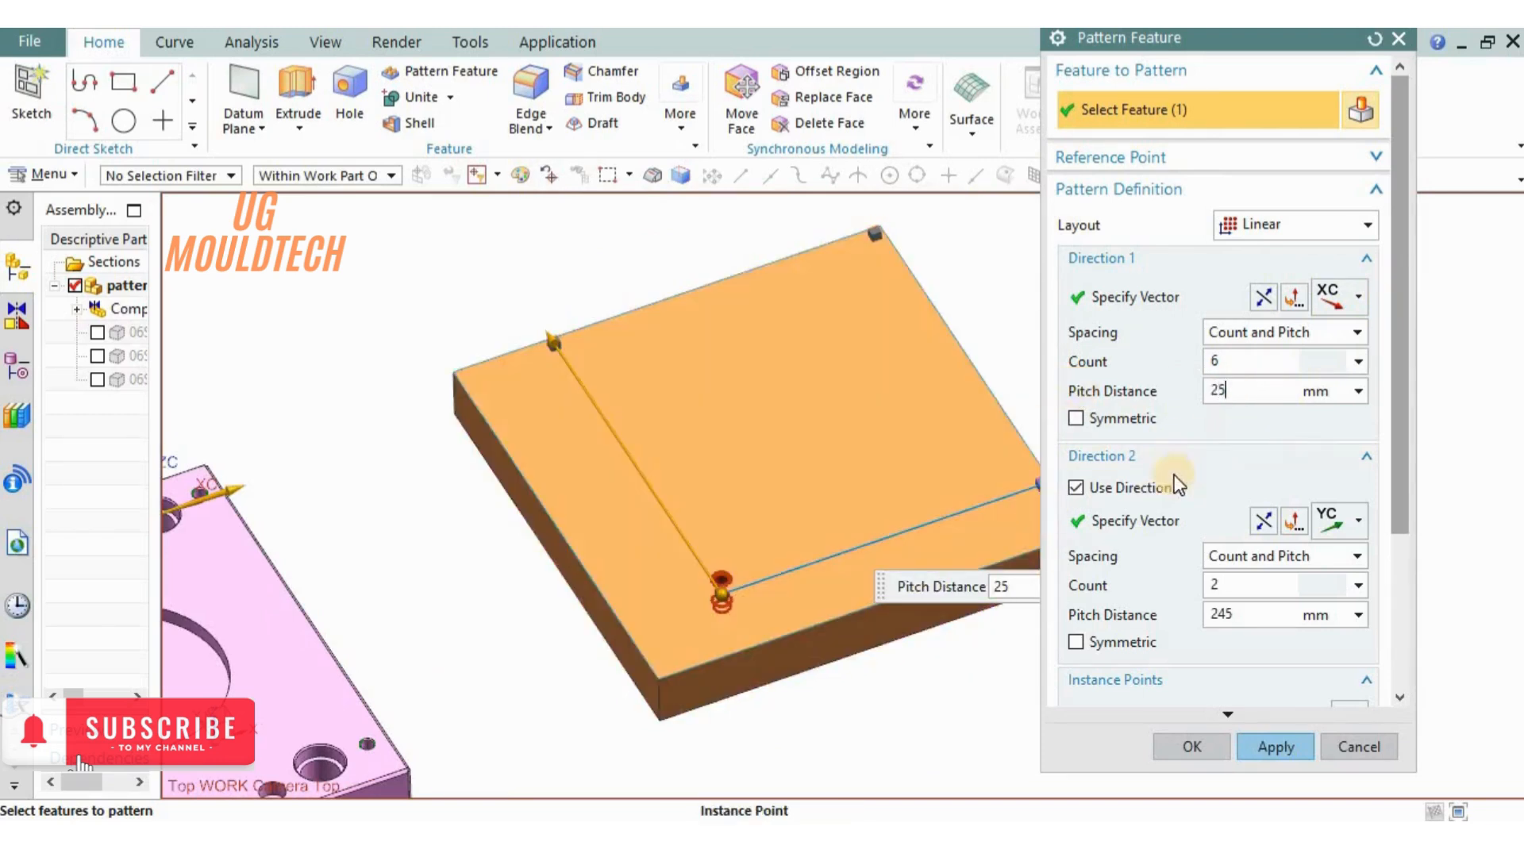
Set the Direction 2 count to 6 and its pitch distance to 25 mm.
click(1213, 587)
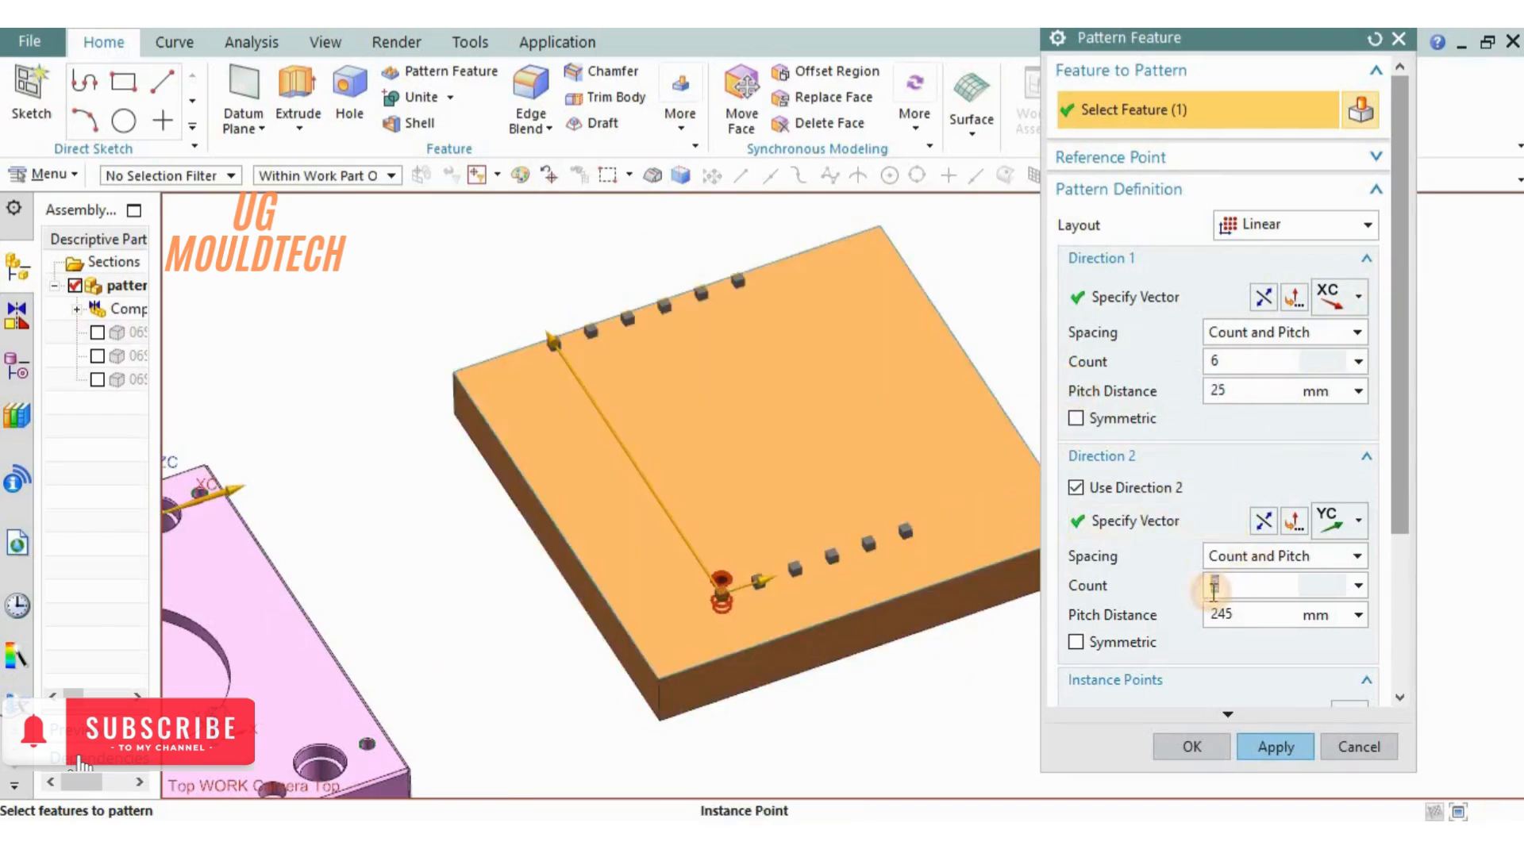
text(6)
key(Tab)
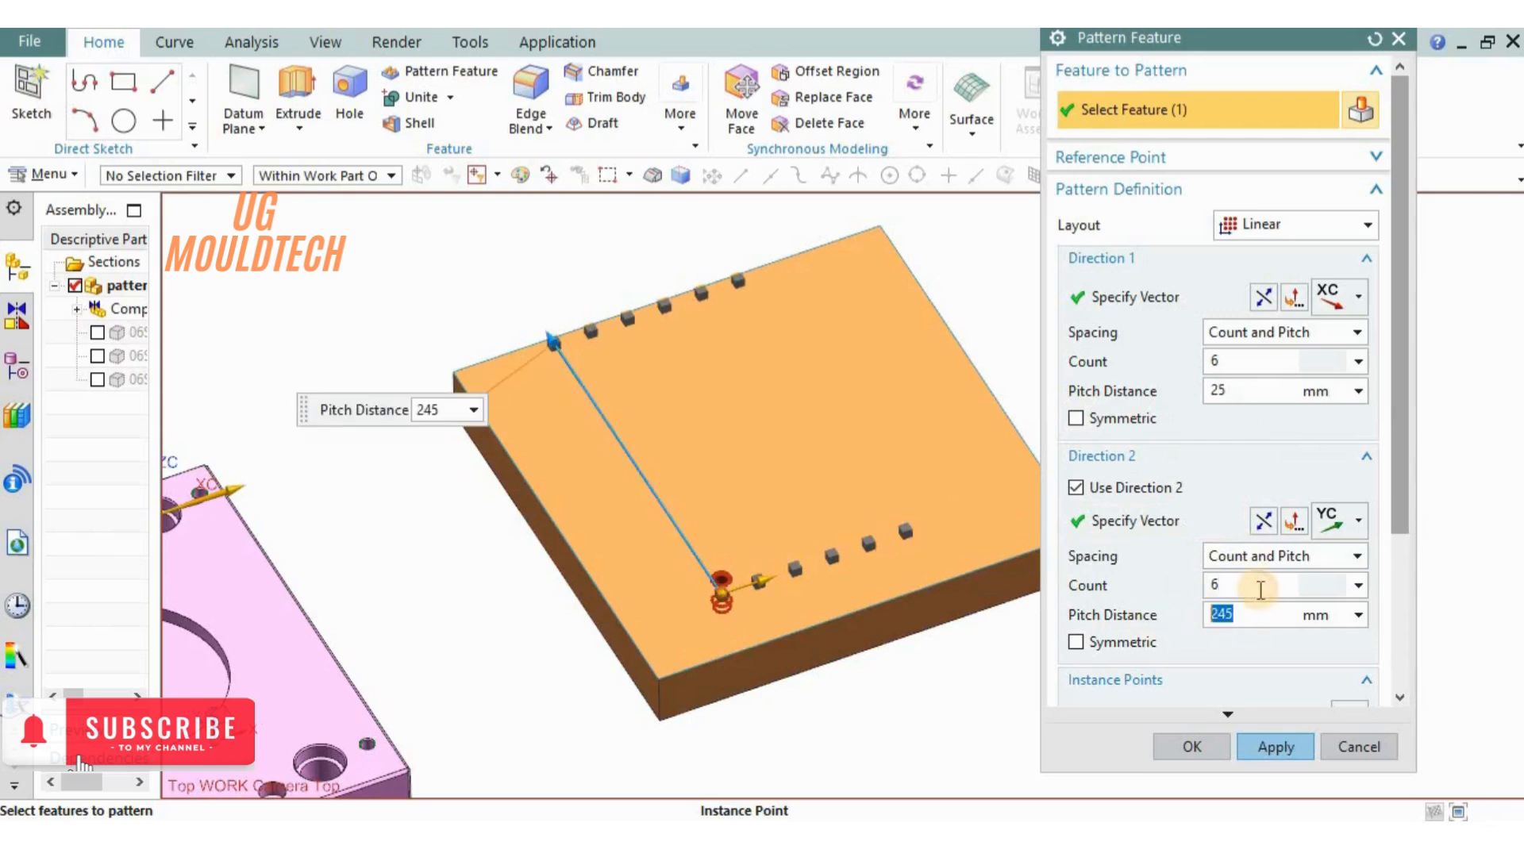
scroll(1402, 640, down, 3)
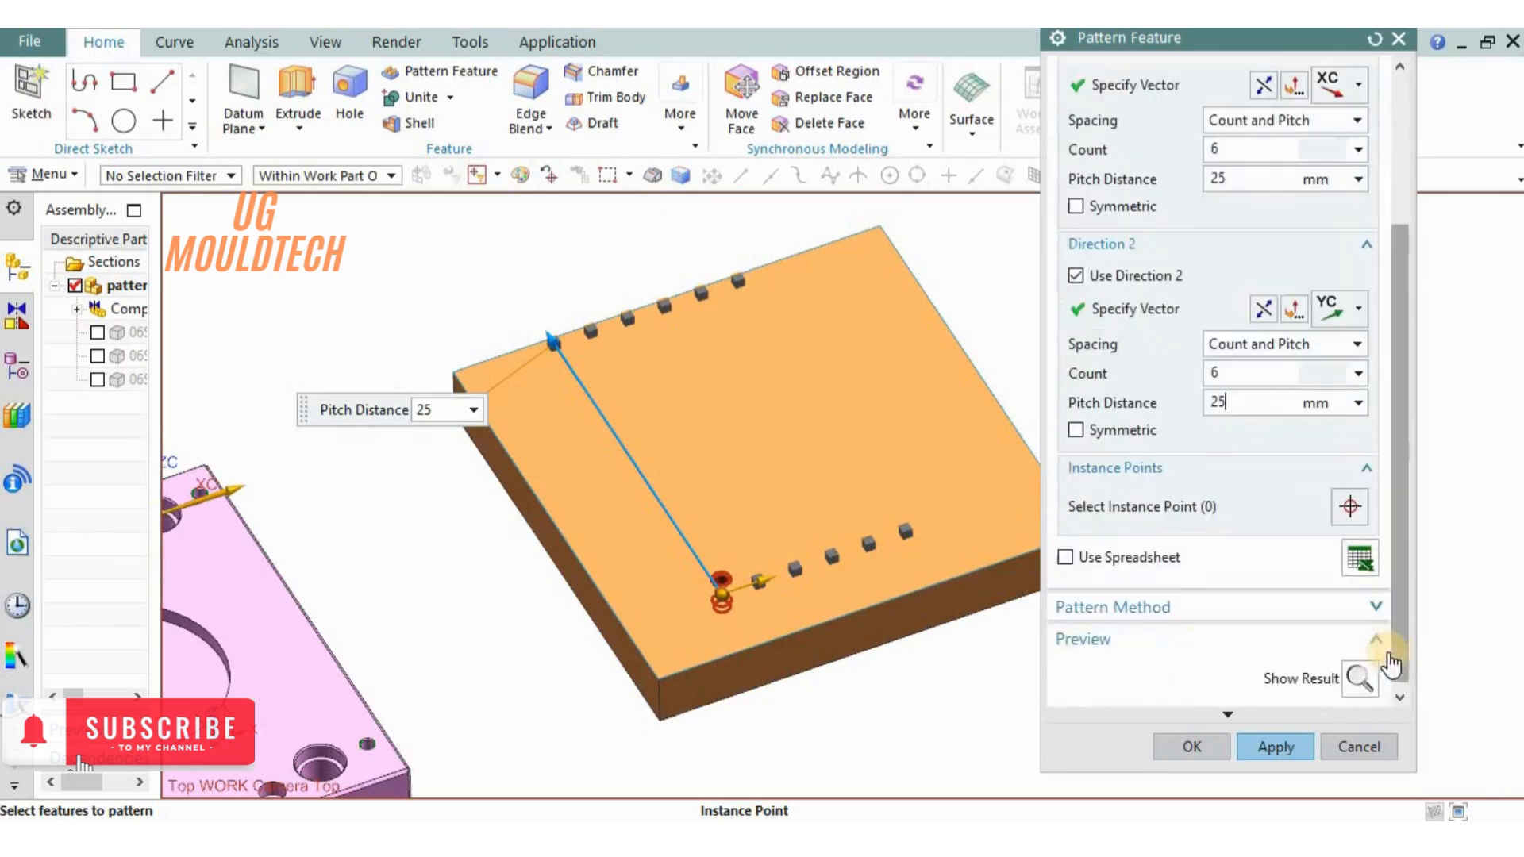
Preview the pattern result, examine the grid of holes on the block, and undo the preview.
click(1360, 678)
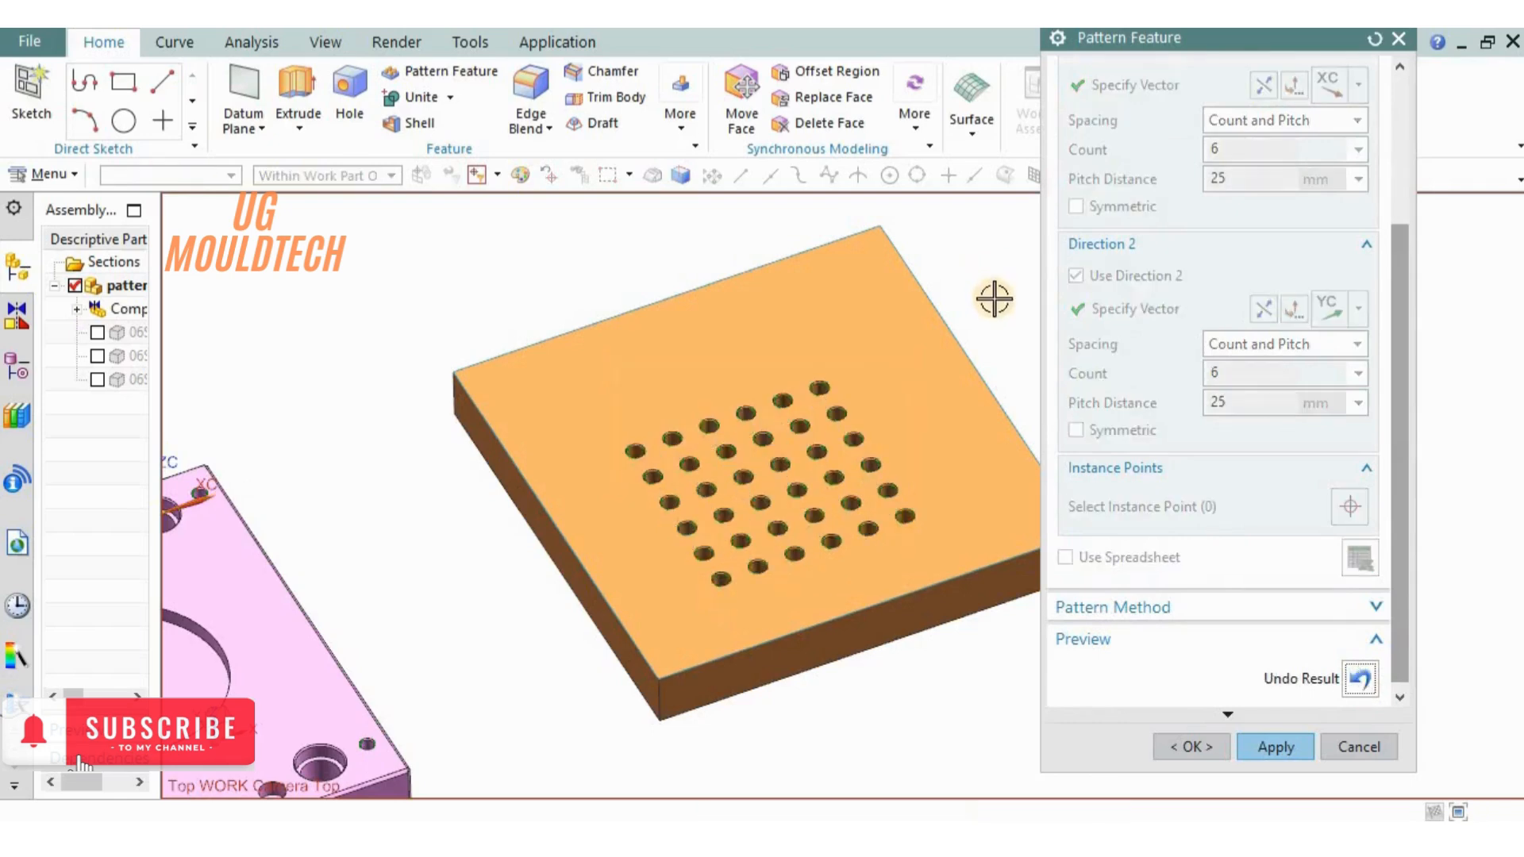
scroll(765, 472, up, 4)
scroll(639, 468, down, 3)
middle_drag(742, 570, 556, 437)
scroll(556, 437, up, 3)
scroll(796, 510, down, 3)
mouse_move(796, 510)
middle_down()
mouse_move(775, 588)
mouse_move(788, 537)
middle_up()
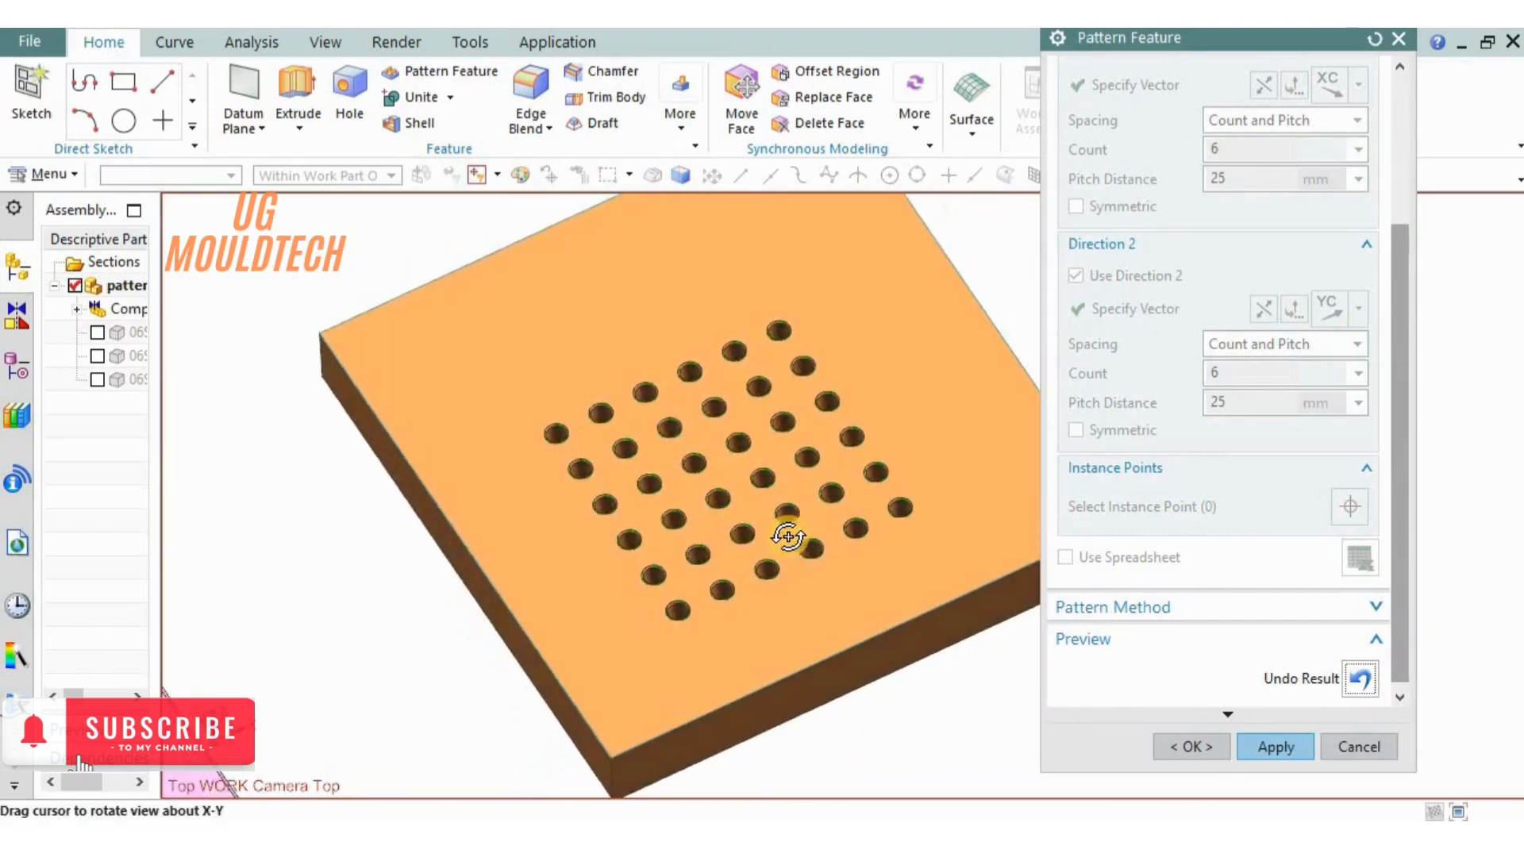
click(1358, 680)
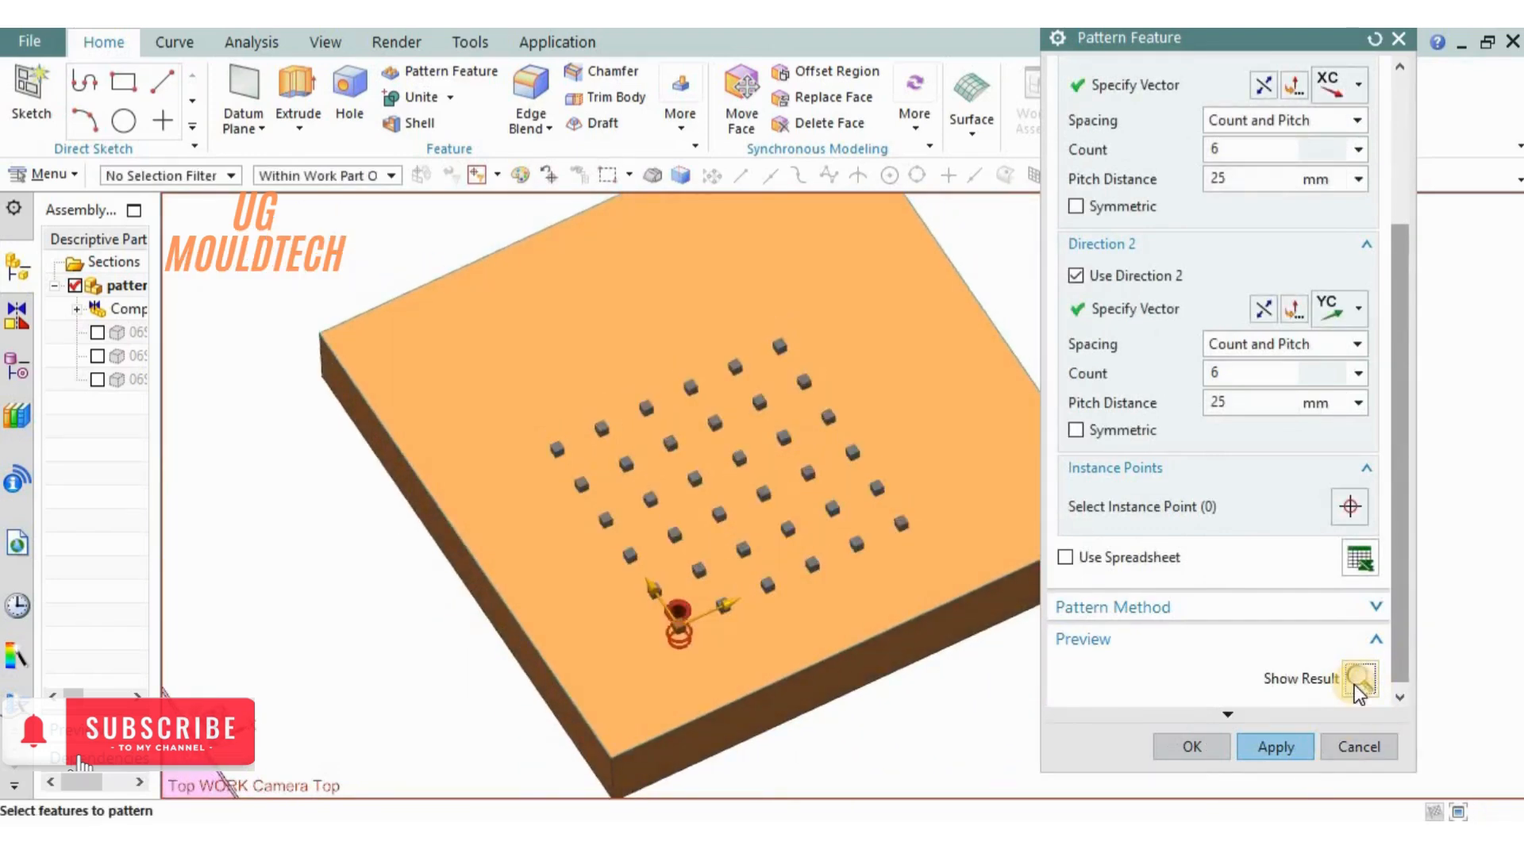
Stretch the pitch distances of both directions to 40 mm on the model and apply the pattern.
scroll(627, 577, up, 2)
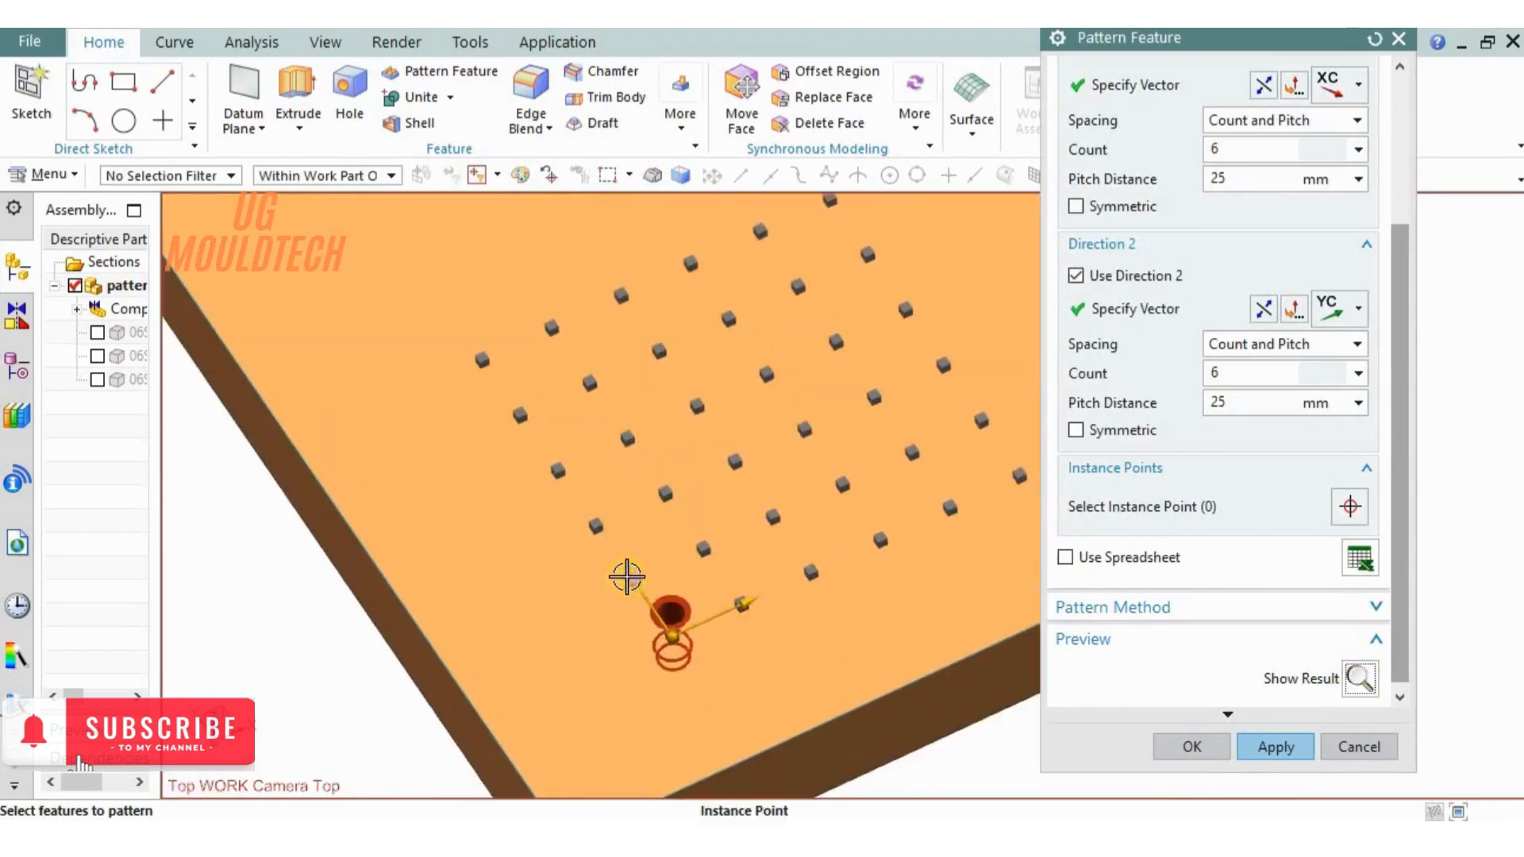
drag(631, 577, 585, 511)
scroll(585, 633, down, 2)
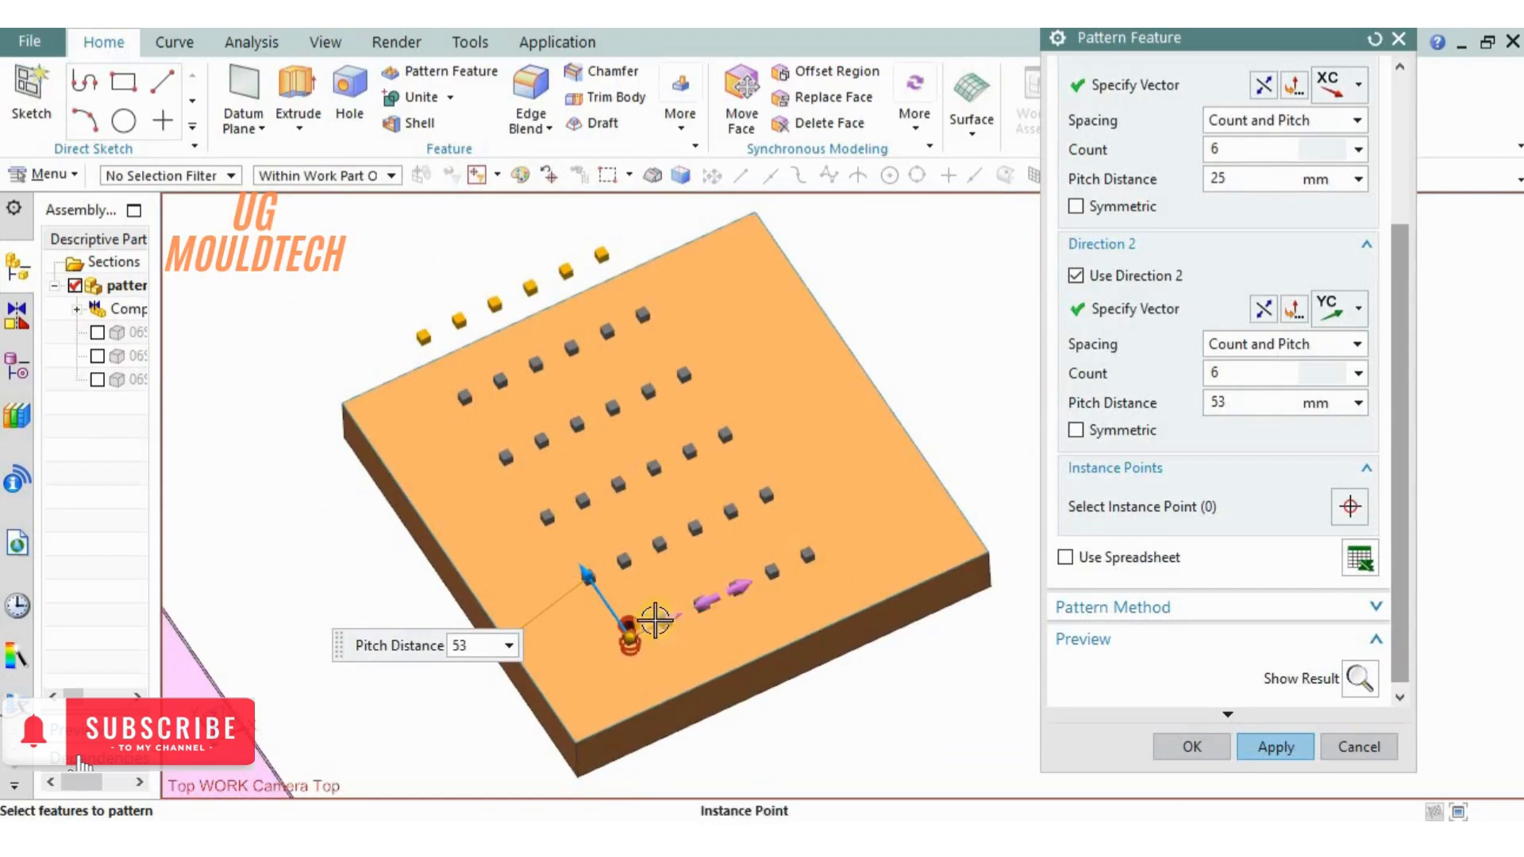
mouse_move(666, 624)
mouse_down()
mouse_move(704, 606)
mouse_move(689, 624)
mouse_up()
drag(586, 584, 592, 601)
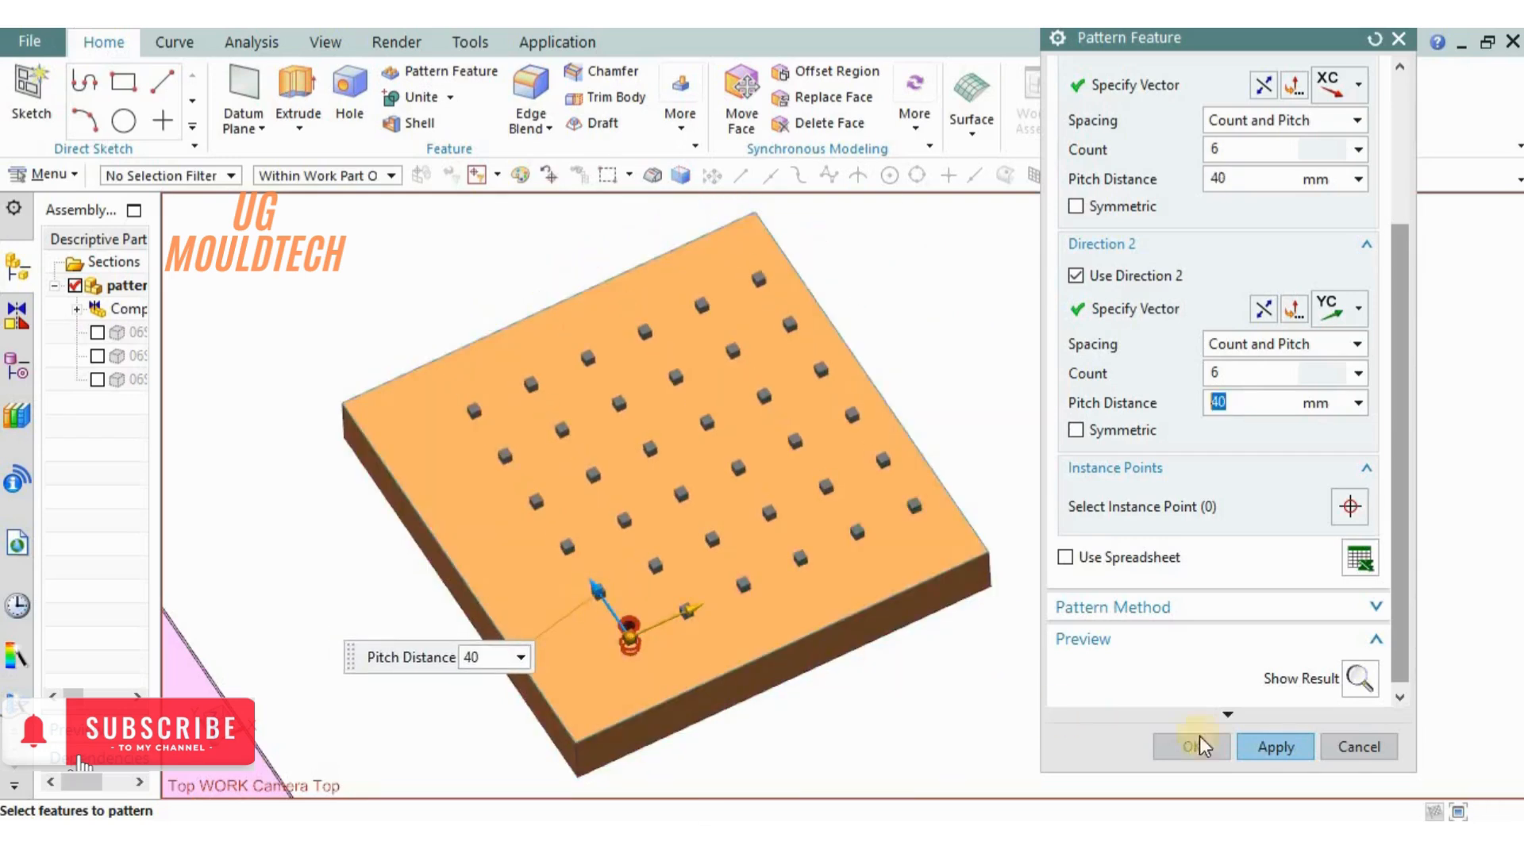
click(1275, 747)
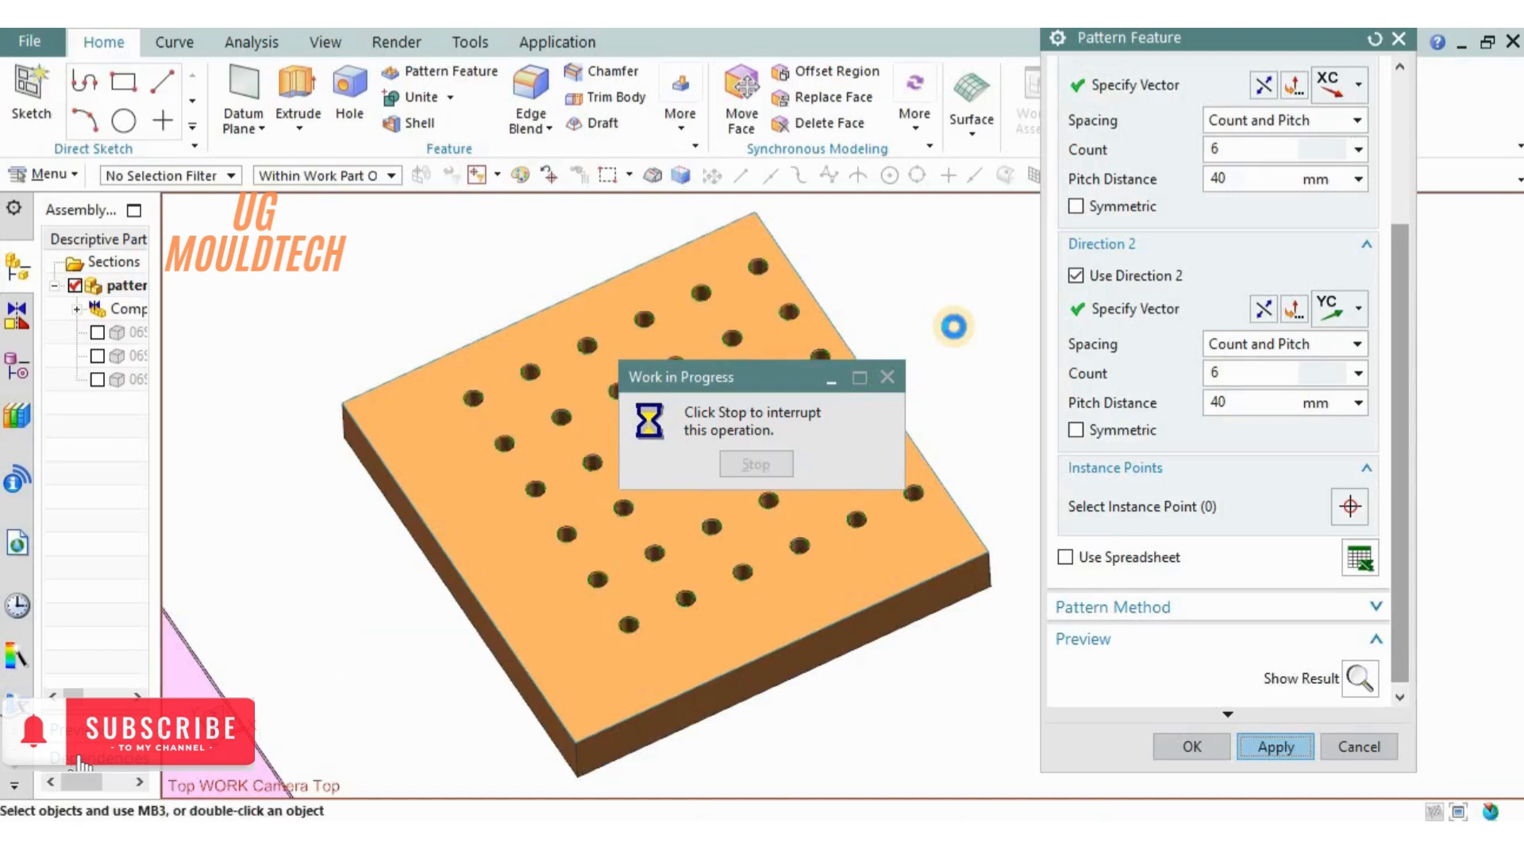
Leave the Pattern Feature command and undo the applied hole pattern on the block.
middle_drag(967, 391, 949, 428)
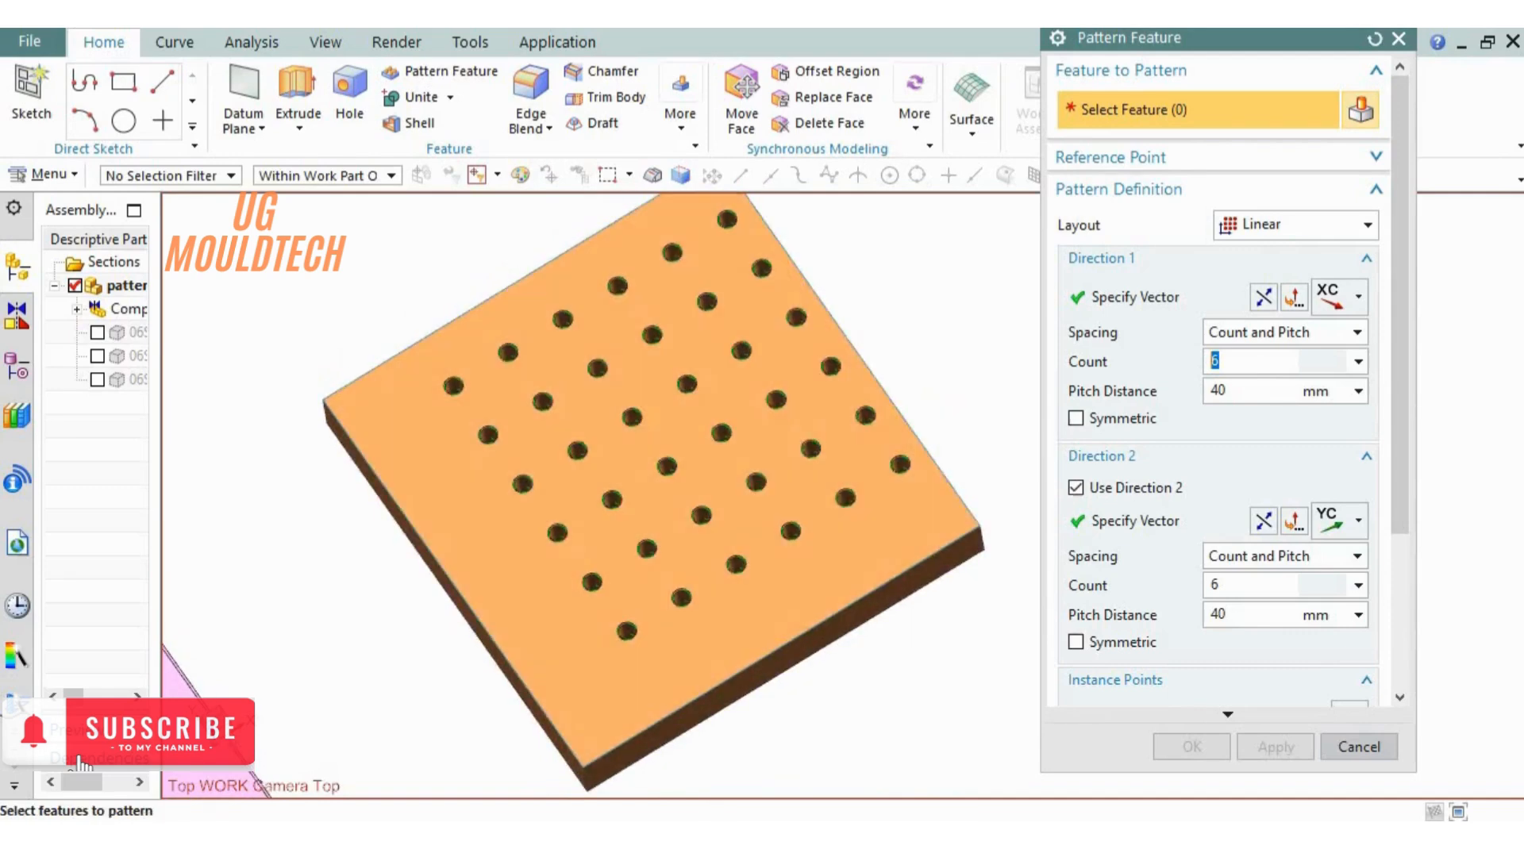
click(1355, 749)
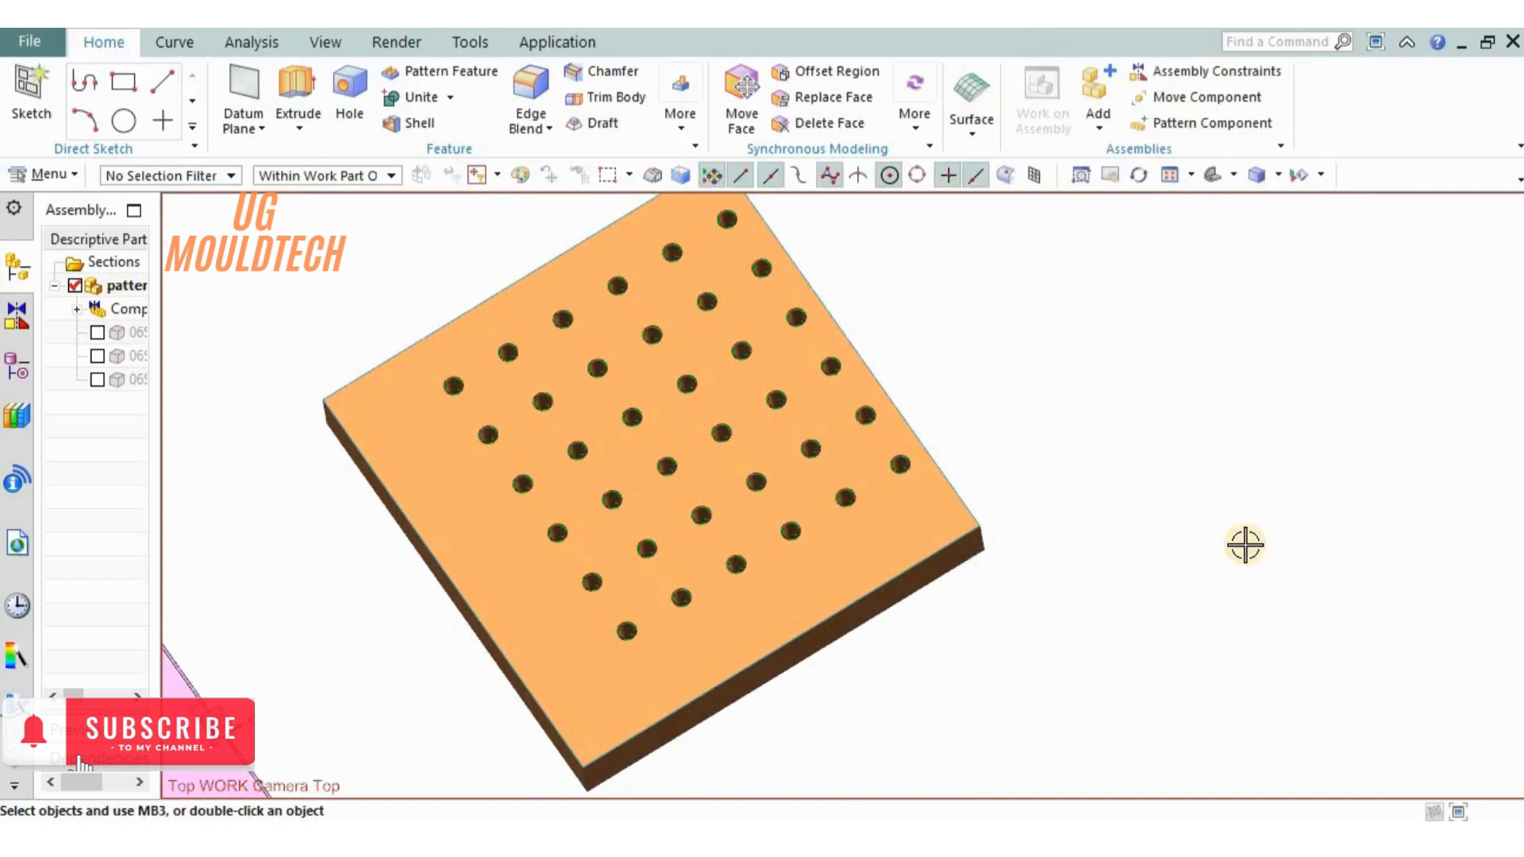
key(ctrl+z)
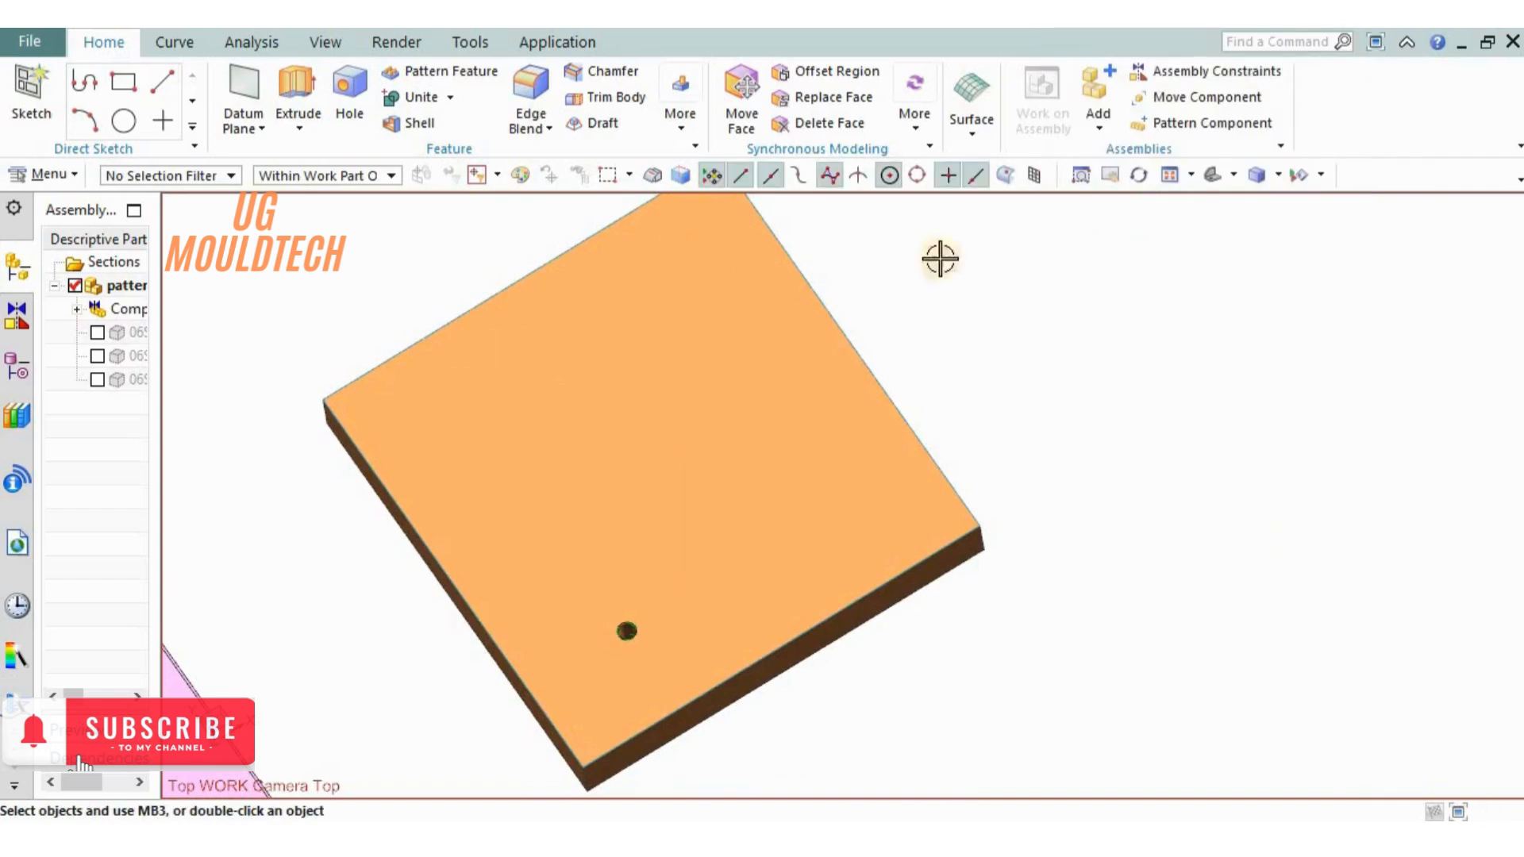
Start a linear Pattern Feature of the block's threaded hole with Count and Span spacing in both directions, keeping count 6 and span 200 mm.
click(487, 71)
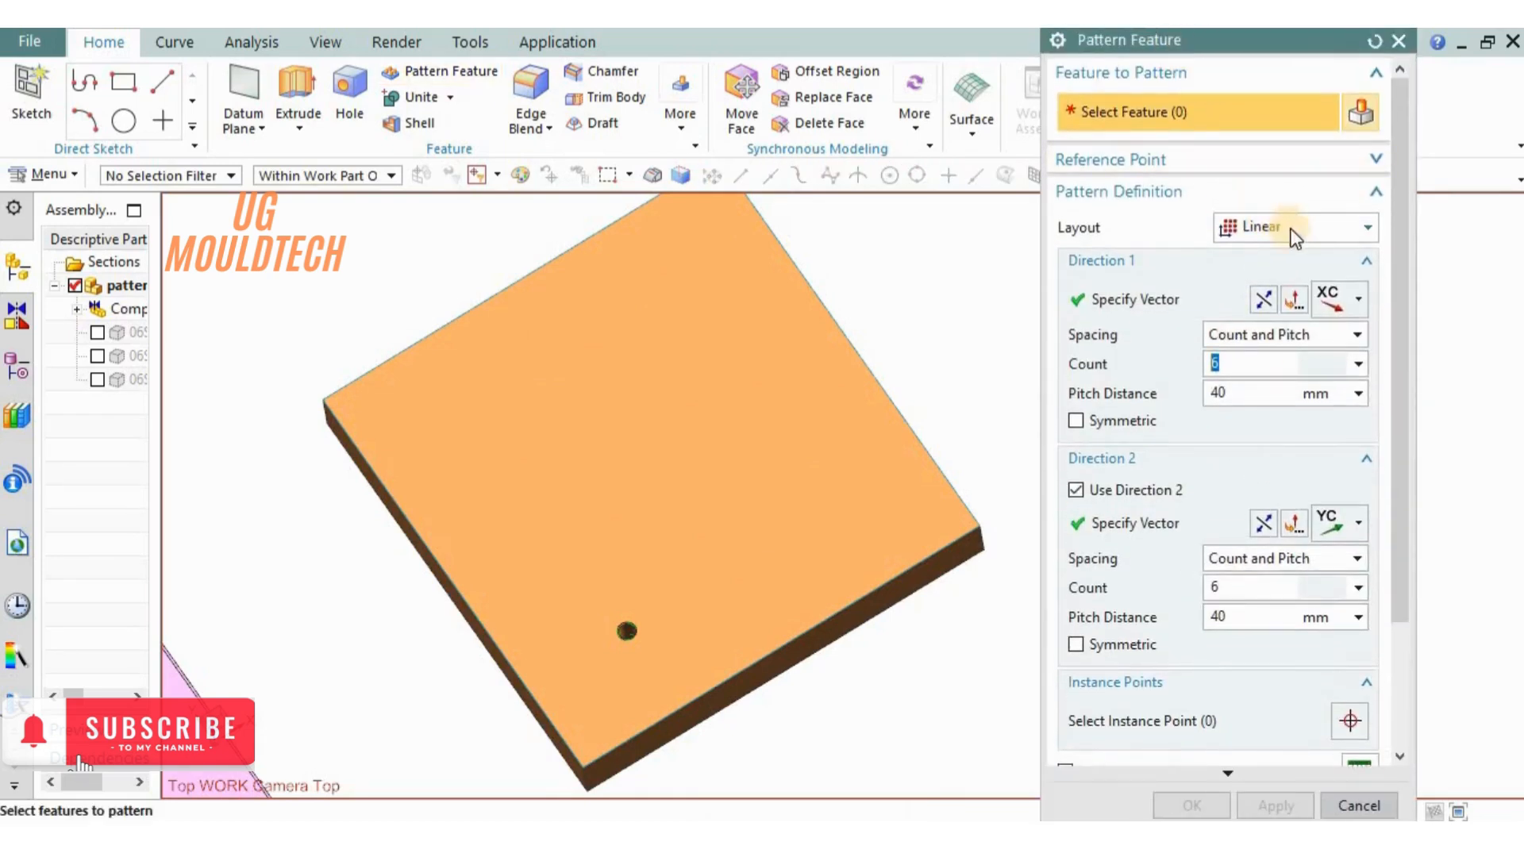
click(1355, 337)
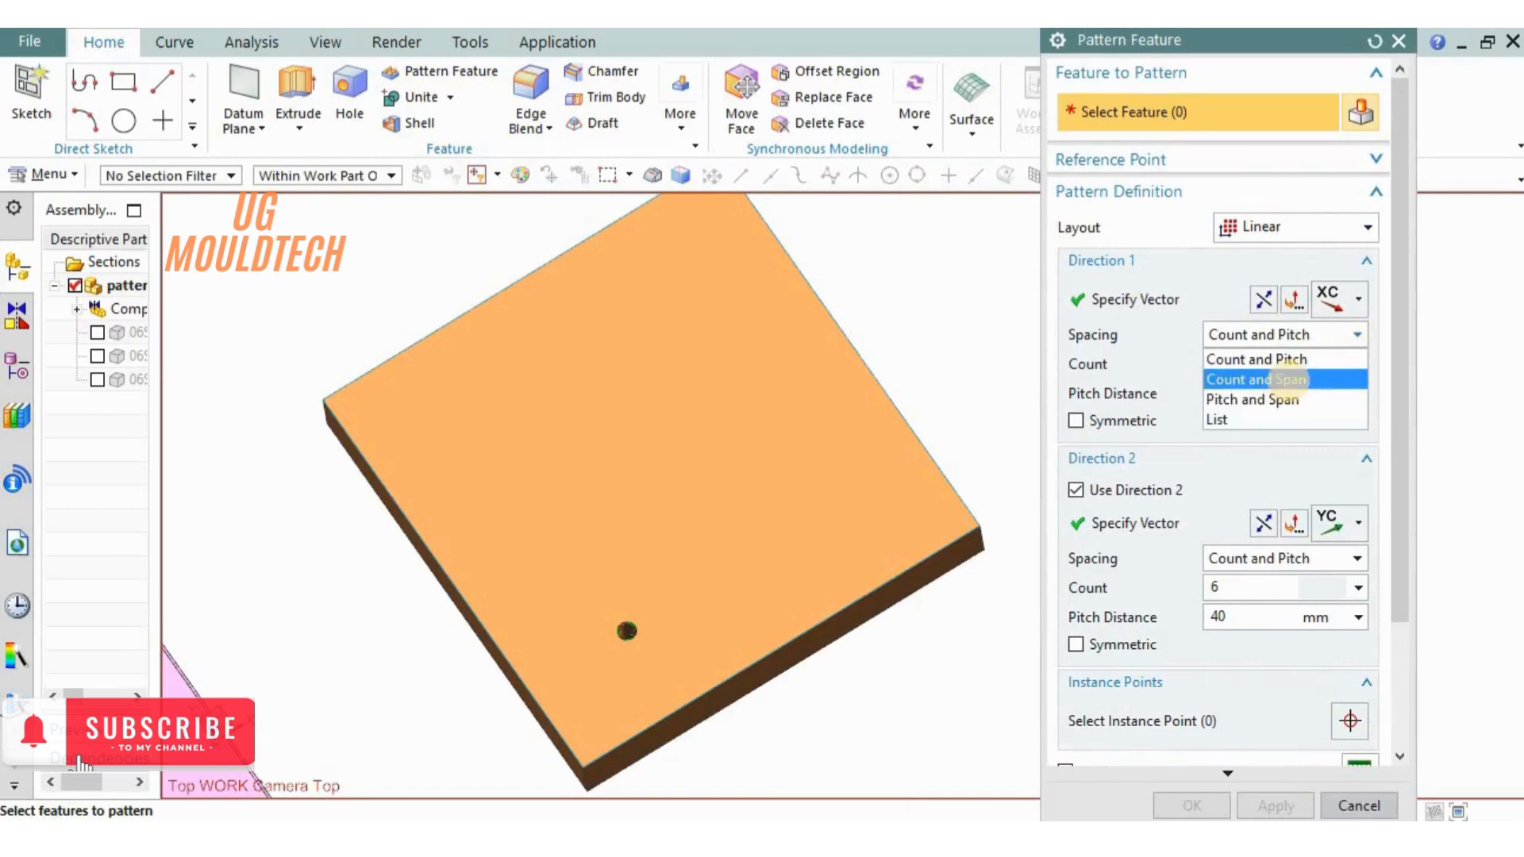
click(1290, 384)
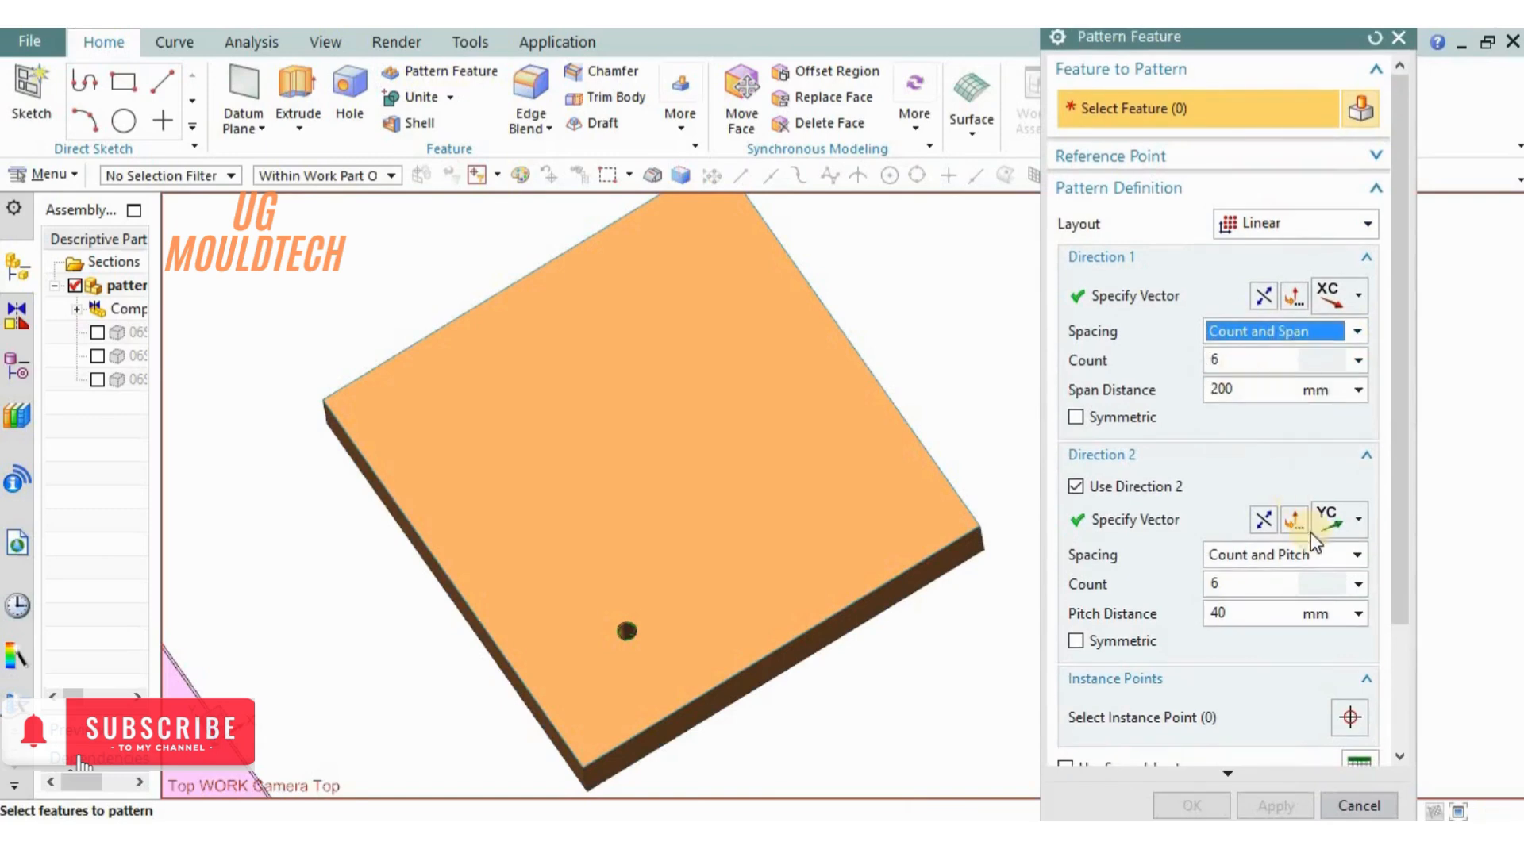
click(1321, 554)
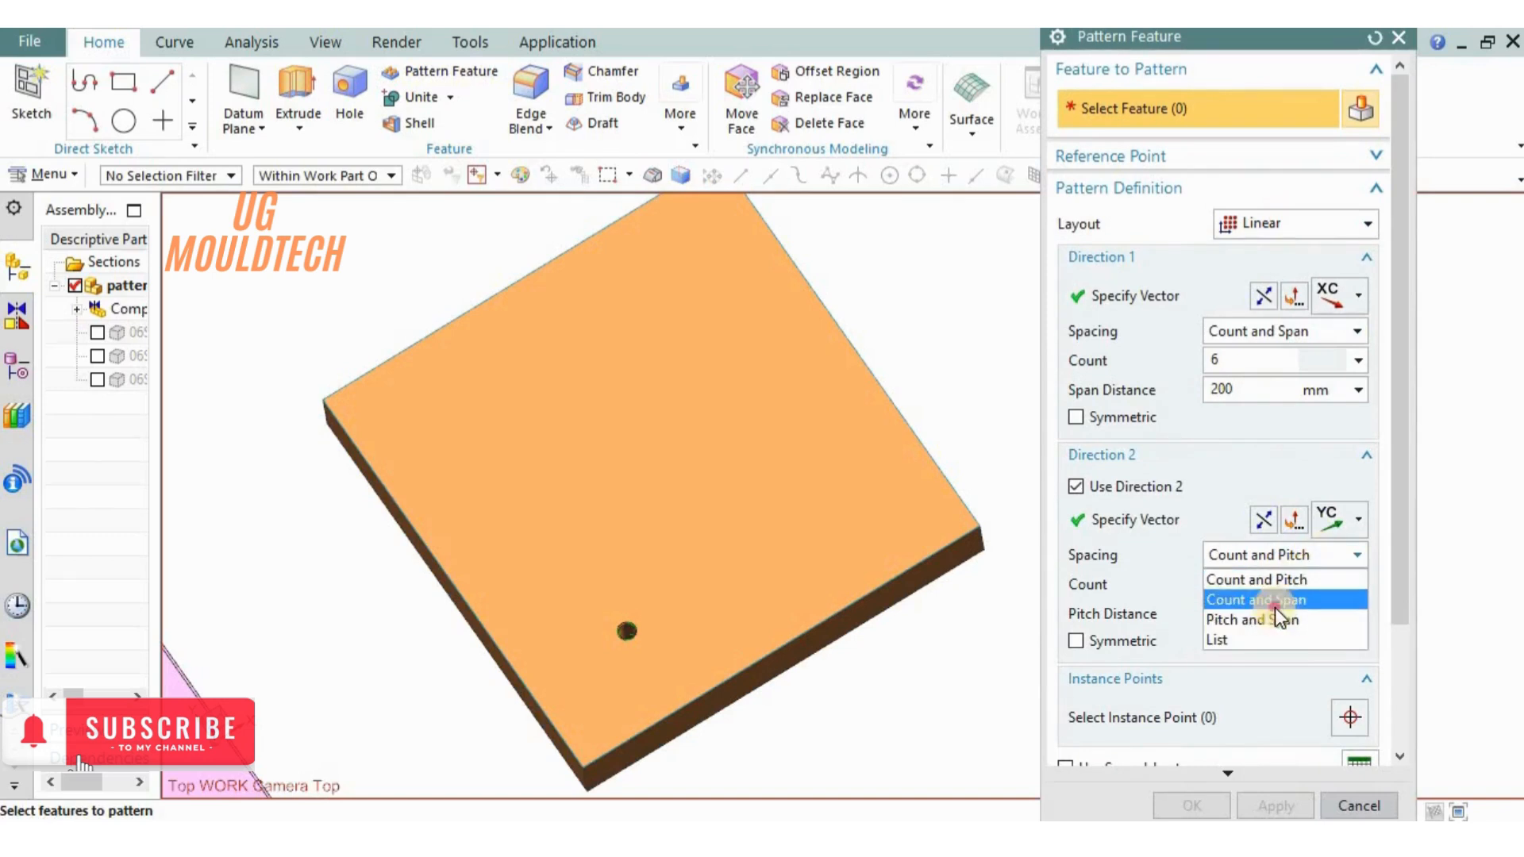
click(1275, 603)
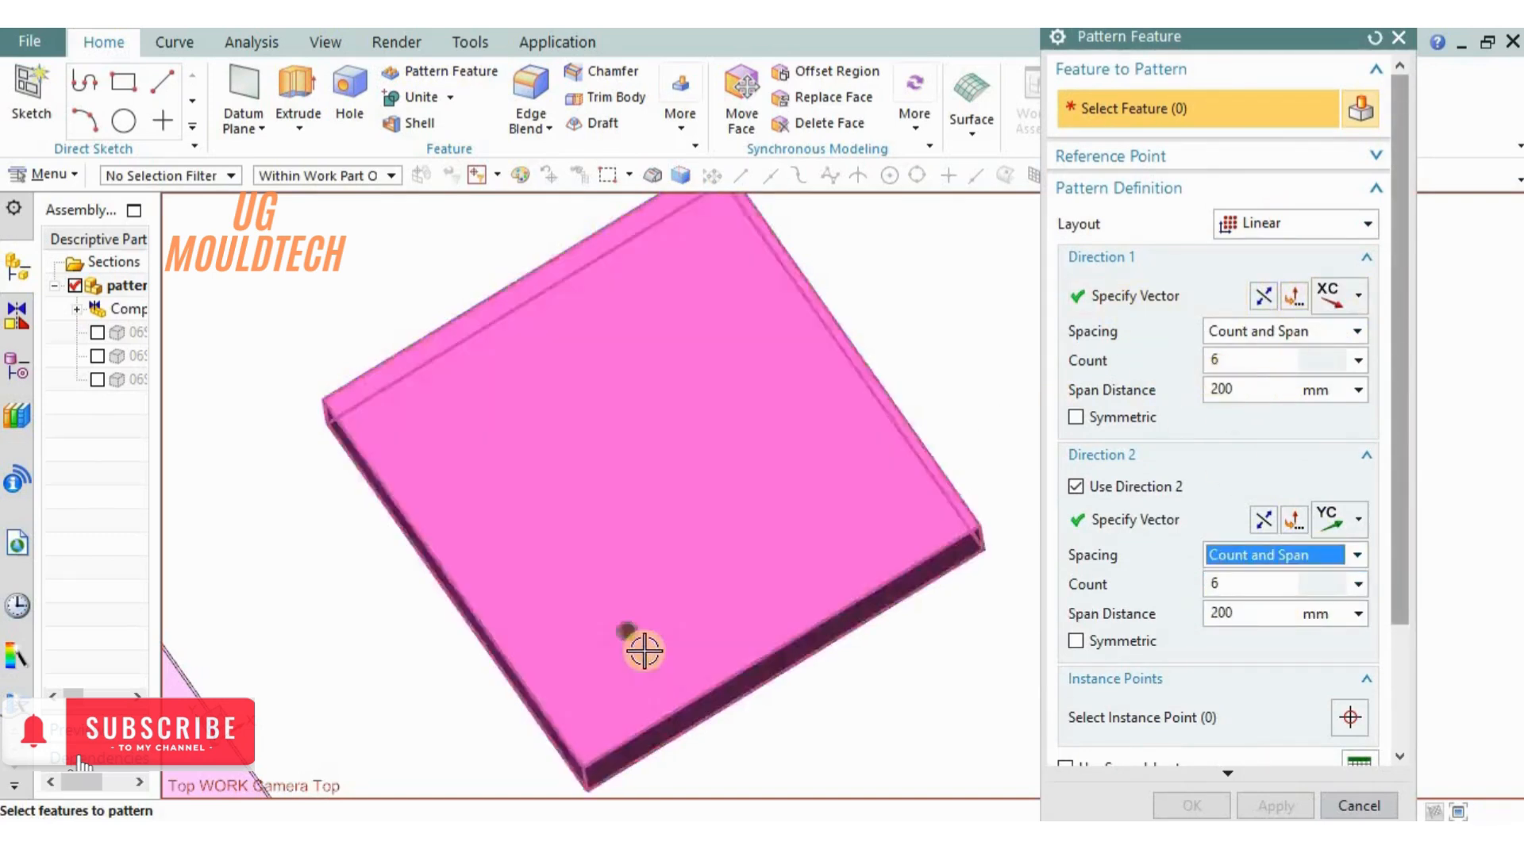
scroll(627, 616, up, 5)
click(617, 626)
scroll(818, 361, down, 5)
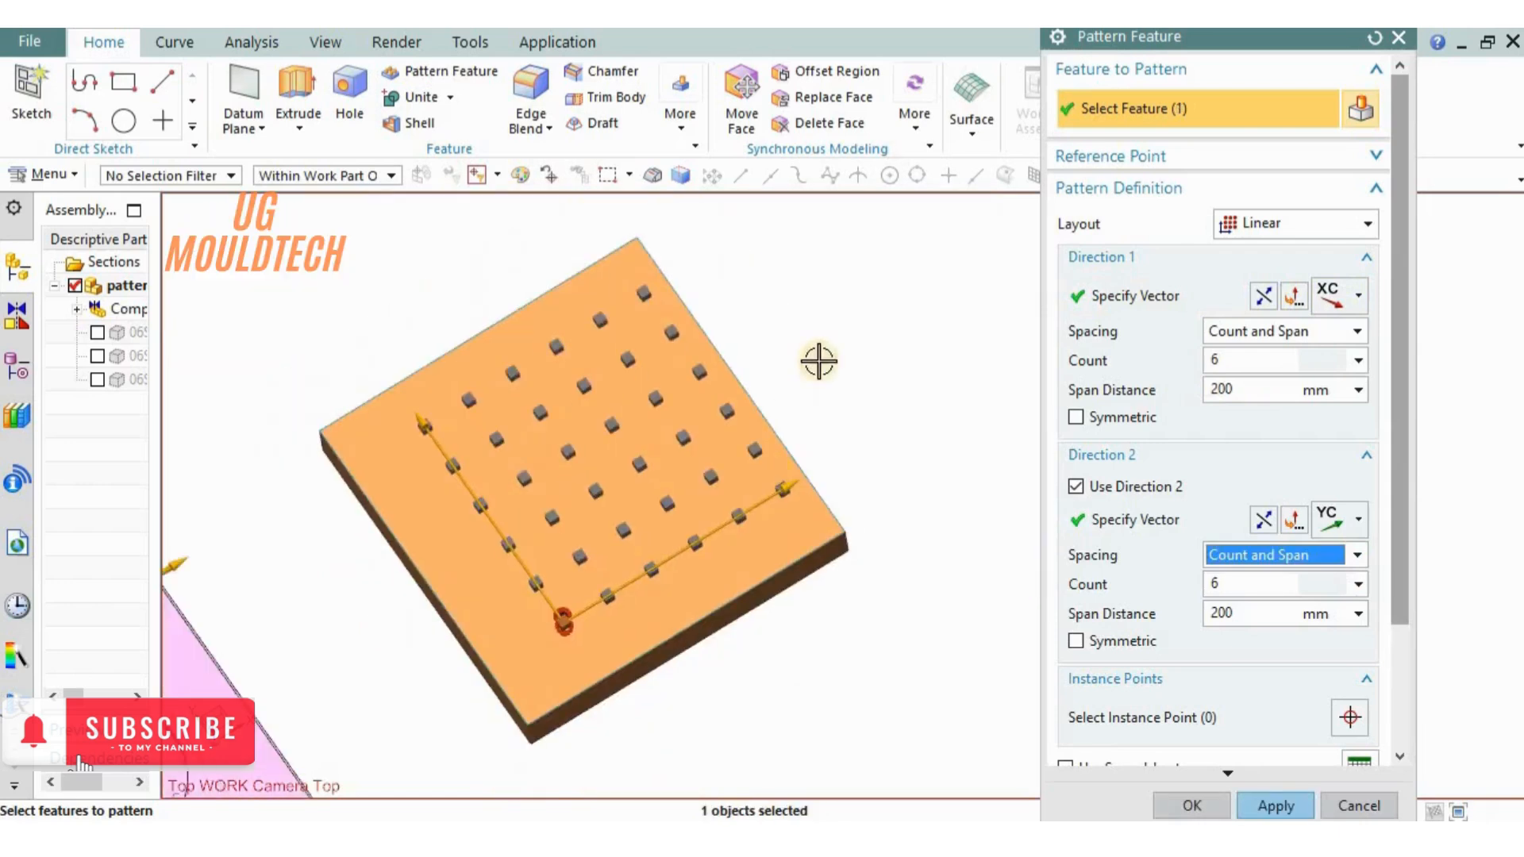
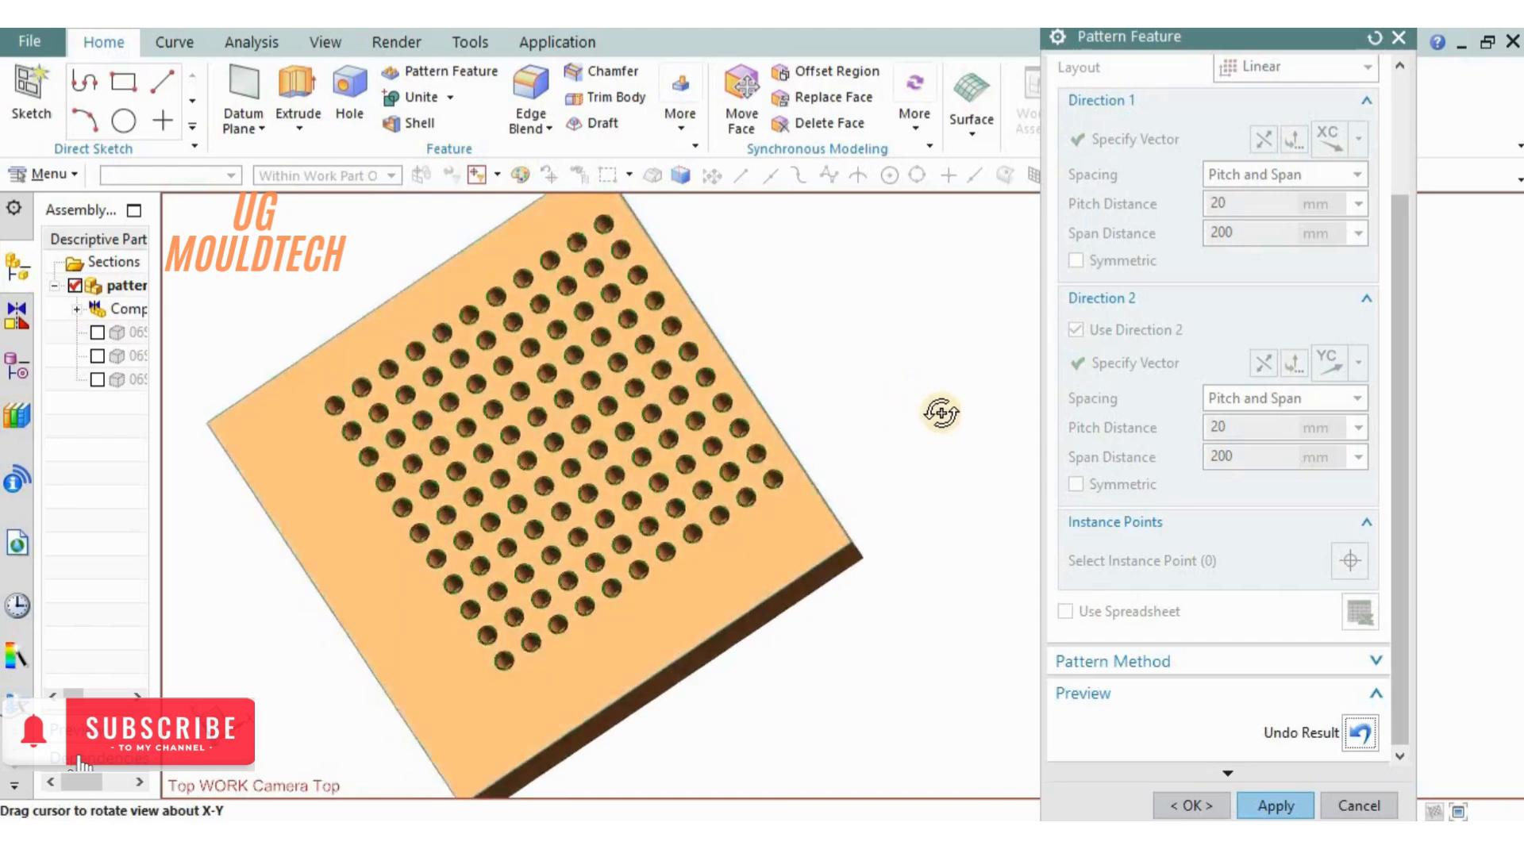
middle_drag(1455, 419, 1481, 432)
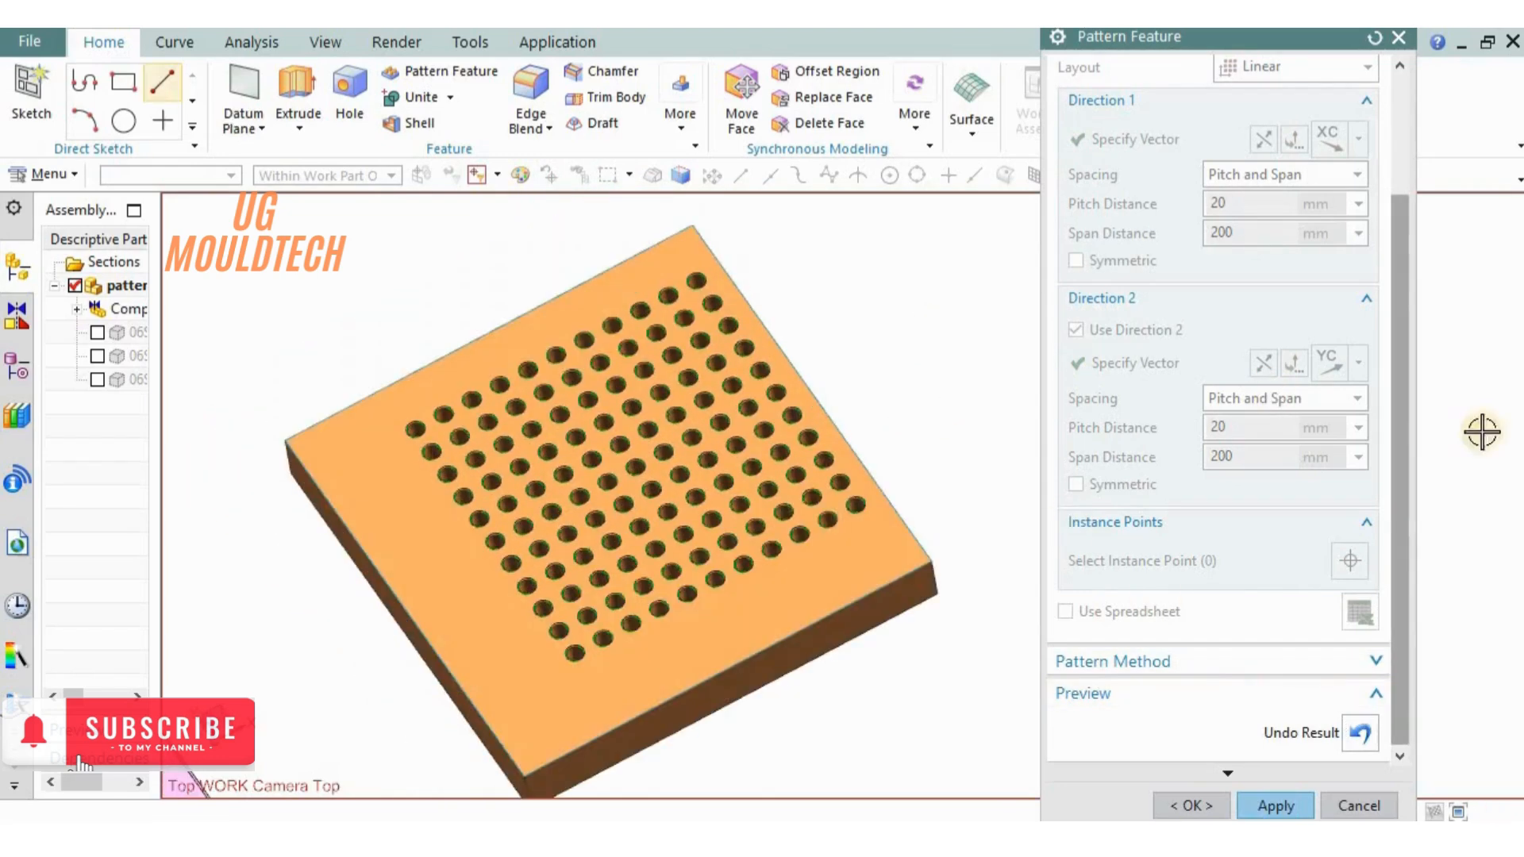
Undo the preview of the Pitch and Span hole grid and leave Pattern Feature without applying it.
click(1362, 737)
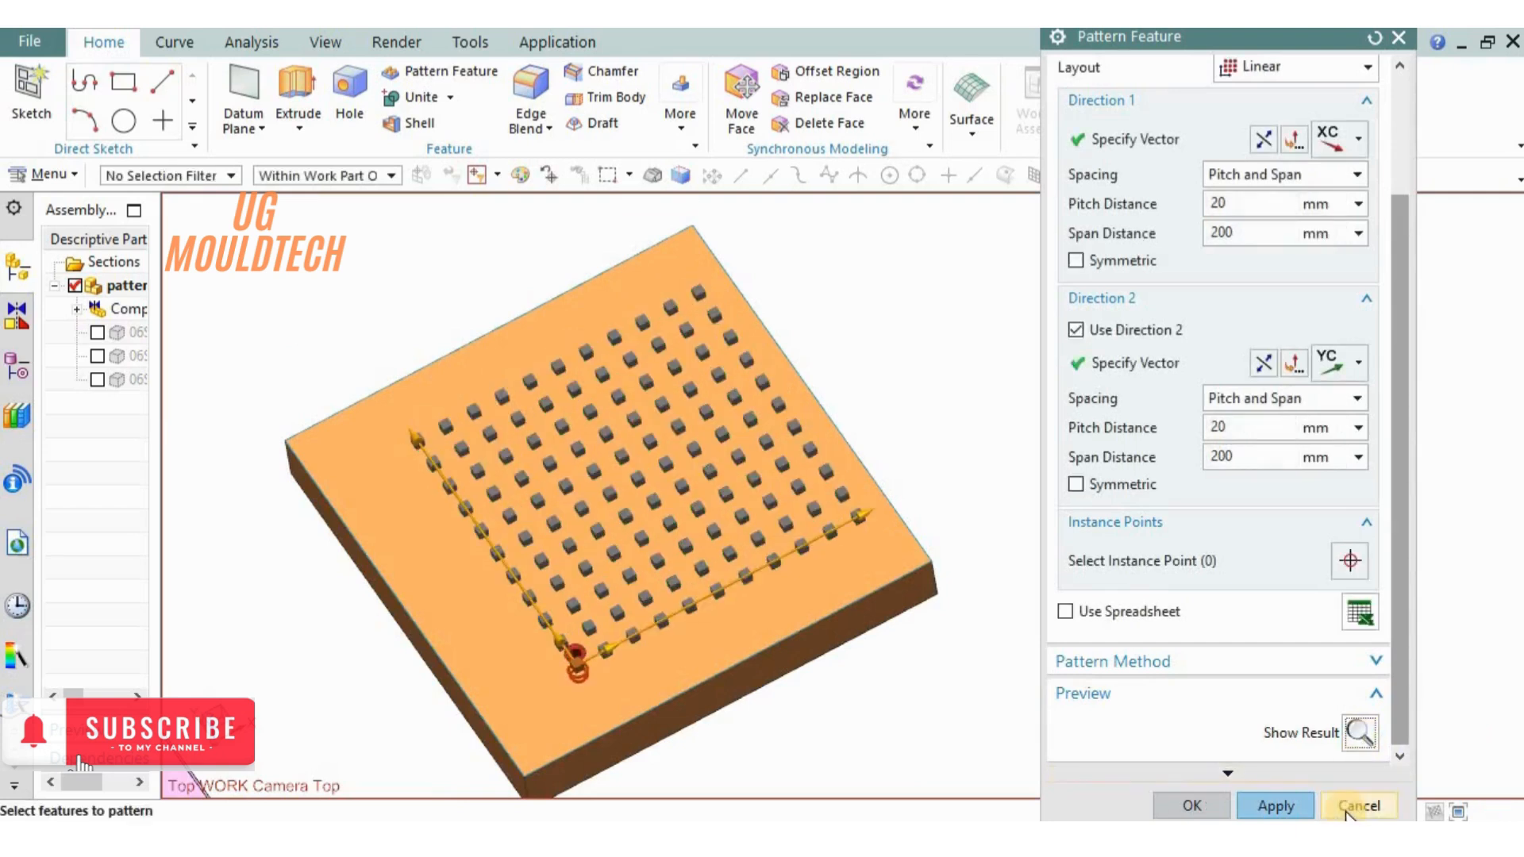
key(Escape)
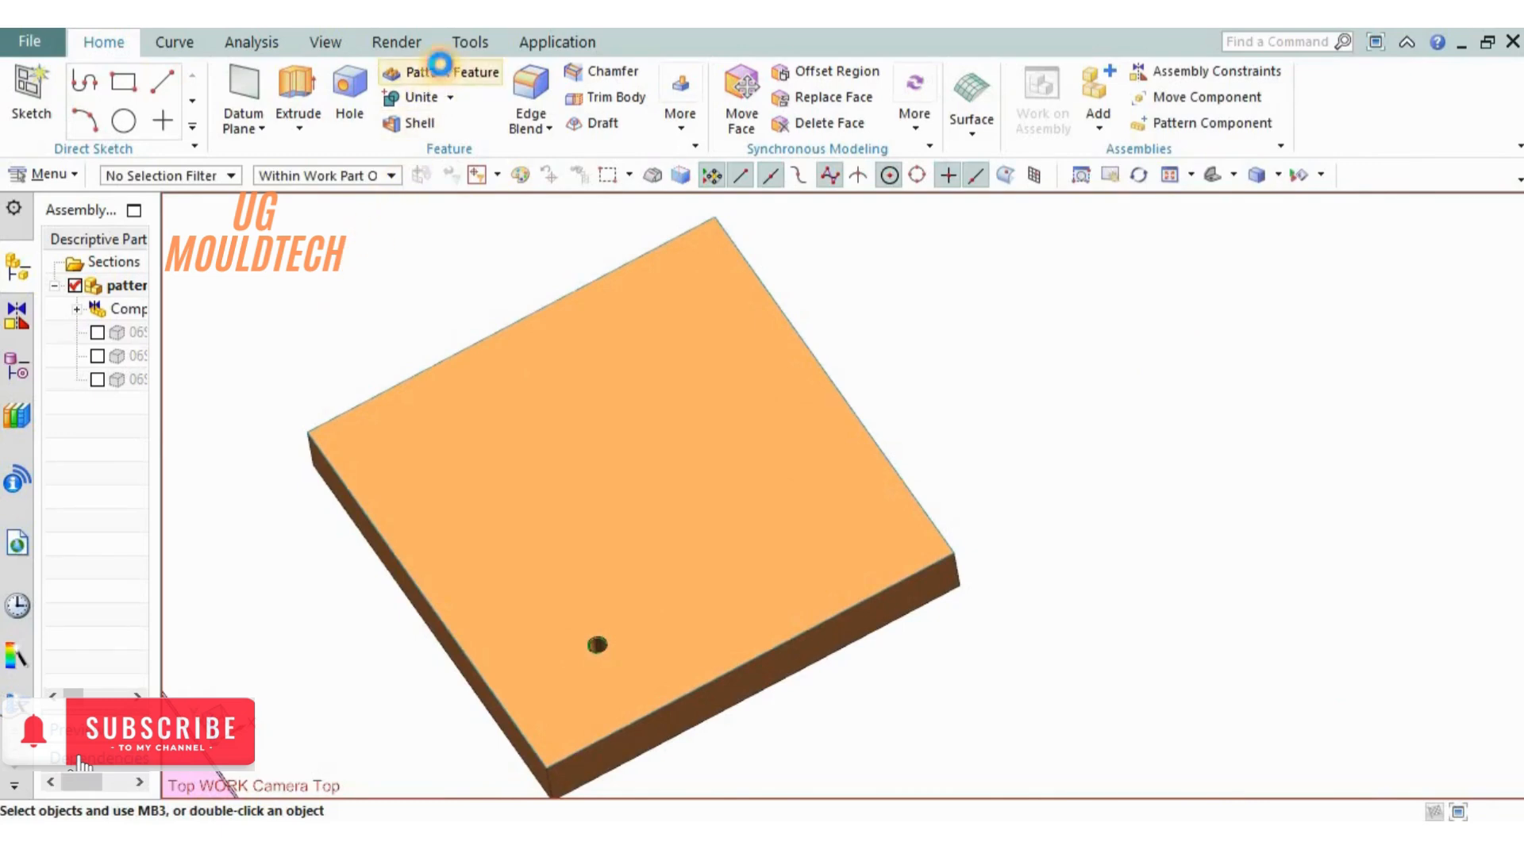
Start a Pattern Feature with Circular layout and select the small hole in the pink plate's round recess as the feature to pattern.
click(441, 65)
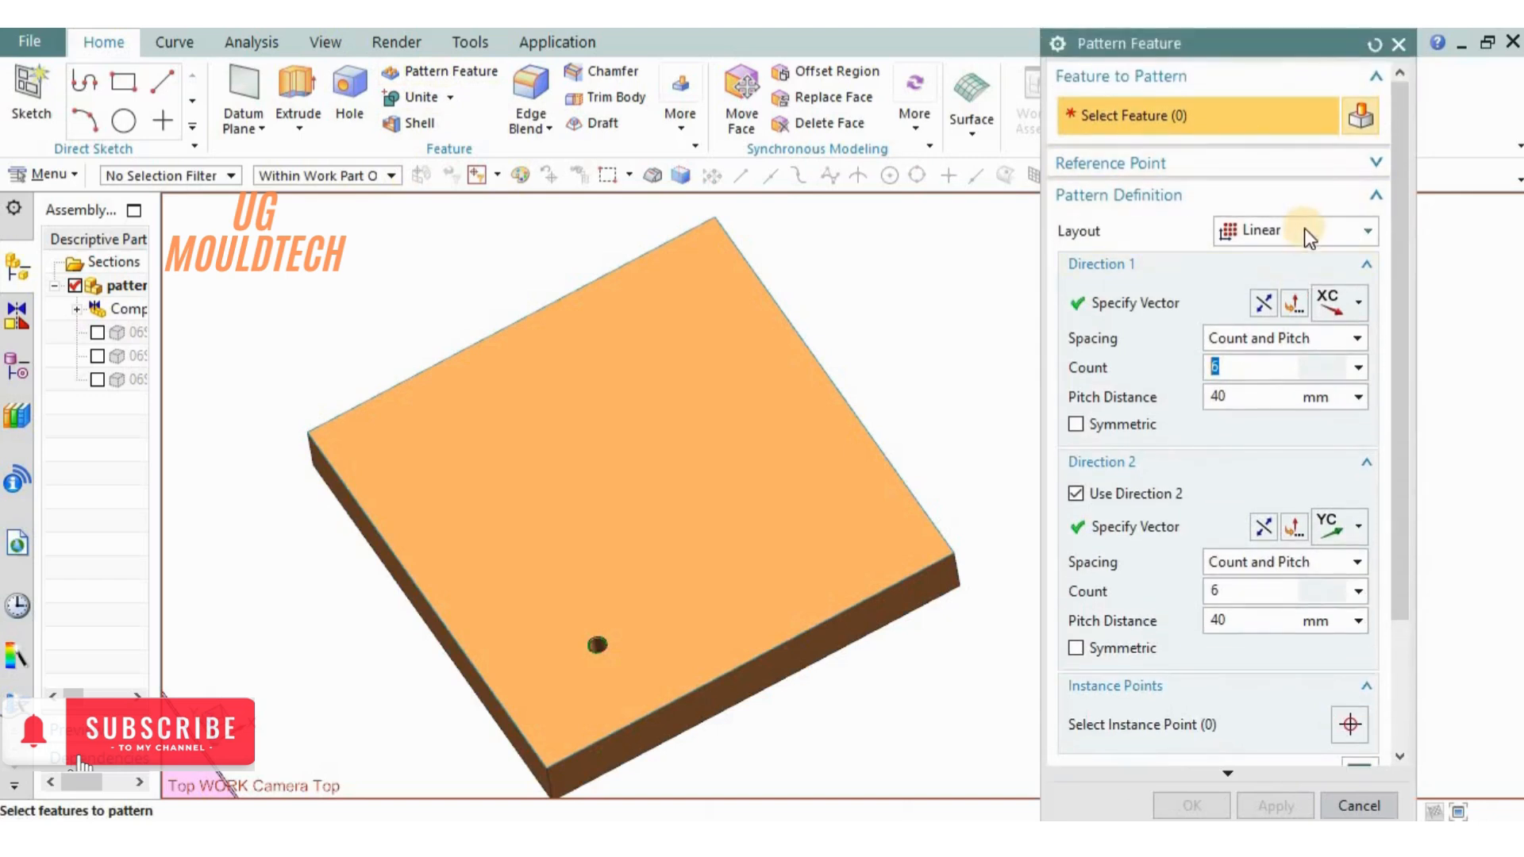
click(1304, 229)
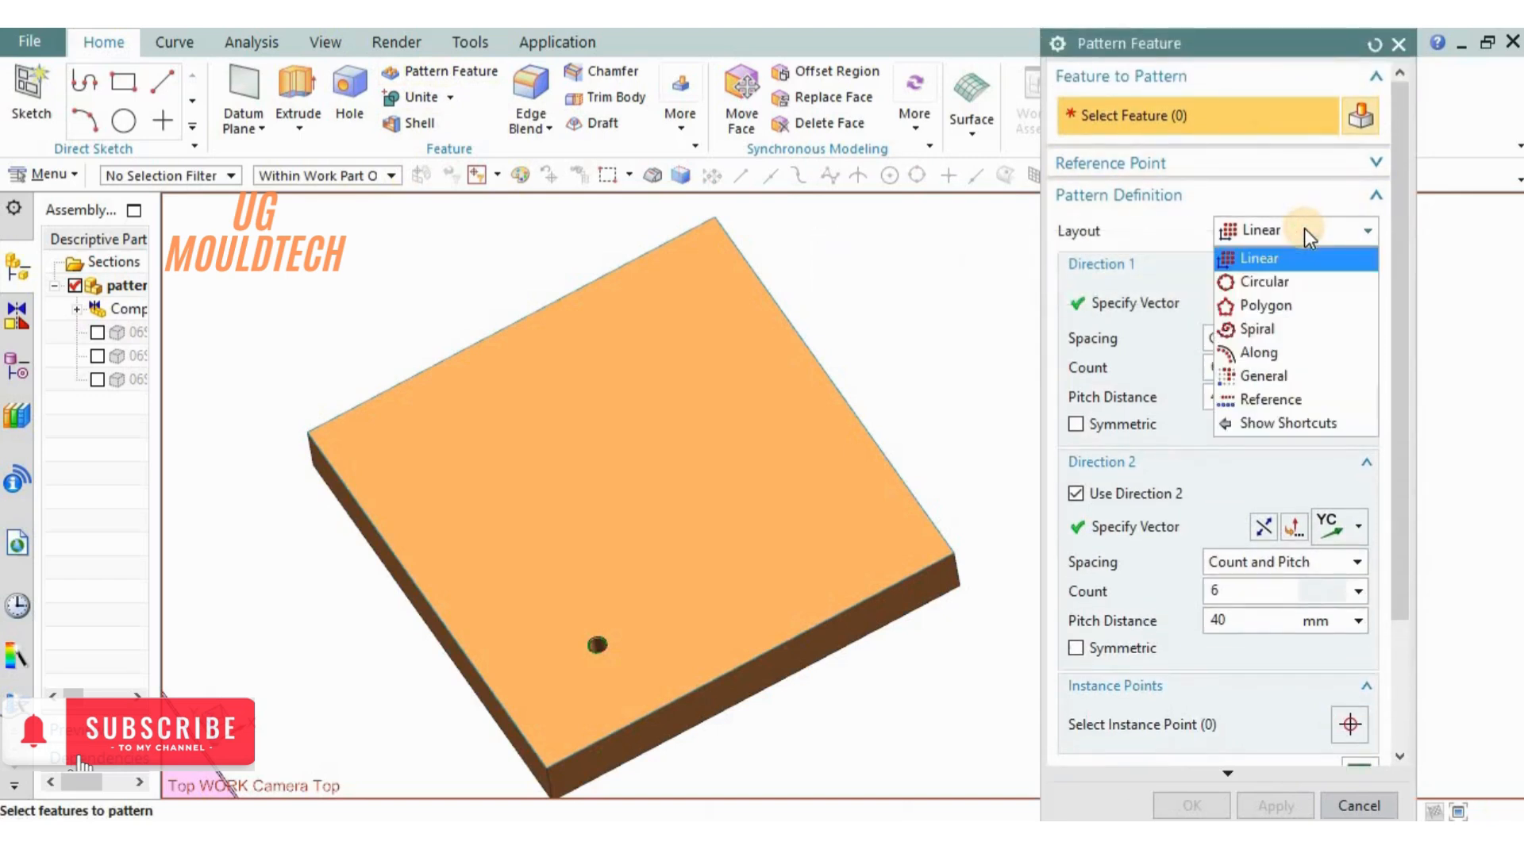
click(1292, 279)
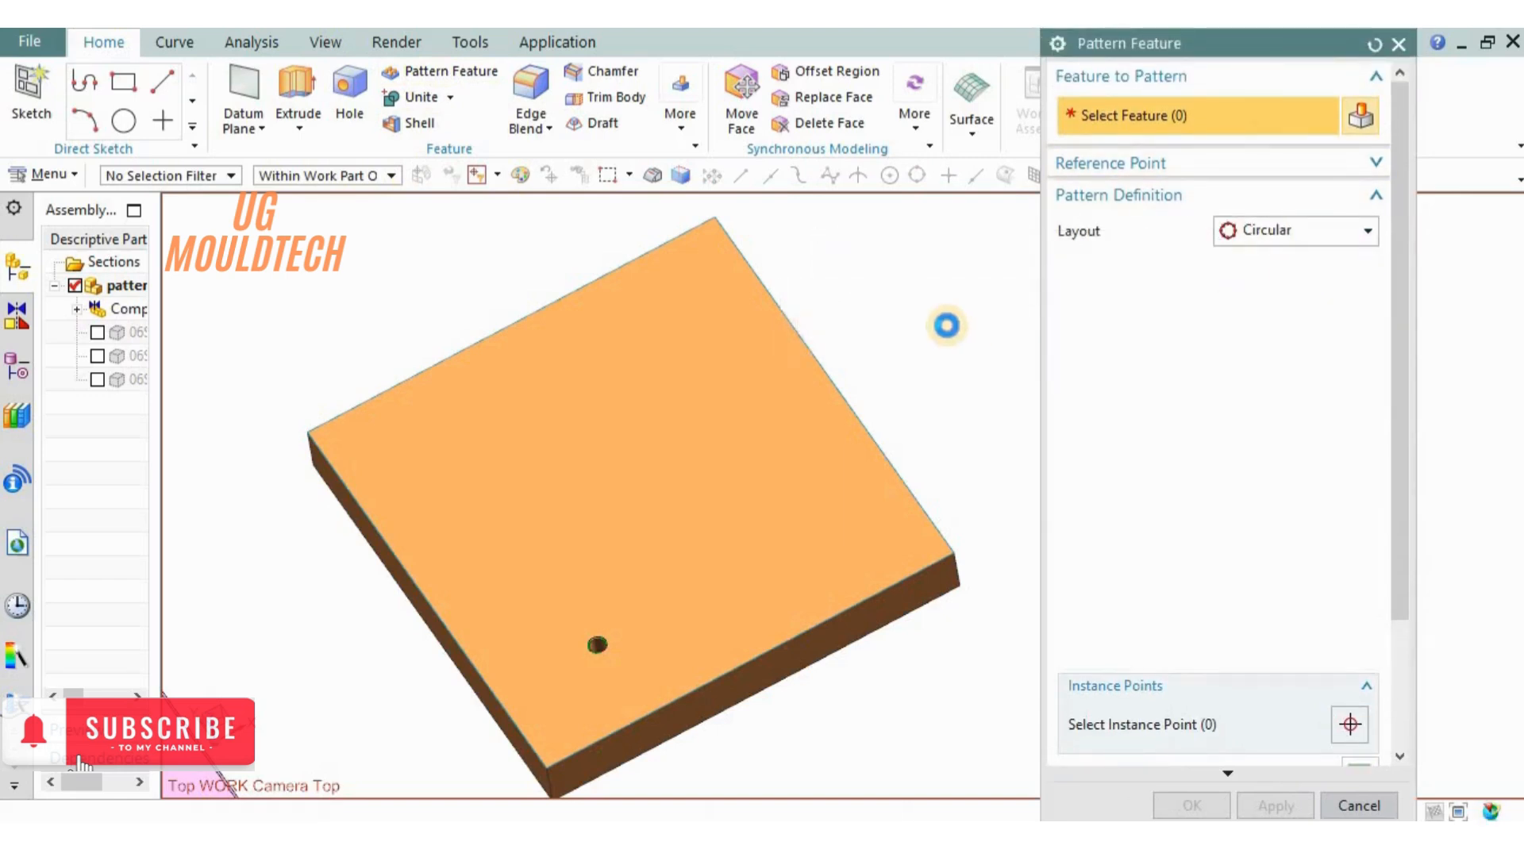
scroll(947, 329, down, 3)
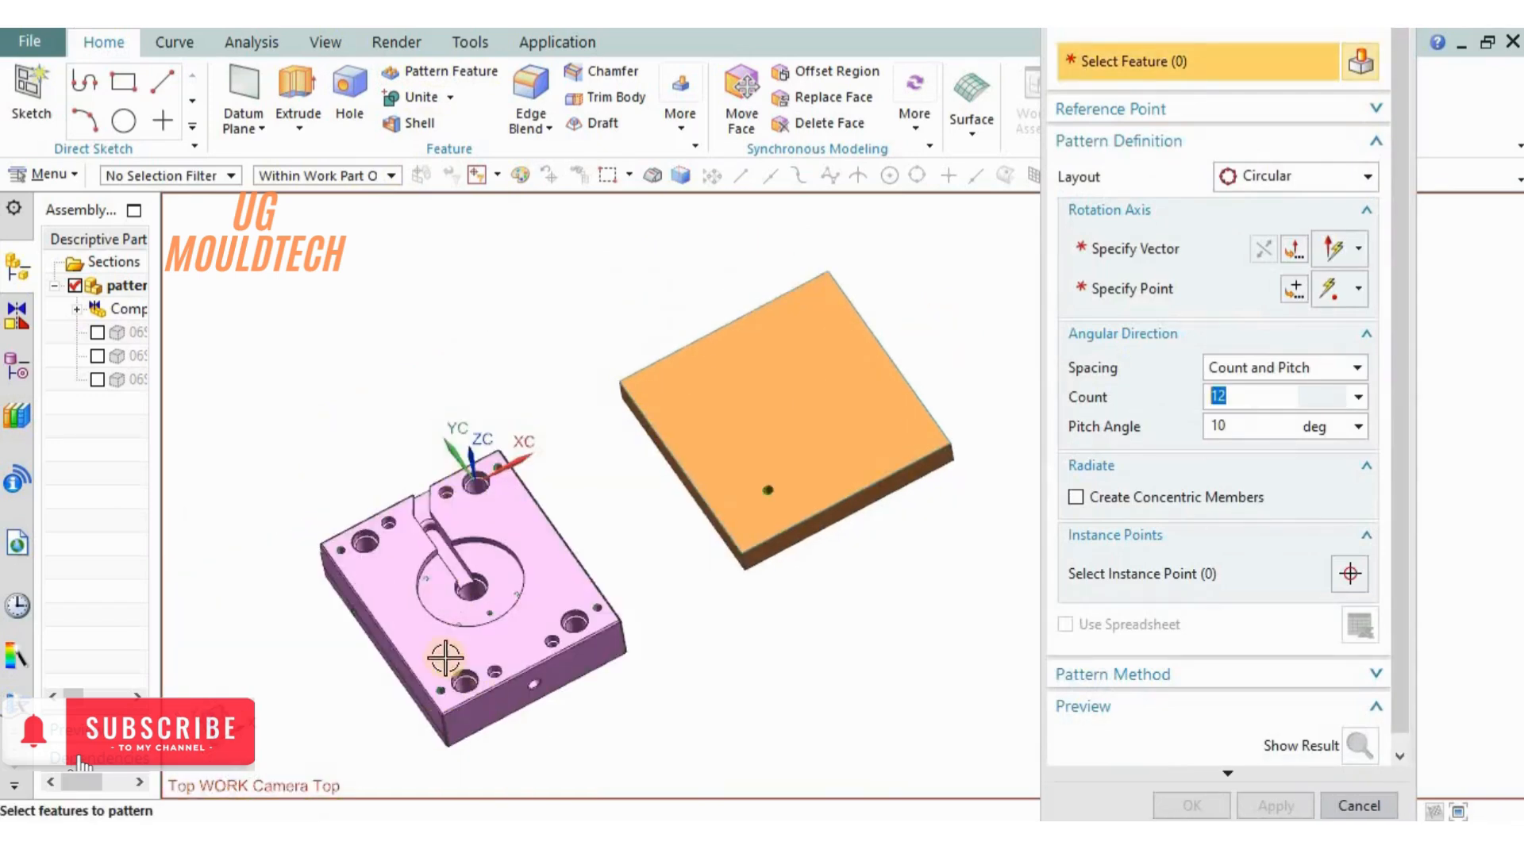
scroll(445, 660, up, 3)
scroll(596, 439, up, 3)
scroll(551, 446, up, 5)
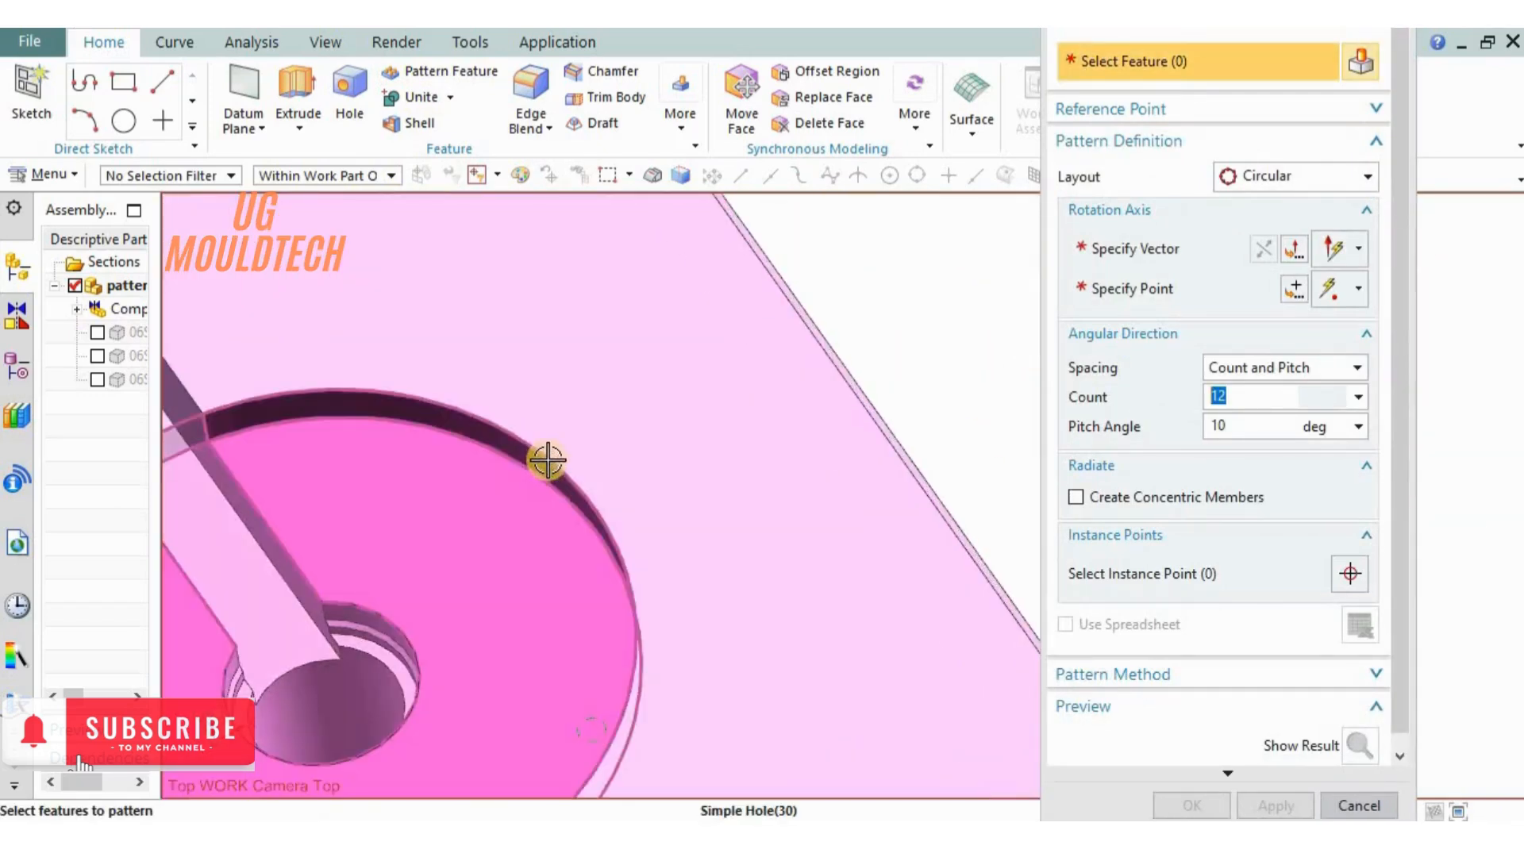
scroll(974, 444, down, 3)
scroll(726, 652, up, 3)
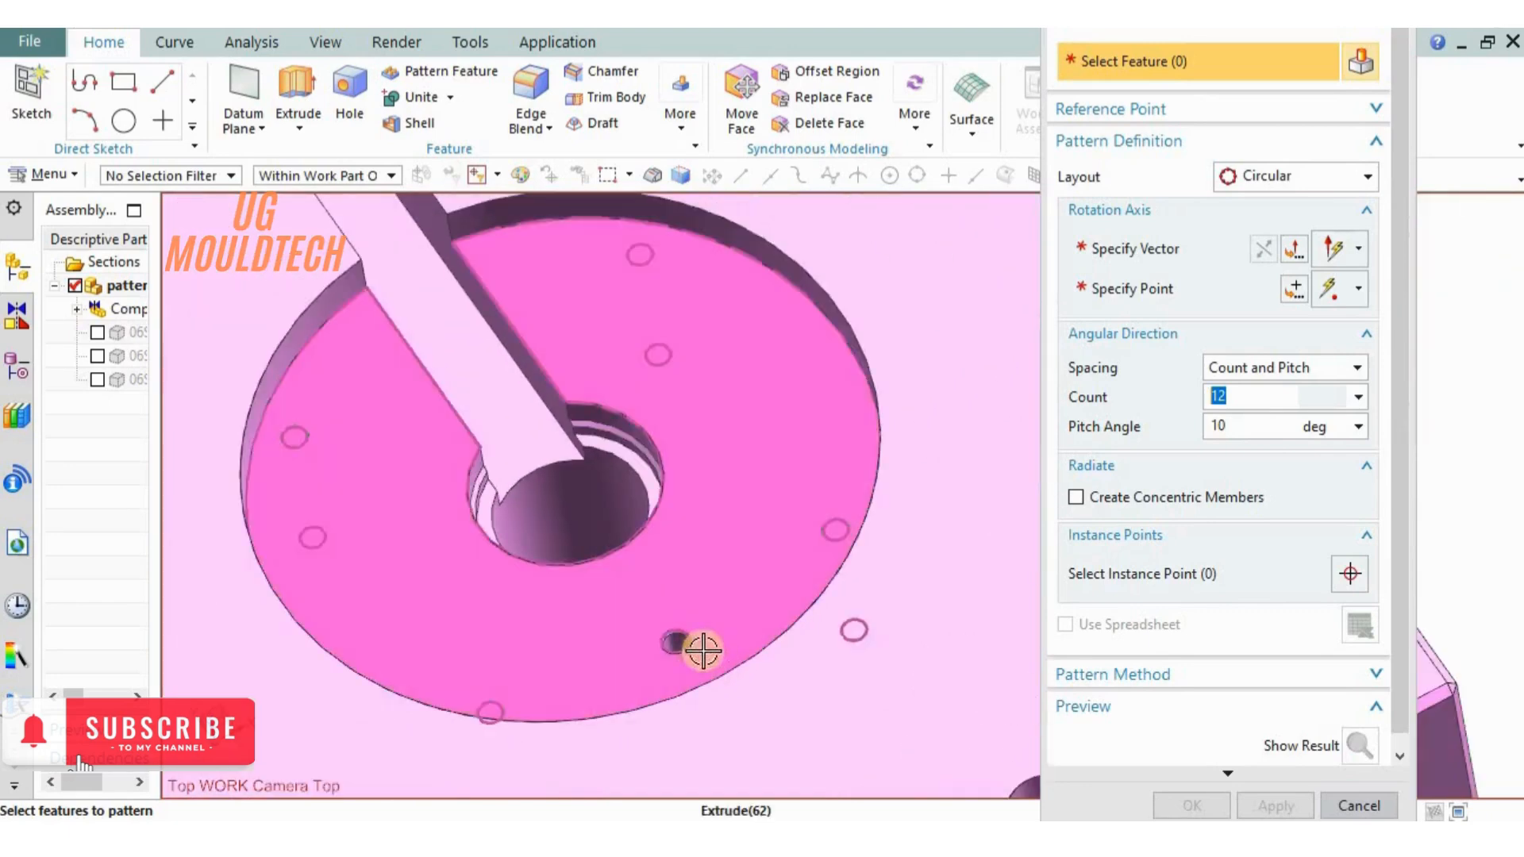
scroll(677, 650, up, 3)
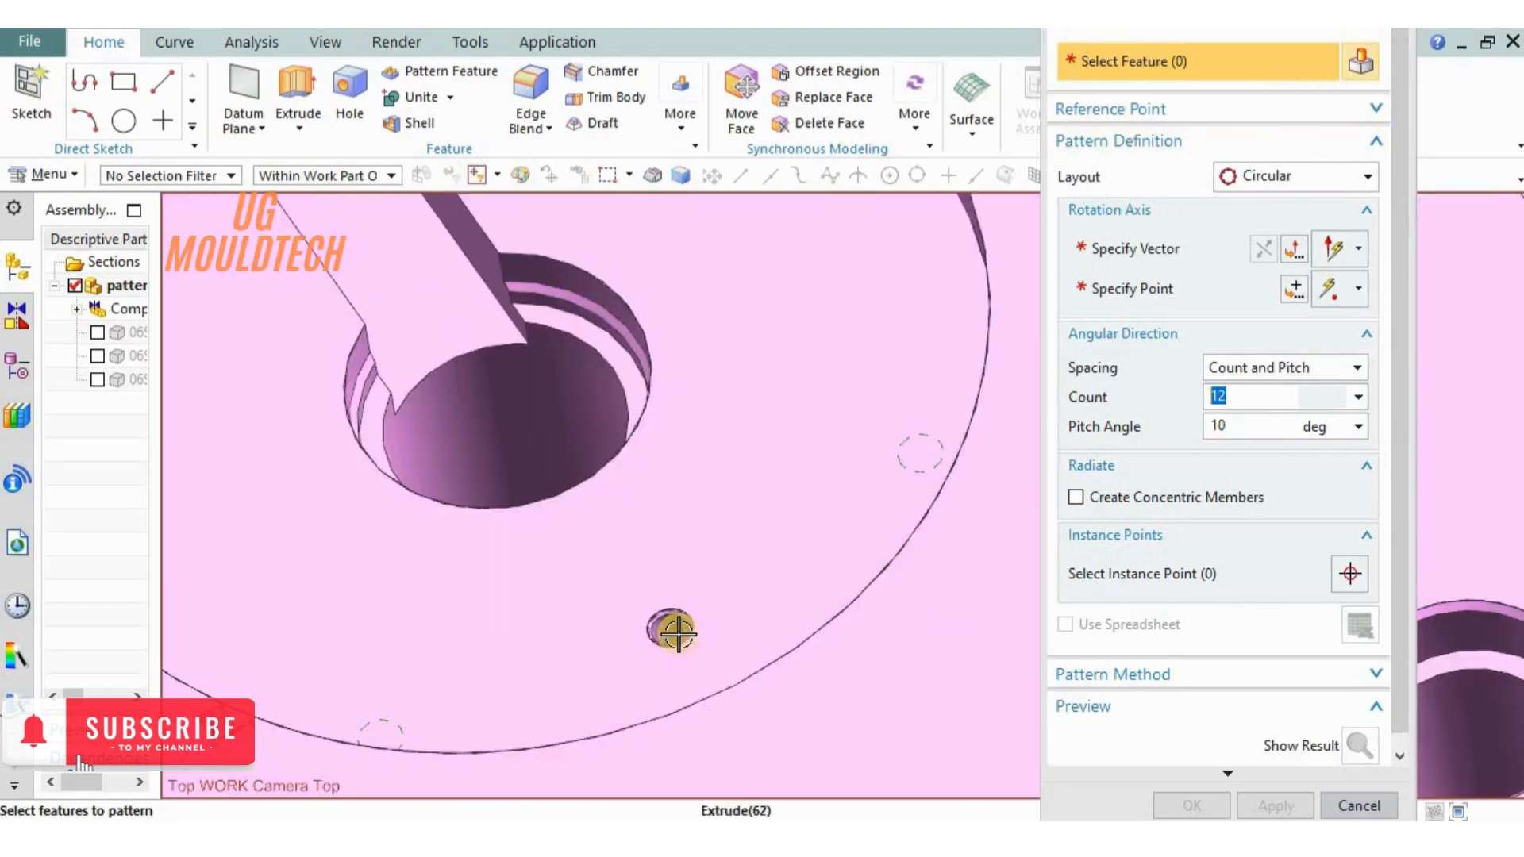
click(670, 629)
scroll(609, 563, down, 1)
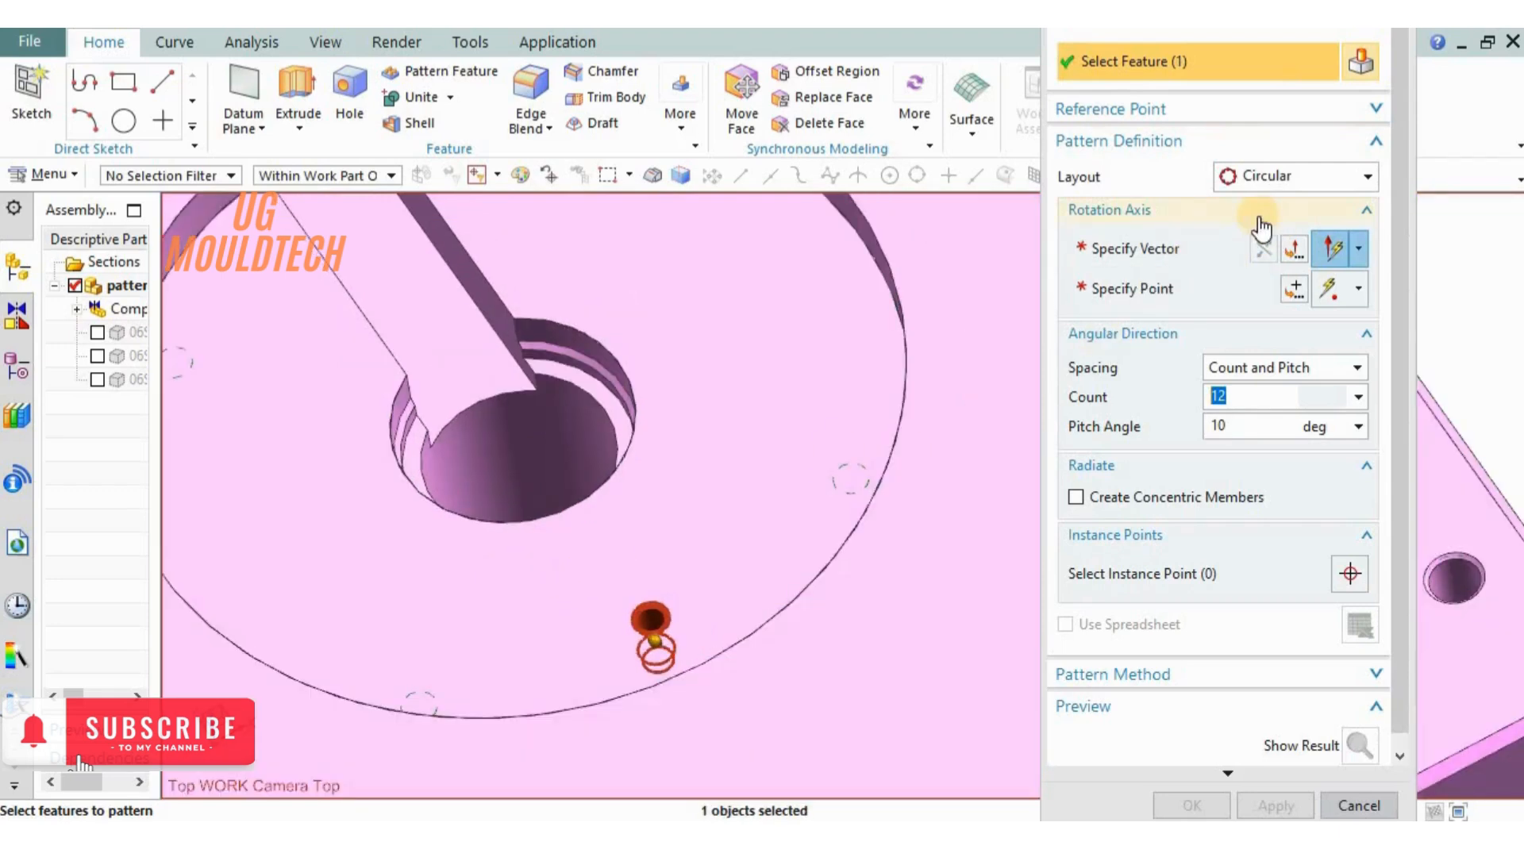
Set the circular pattern's rotation axis vector to ZC.
click(1360, 248)
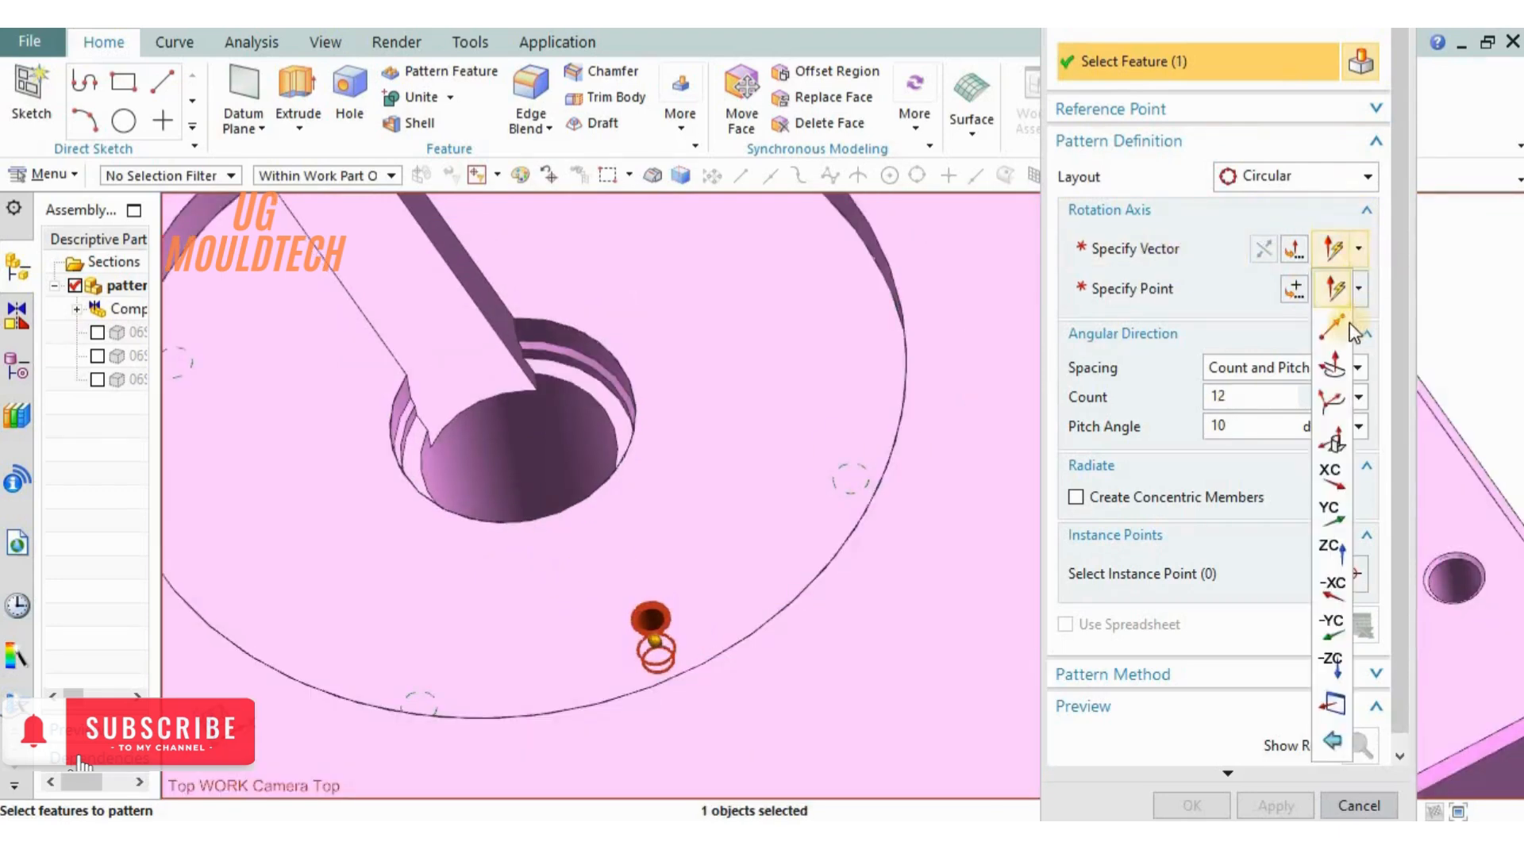
click(1340, 556)
scroll(761, 542, down, 3)
middle_drag(719, 537, 735, 433)
shift+middle_drag(736, 433, 741, 673)
middle_drag(933, 370, 903, 224)
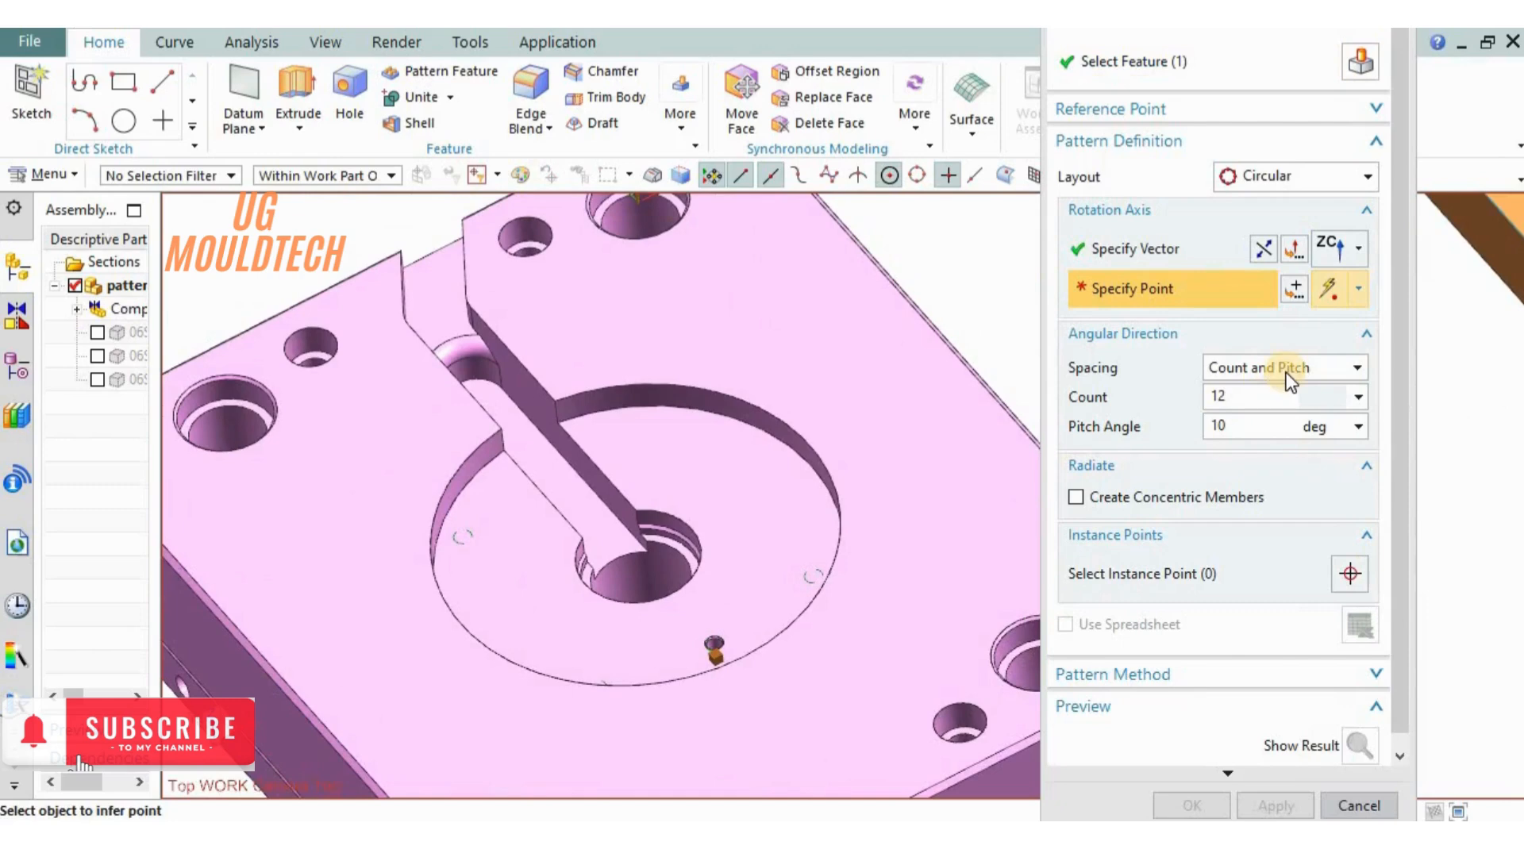
Set the angular direction to a count of 3 and a pitch angle of 360/3 deg, keeping Count and Pitch spacing.
click(1227, 399)
text(3)
click(1227, 429)
text(360)
scroll(1250, 478, down, 1)
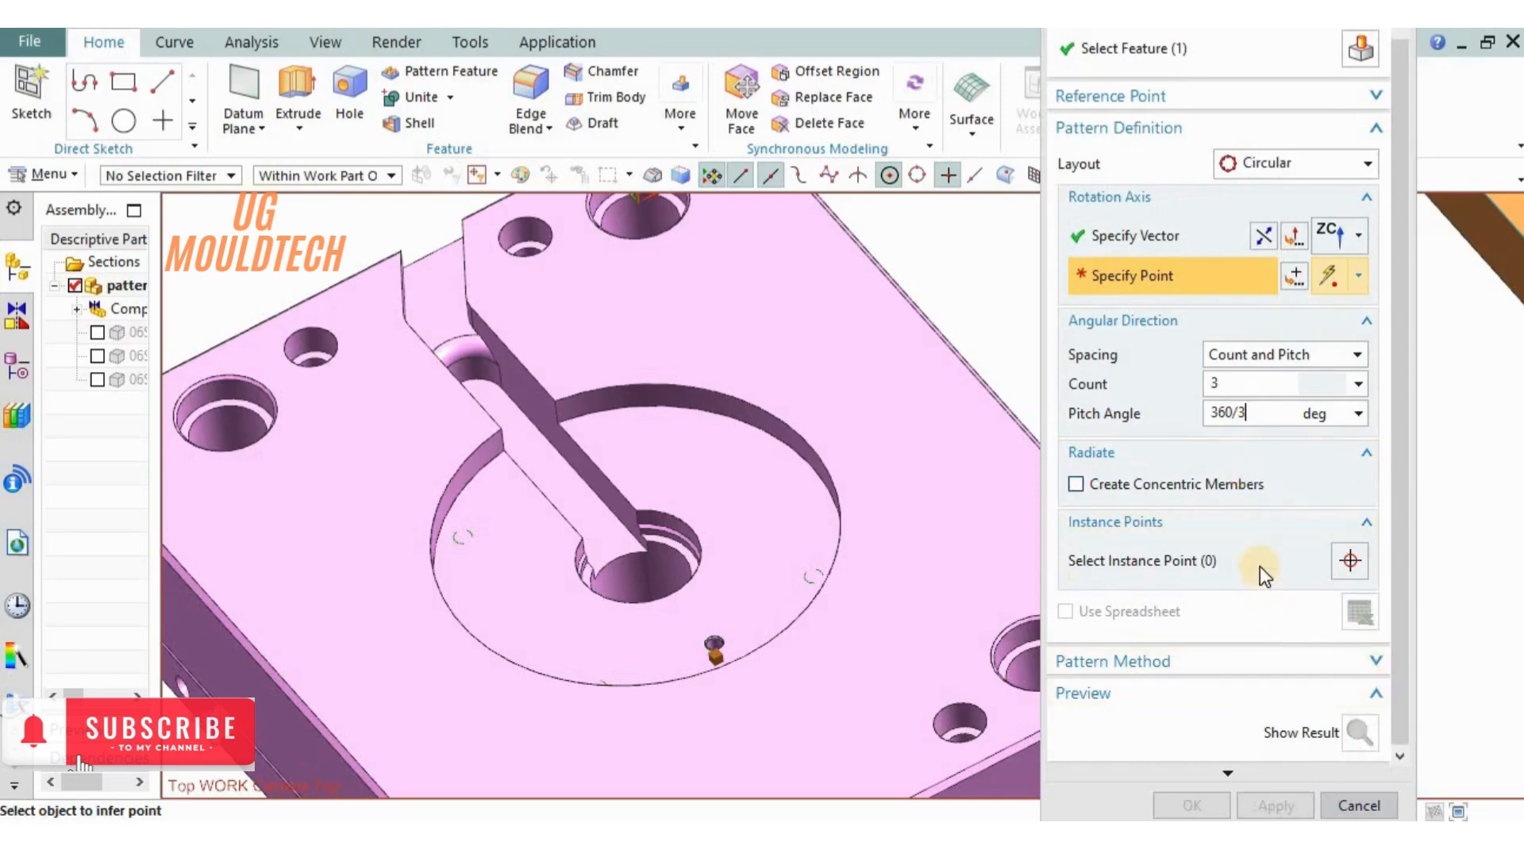
scroll(1260, 565, up, 1)
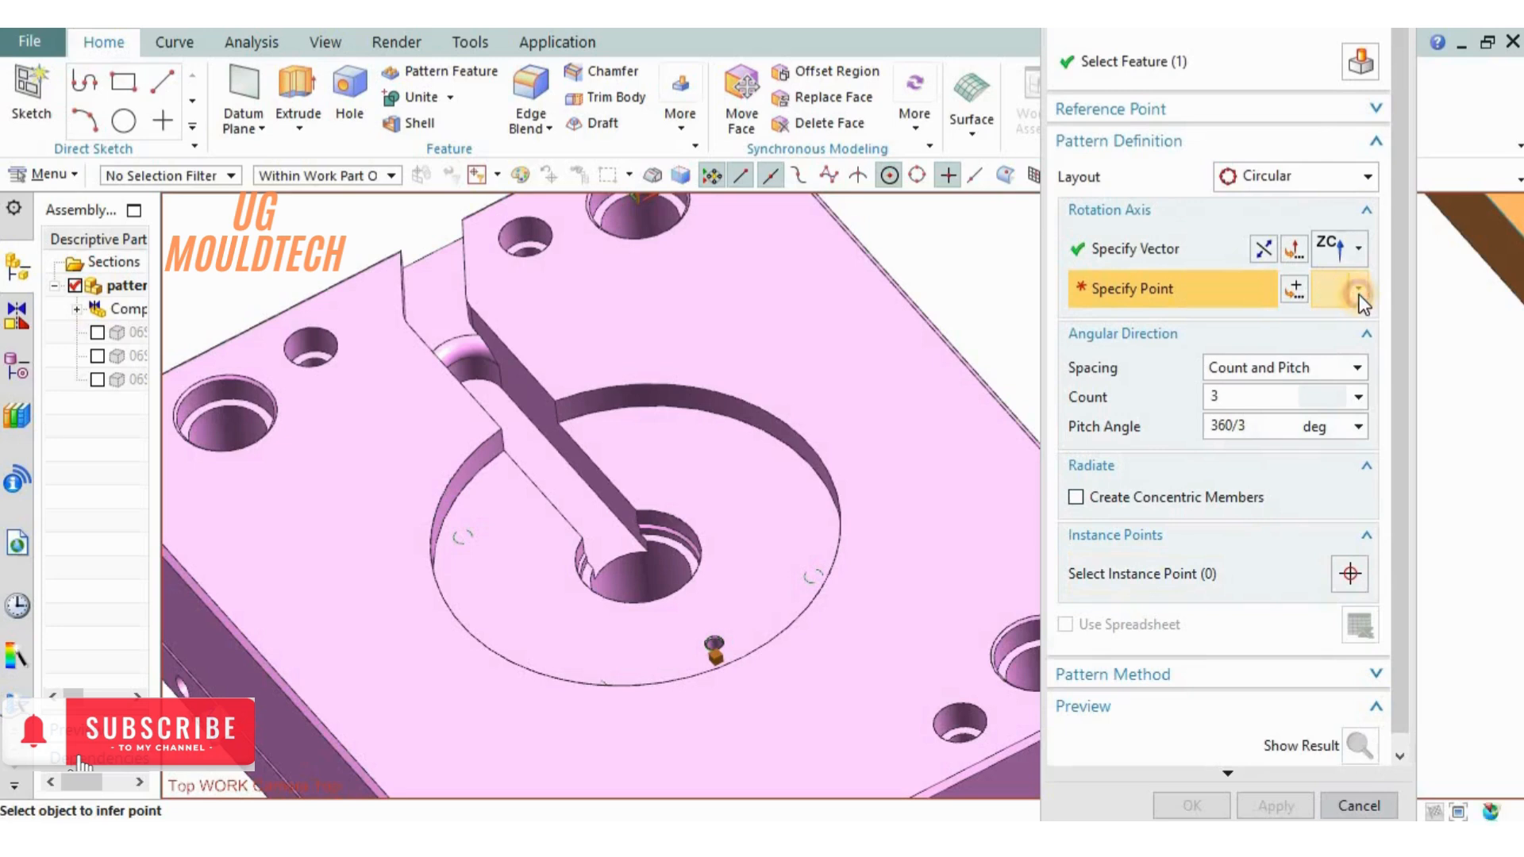
Specify the rotation point as the arc center of the round recess's circular edge.
click(1357, 292)
click(1346, 555)
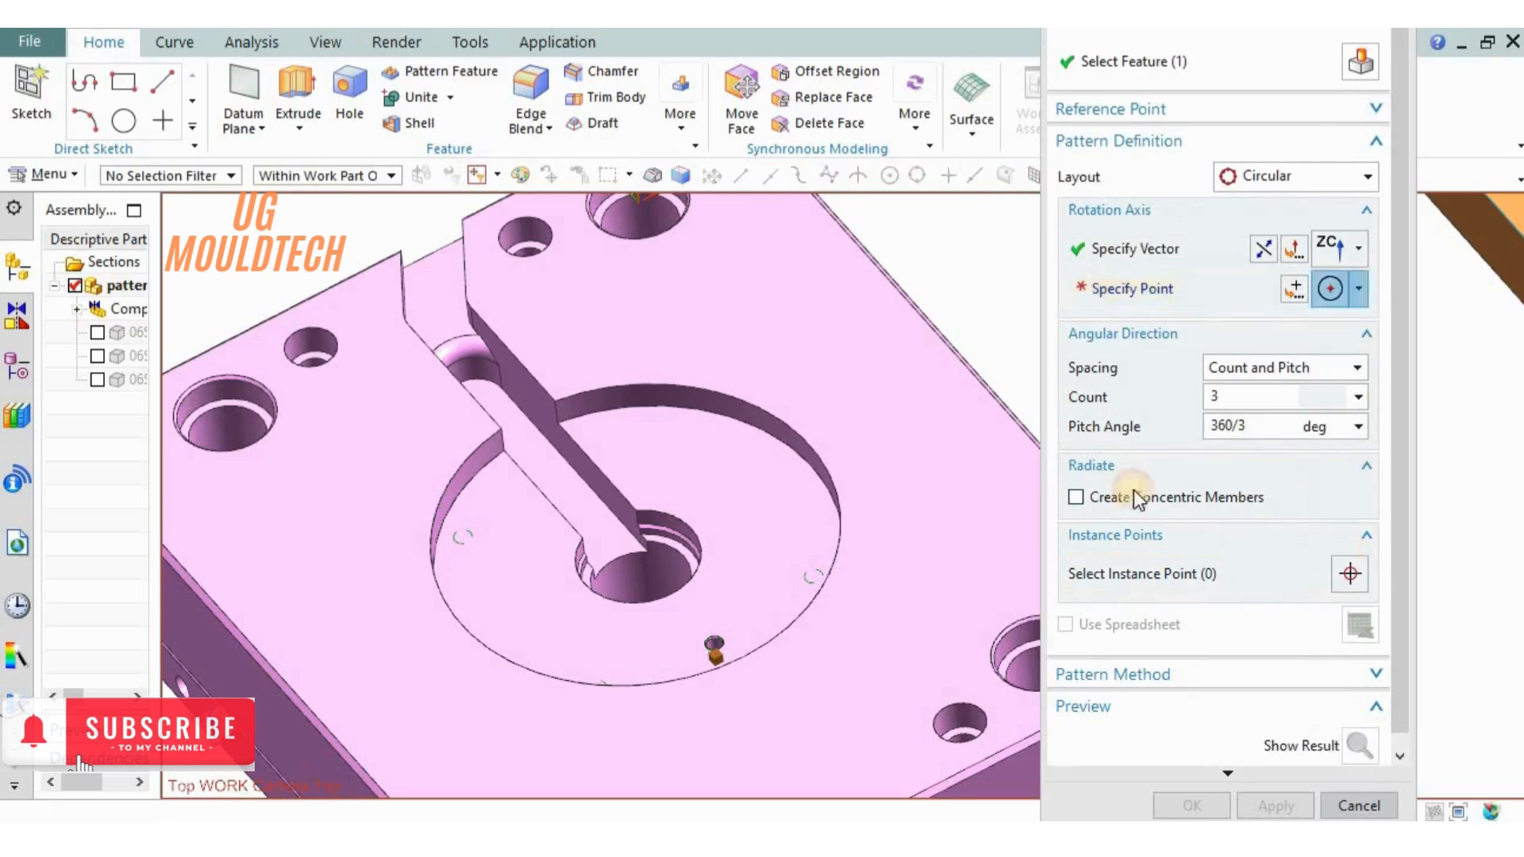
click(799, 433)
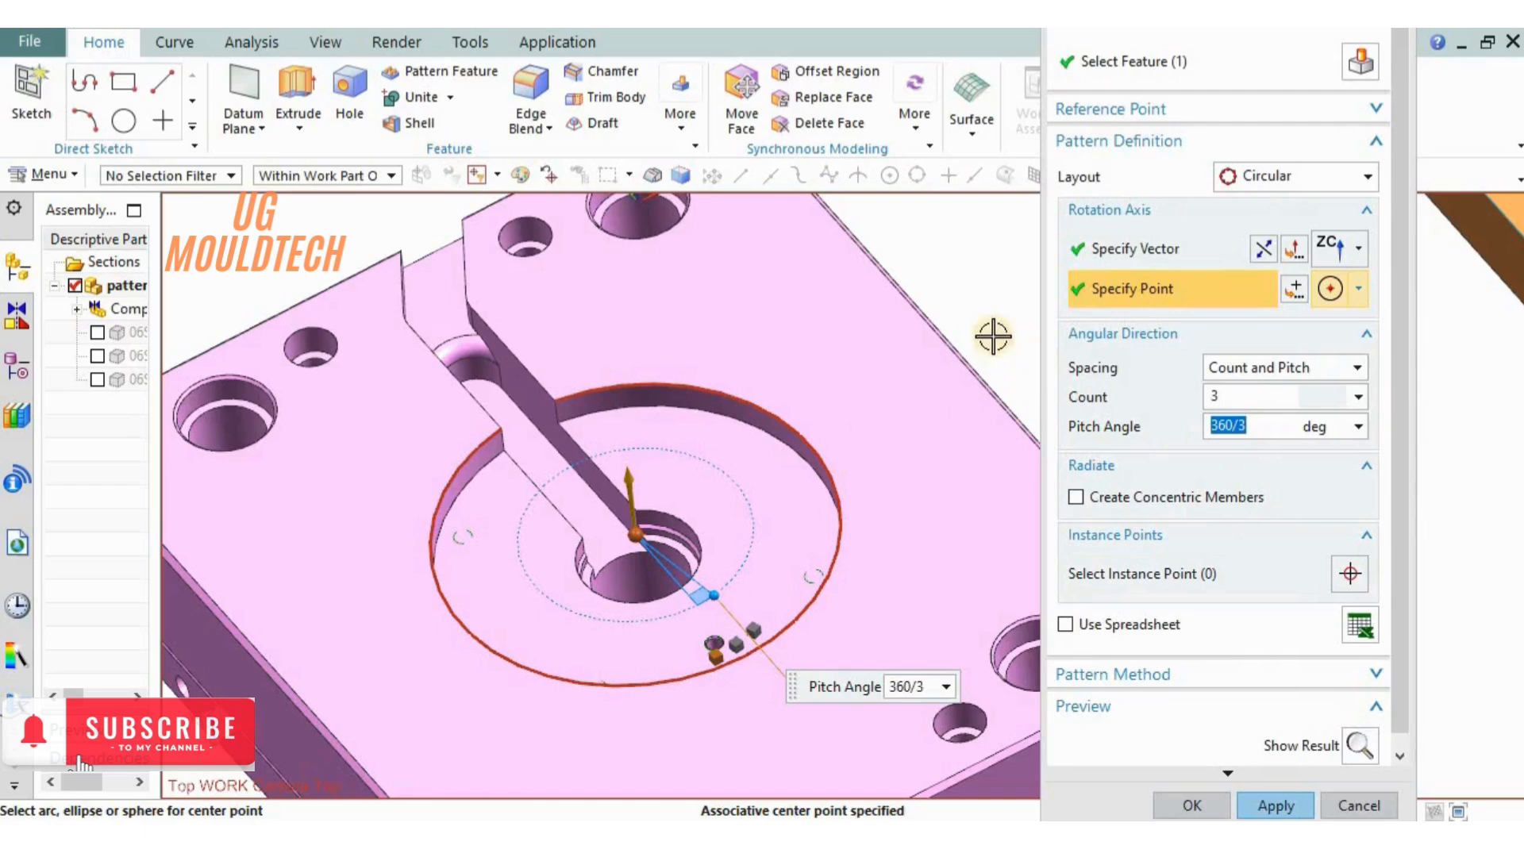
Preview the circular hole pattern in the recess, inspect it, and apply it.
click(1359, 745)
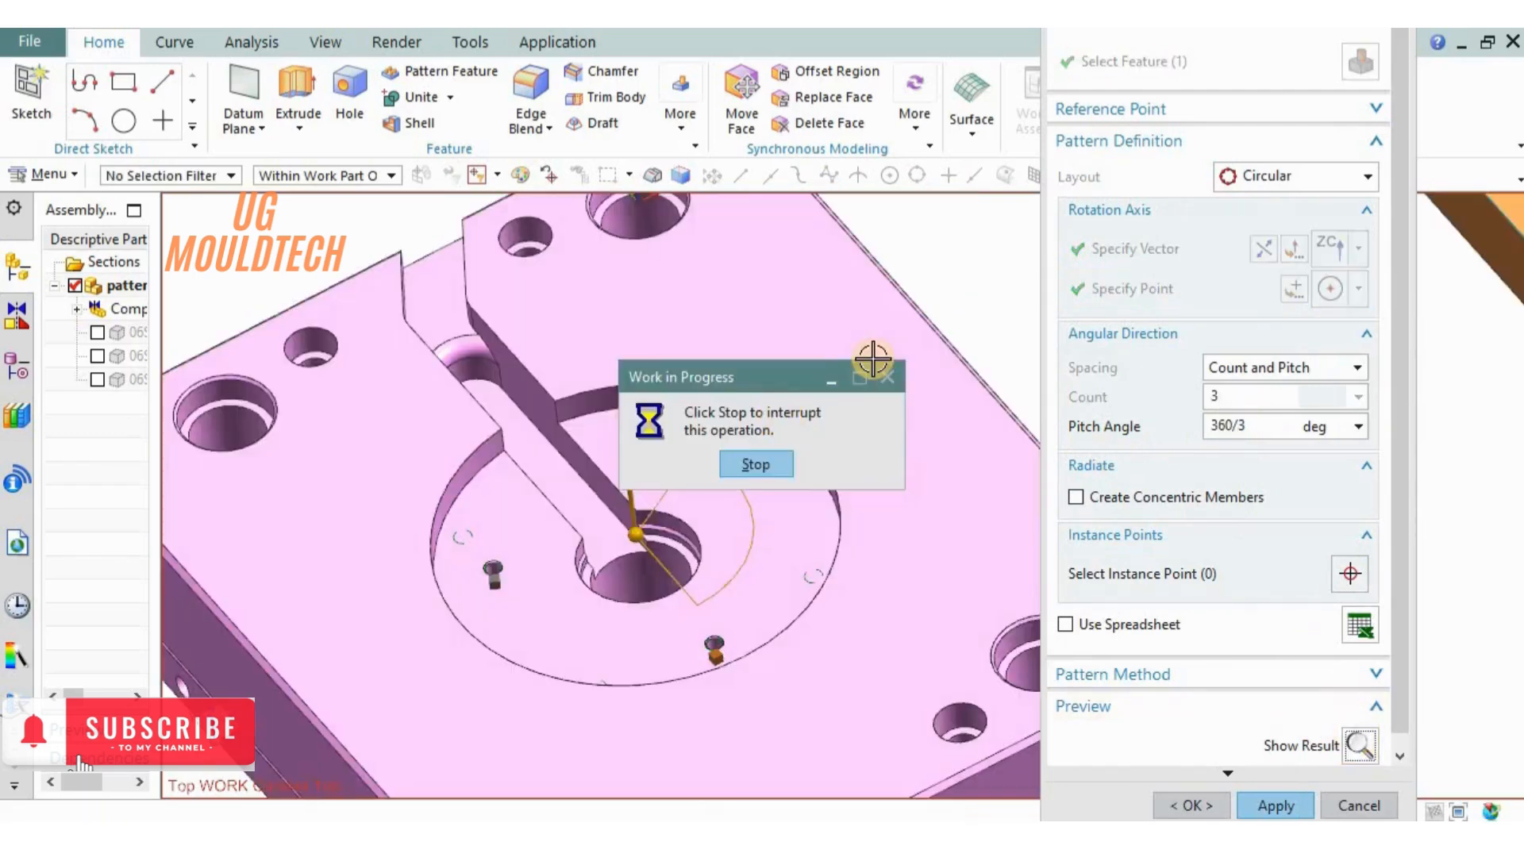
middle_drag(878, 358, 1064, 412)
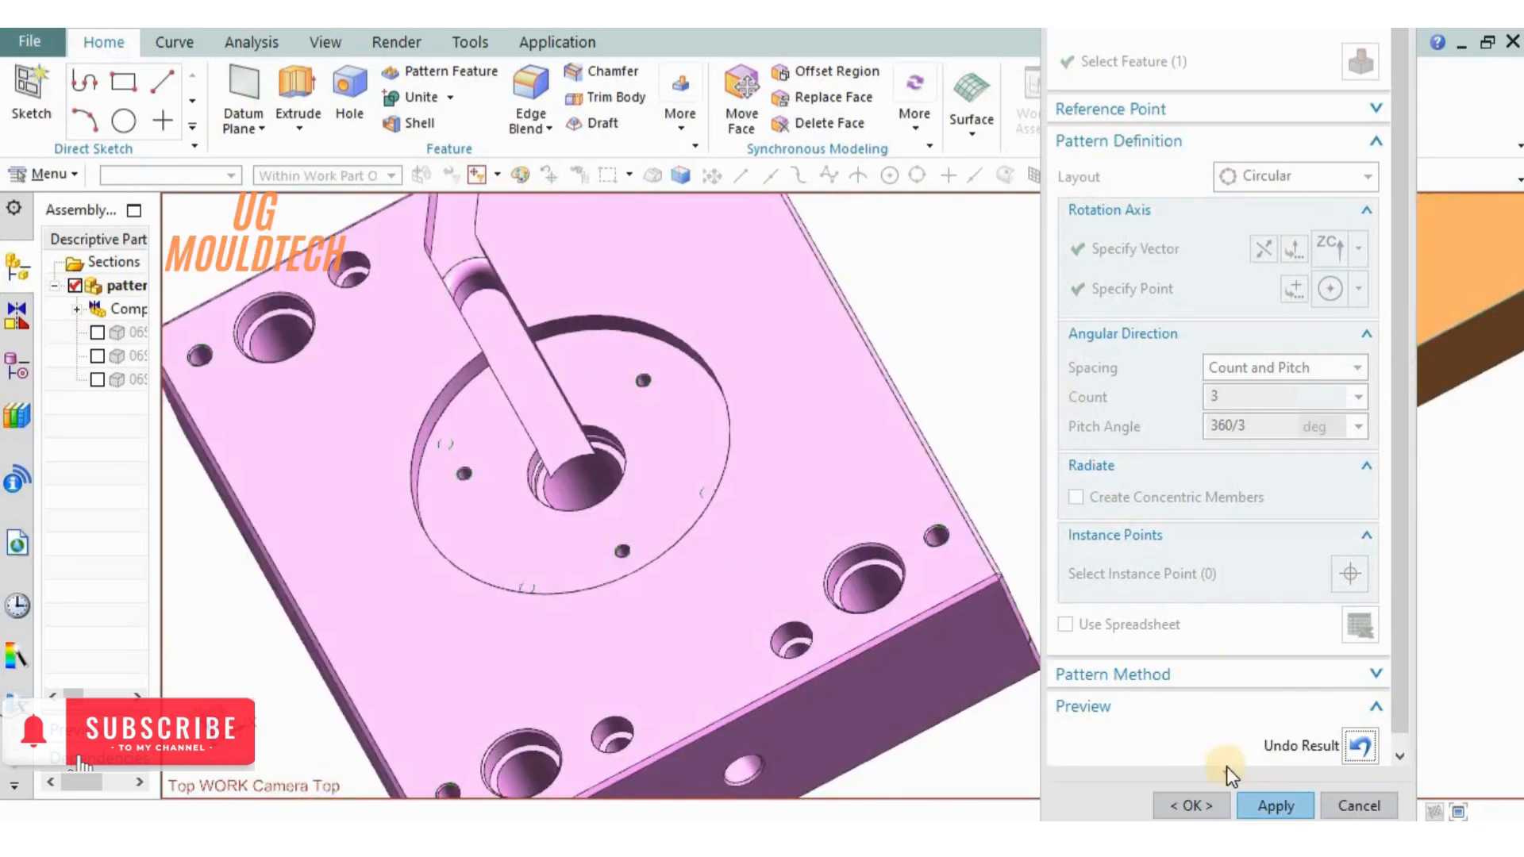
click(1258, 800)
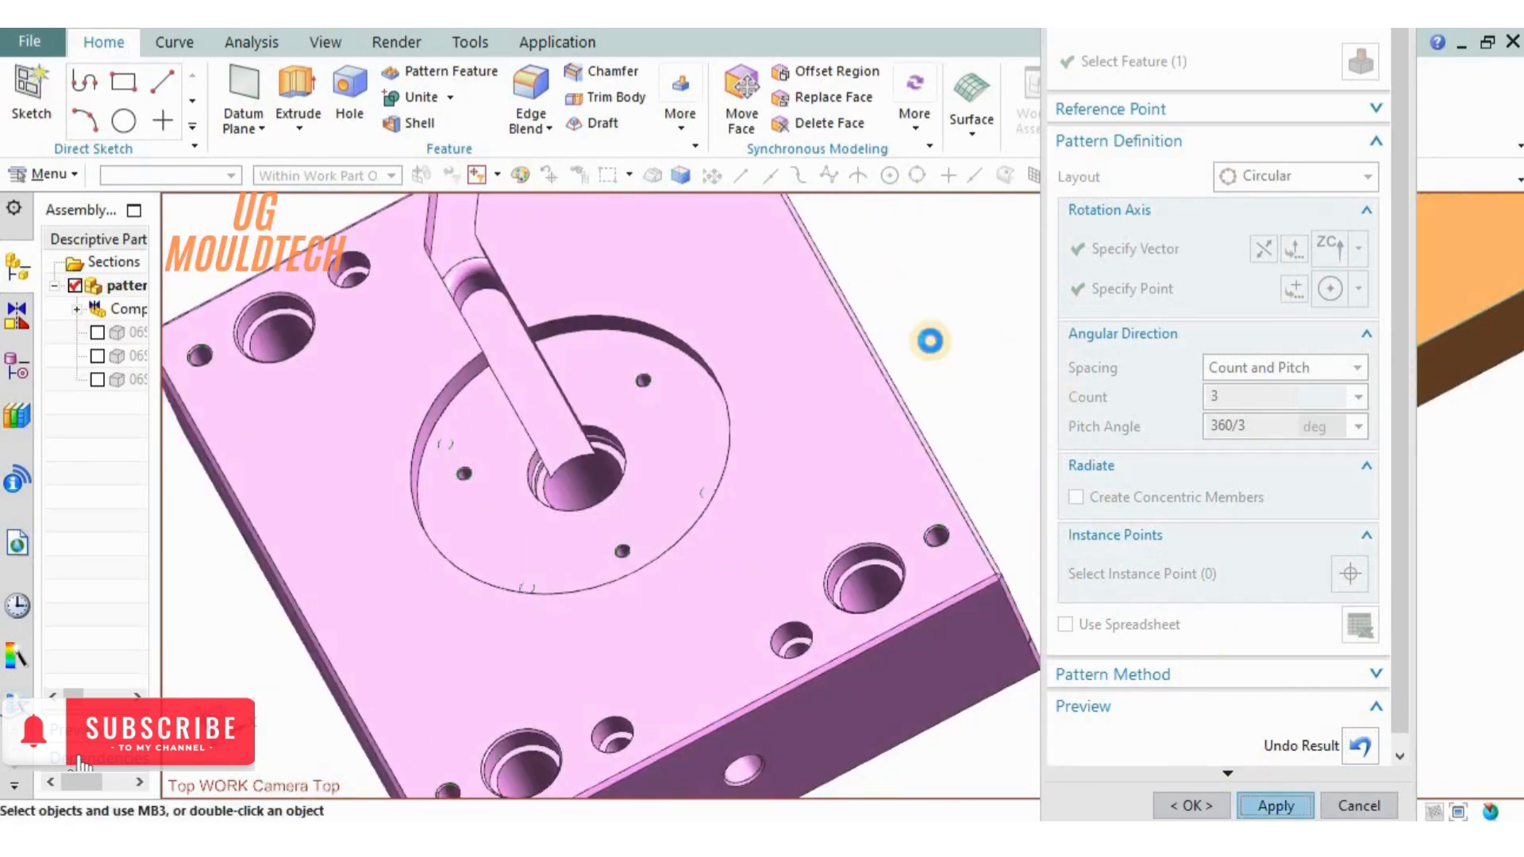
middle_drag(929, 350, 1007, 449)
Leave Pattern Feature, open the cylindrical tip part from the file history, and bring the hole on its head into view.
click(24, 613)
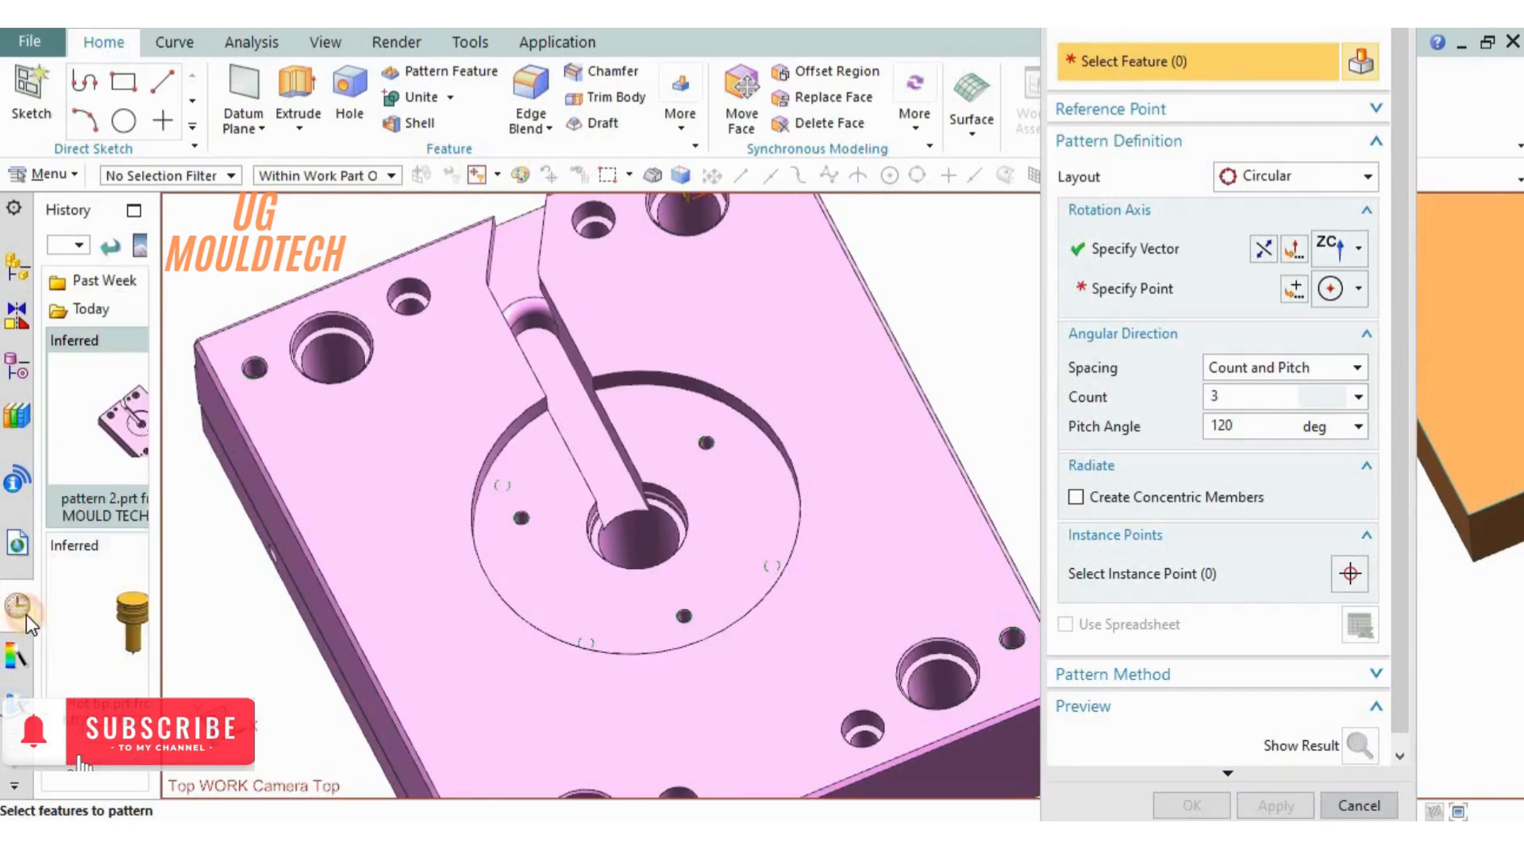
click(1358, 806)
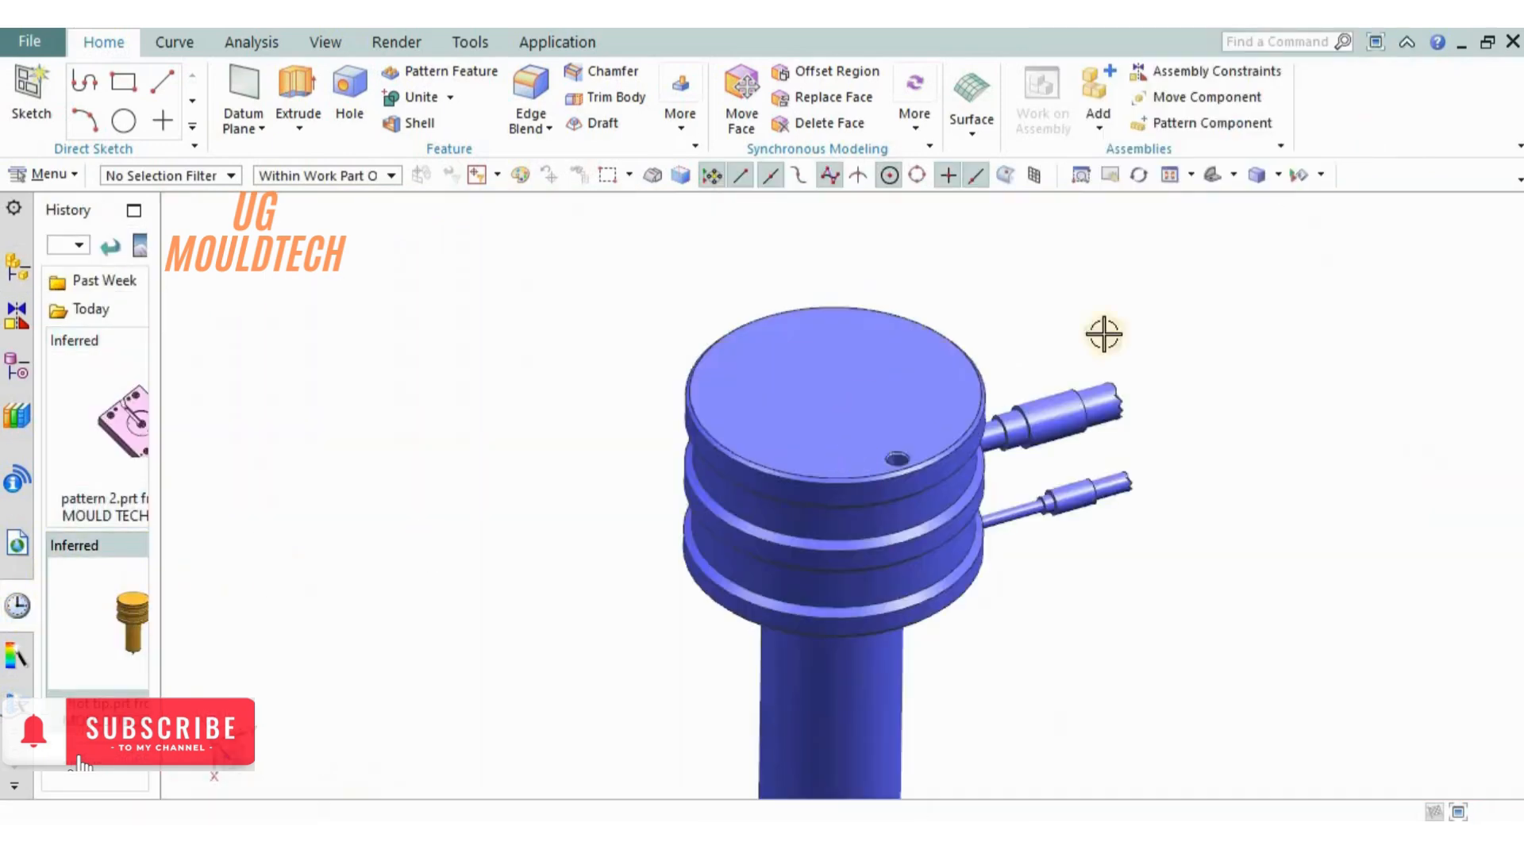
shift+middle_drag(1081, 346, 1016, 399)
scroll(877, 482, up, 3)
scroll(1065, 292, down, 3)
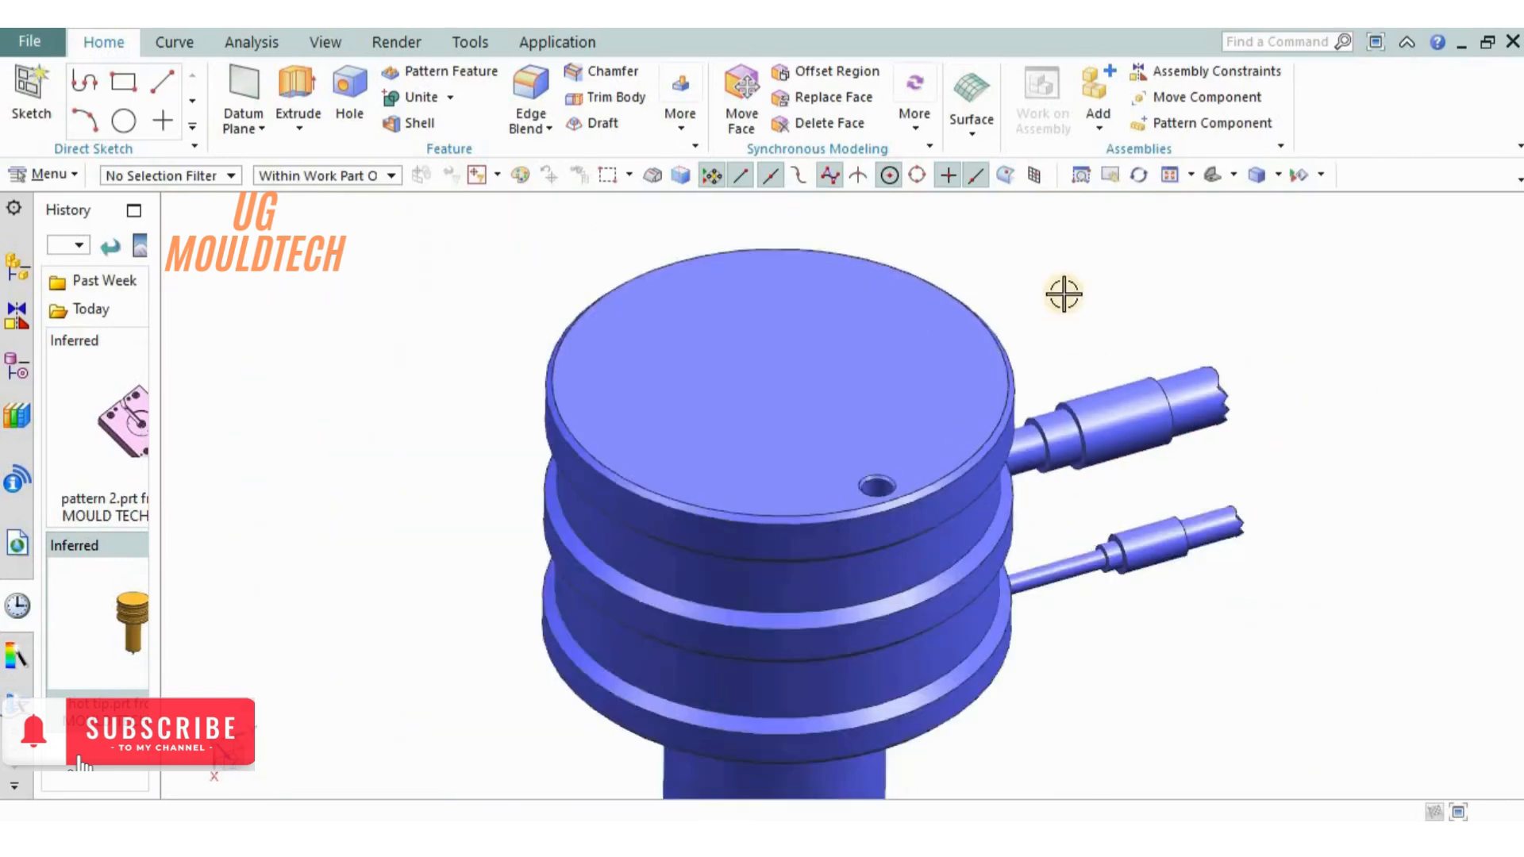
middle_drag(1064, 292, 1054, 171)
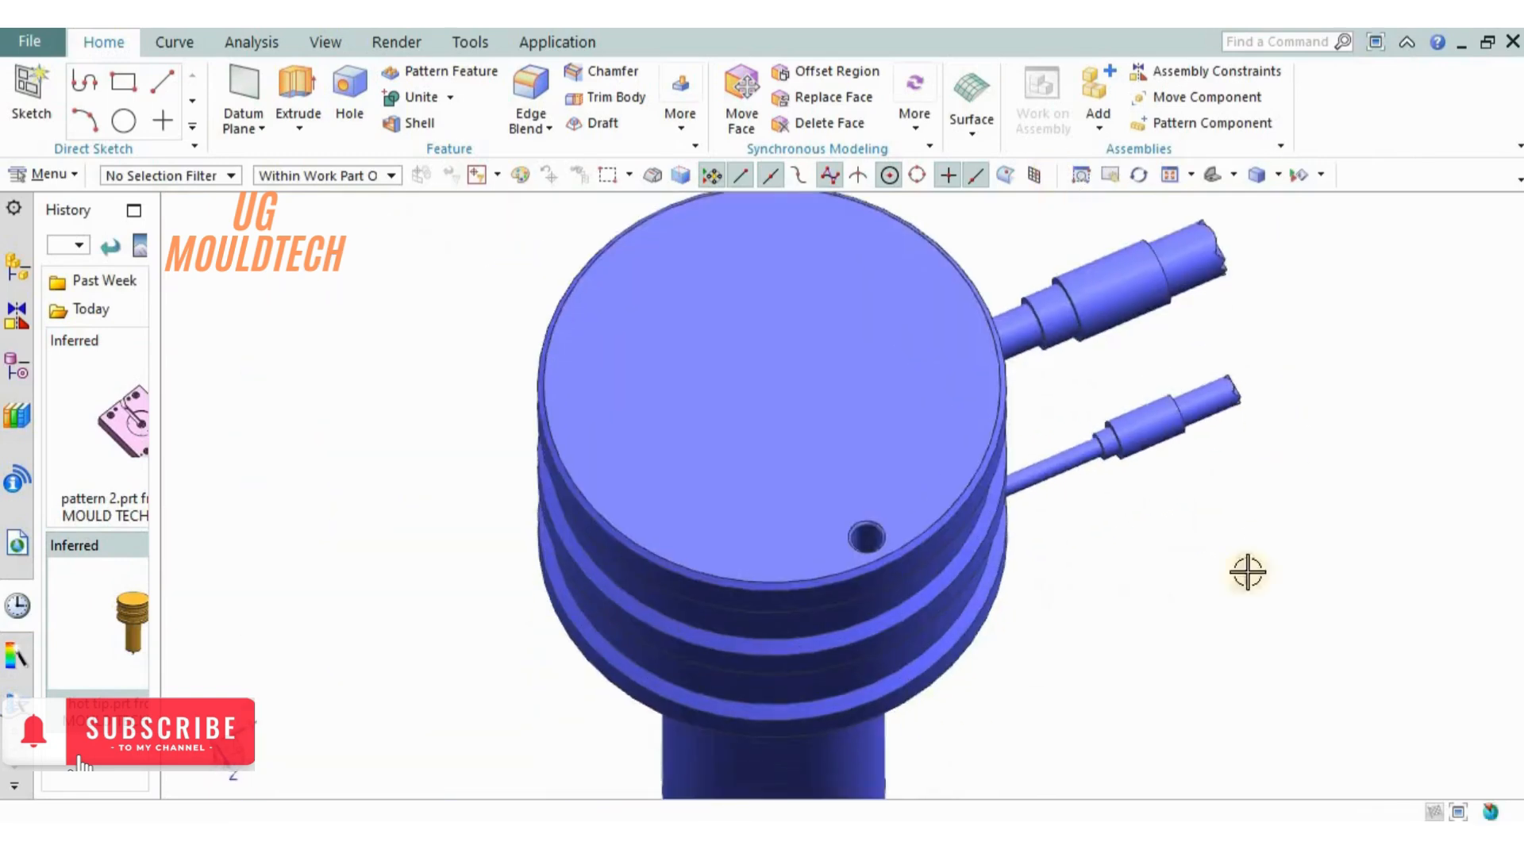
shift+middle_drag(1263, 599, 1243, 643)
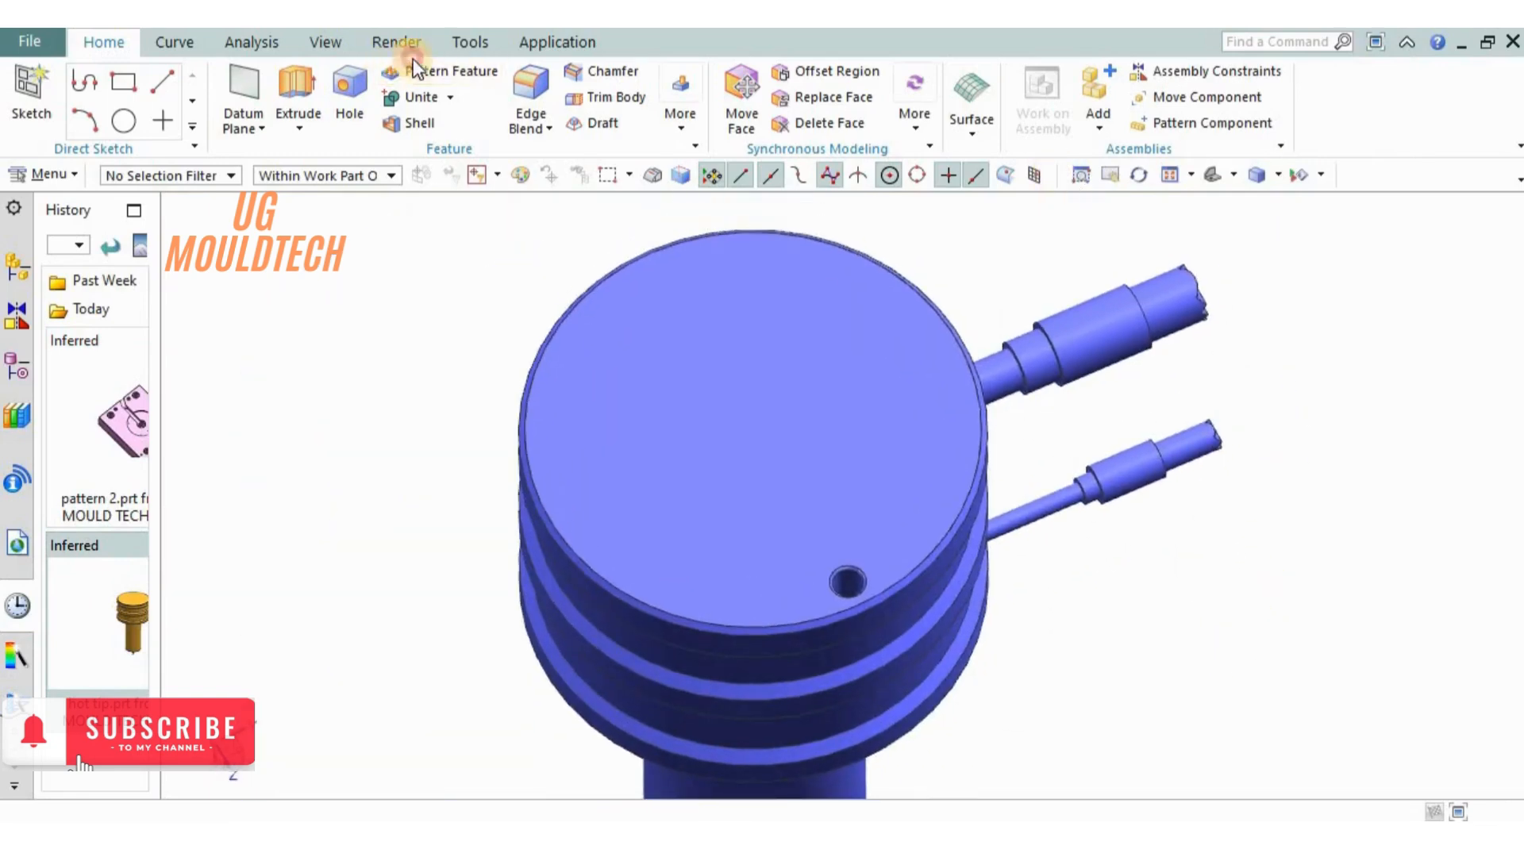
Start a circular Pattern Feature and select the small hole on the tip's head as the feature to pattern.
click(474, 69)
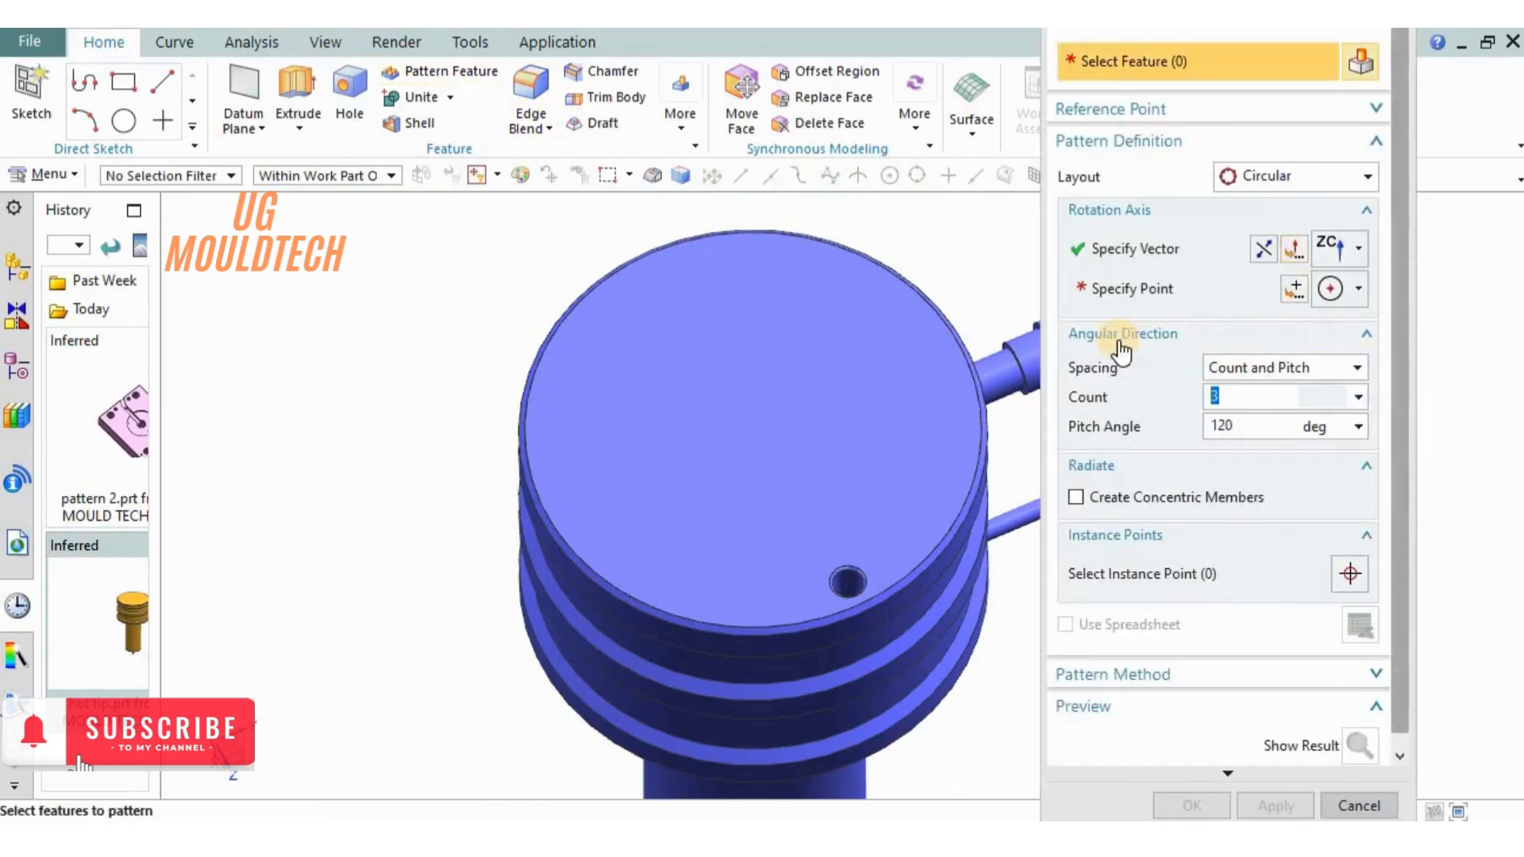
click(850, 586)
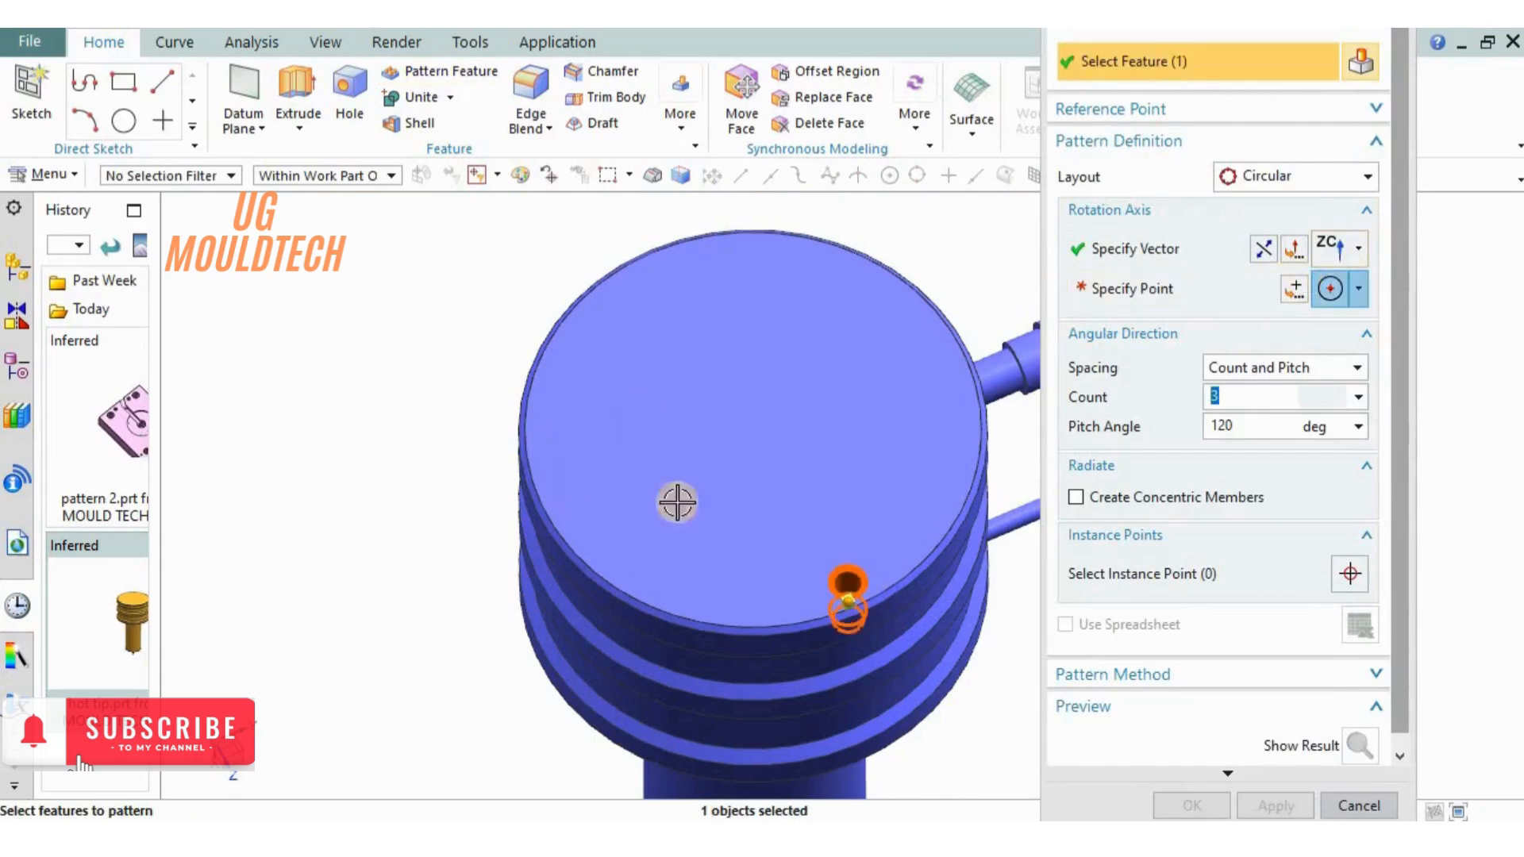
scroll(677, 503, down, 4)
middle_drag(820, 537, 833, 493)
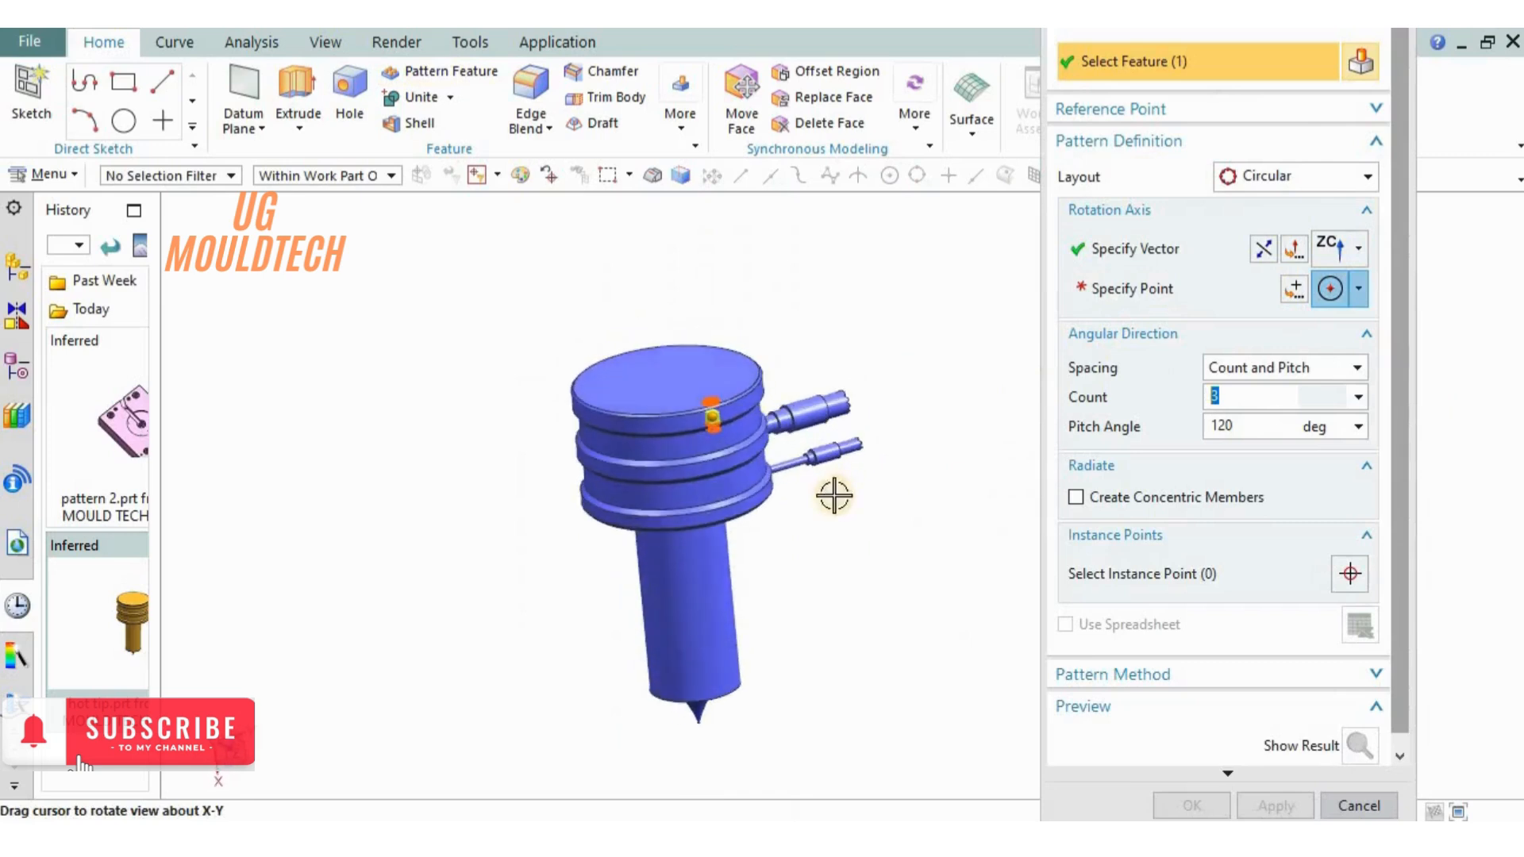
Define the rotation axis with the -XC vector through the center of the head's top circular edge.
click(1359, 246)
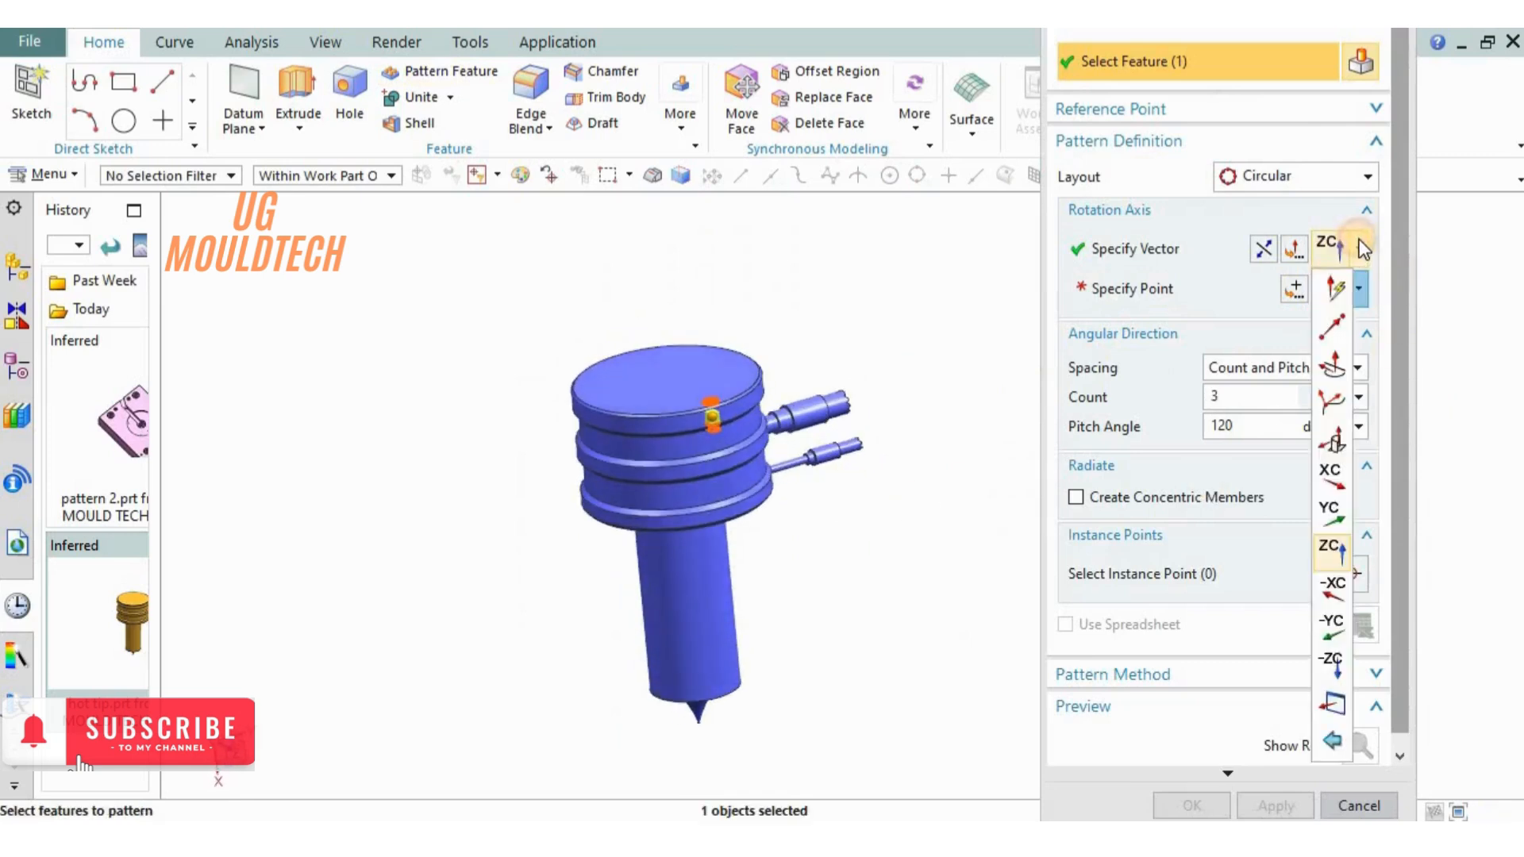
click(1328, 588)
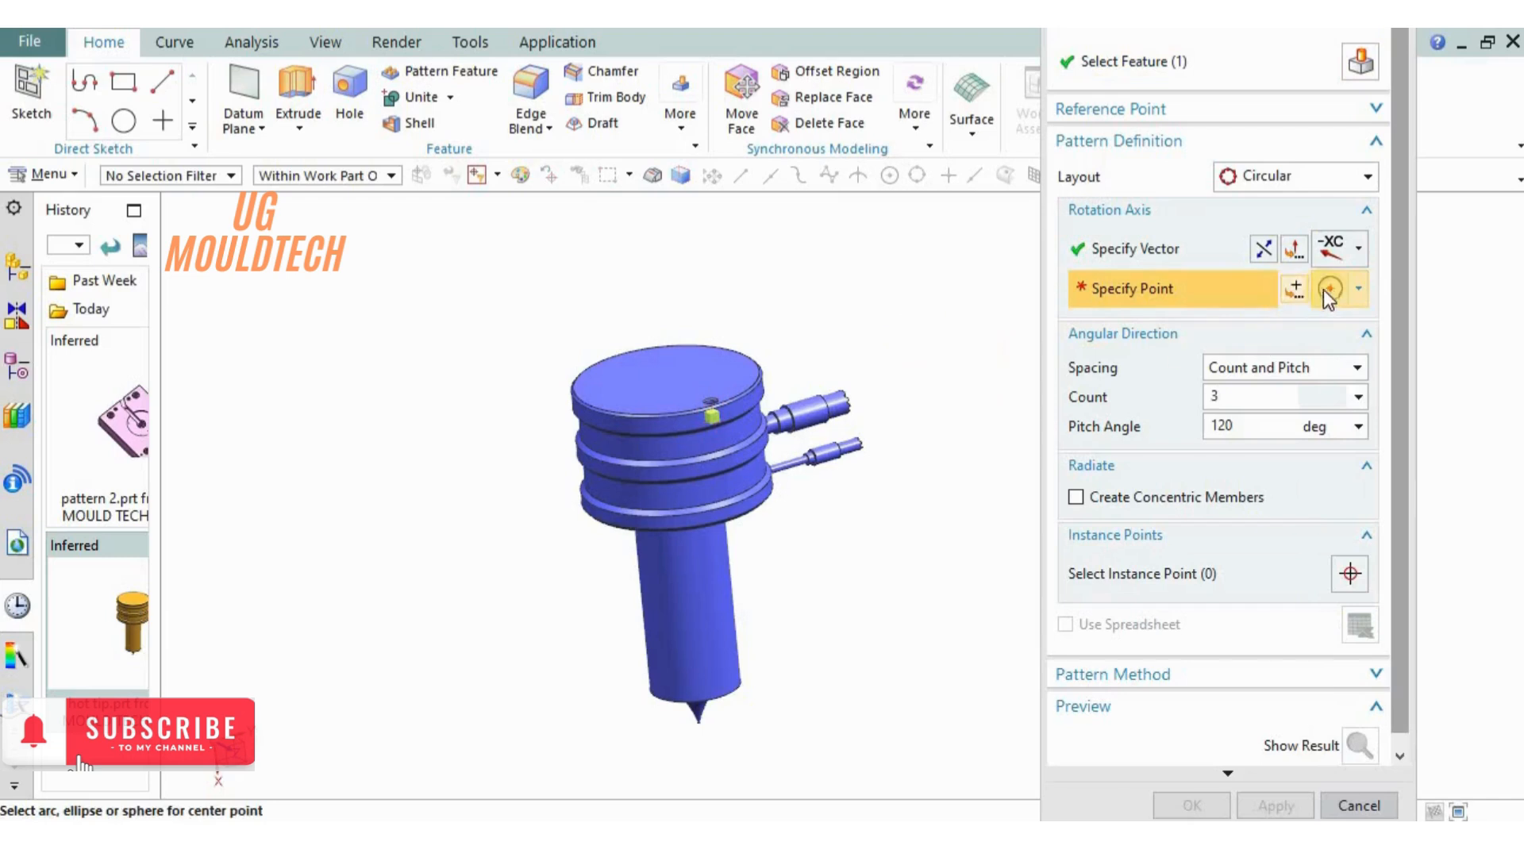
click(754, 356)
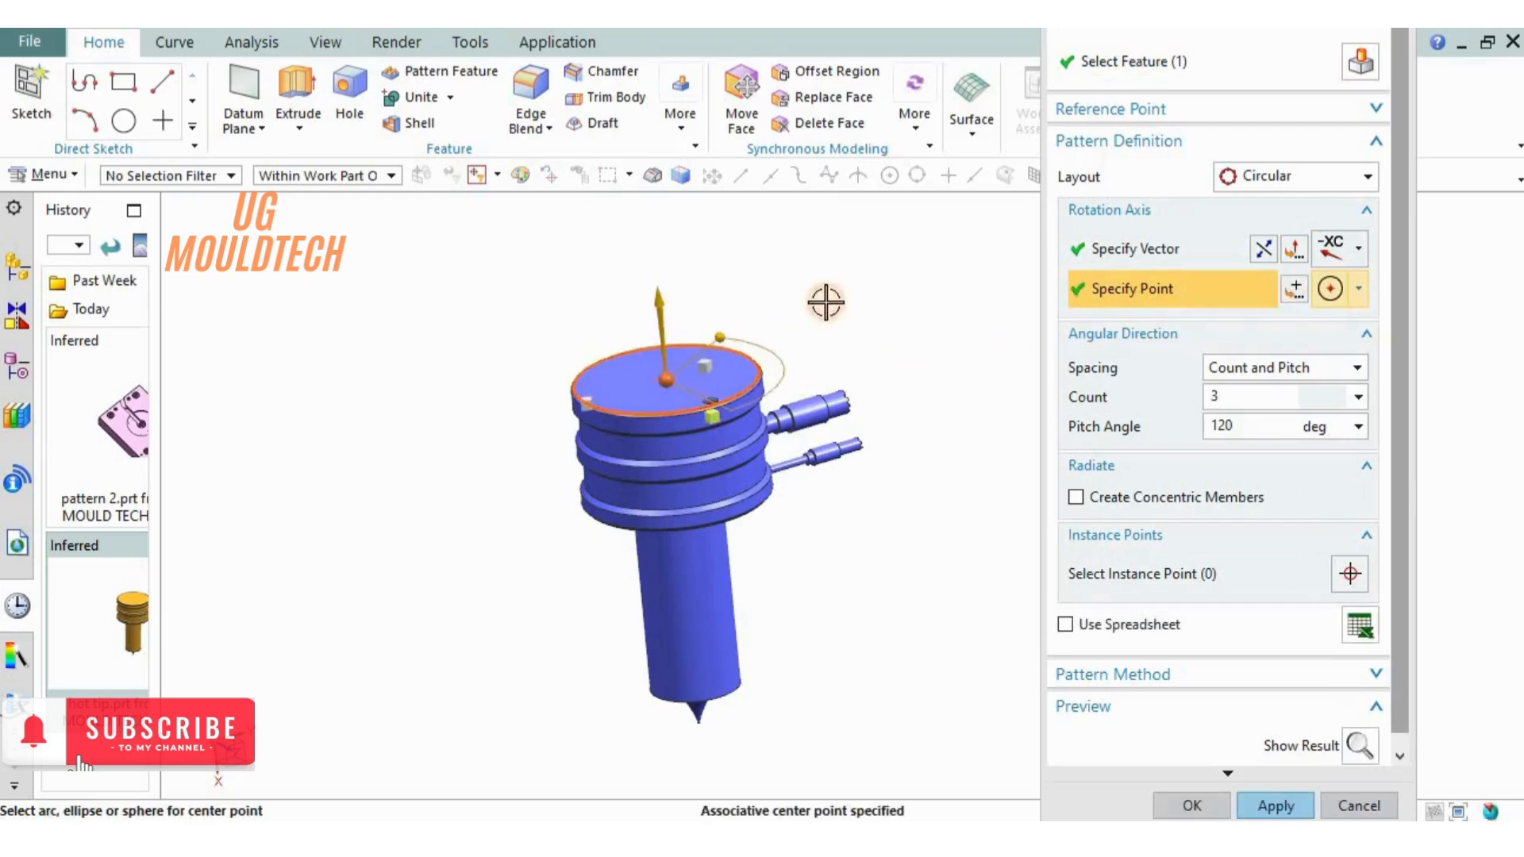
Preview the circular pattern of holes on the tip's head, examine the hole positions, and undo the preview.
mouse_move(835, 339)
middle_down()
mouse_move(827, 365)
mouse_move(848, 367)
mouse_move(836, 357)
middle_up()
scroll(847, 370, up, 2)
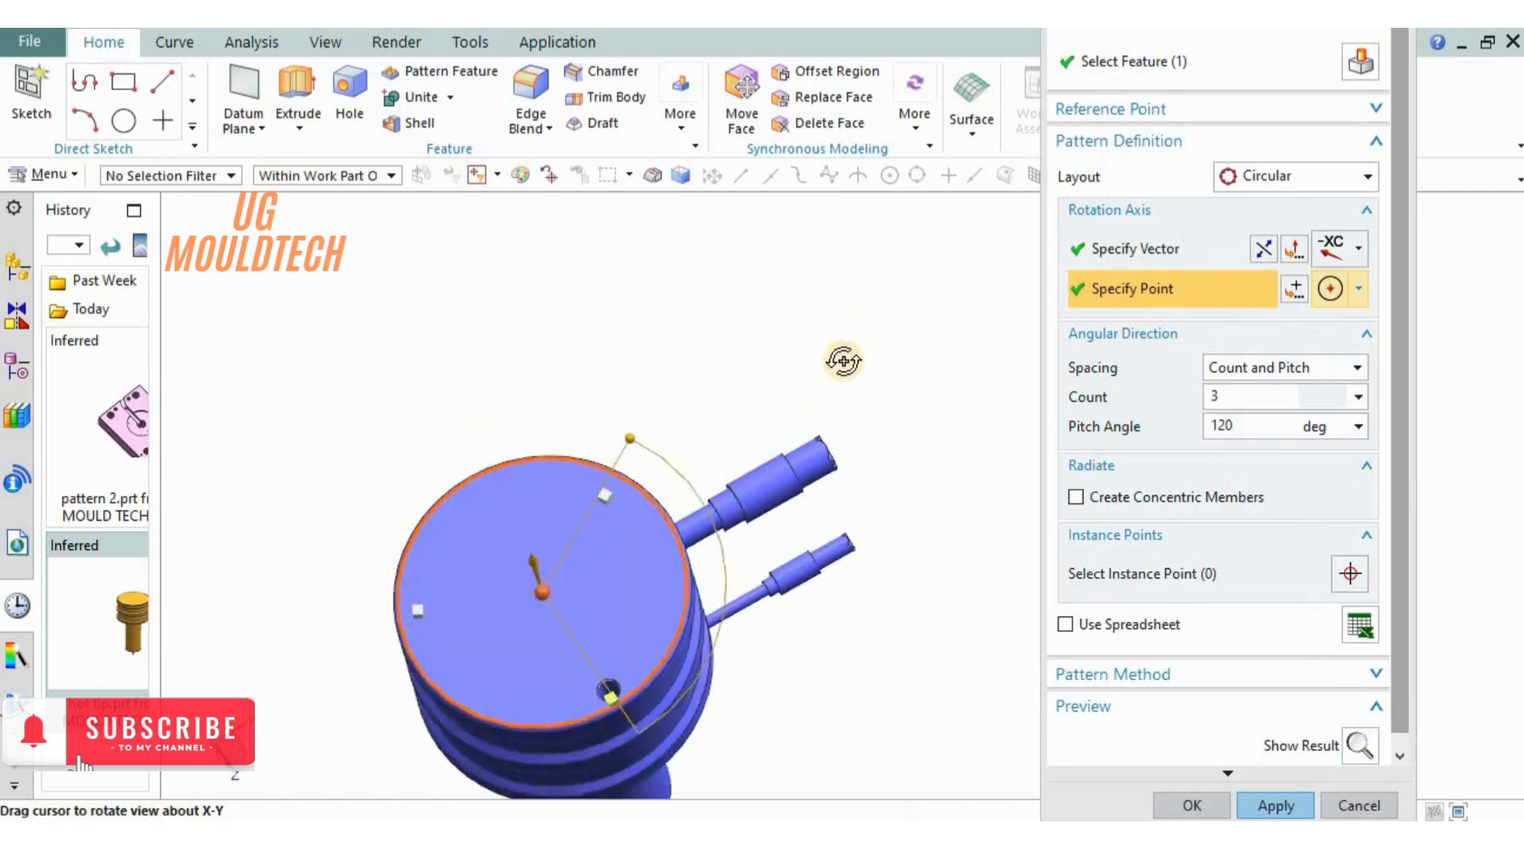
scroll(836, 357, up, 2)
scroll(1297, 713, down, 1)
click(1354, 730)
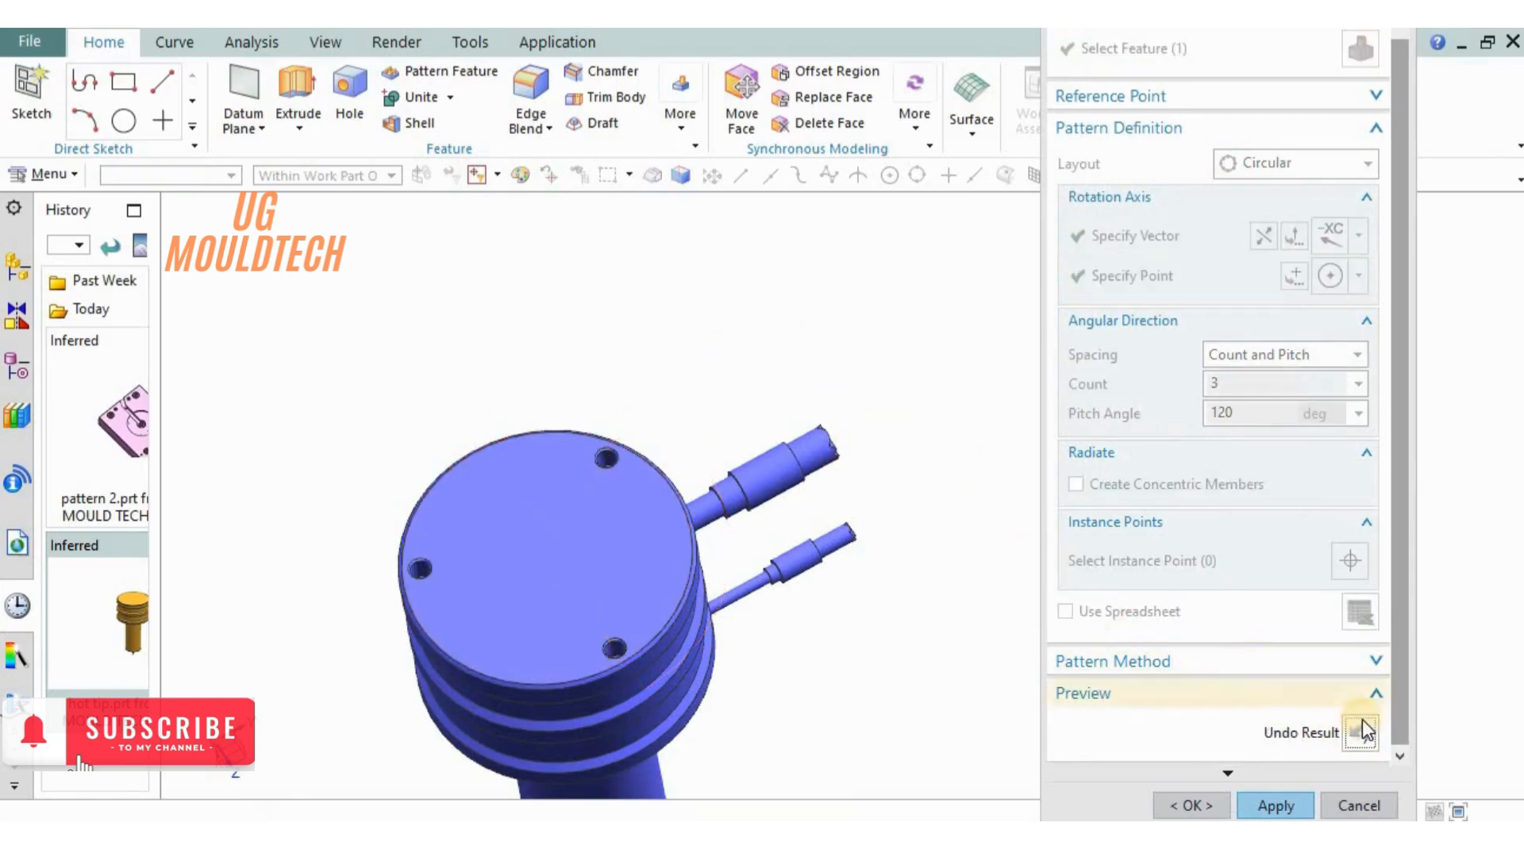
click(1359, 732)
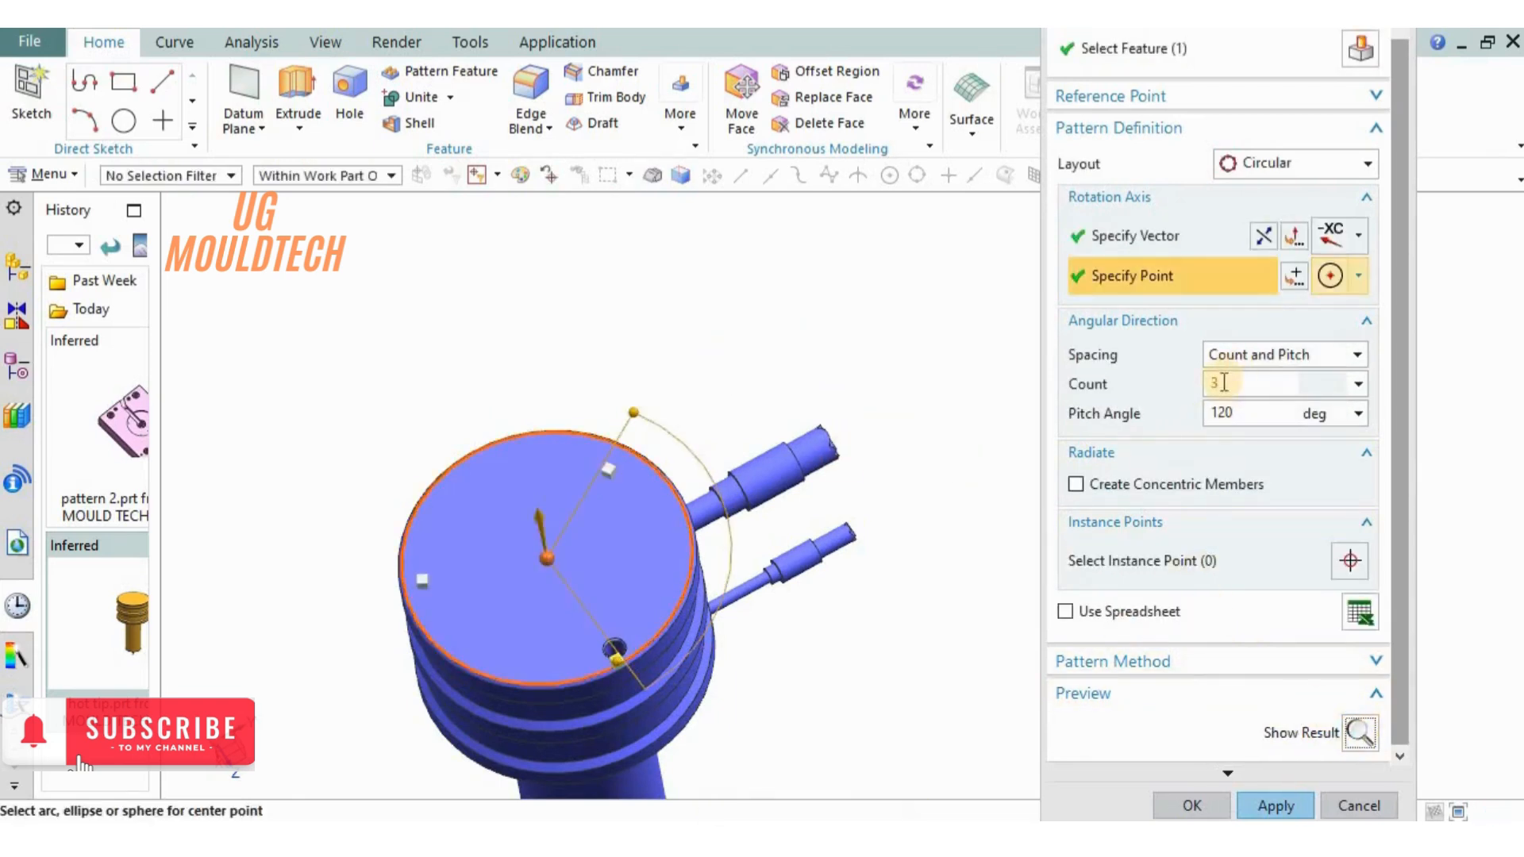
Apply the circular hole pattern on the tip's head with a count of 6 and a pitch angle of 360/6 degrees, and leave Pattern Feature.
drag(1224, 383, 1072, 383)
text(6)
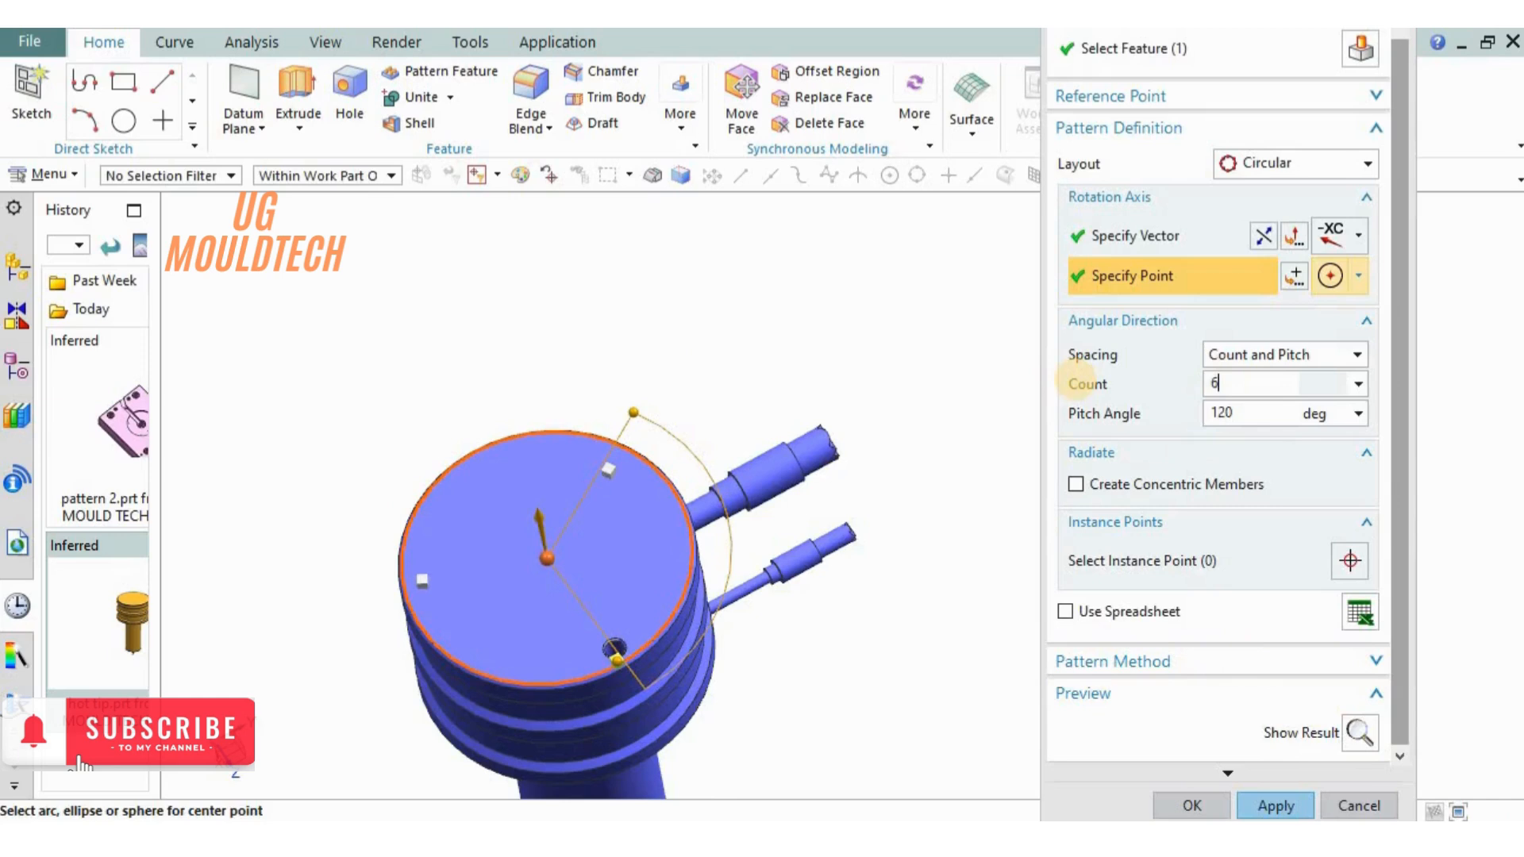
drag(1228, 413, 1126, 413)
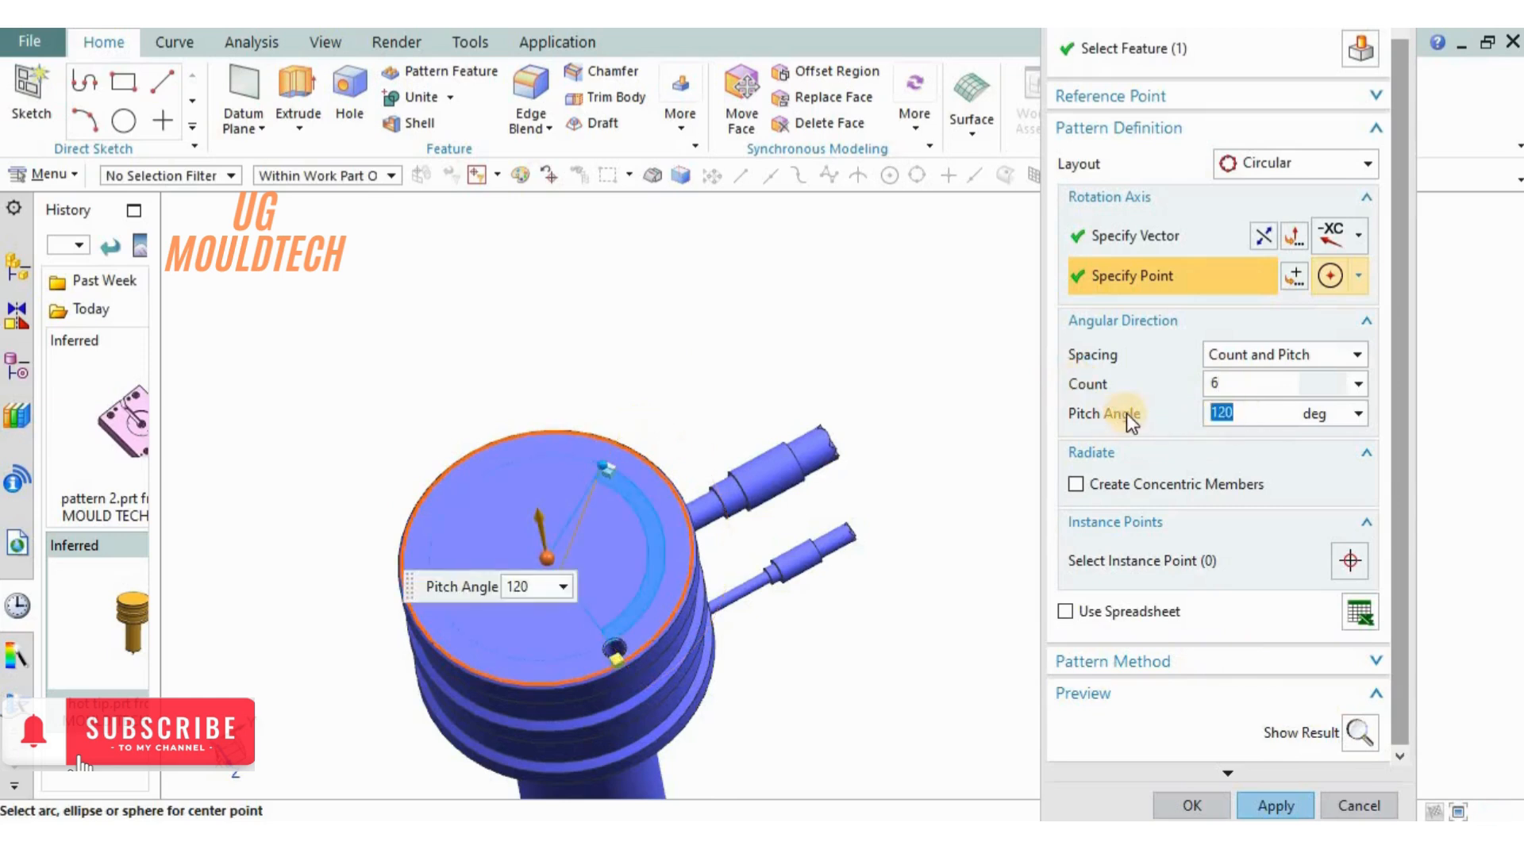
text(360/6)
click(1288, 808)
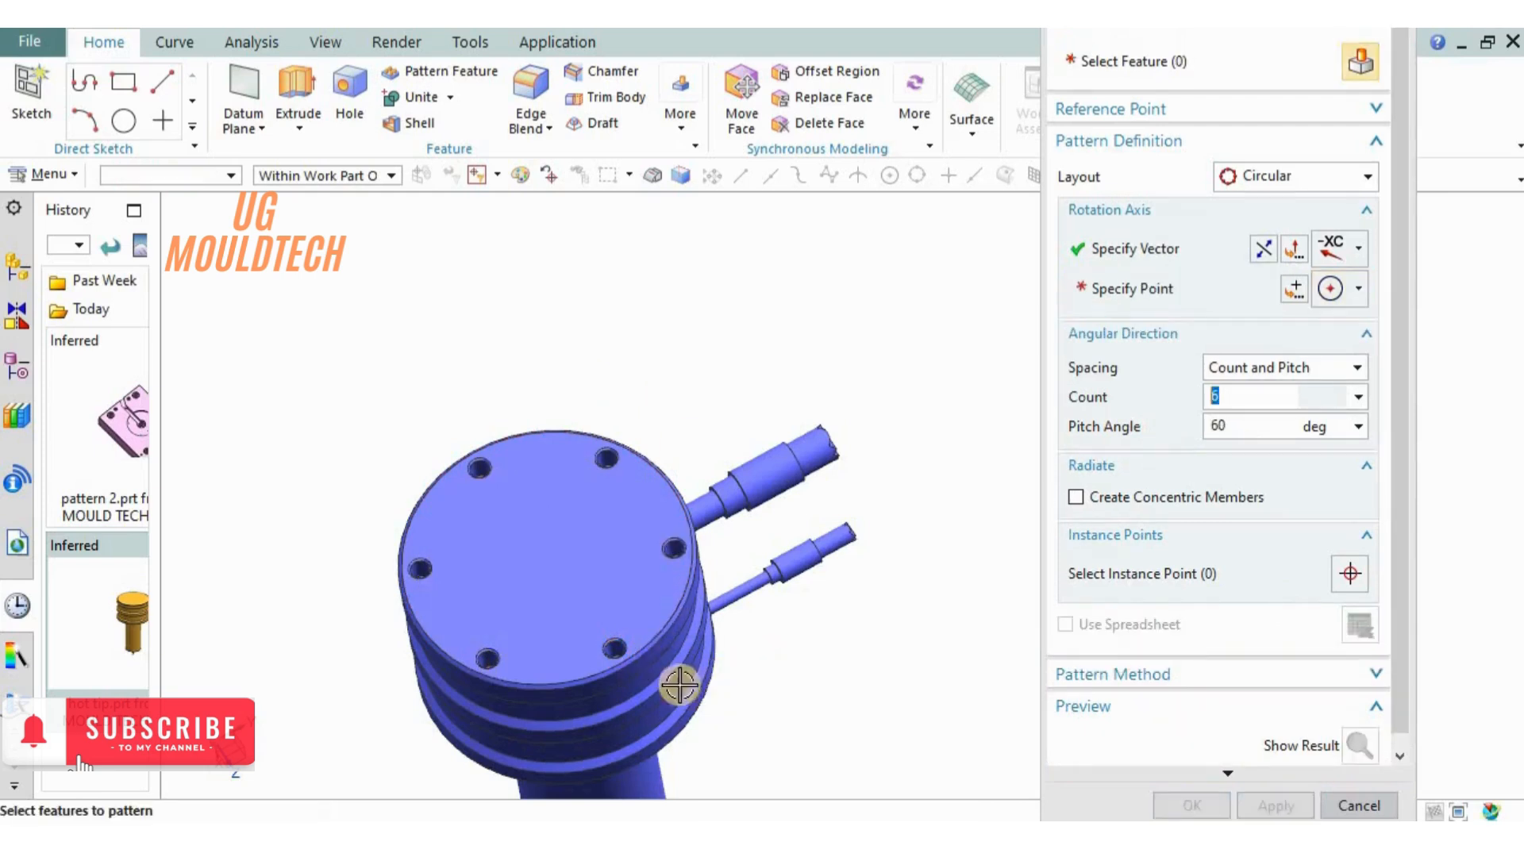
shift+middle_drag(663, 401, 690, 357)
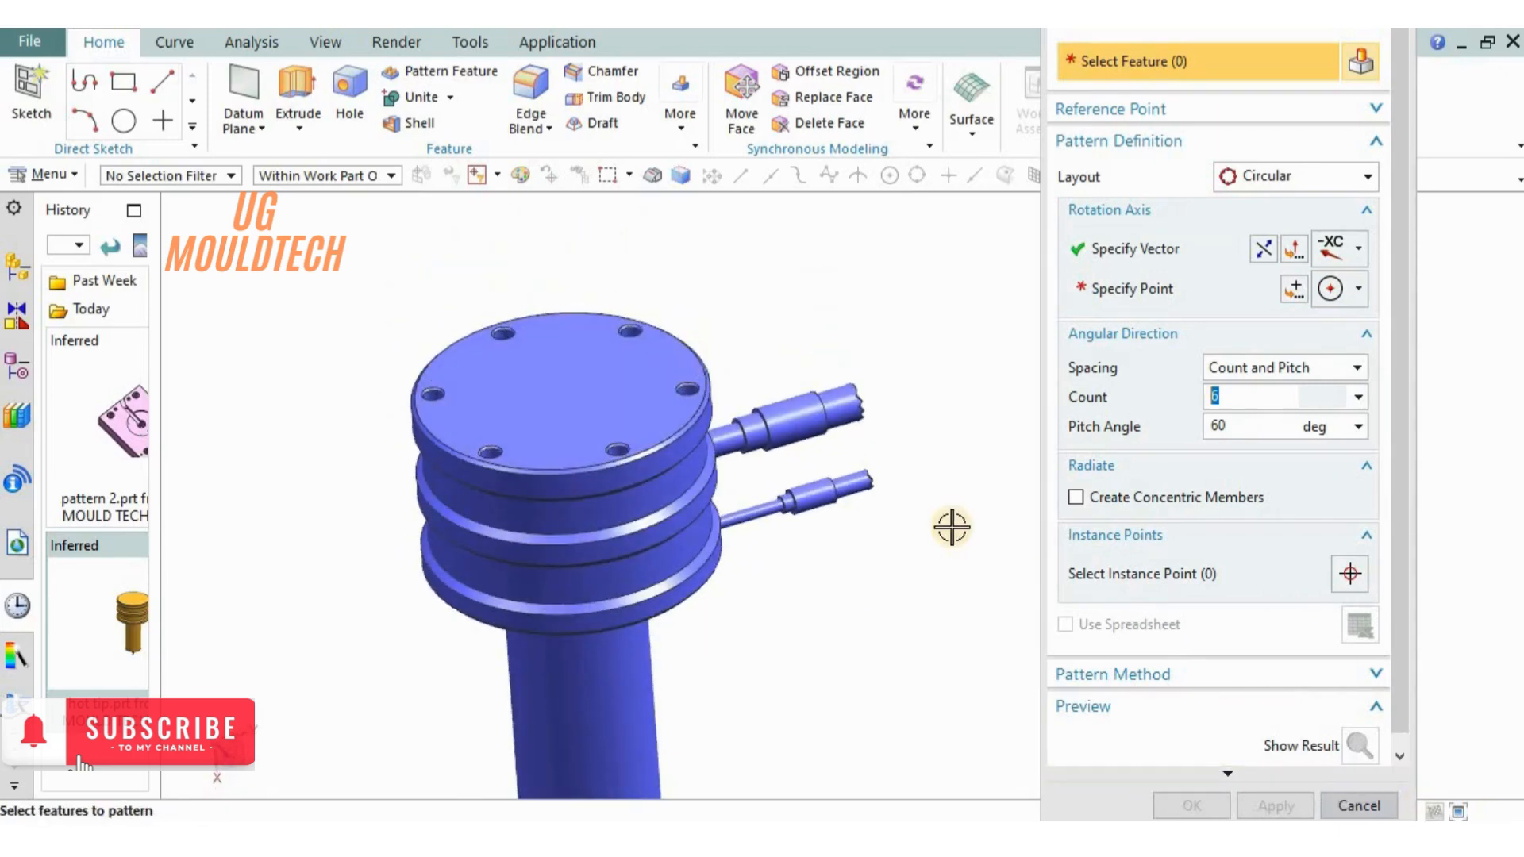
key(Escape)
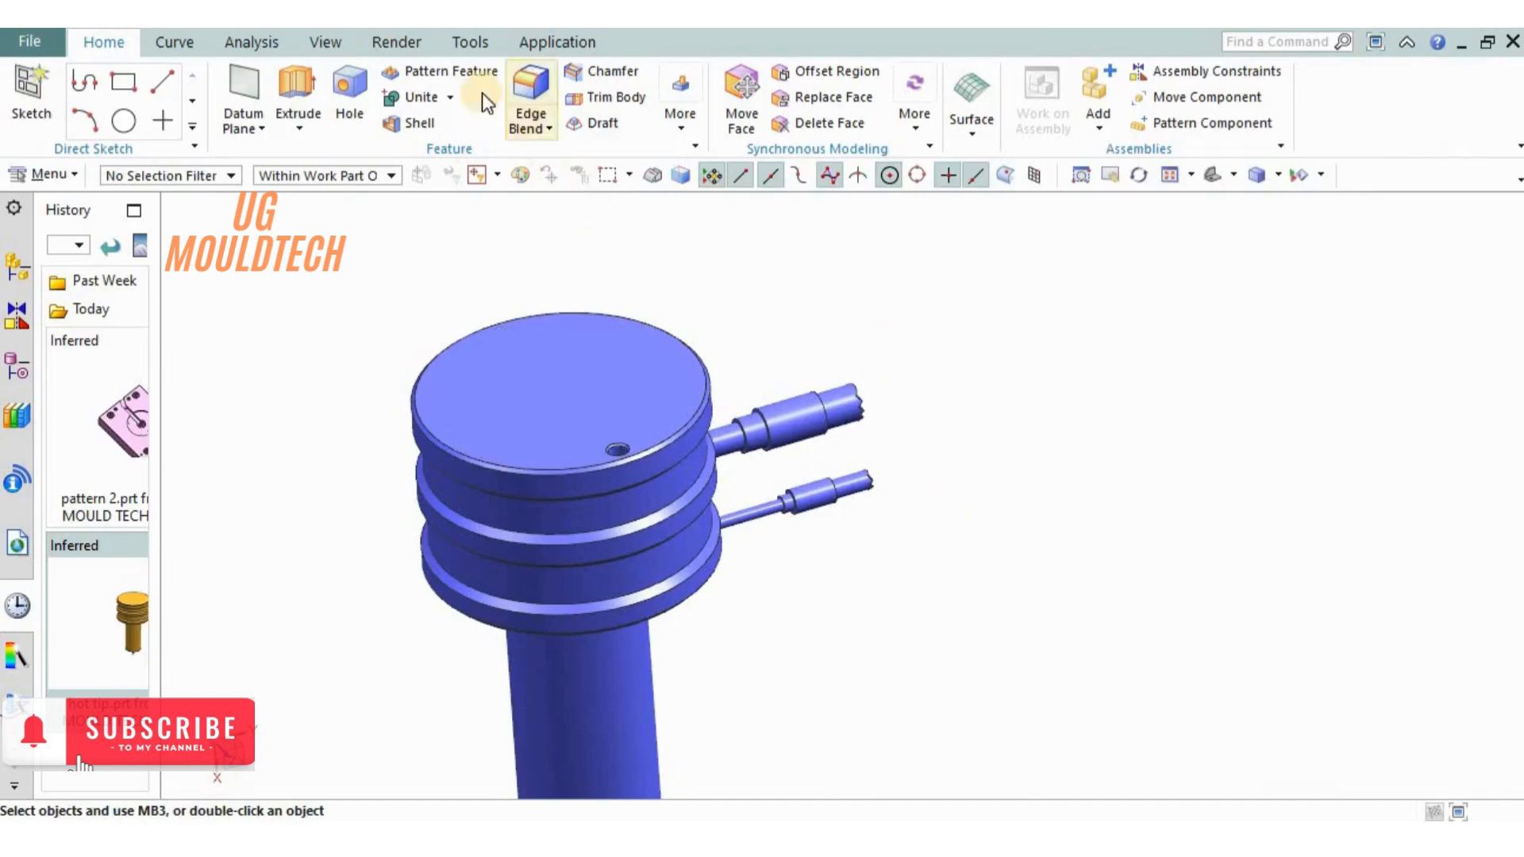
Restart the circular Pattern Feature with the head's small hole and place the rotation point at the center of the head's top edge.
click(473, 72)
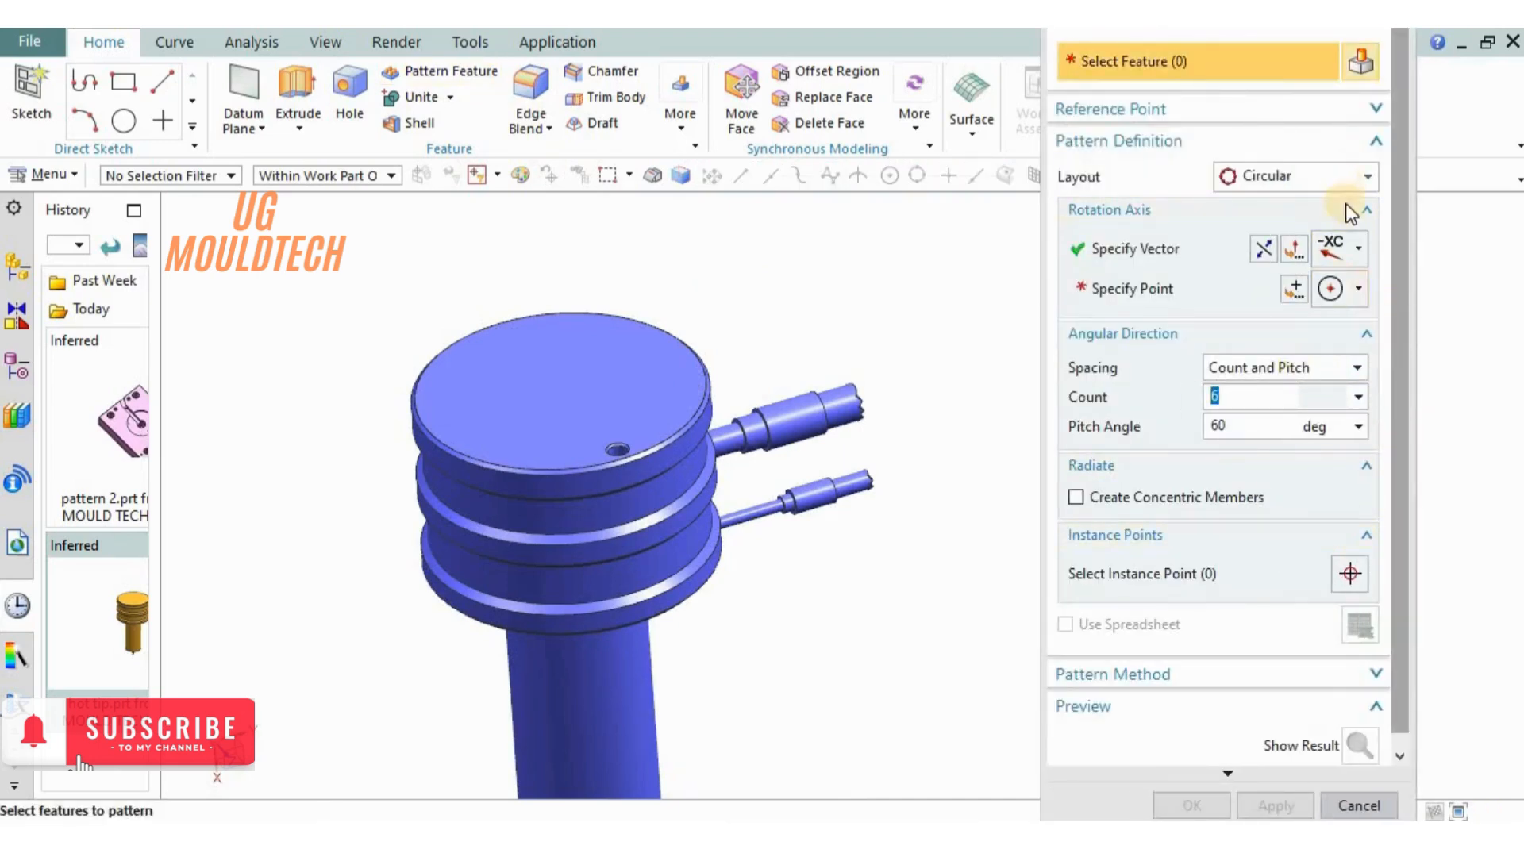
click(1331, 368)
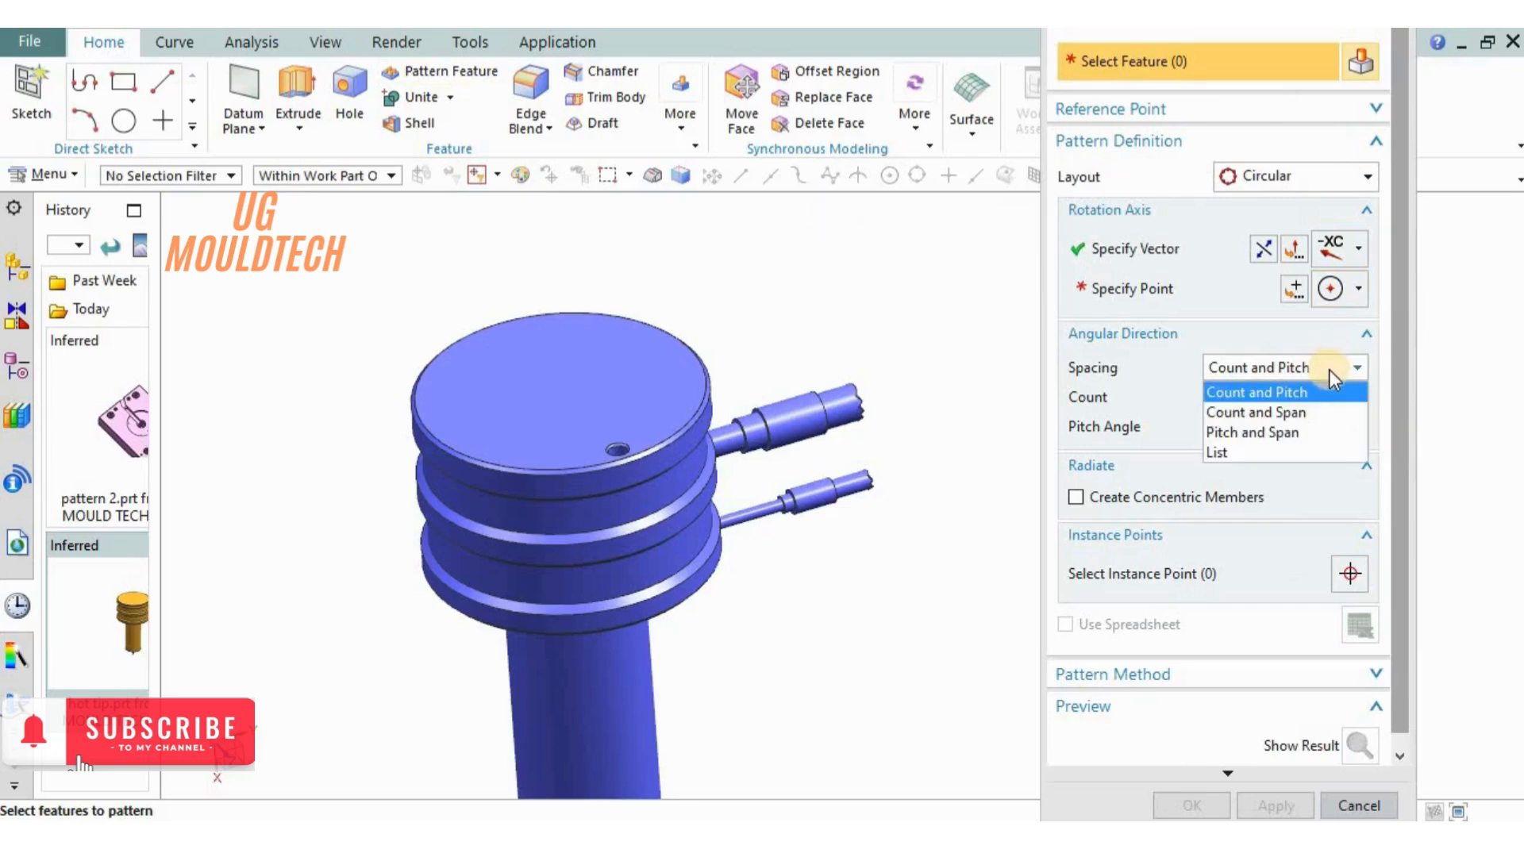
click(1233, 337)
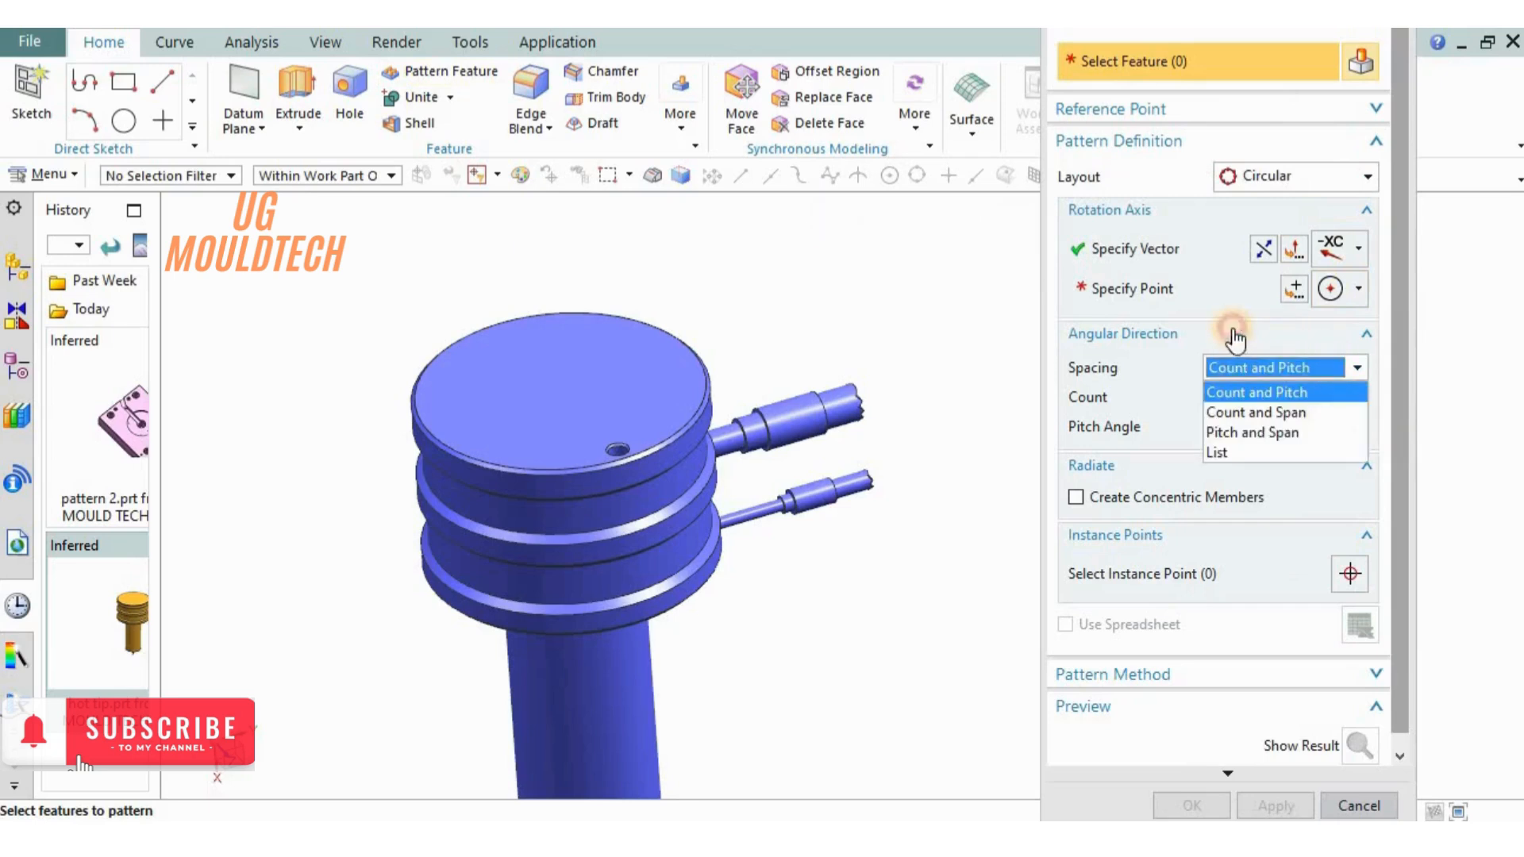
scroll(576, 437, up, 3)
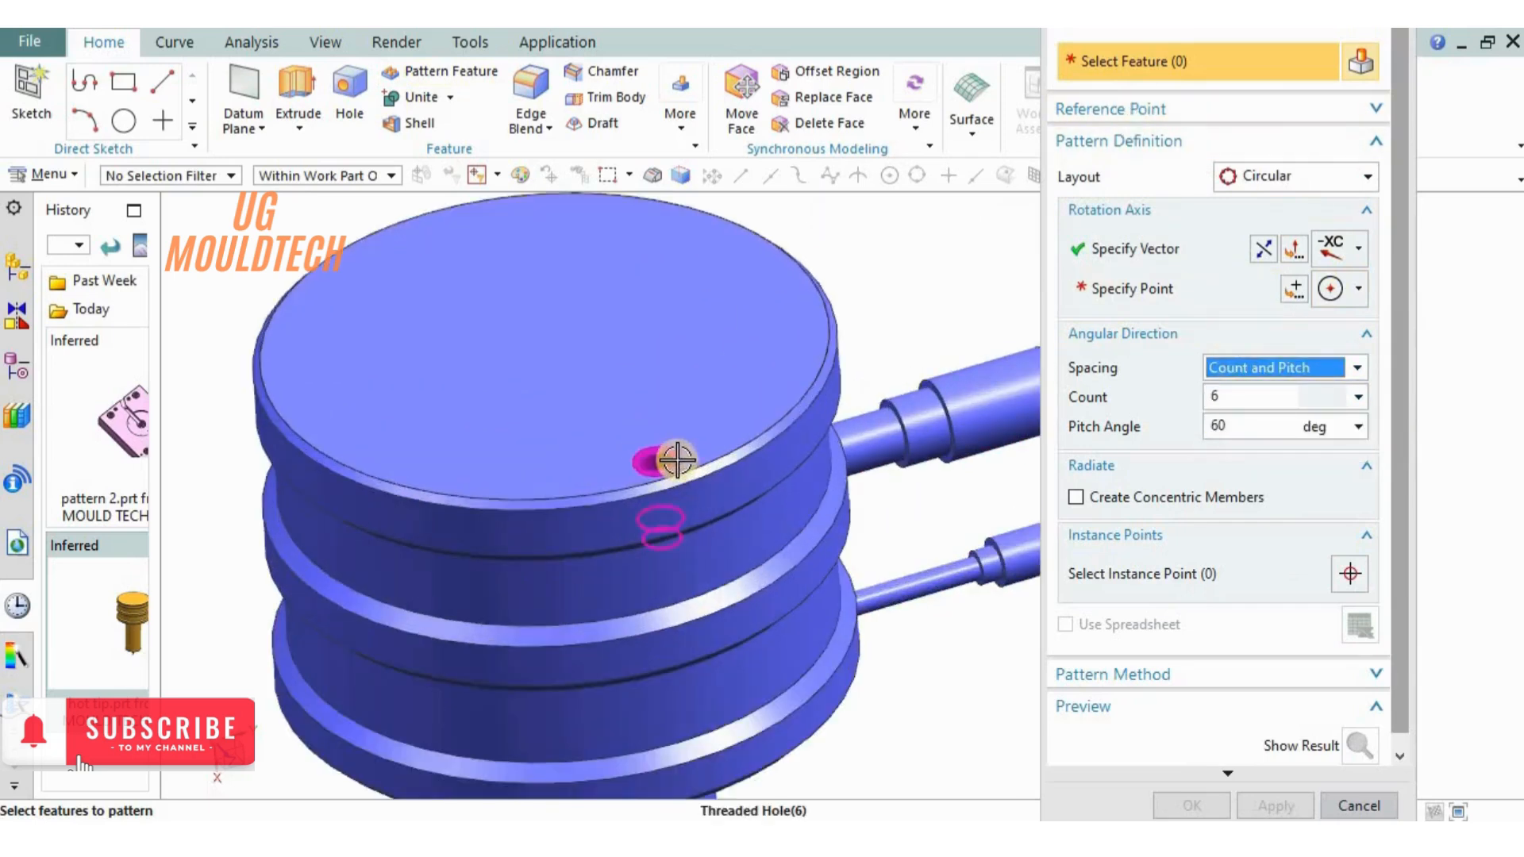
click(677, 458)
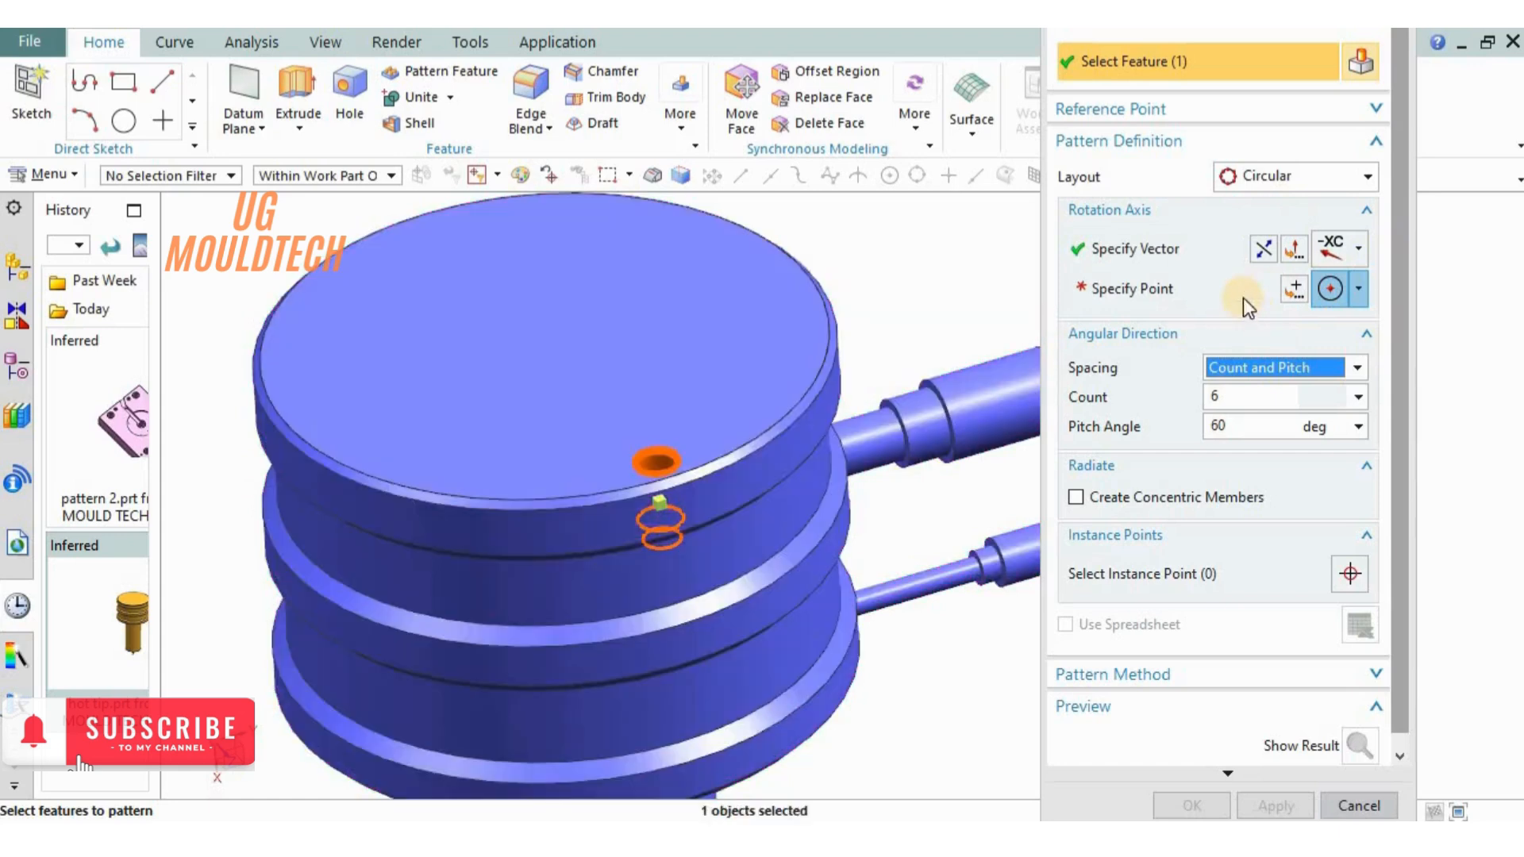
click(1336, 287)
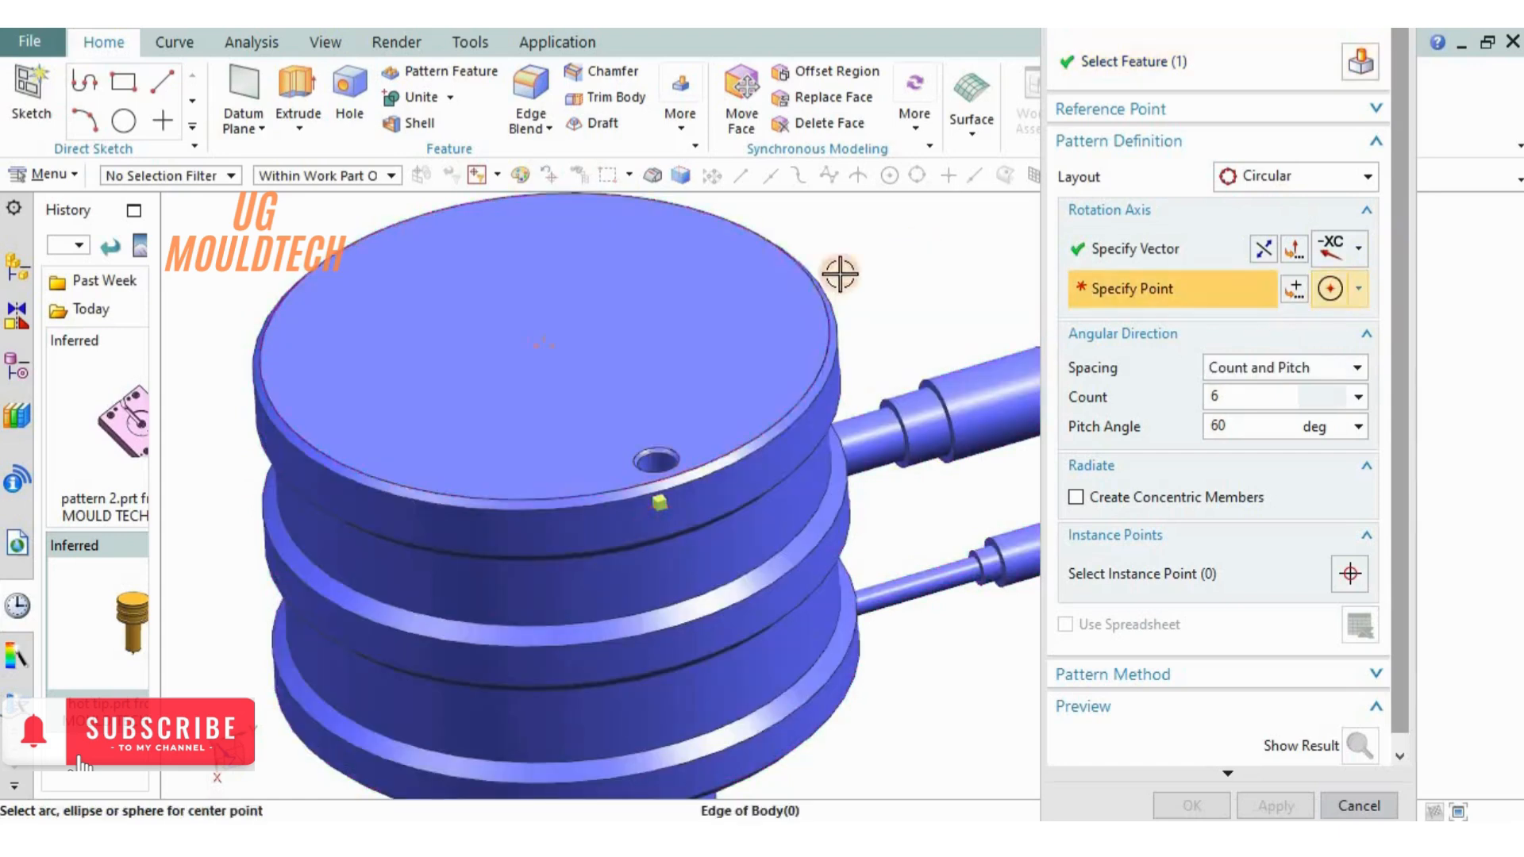
click(813, 285)
Switch the angular spacing to Count and Span, set count 8 and span angle 270 degrees, and preview the hole pattern.
click(1304, 370)
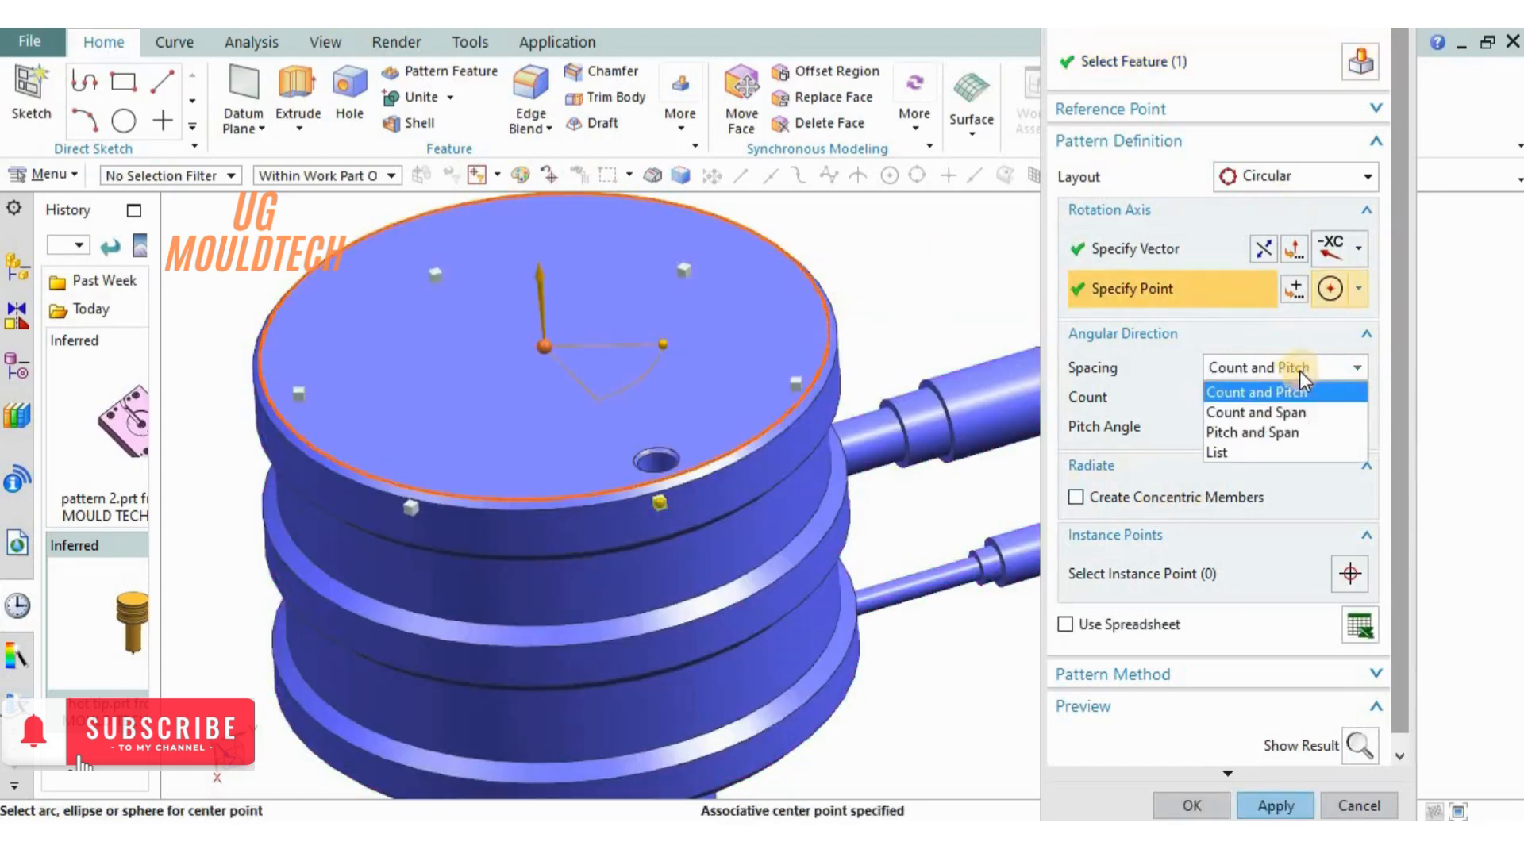
click(1286, 413)
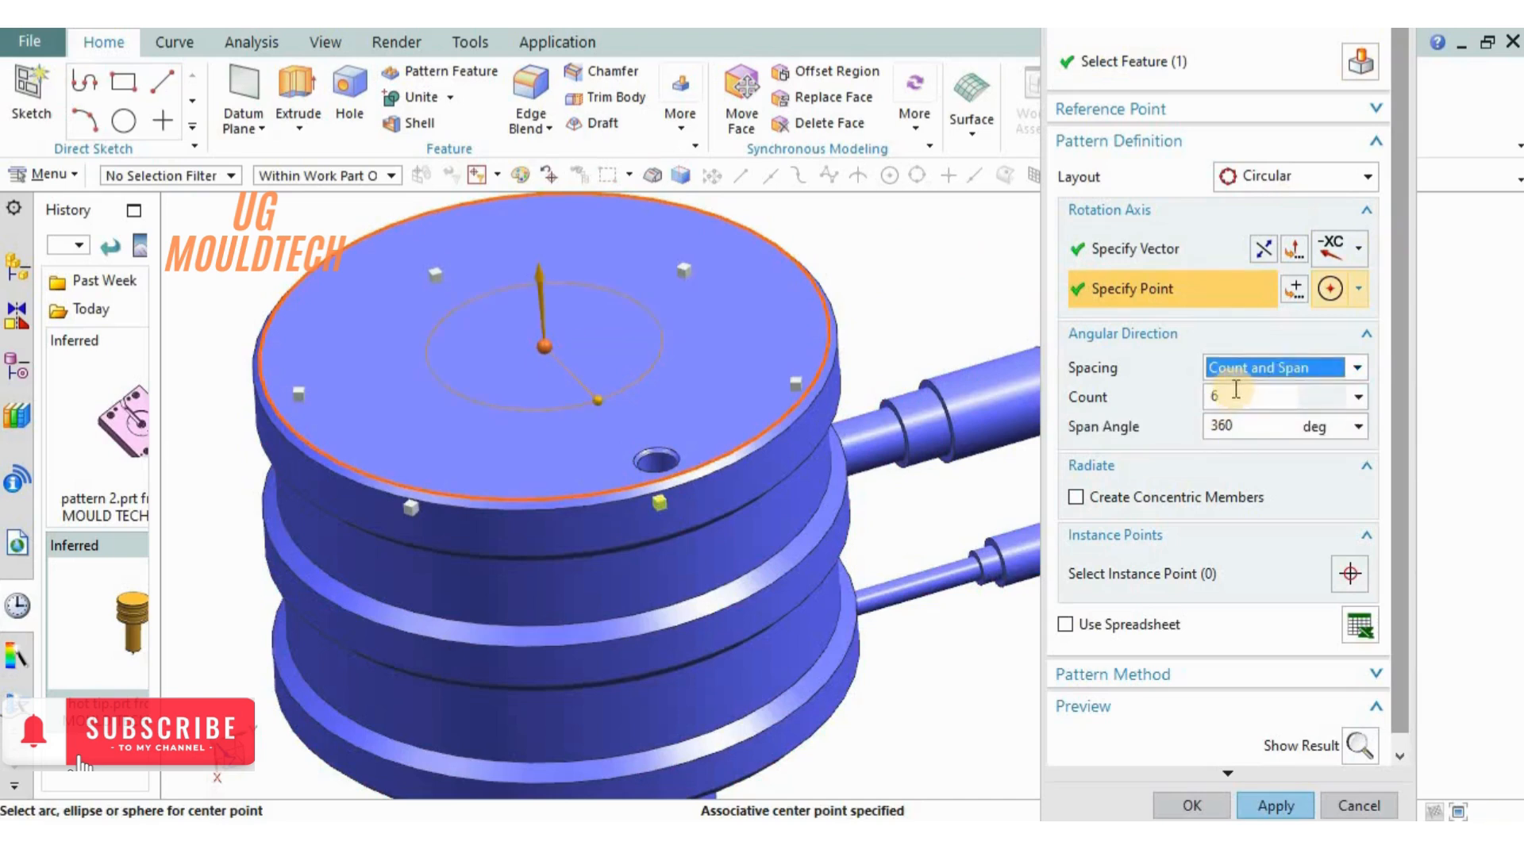
drag(1228, 389, 1193, 394)
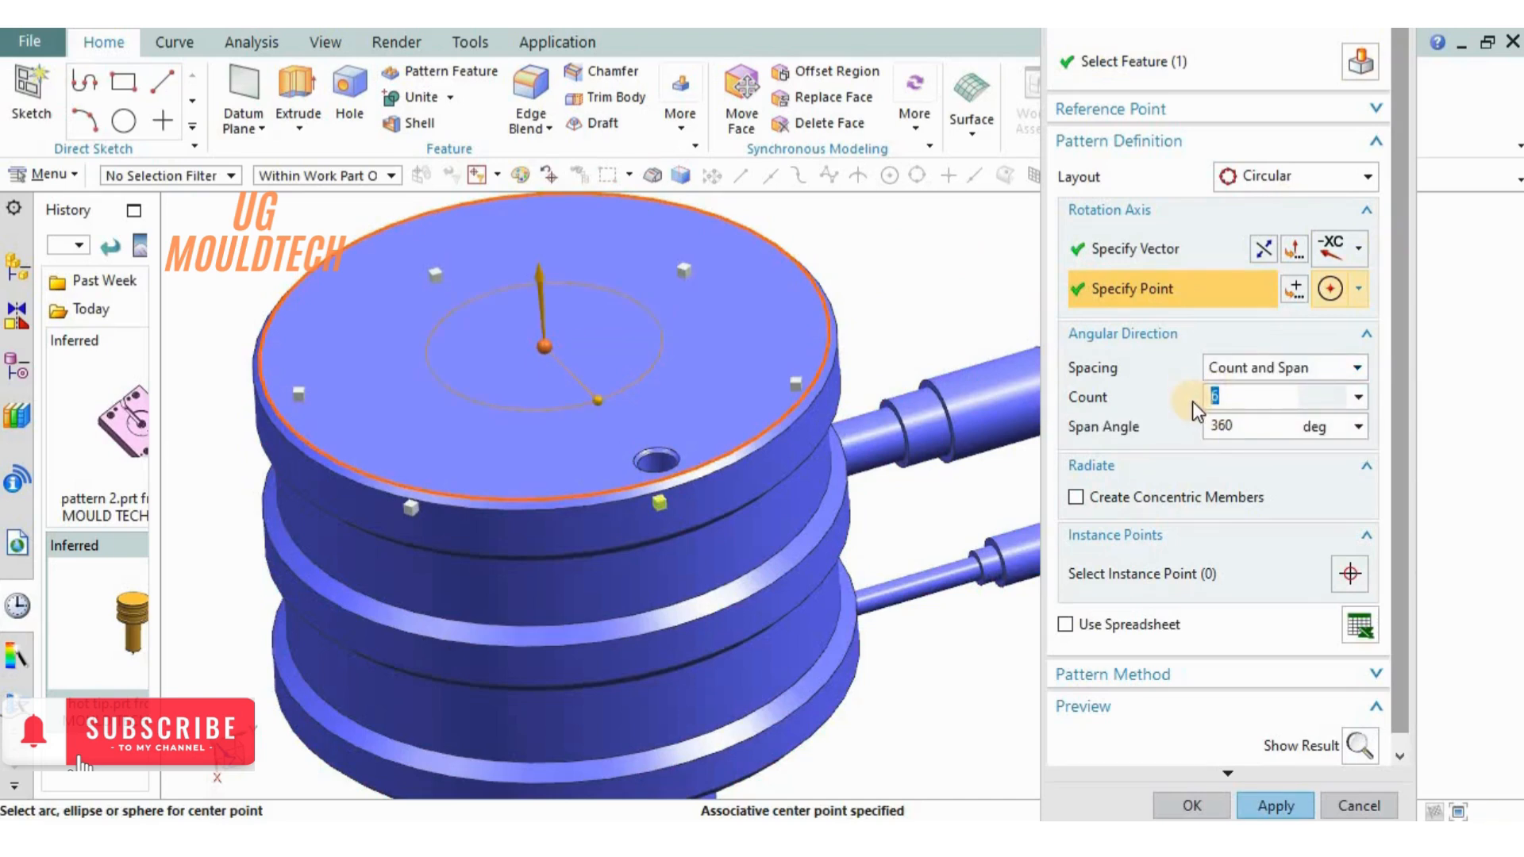
text(8)
drag(1256, 426, 1094, 431)
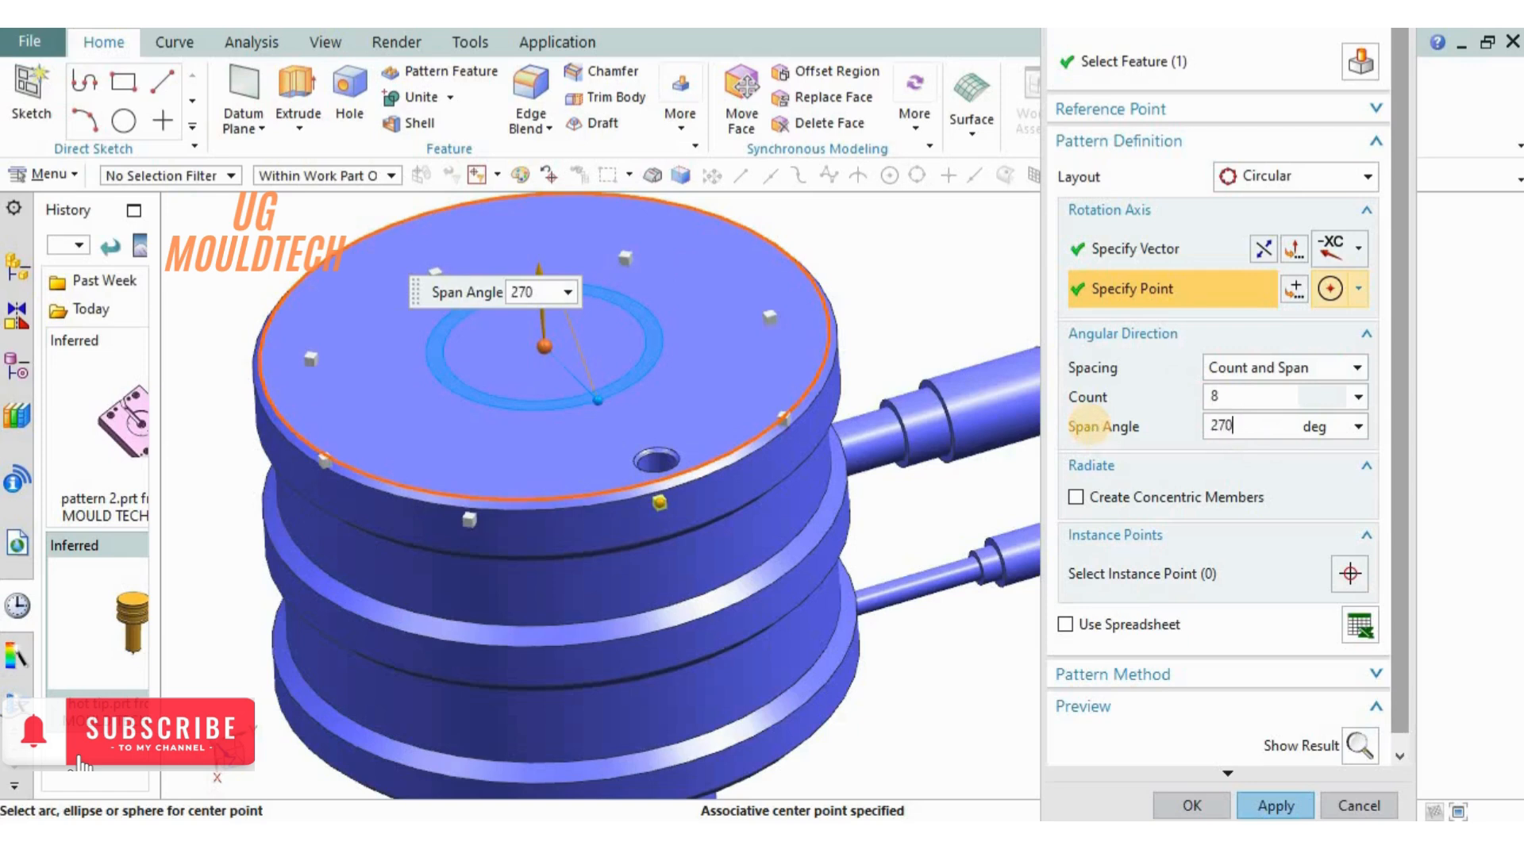
scroll(1318, 730, down, 1)
click(1355, 733)
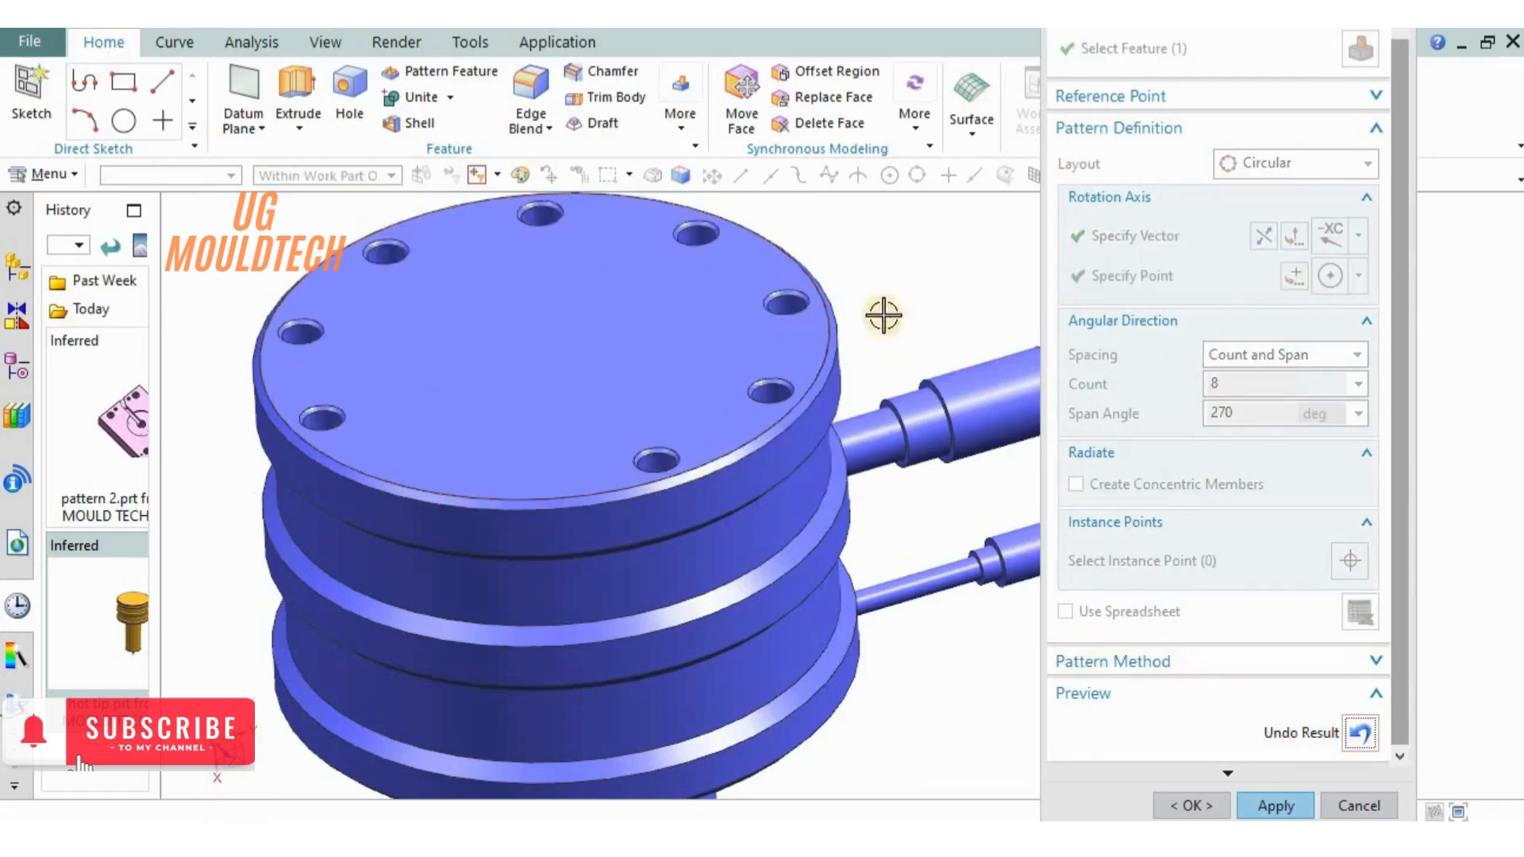
middle_drag(884, 316, 934, 238)
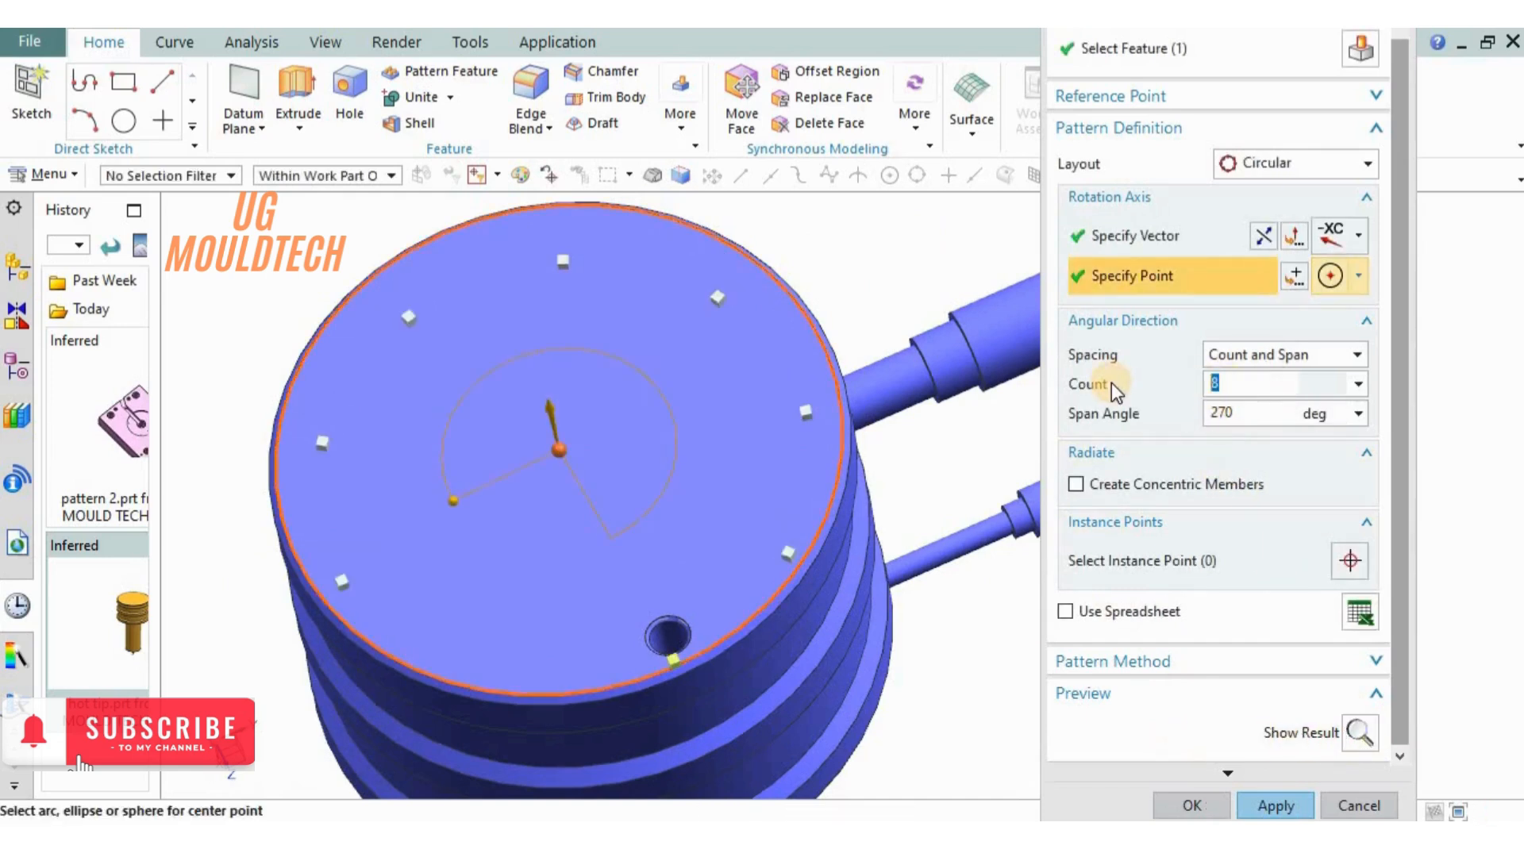
Change the pattern count to 10, preview the holes on the head, and undo the preview.
text(10)
click(1360, 732)
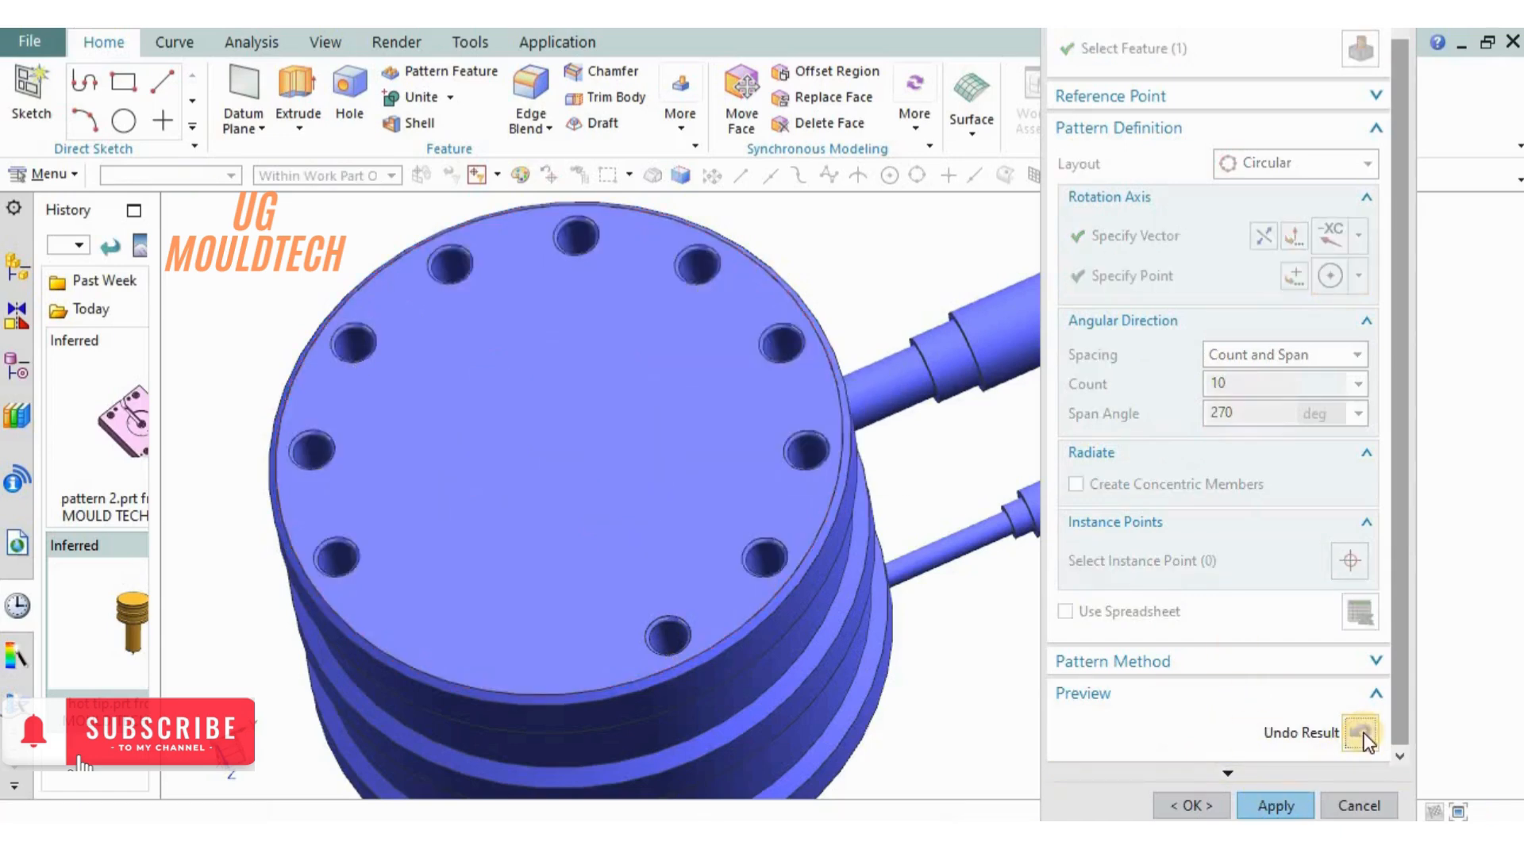
middle_drag(737, 507, 732, 474)
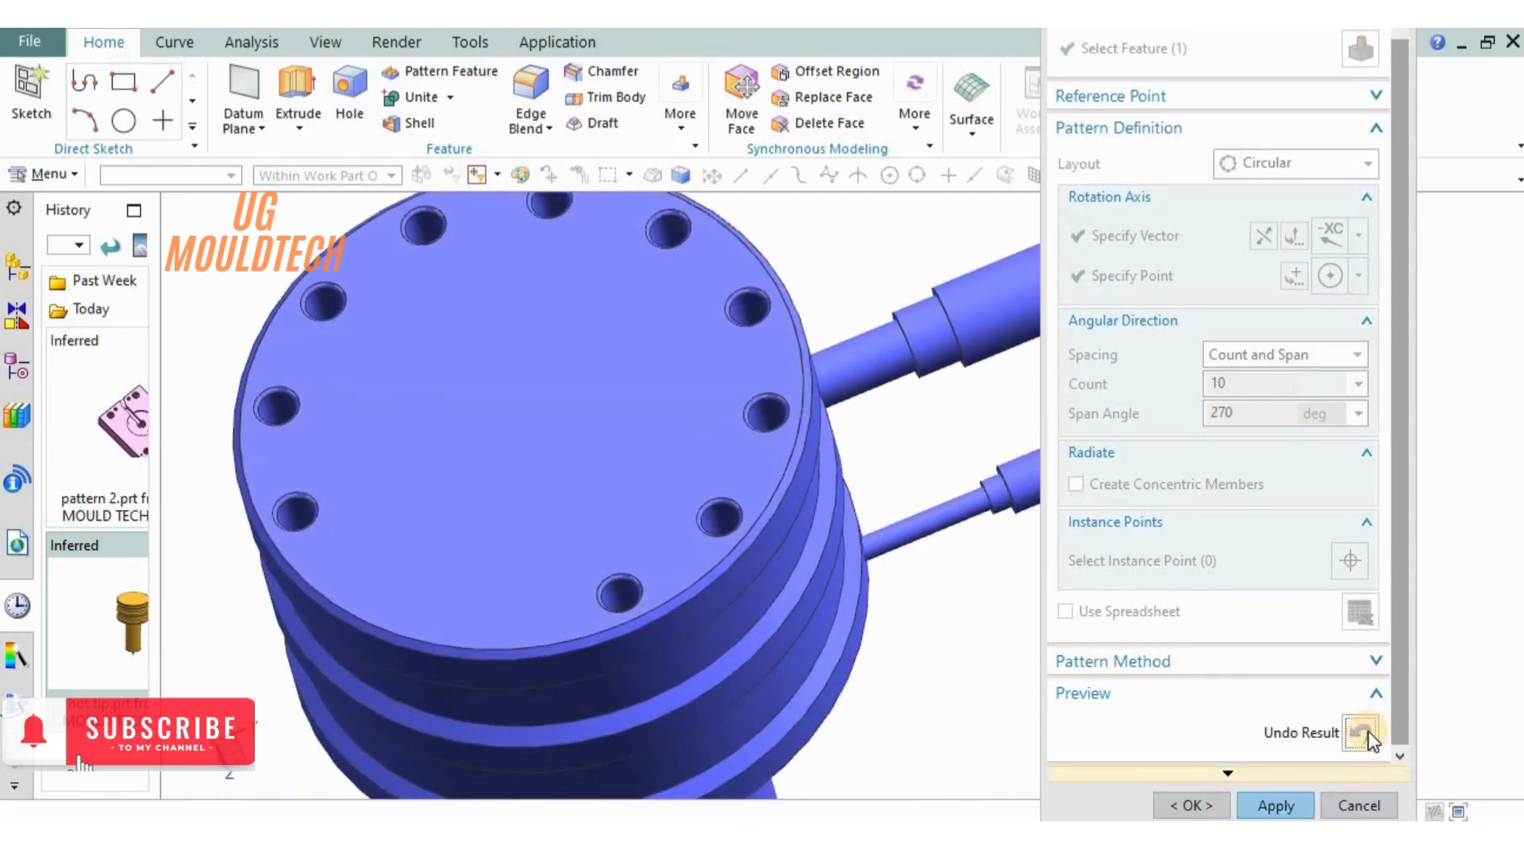
click(1359, 732)
Set the span angle to 360 degrees and the count to 12, apply the circular pattern, and inspect the head.
click(1242, 413)
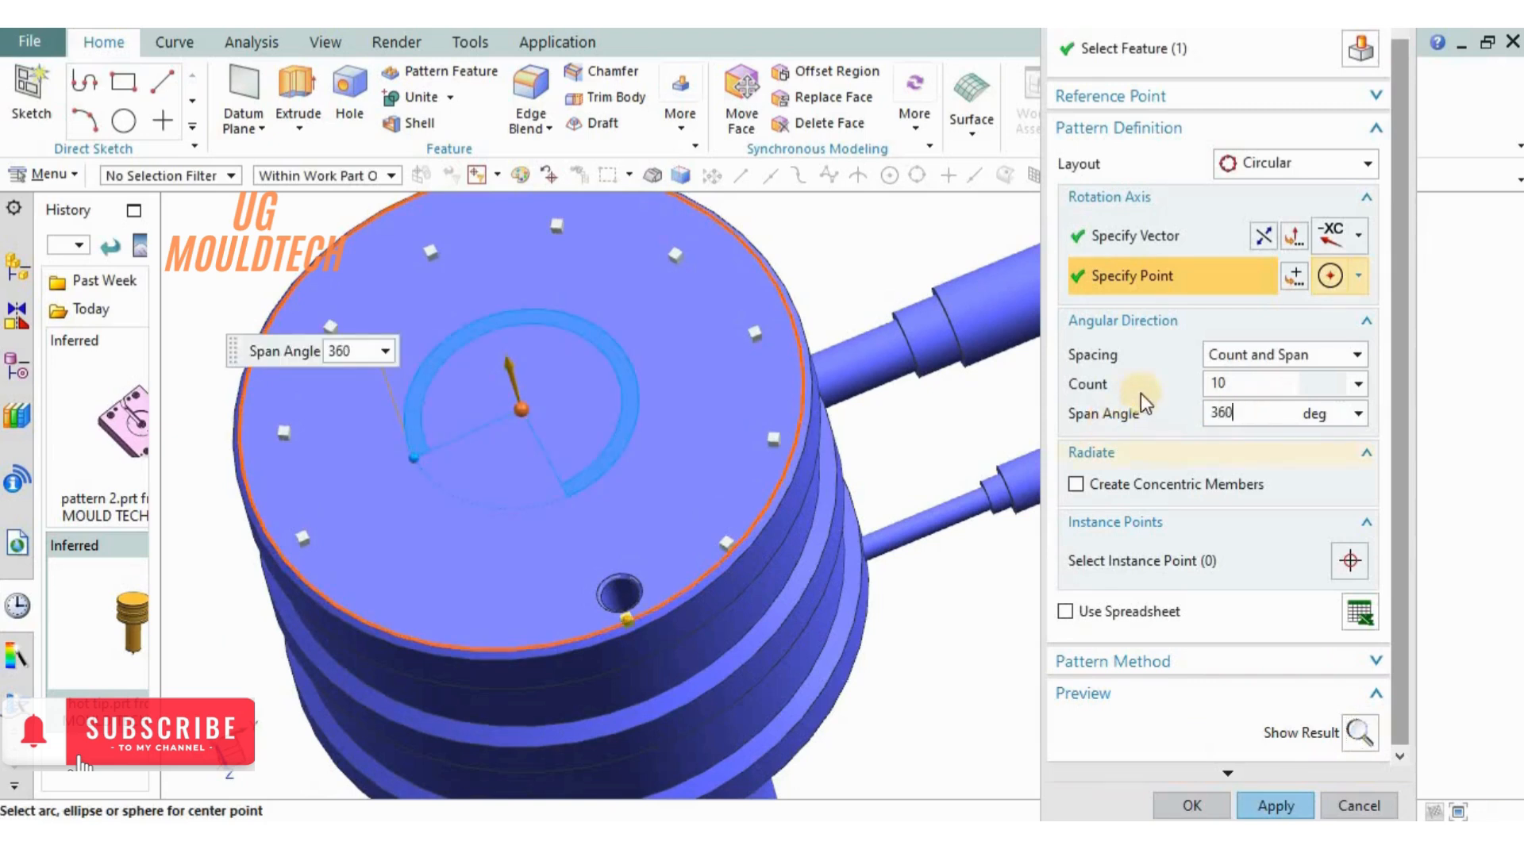
click(1226, 381)
text(12)
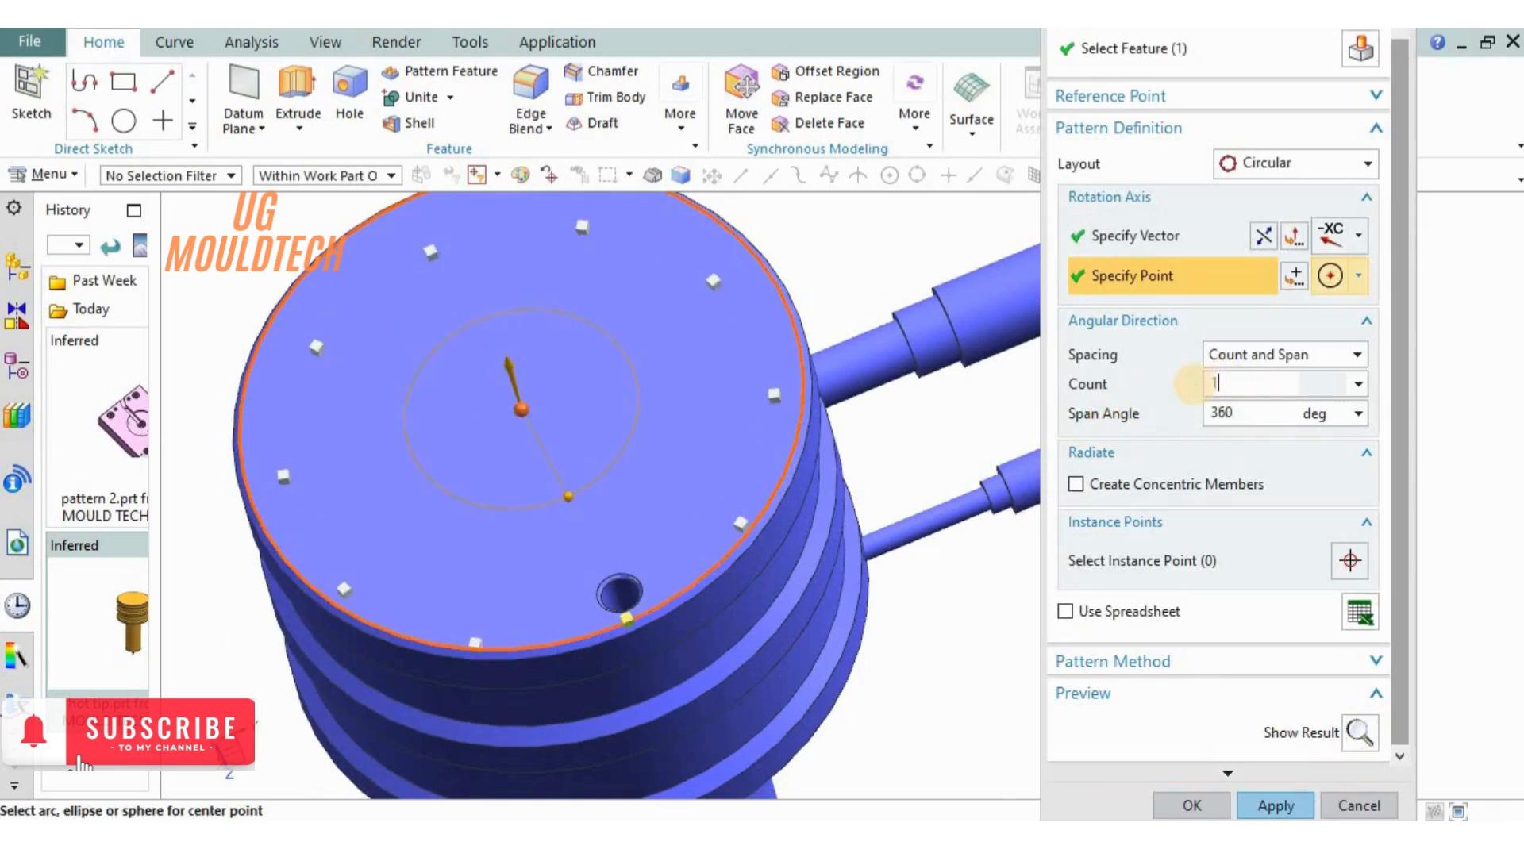
click(1273, 807)
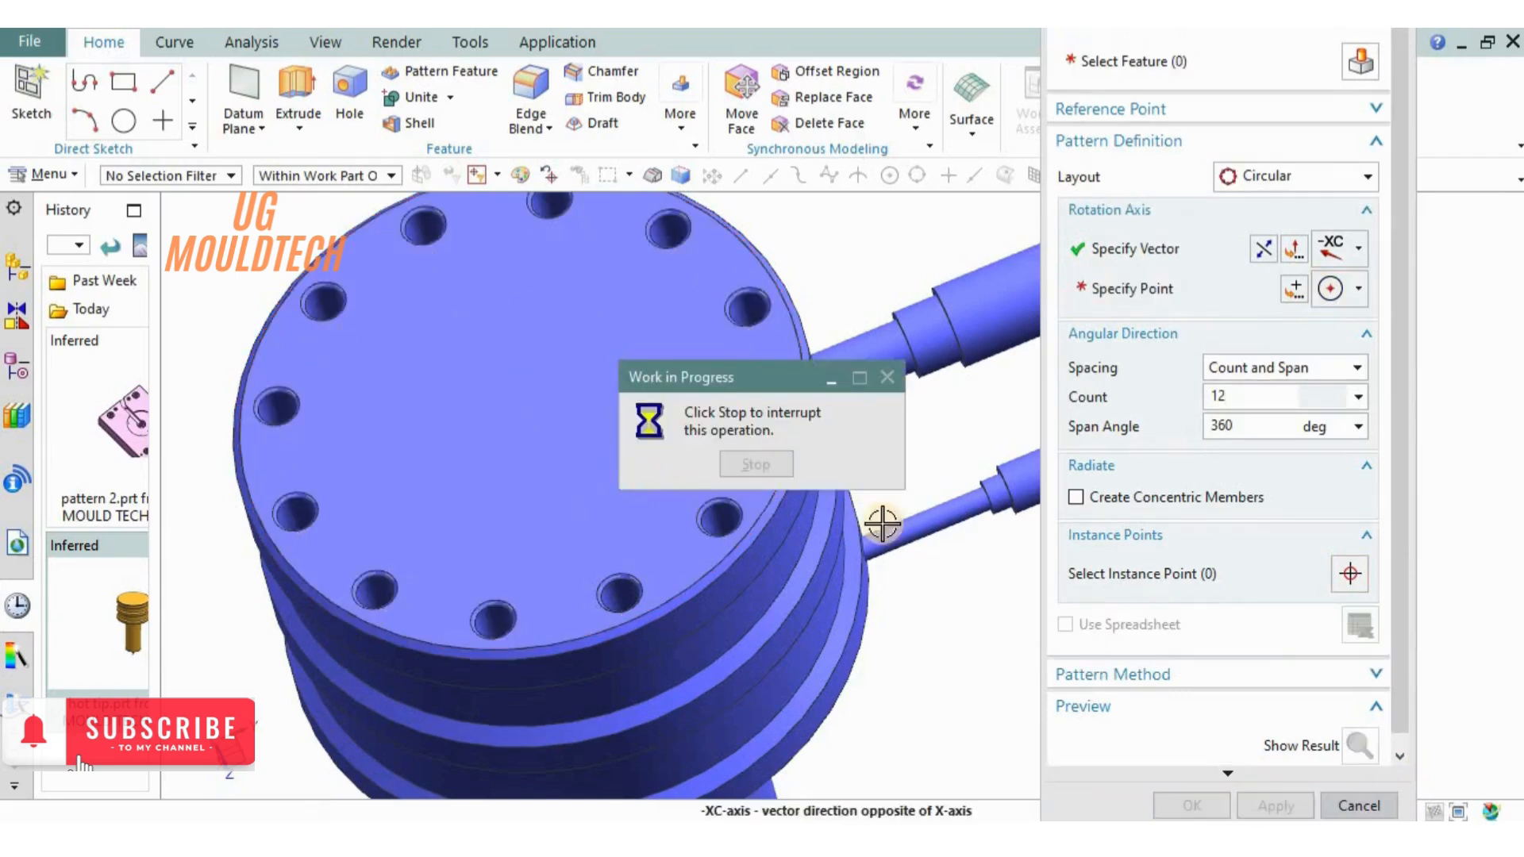
middle_drag(908, 473, 870, 583)
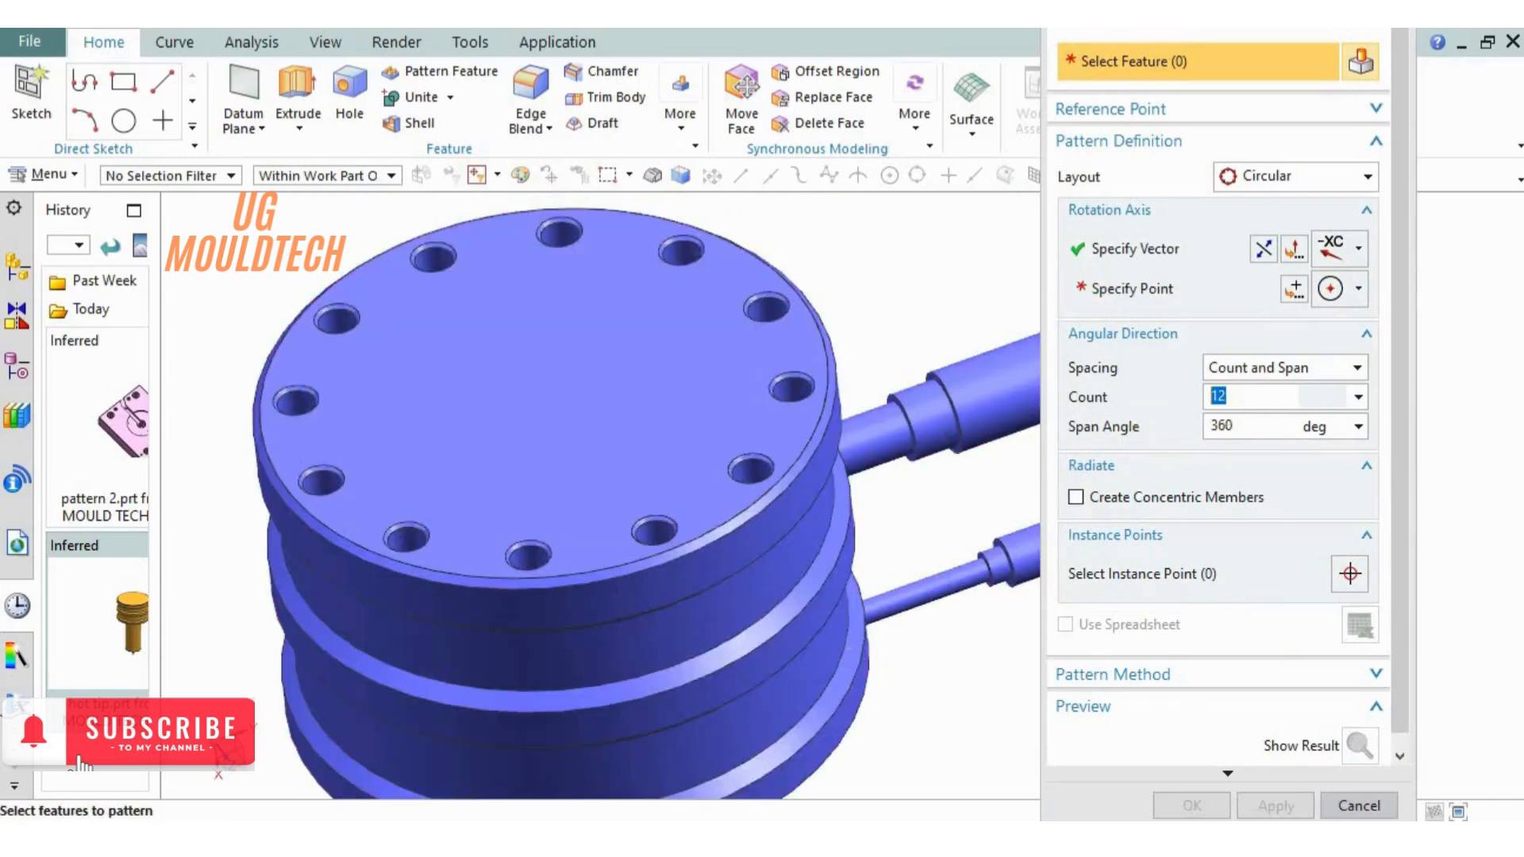
click(1345, 366)
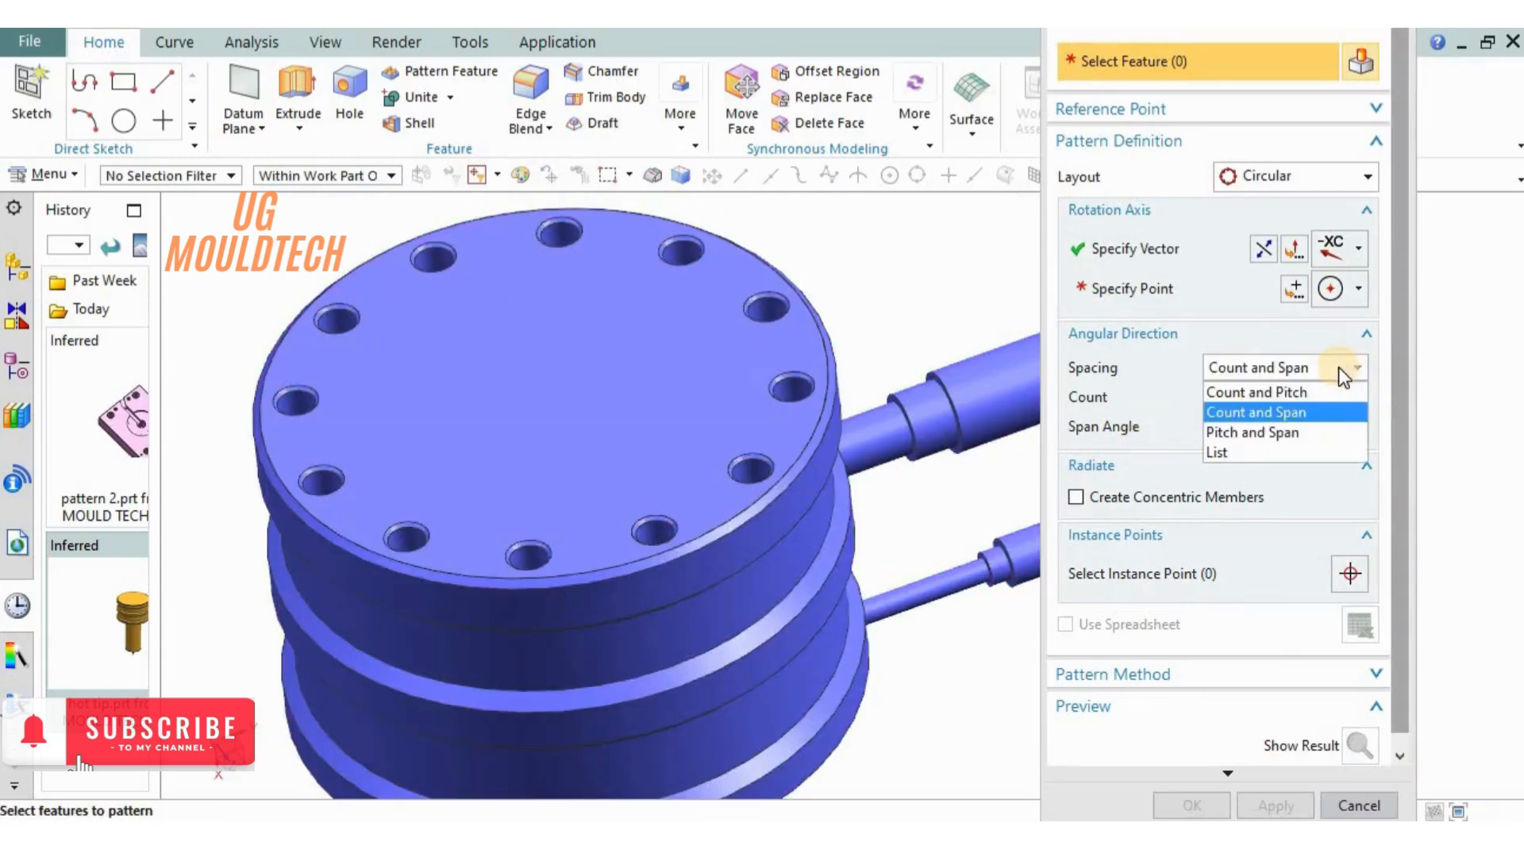
click(1278, 432)
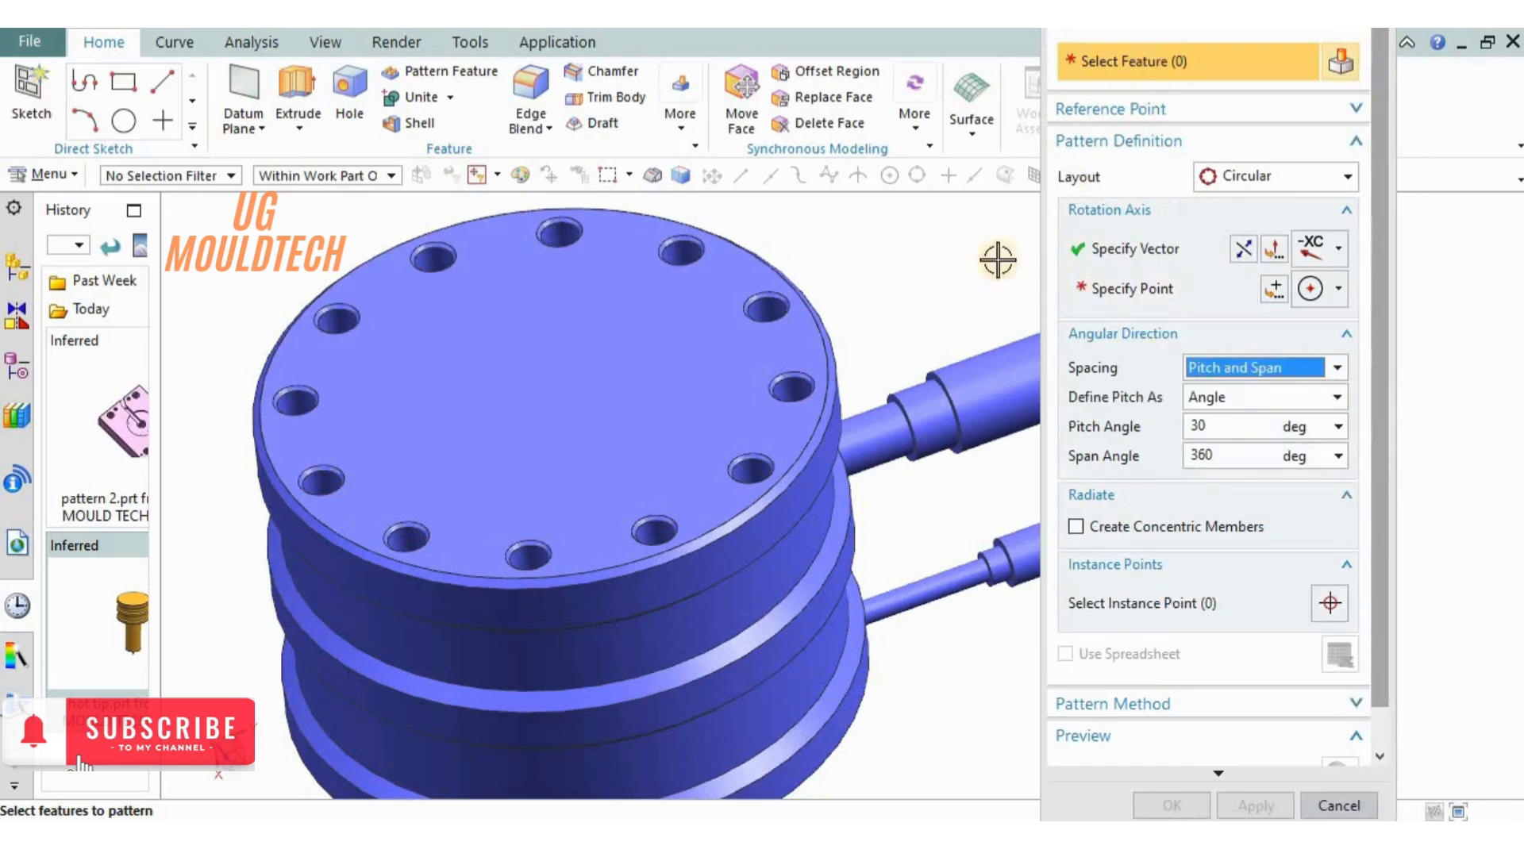
click(1339, 806)
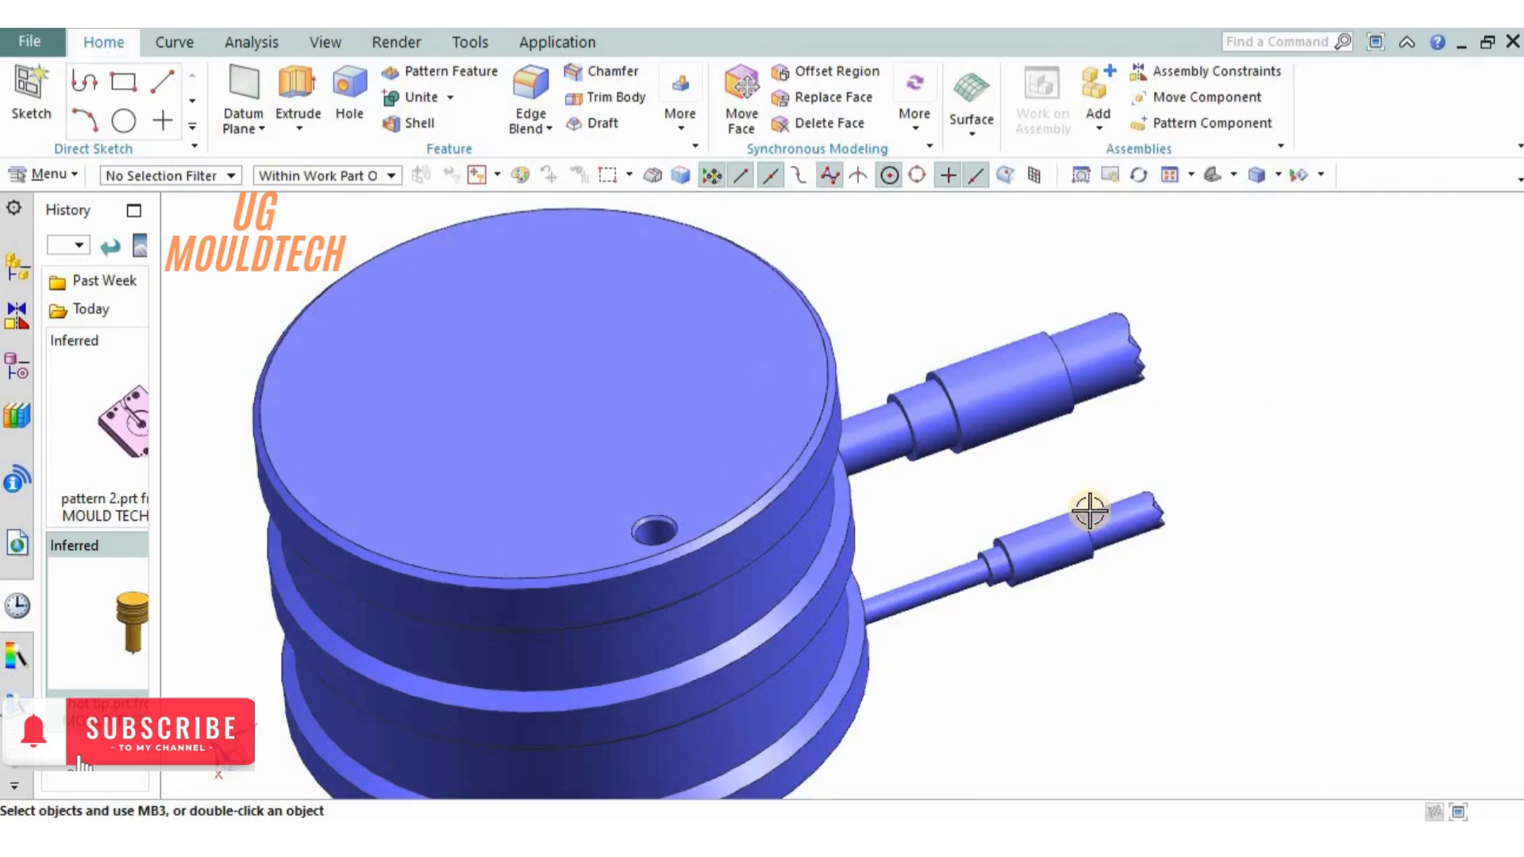
Start a circular Pattern Feature of the head's small hole with Pitch and Span spacing, centered on the head's top circular edge.
click(435, 76)
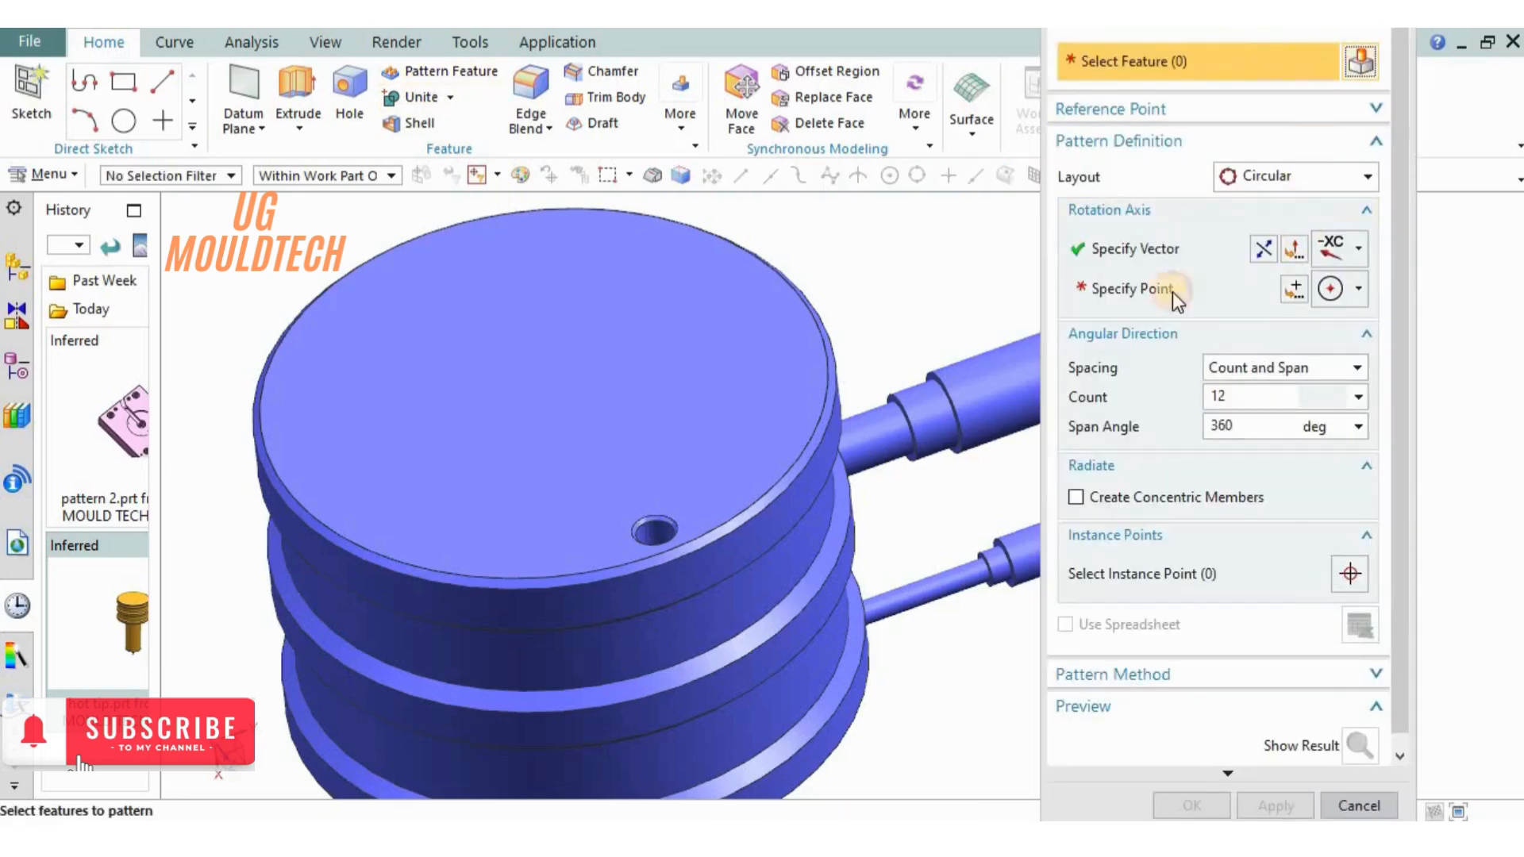
click(655, 530)
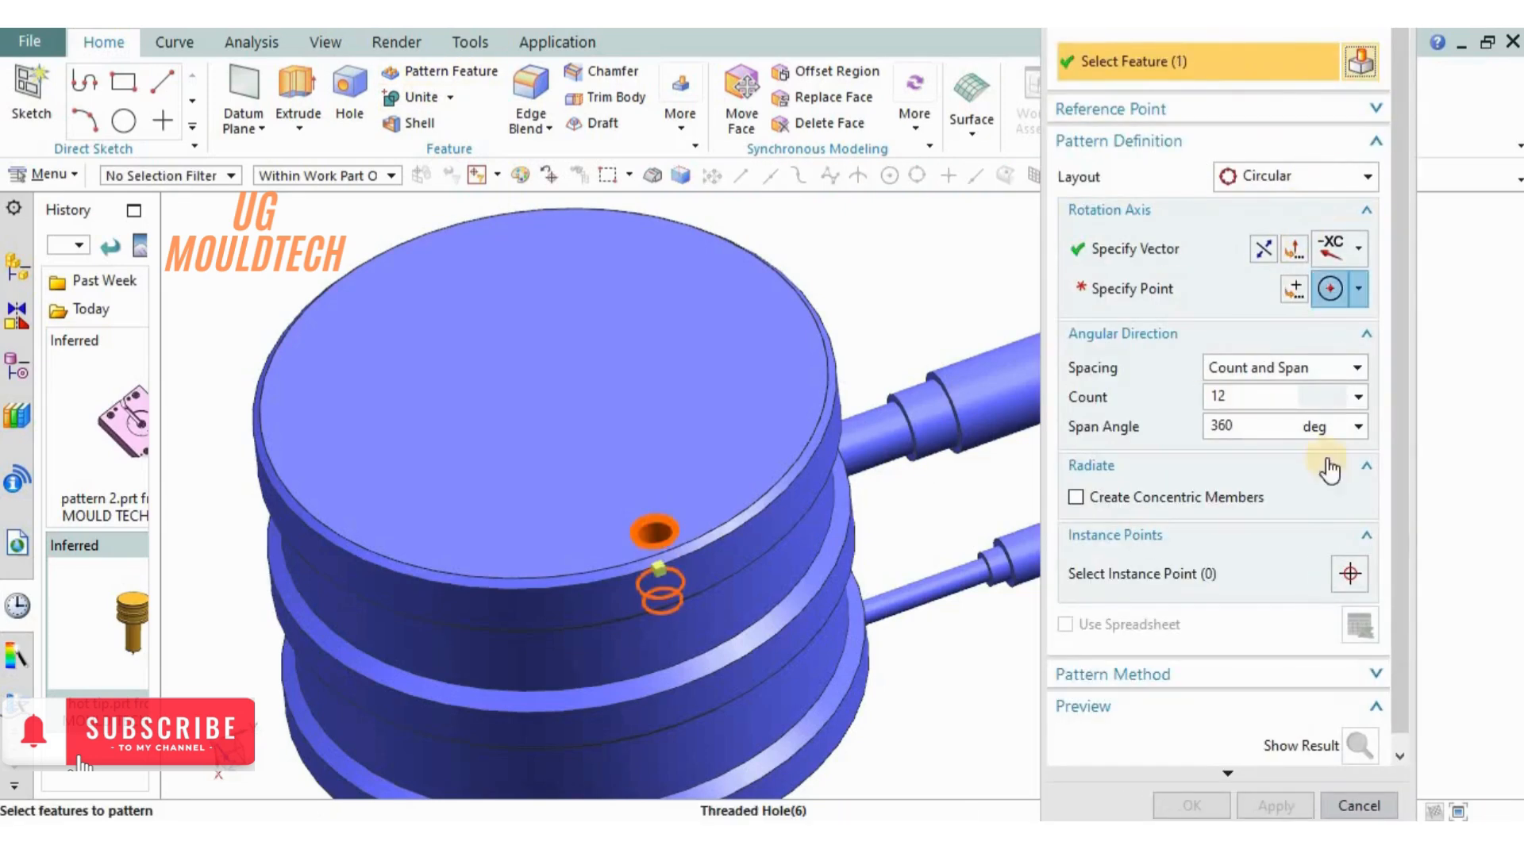
click(1306, 375)
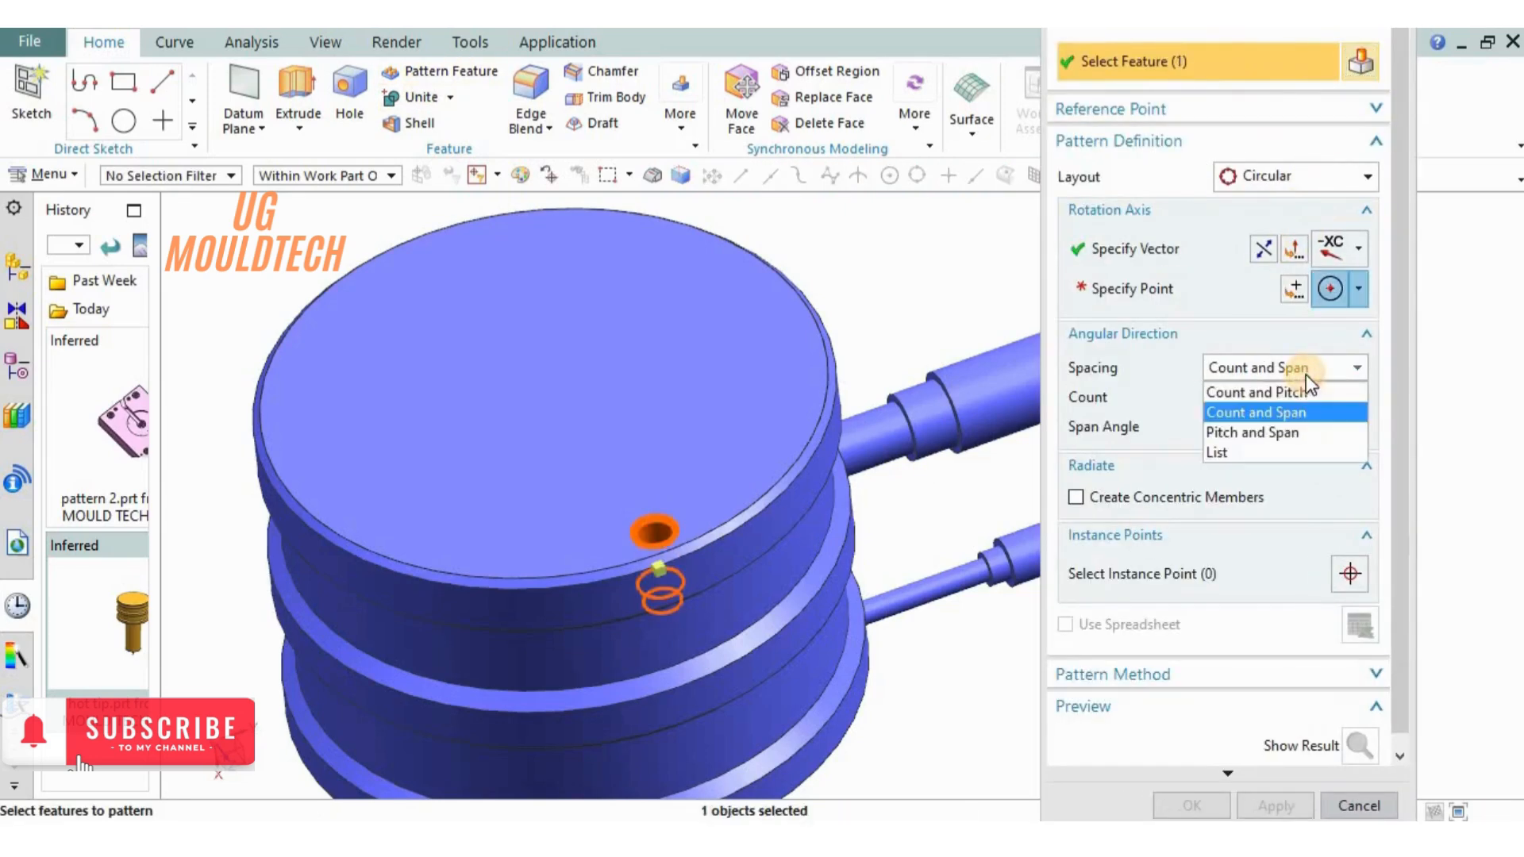
click(1303, 440)
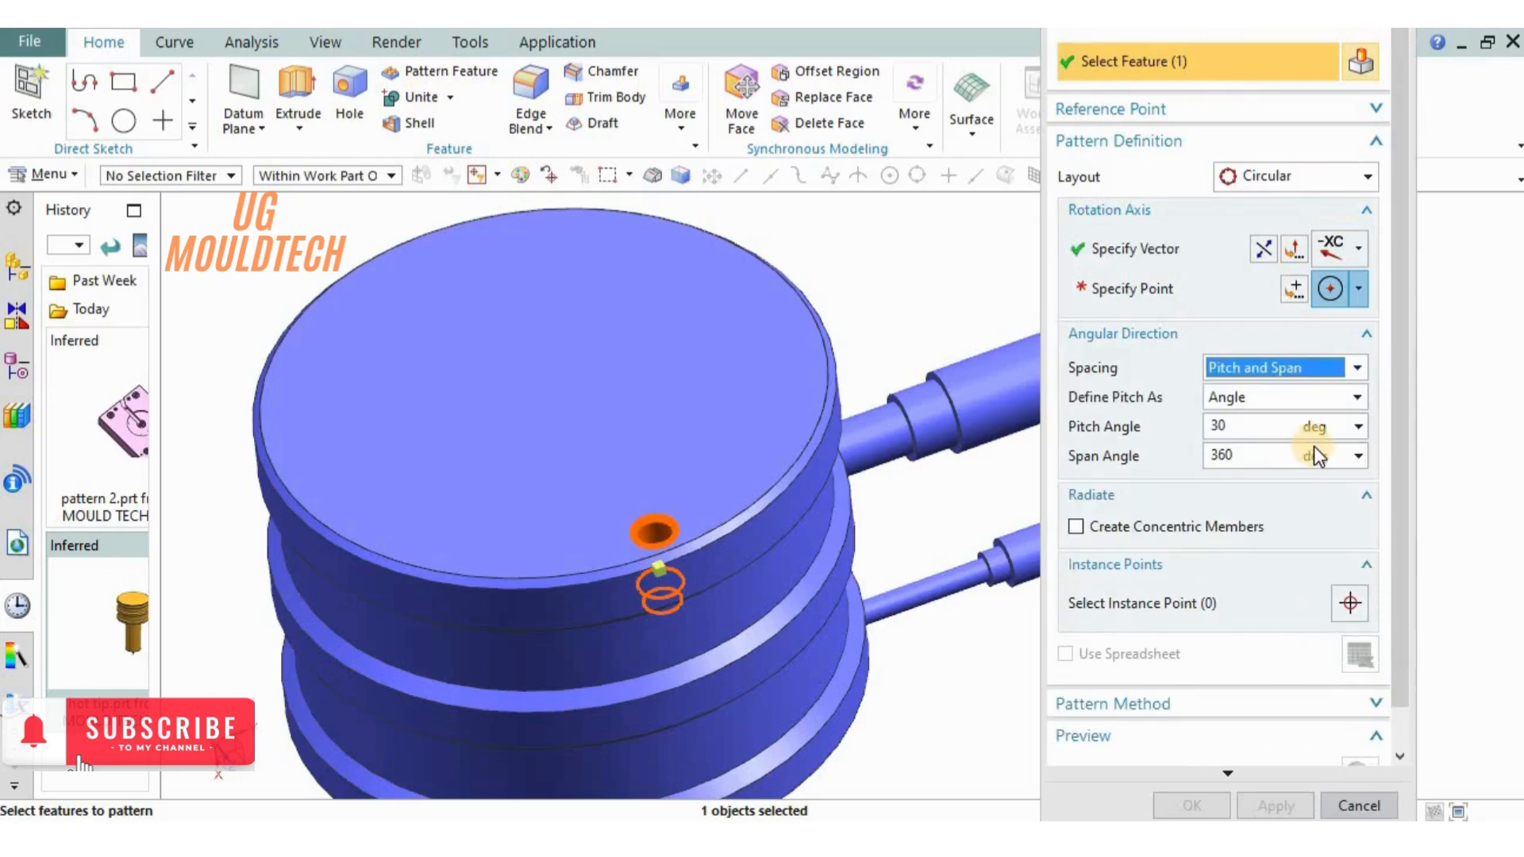
click(1341, 297)
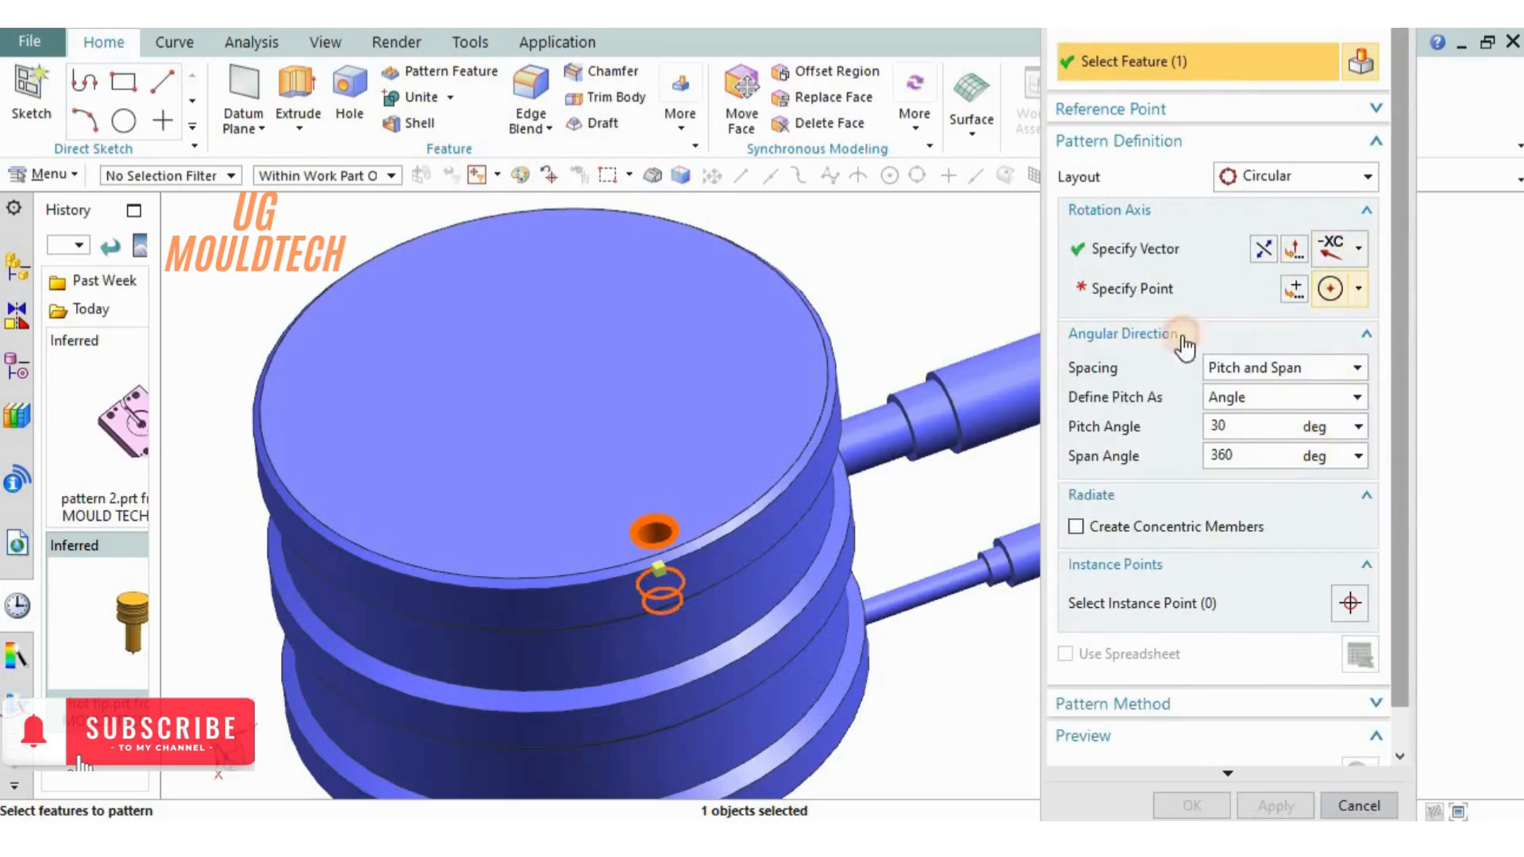
click(822, 321)
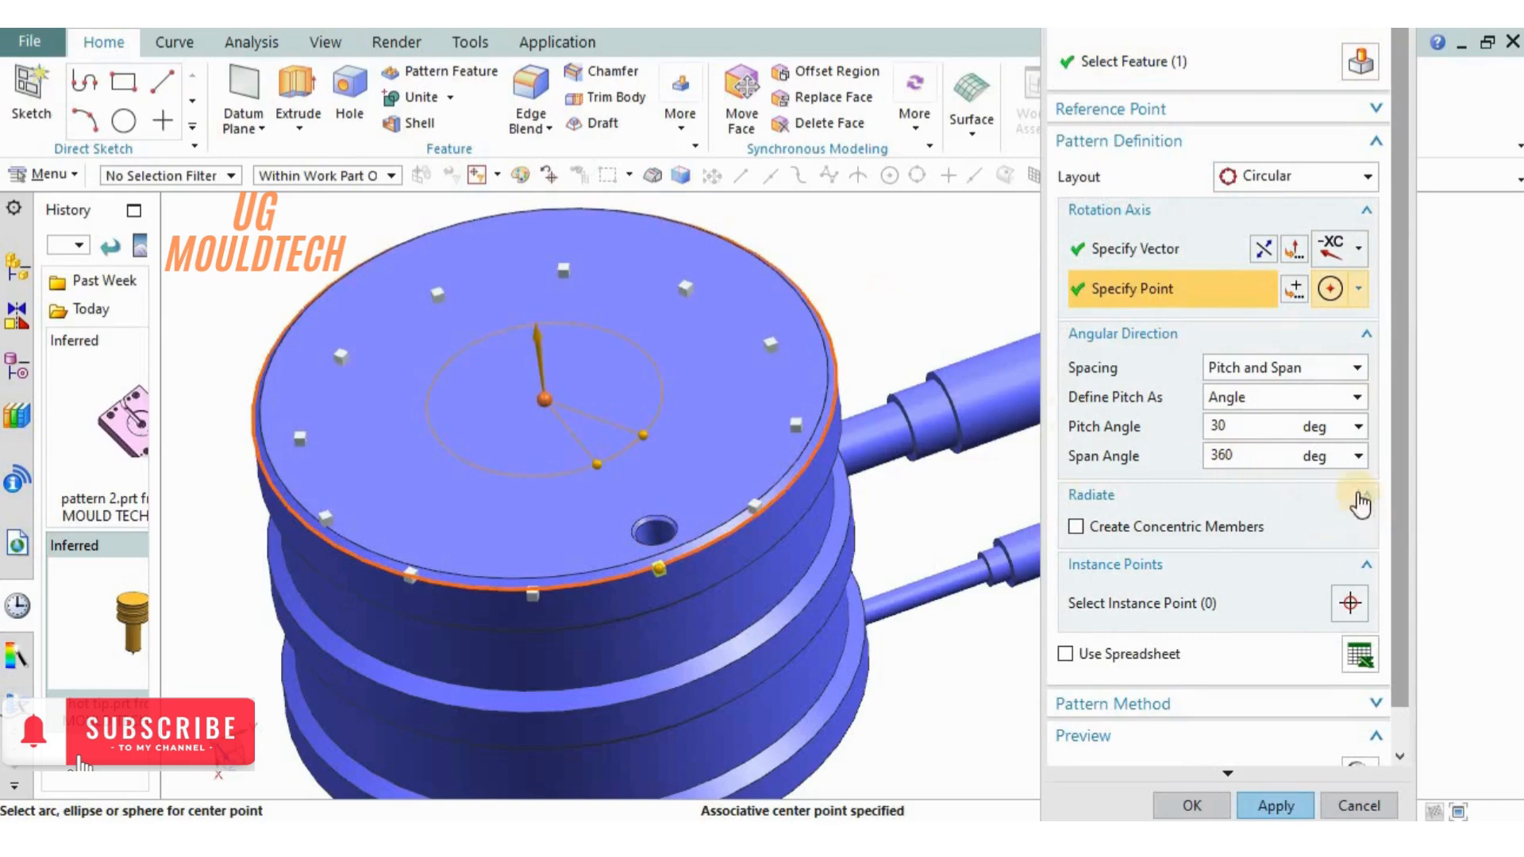
Set the pitch angle to 45 degrees, apply the circular hole pattern, and inspect the holes on the tip's head.
click(1217, 427)
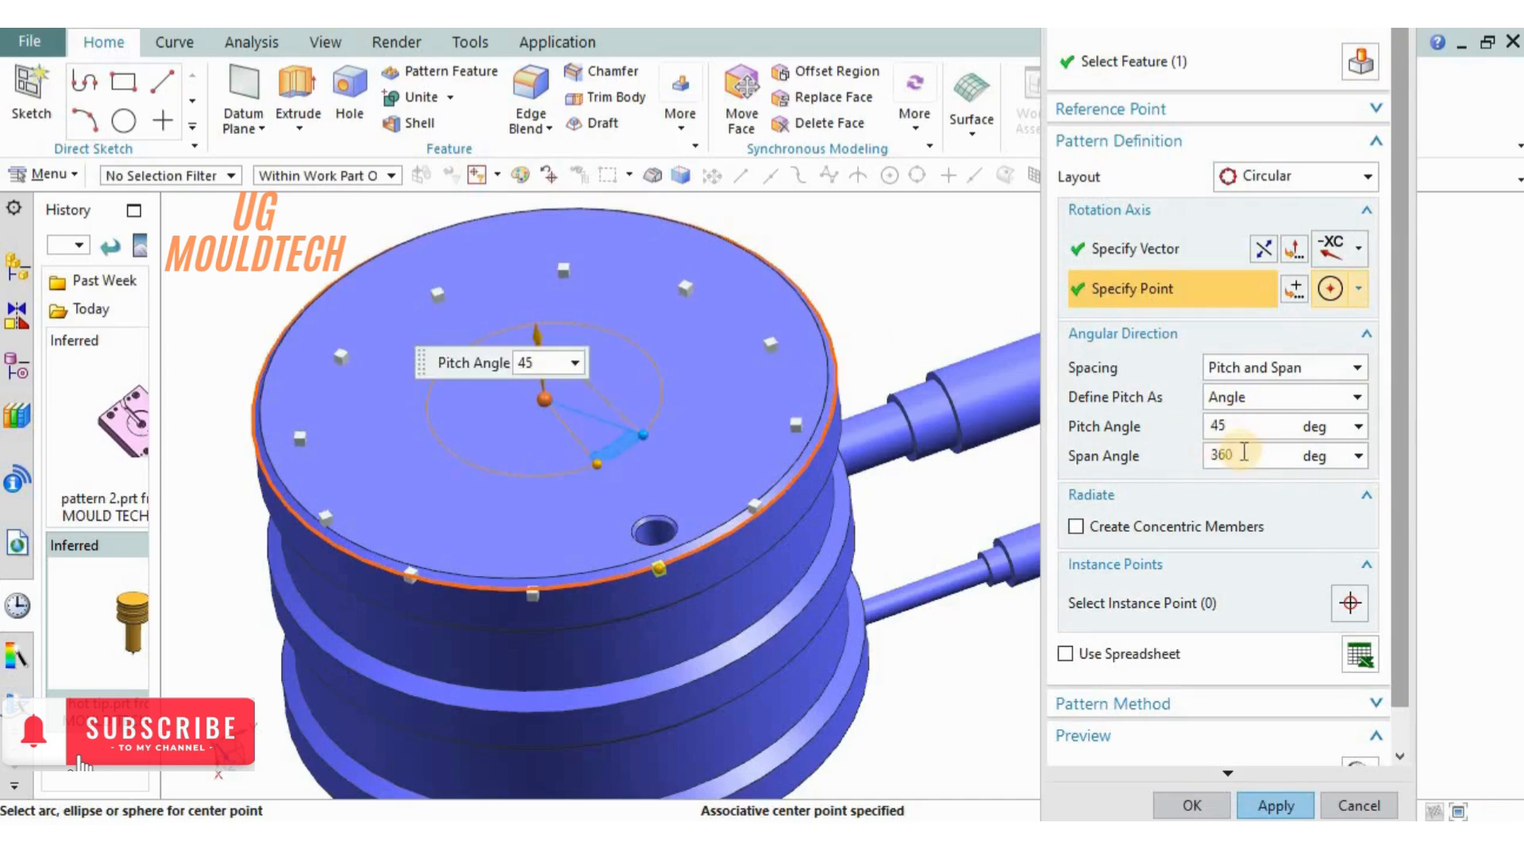
click(1262, 803)
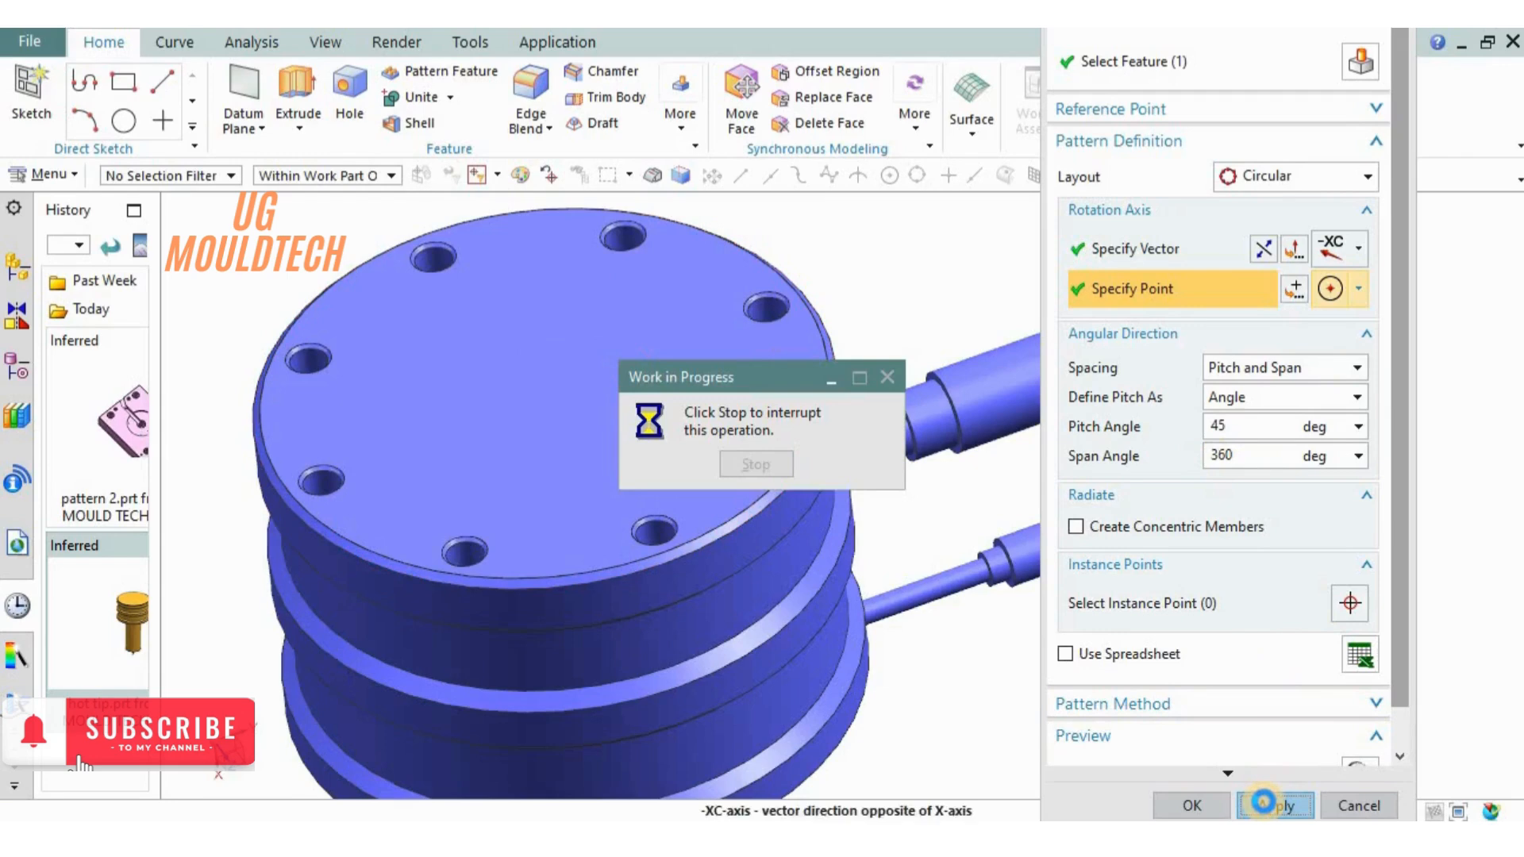
middle_drag(913, 325, 964, 230)
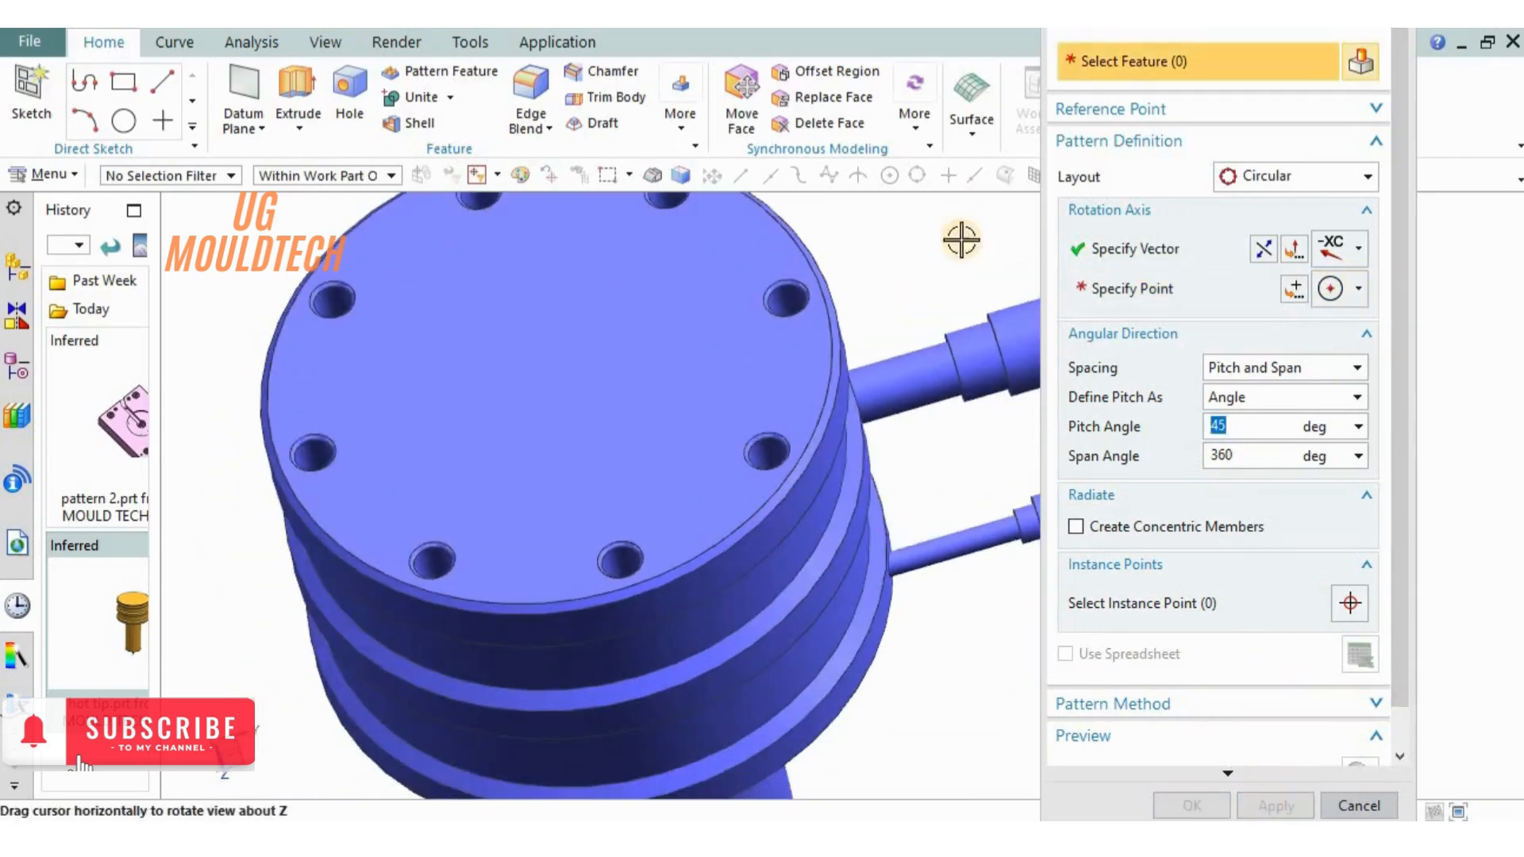
Inspect the circular hole pattern on the head and leave the Pattern Feature command.
middle_drag(912, 296, 877, 353)
scroll(1238, 726, down, 1)
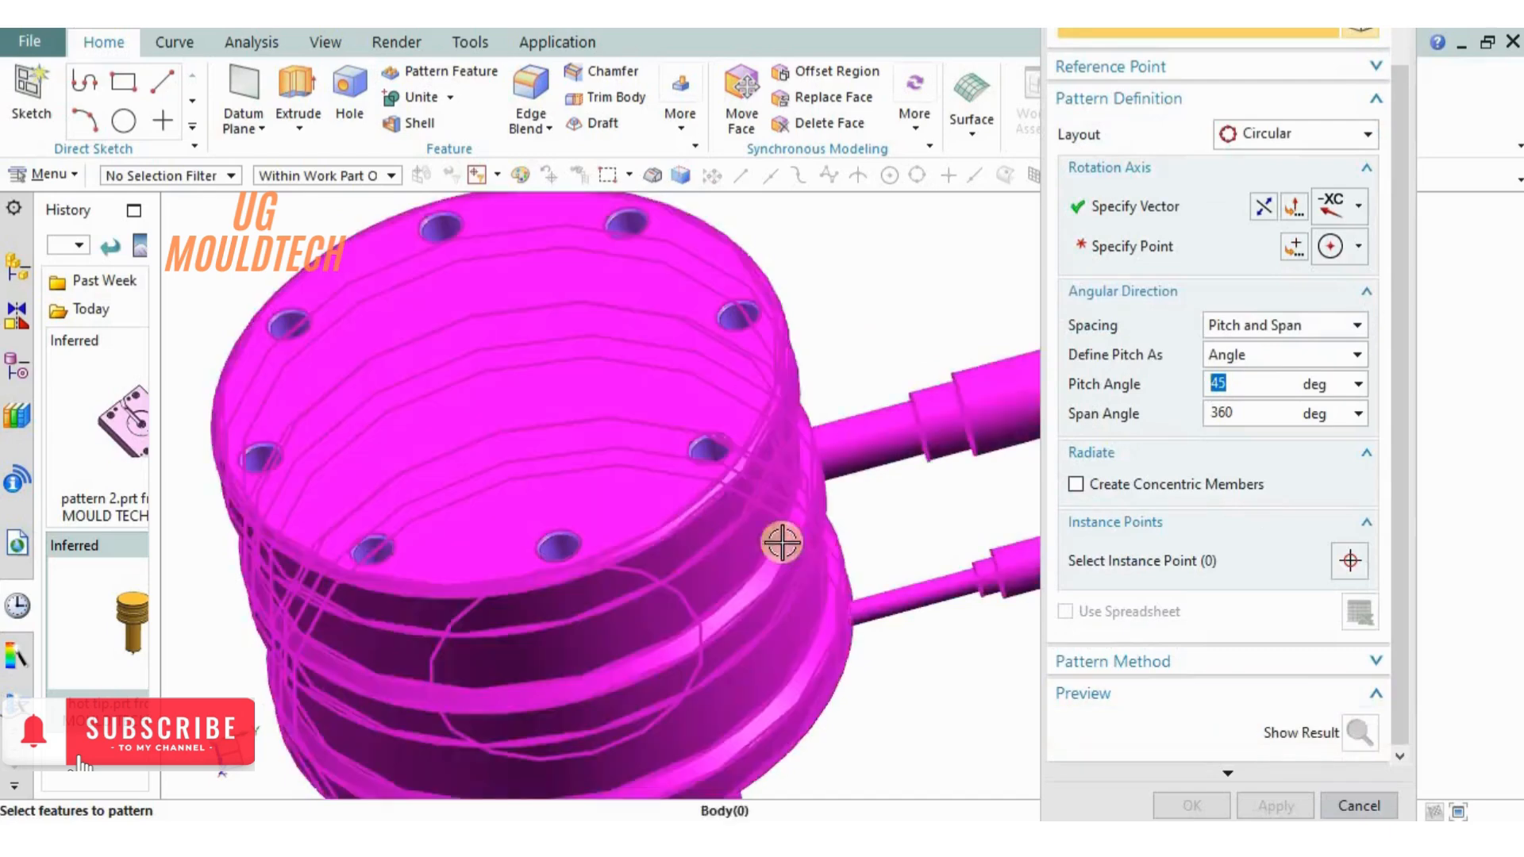
shift+middle_drag(889, 598, 929, 591)
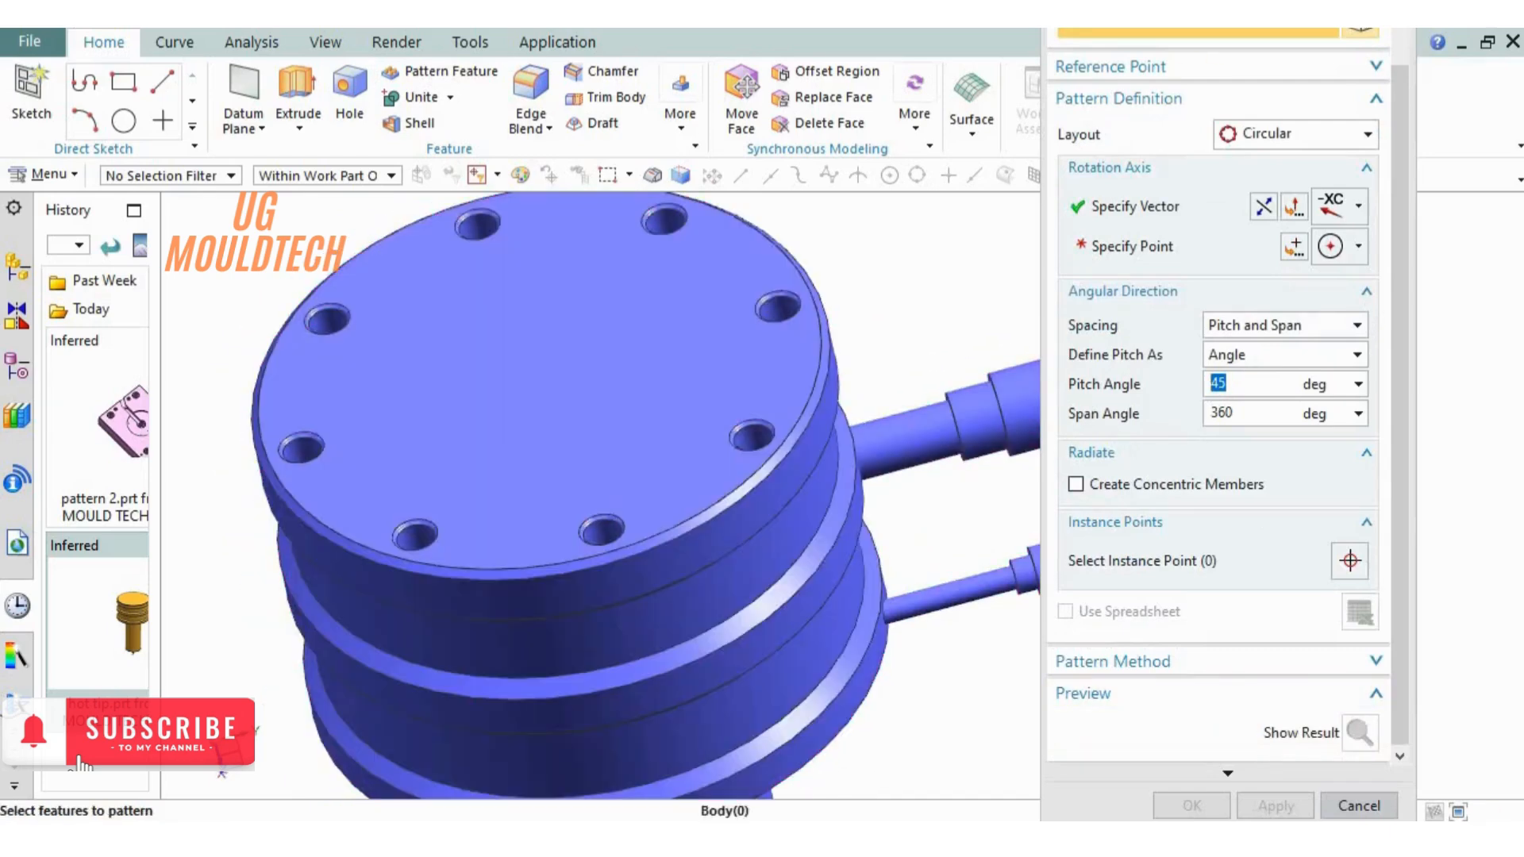
drag(1223, 2, 1223, 21)
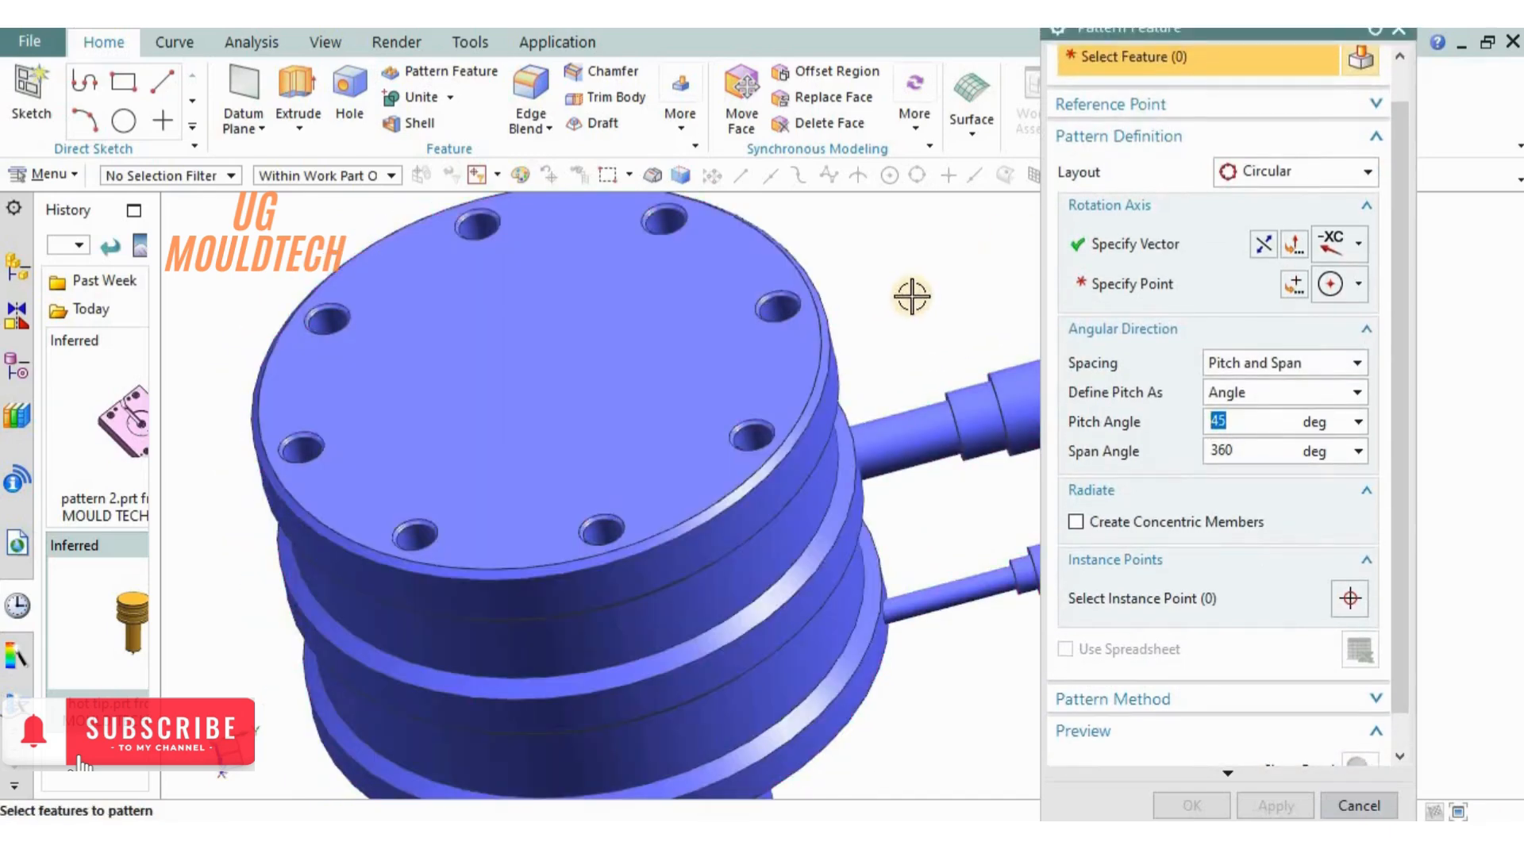
shift+middle_drag(912, 296, 930, 305)
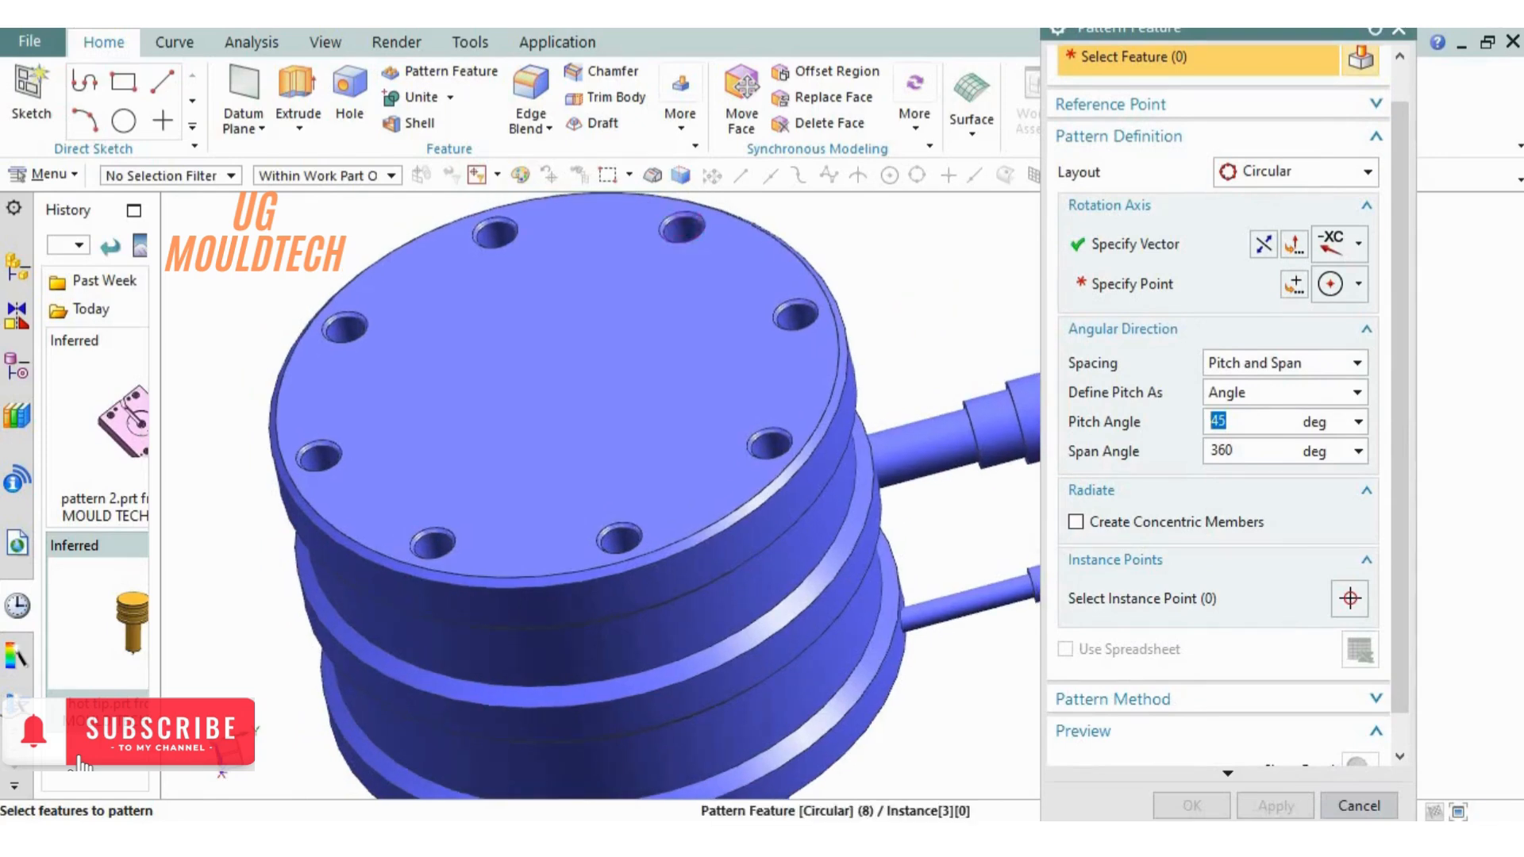
shift+middle_drag(683, 228, 697, 229)
click(1351, 809)
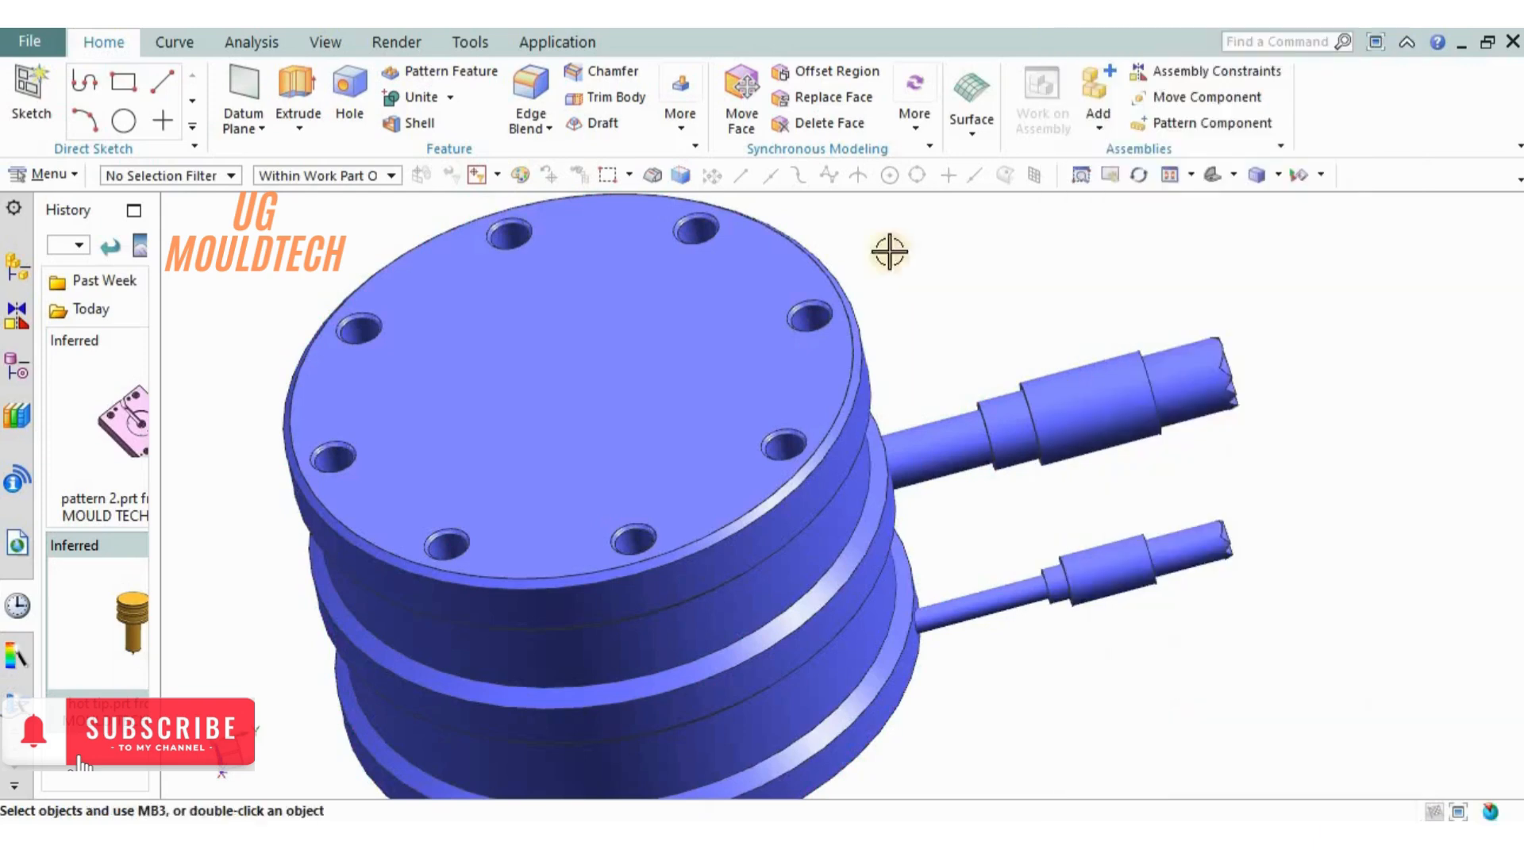
shift+middle_drag(277, 274, 303, 277)
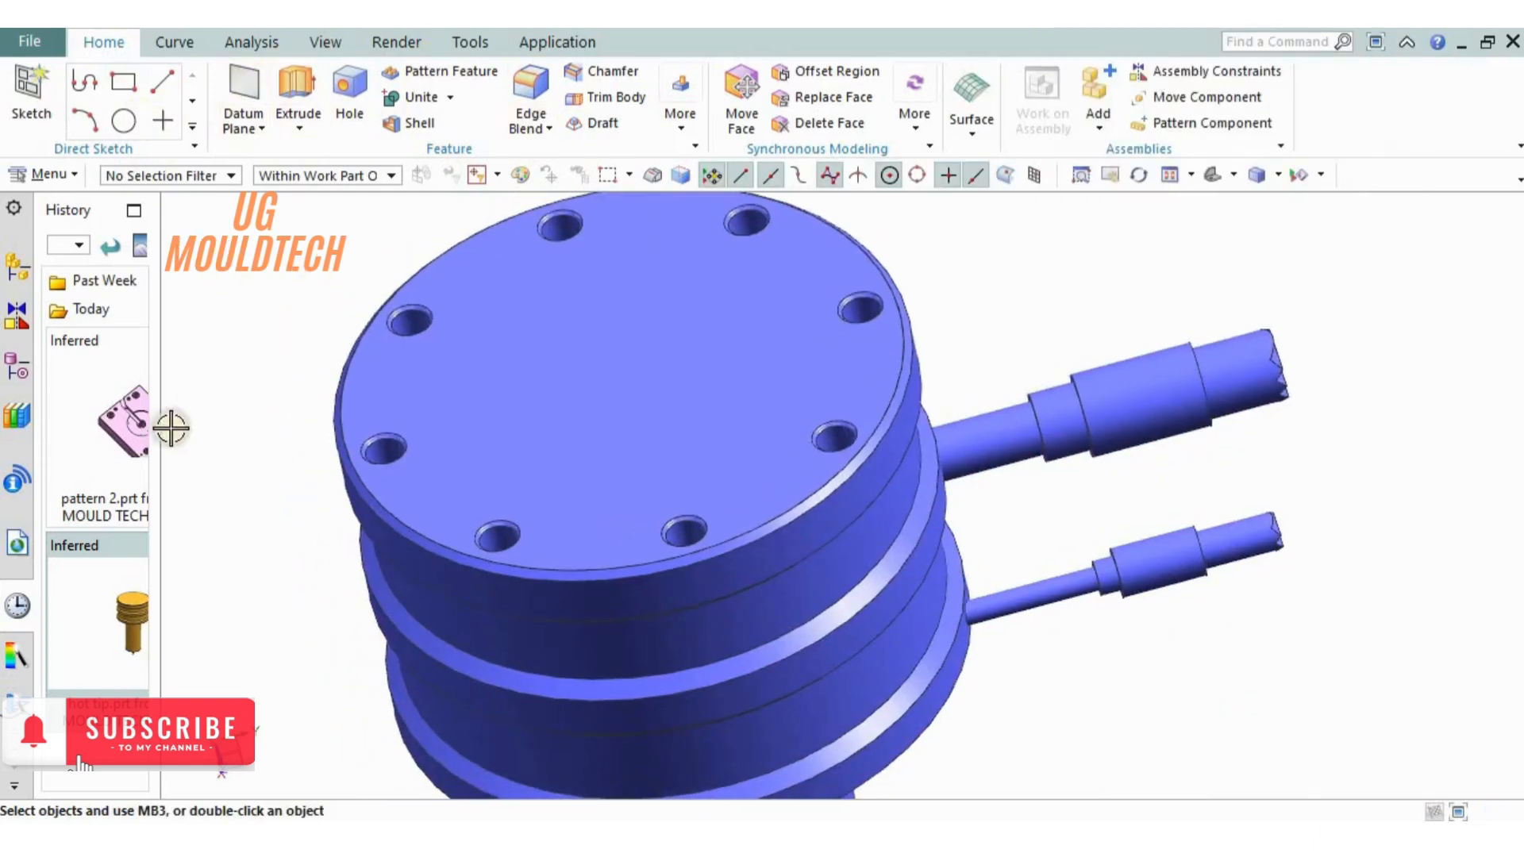
Switch to the pattern 2 part and start a Pattern Feature with the Polygon layout for the orange plate.
click(122, 426)
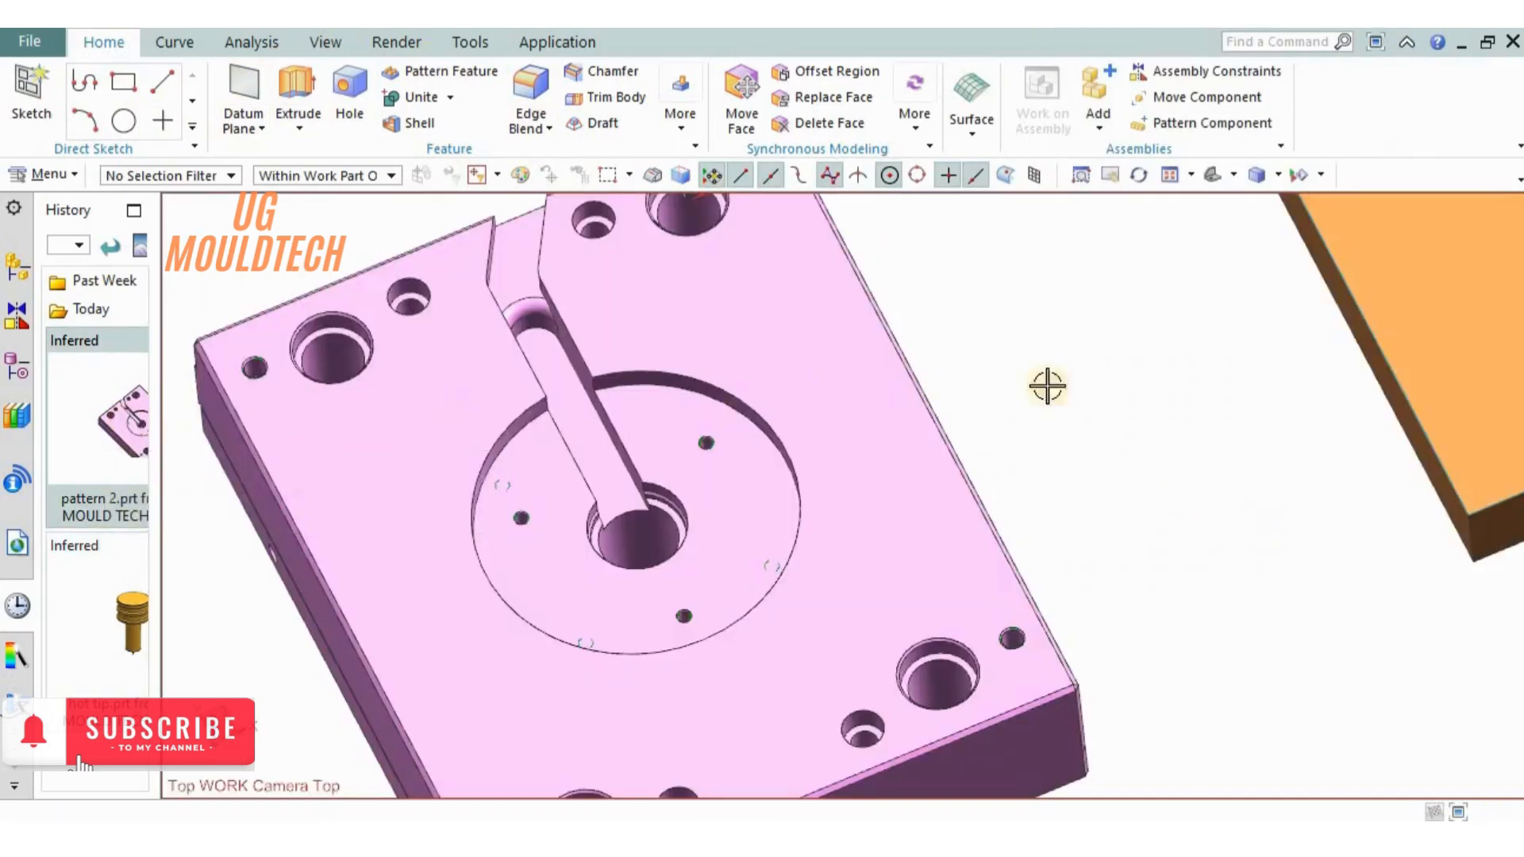
shift+middle_drag(1091, 413, 774, 511)
scroll(776, 510, down, 1)
shift+middle_drag(798, 453, 627, 675)
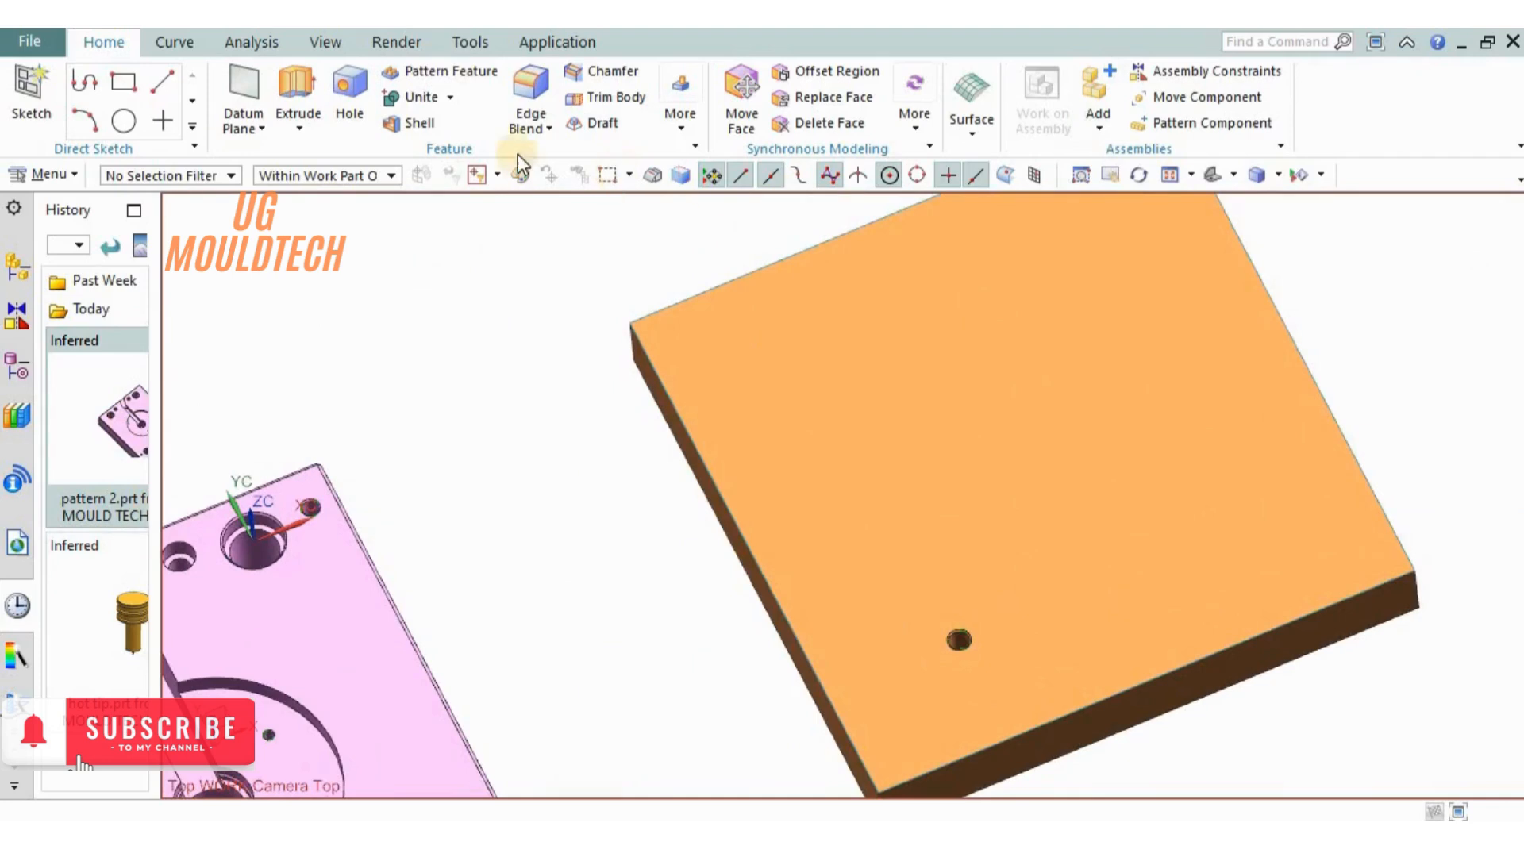
click(417, 73)
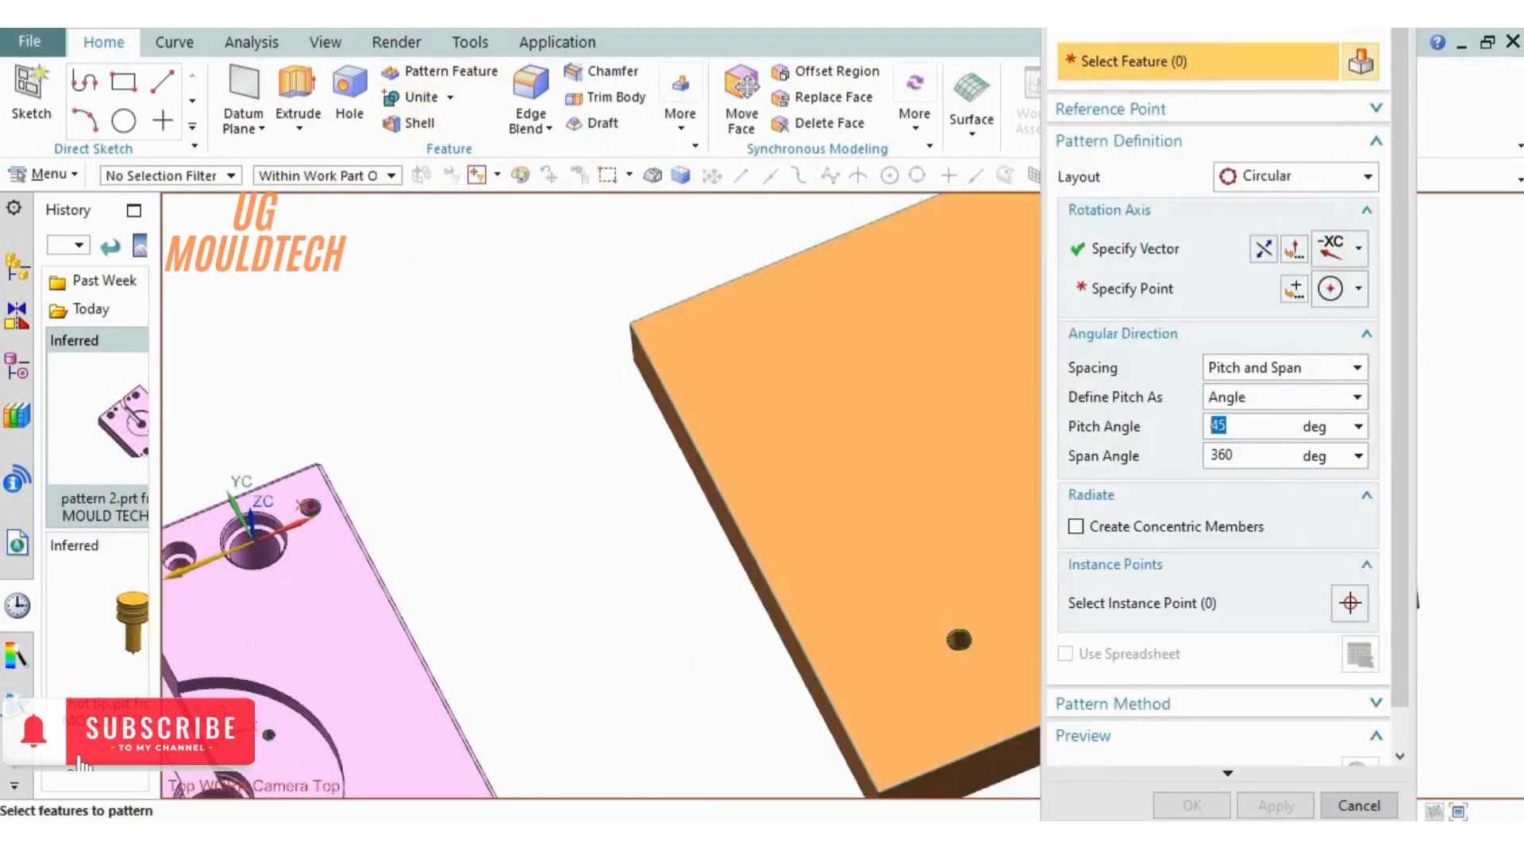
drag(1213, 55, 1329, 49)
click(1346, 232)
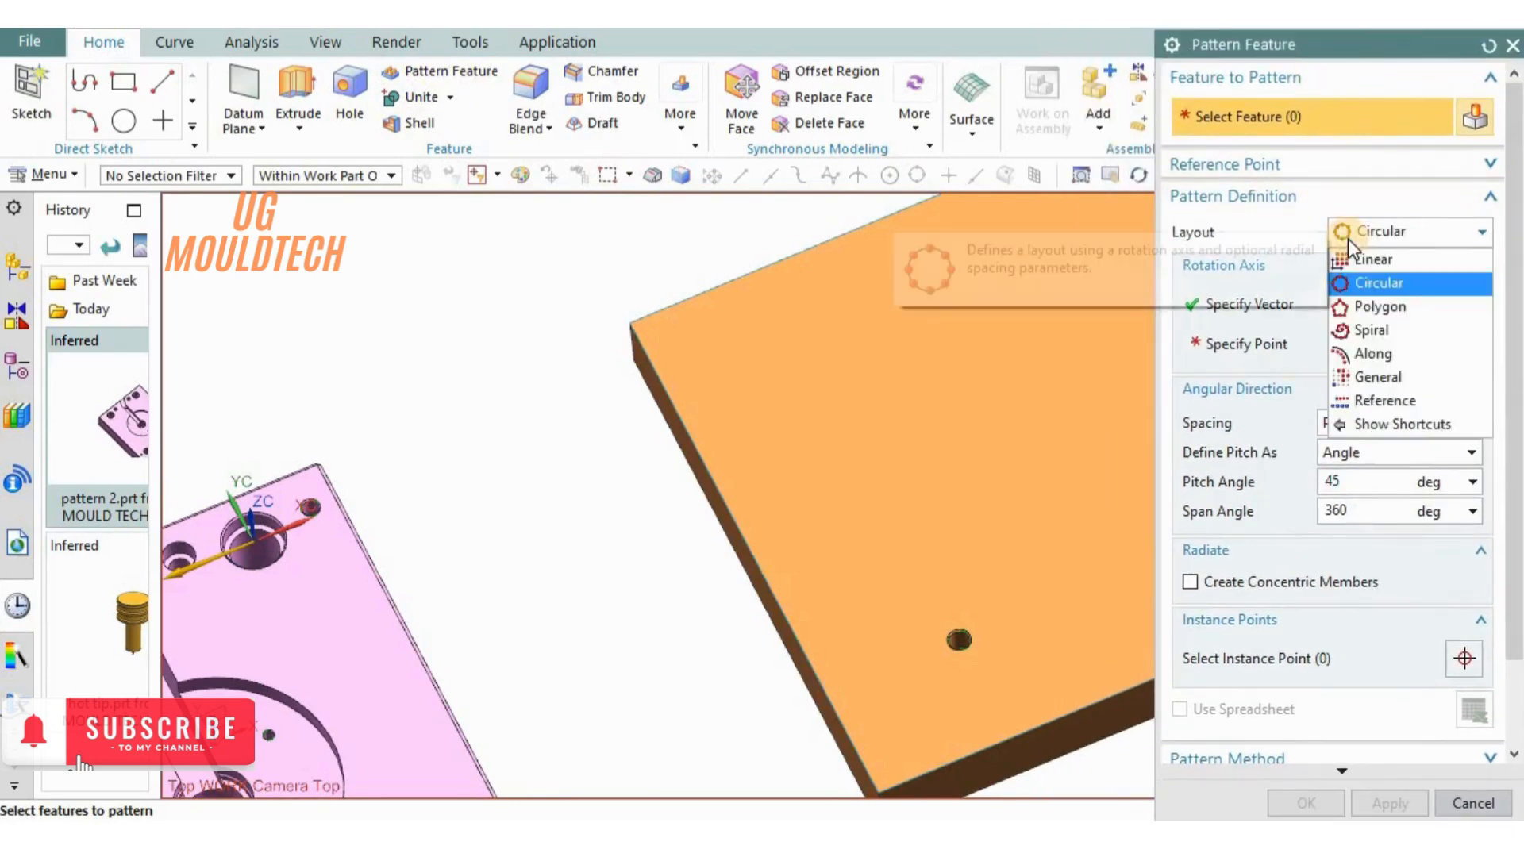
click(1350, 307)
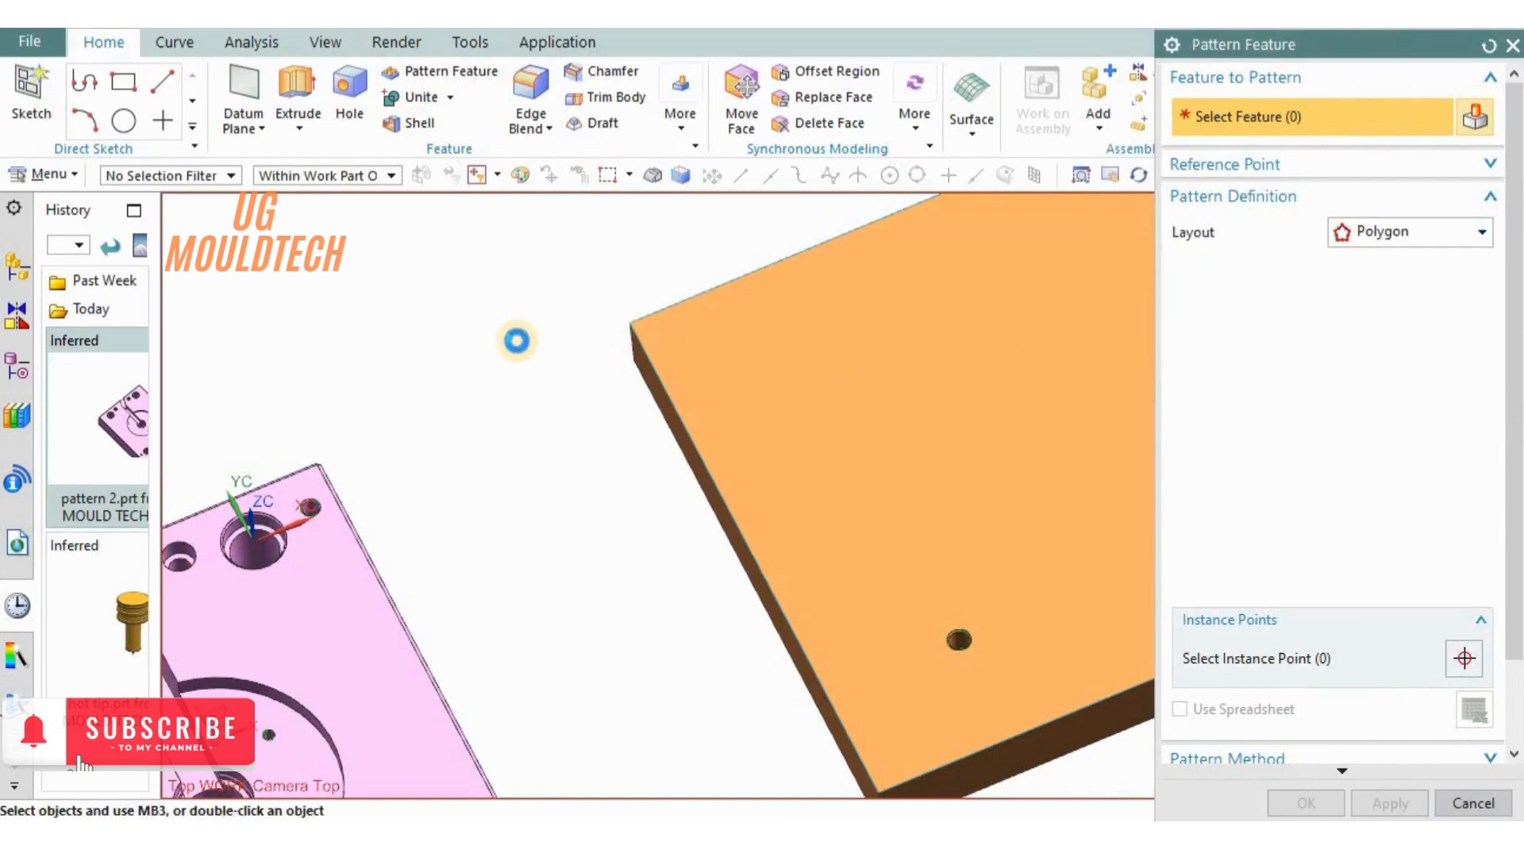
Select the small hole in the orange plate as the feature to pattern.
scroll(516, 340, down, 2)
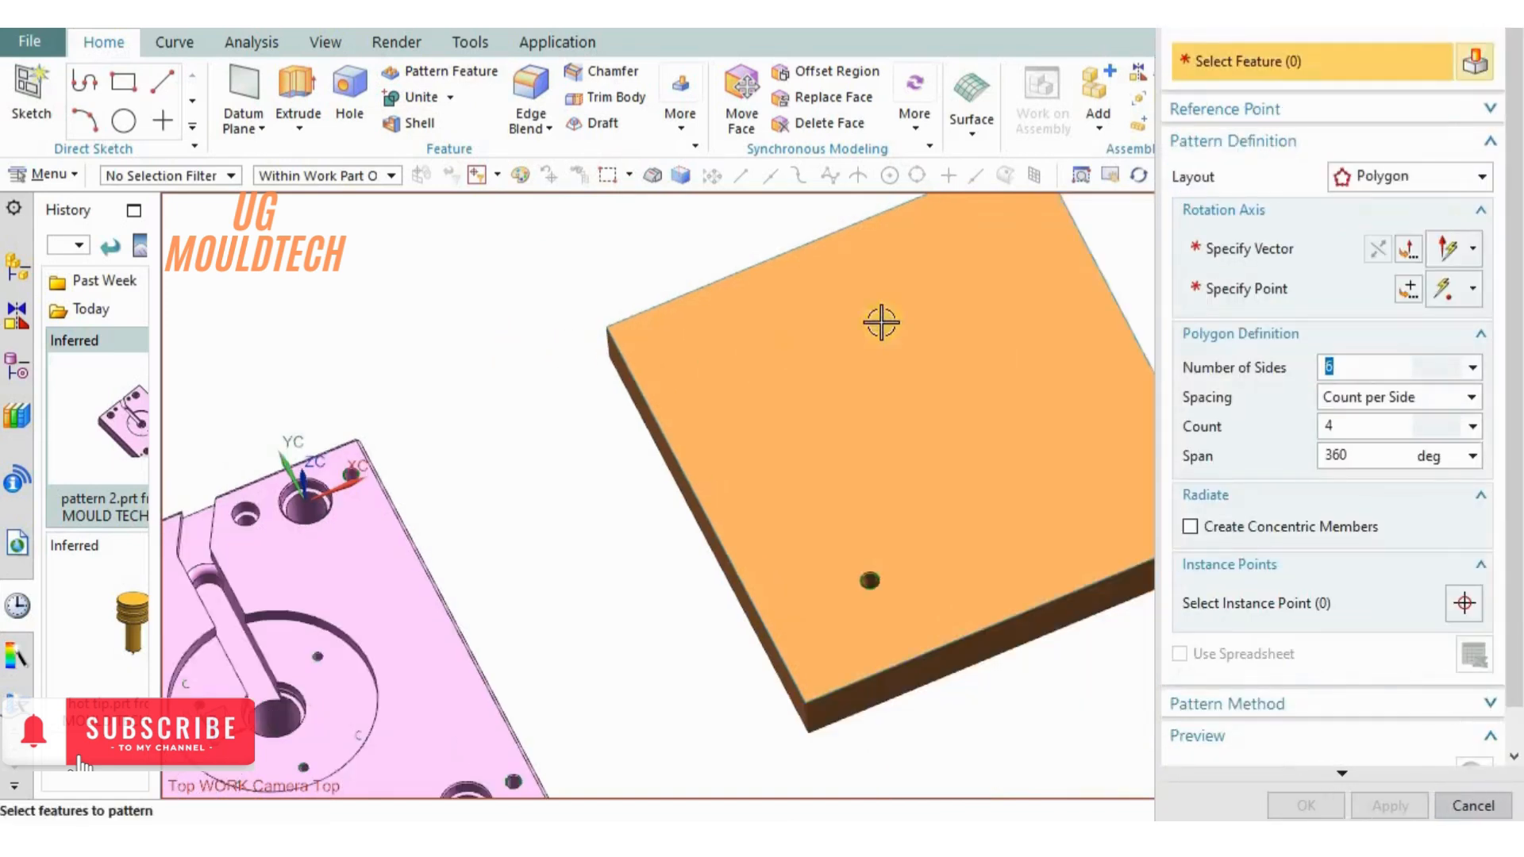
scroll(805, 643, up, 1)
scroll(822, 635, up, 2)
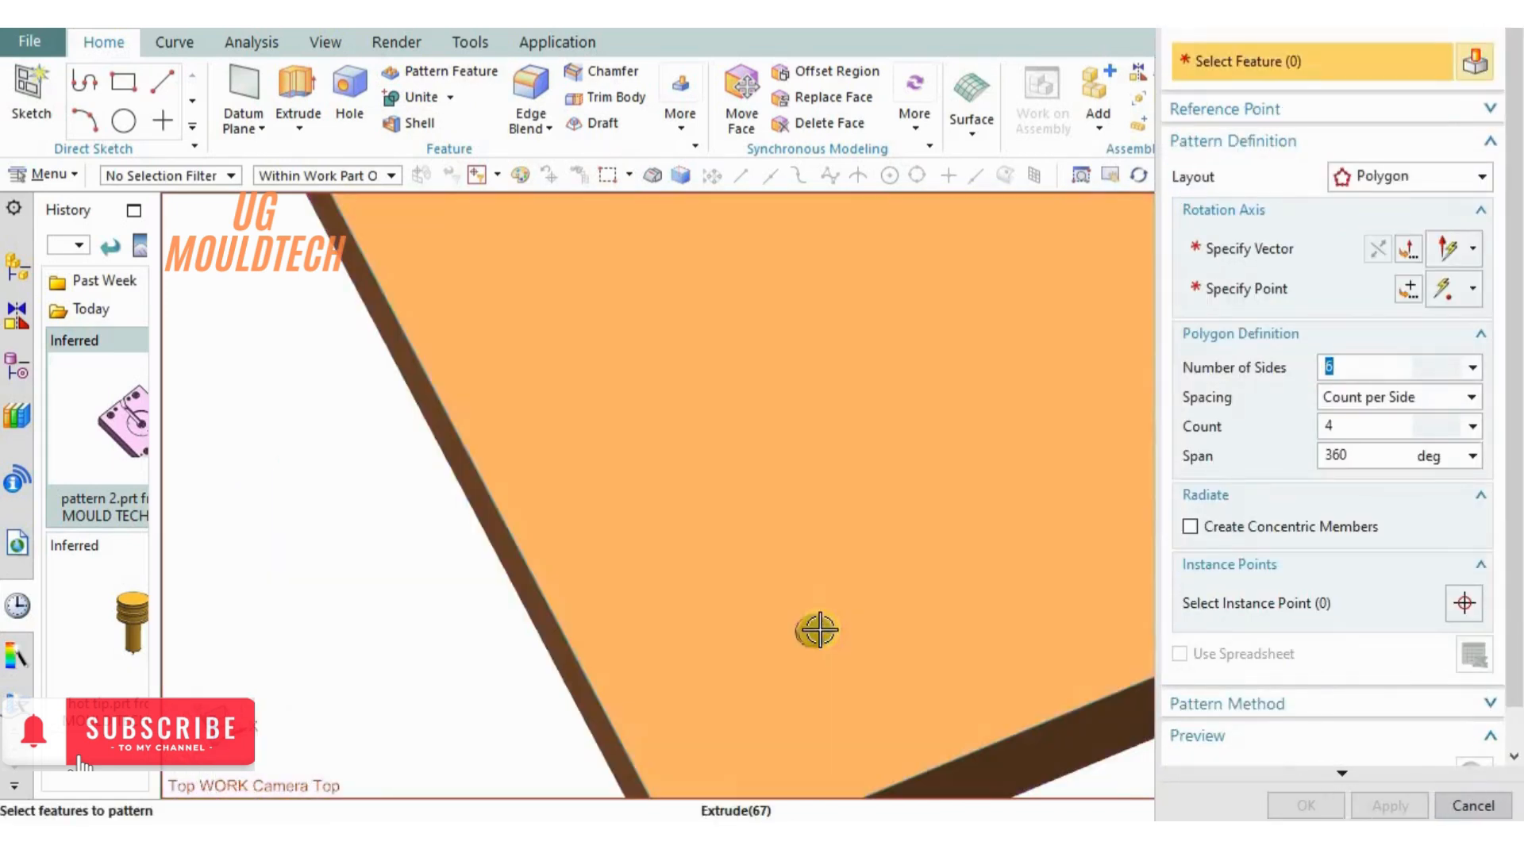
click(760, 619)
scroll(670, 599, down, 3)
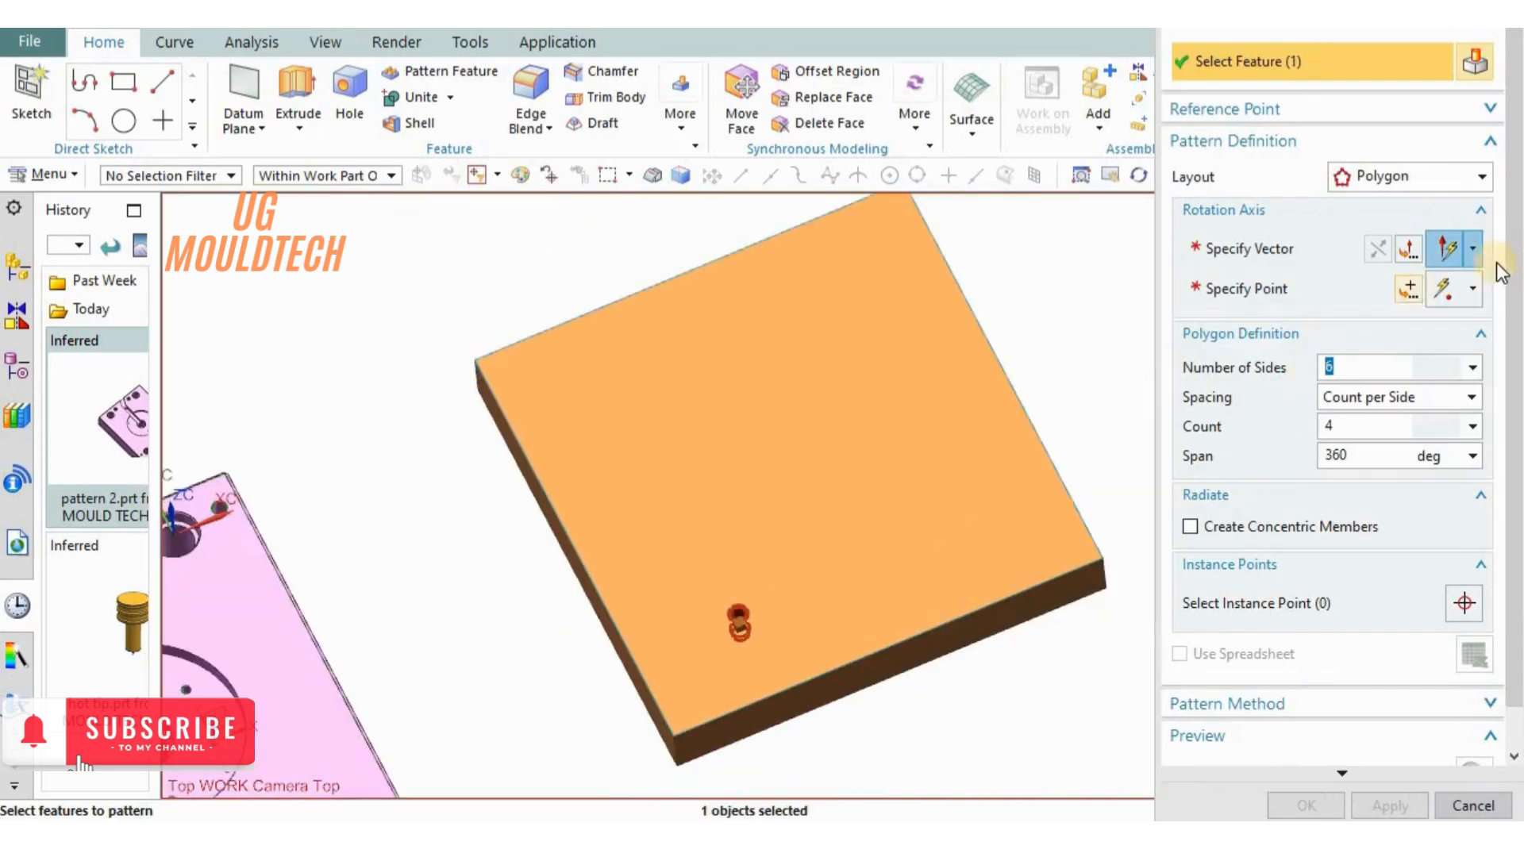
Define the polygon's rotation axis along ZC through a point near the middle of the orange plate's top face.
click(1473, 249)
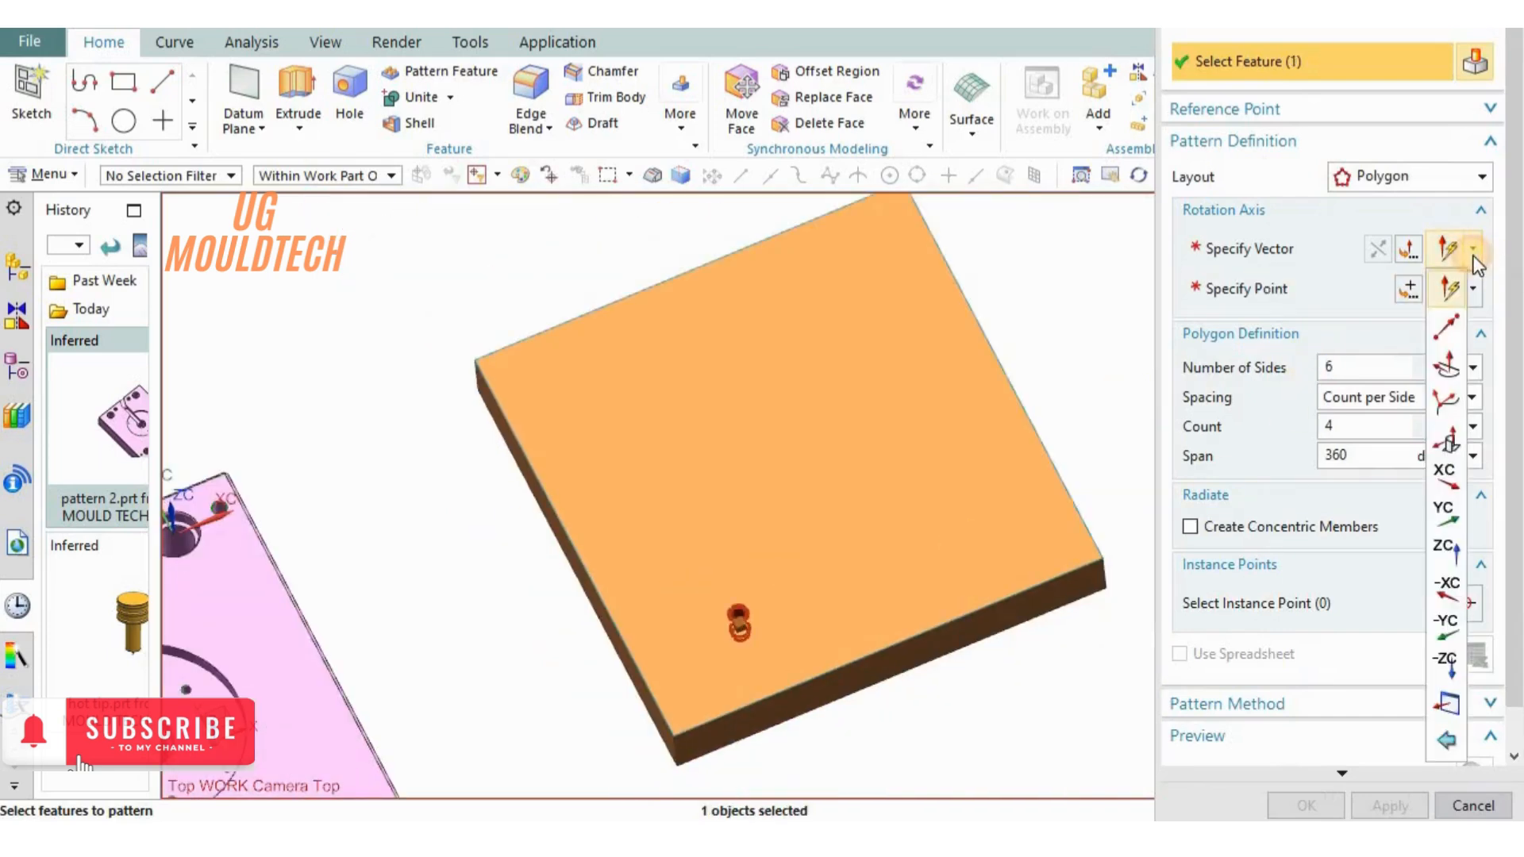
click(1450, 559)
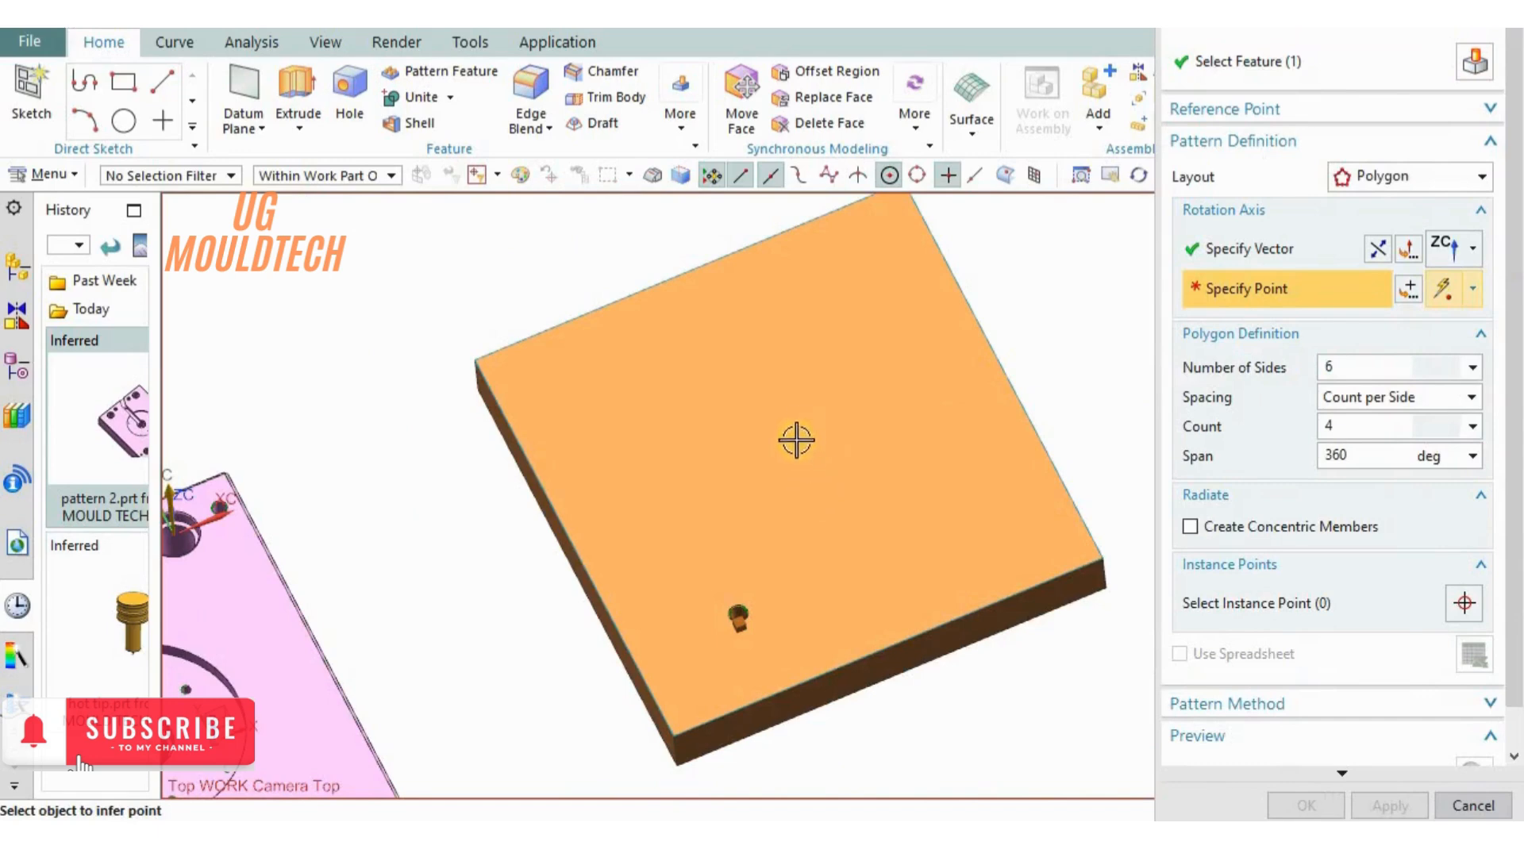
scroll(794, 452, up, 3)
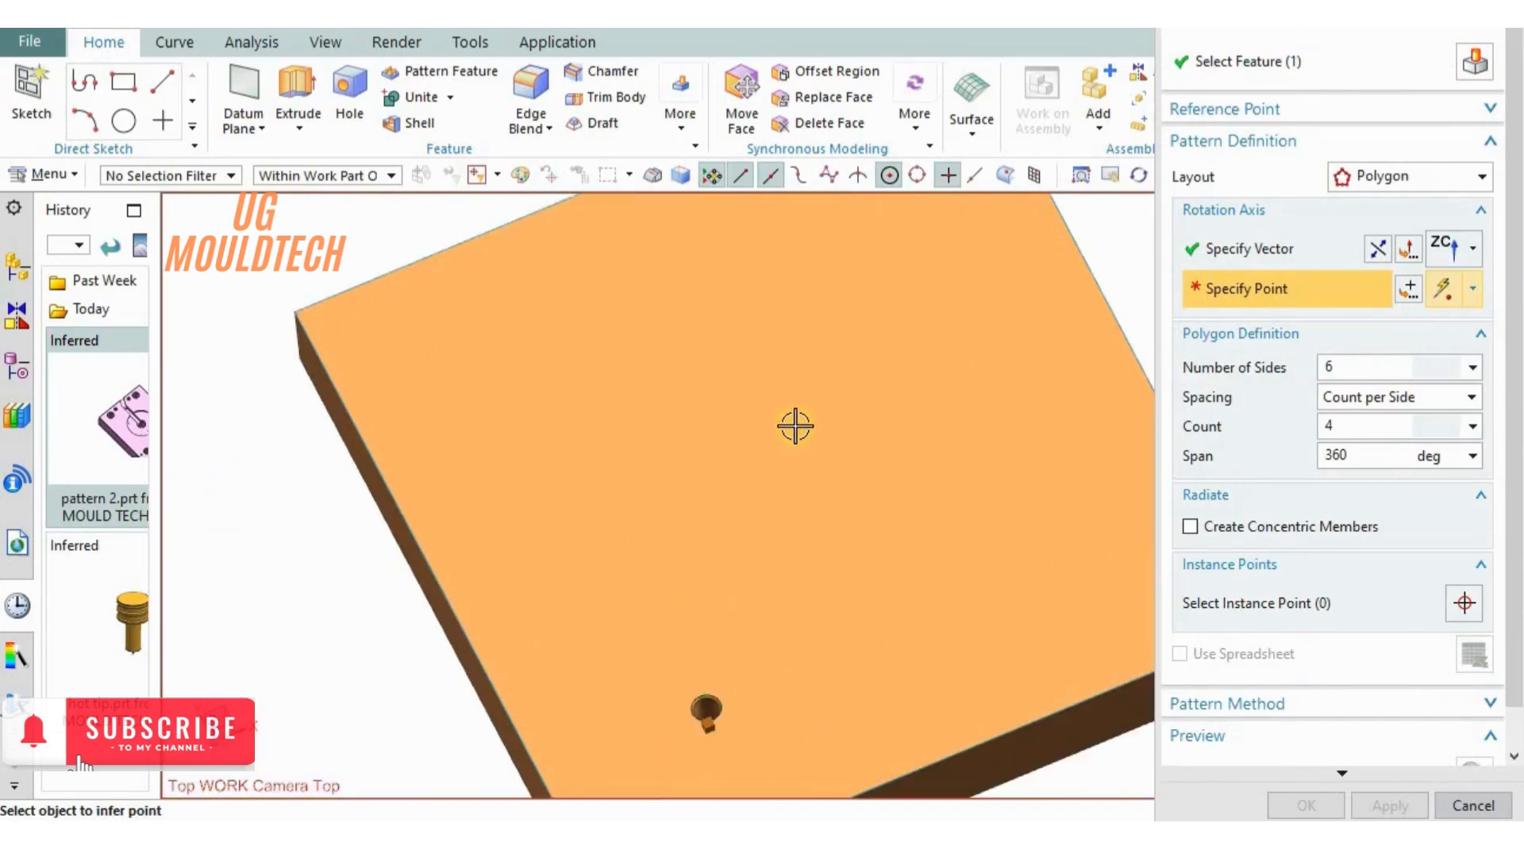
click(794, 425)
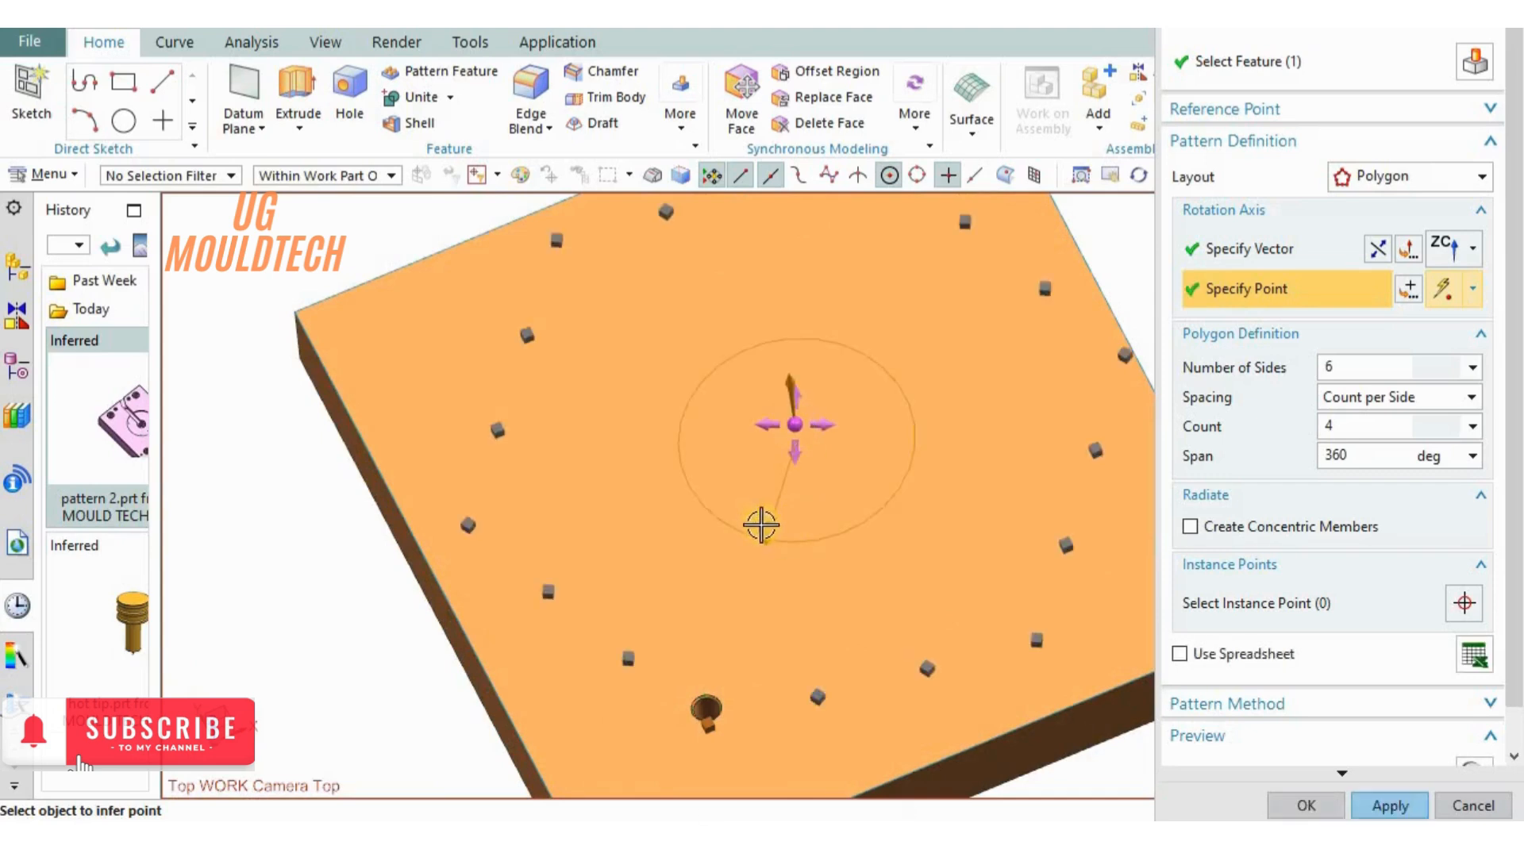
scroll(768, 529, down, 1)
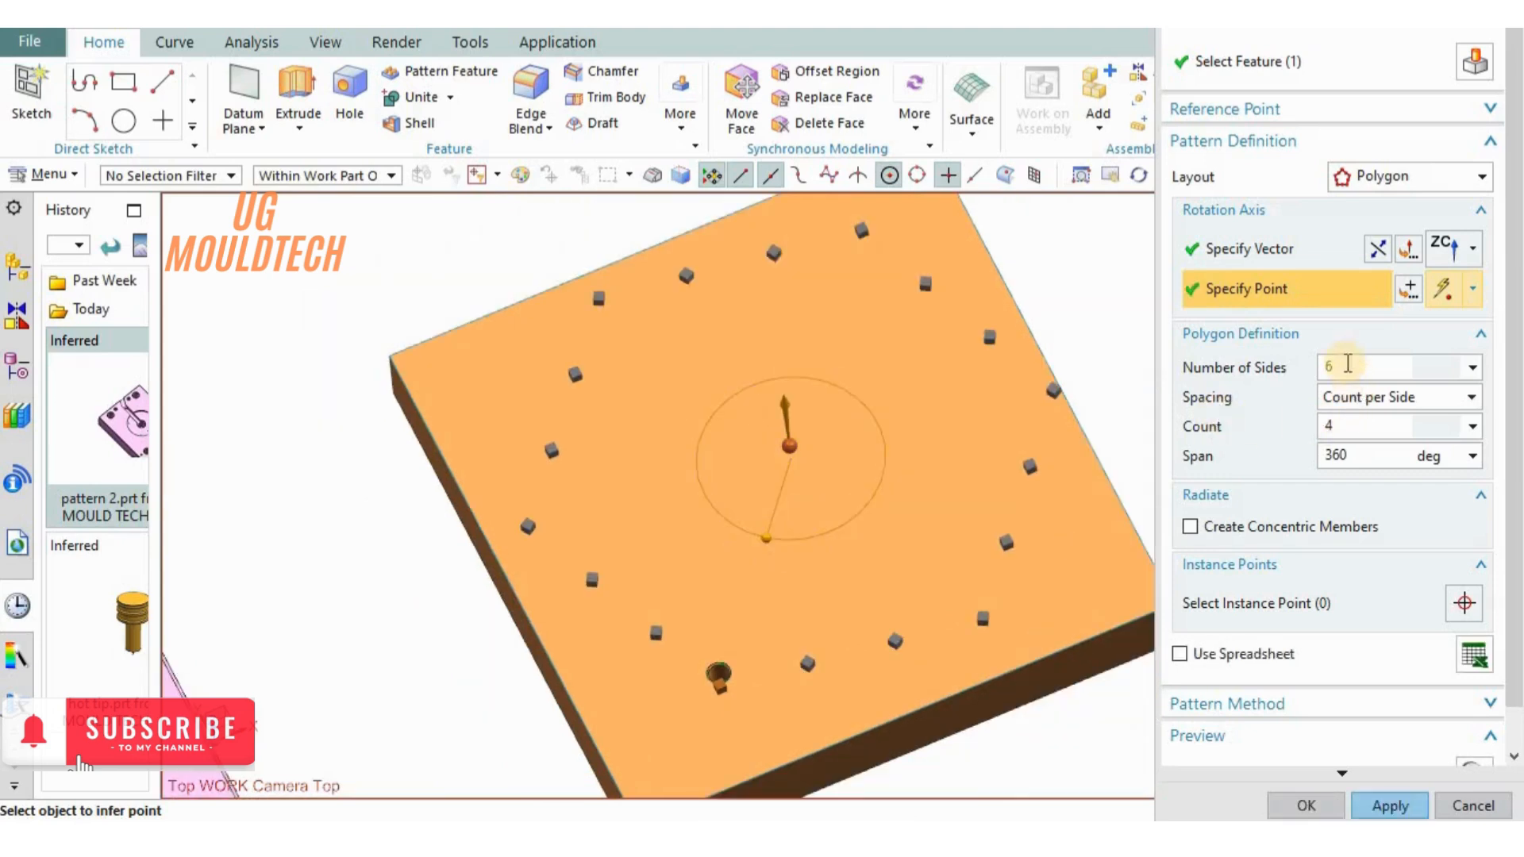
Set the number of polygon sides to 5, preview and inspect the holes on the plate, and undo the preview.
double_click(1347, 366)
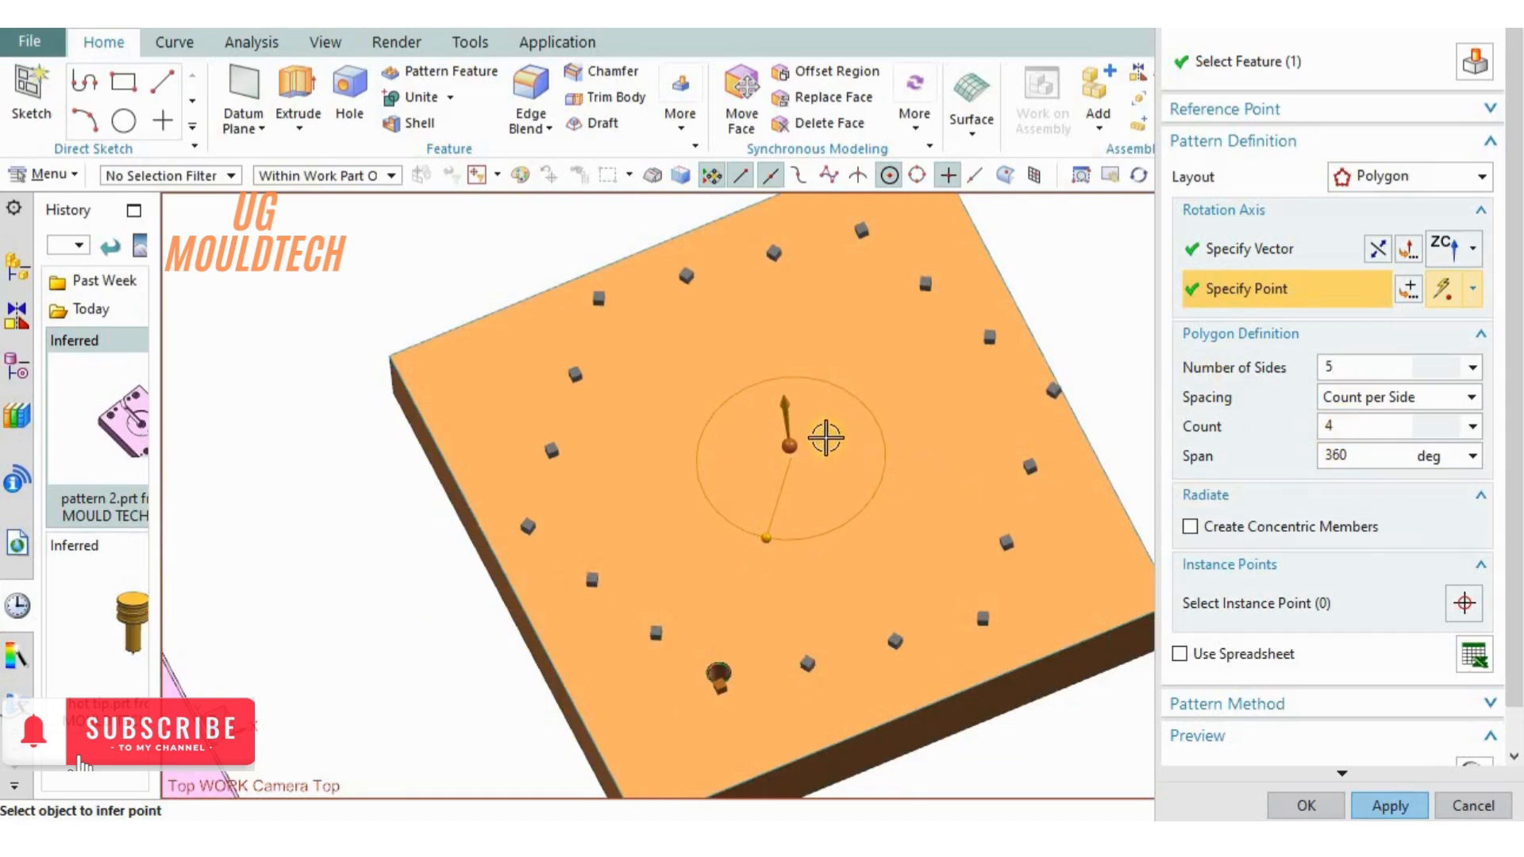
scroll(826, 438, down, 1)
scroll(1473, 754, down, 1)
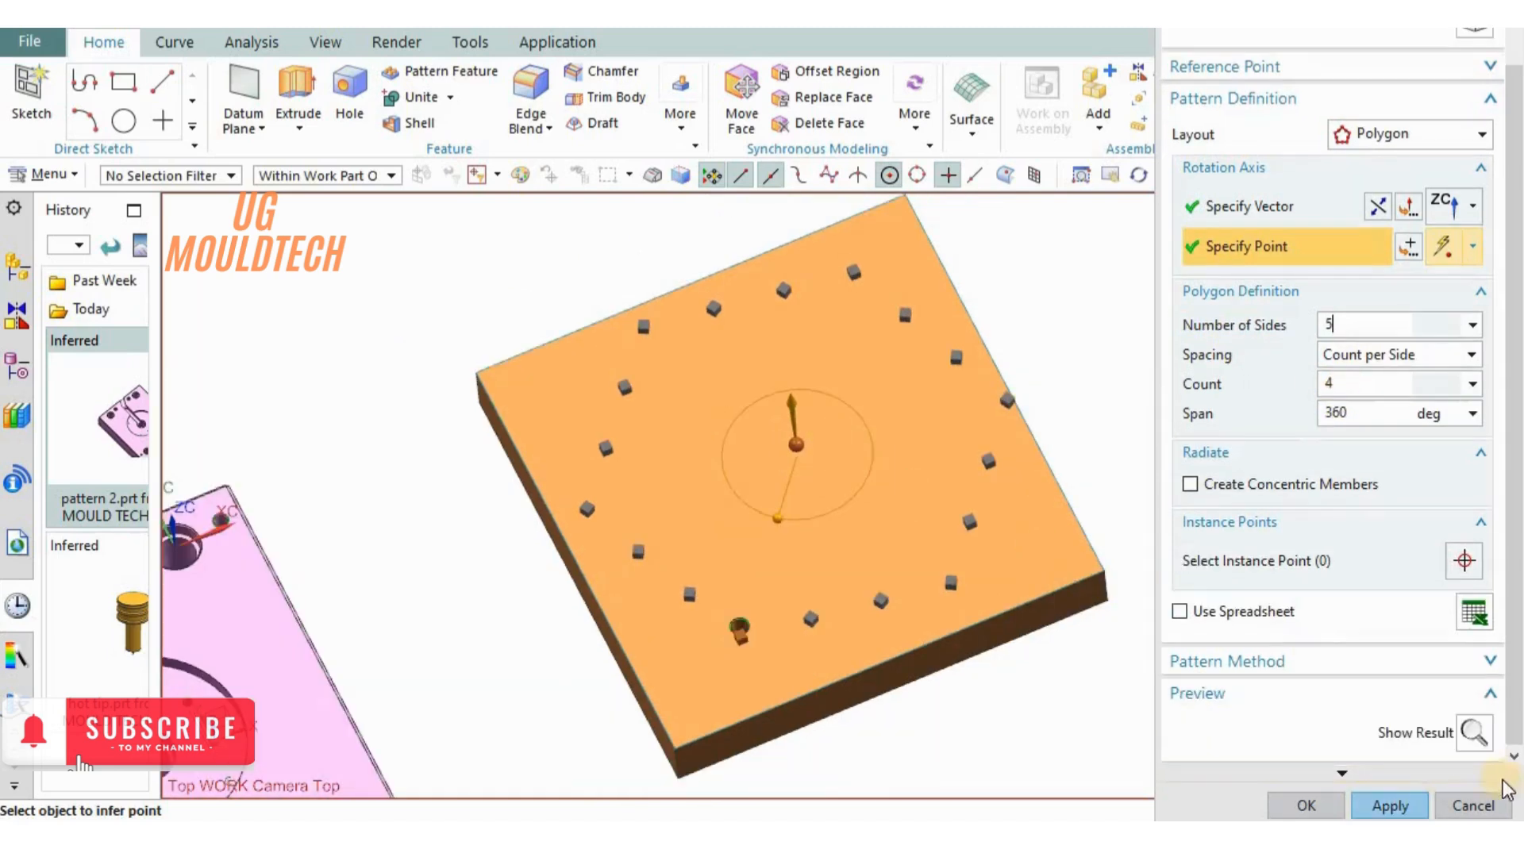
click(1475, 734)
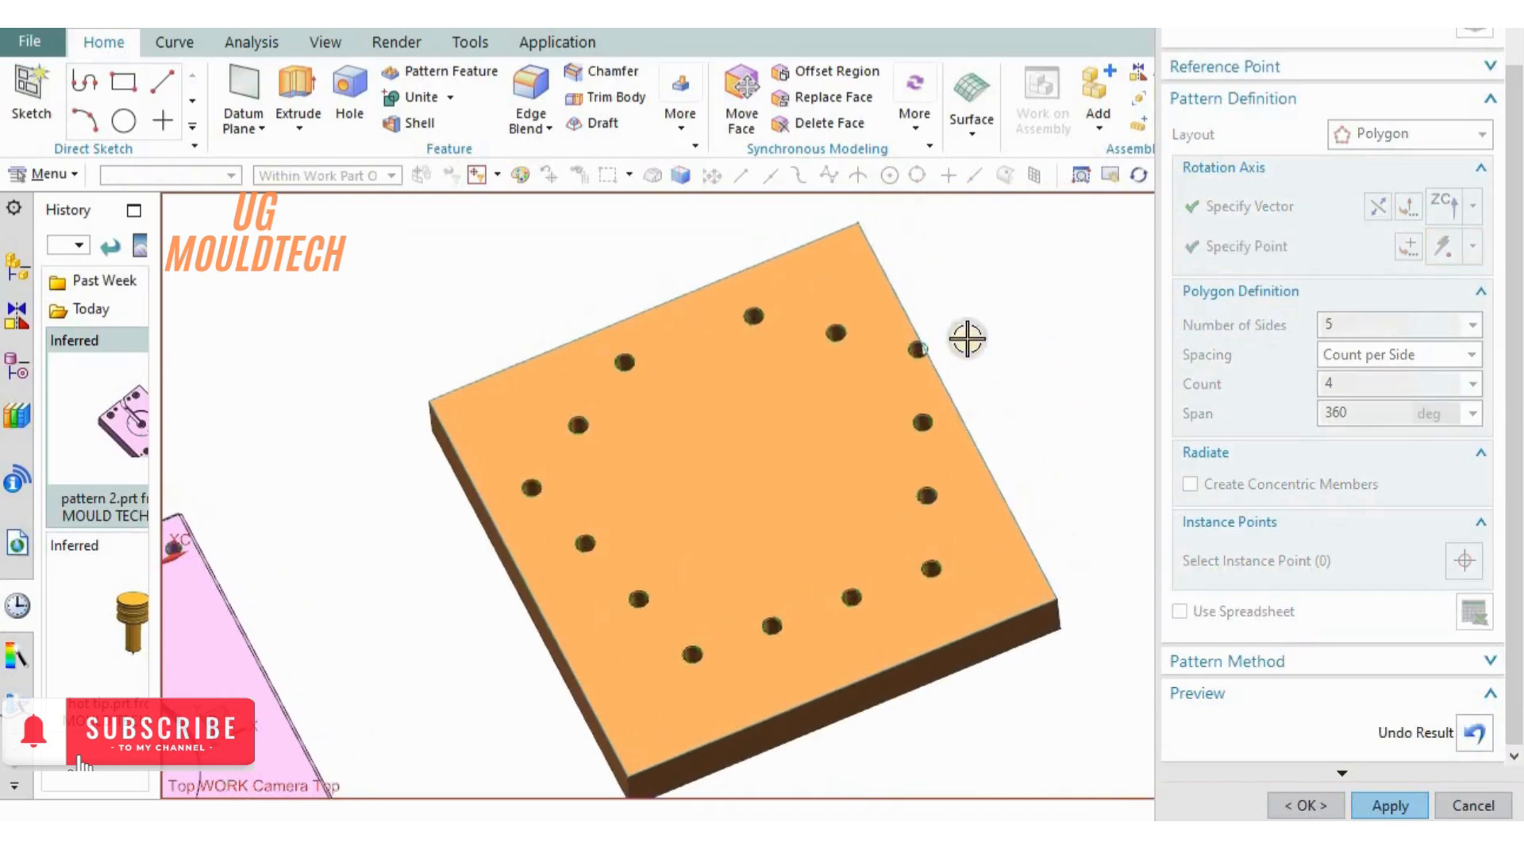
scroll(917, 351, up, 3)
scroll(945, 350, down, 3)
middle_drag(980, 360, 945, 320)
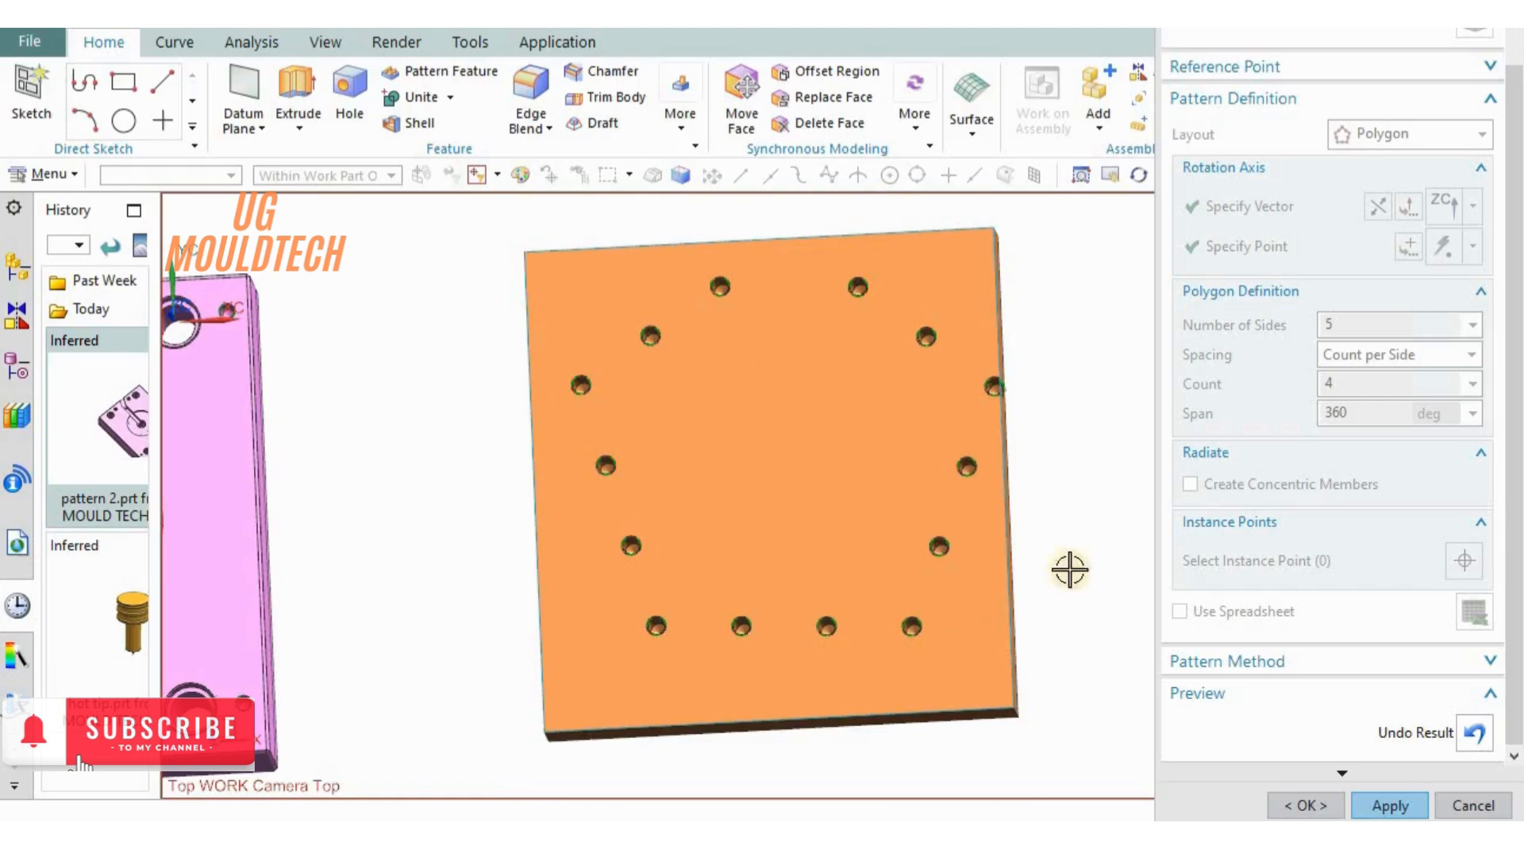
shift+middle_drag(1069, 568, 1010, 580)
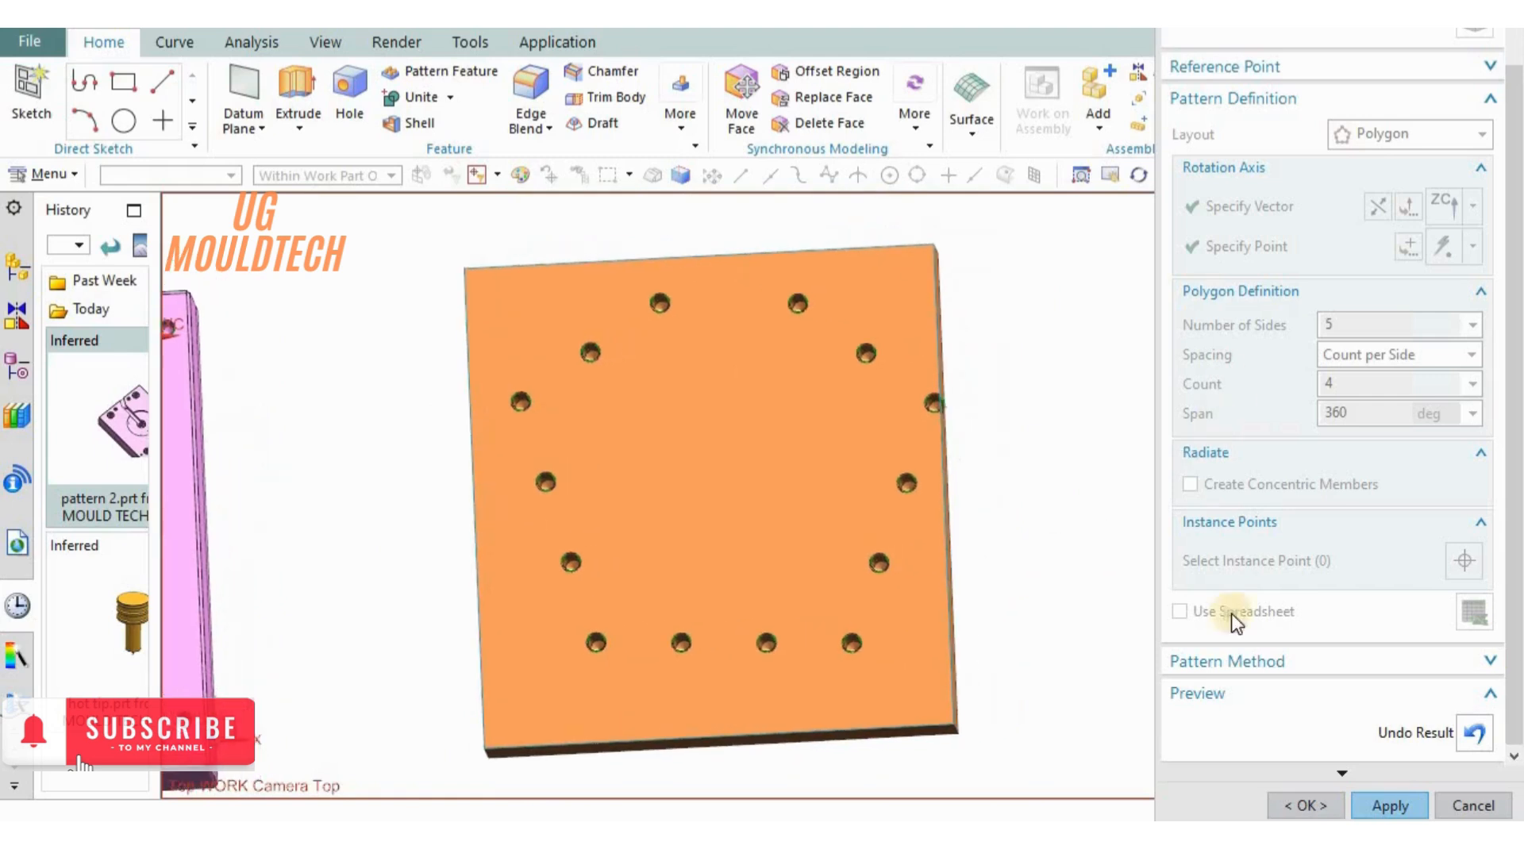
click(1475, 732)
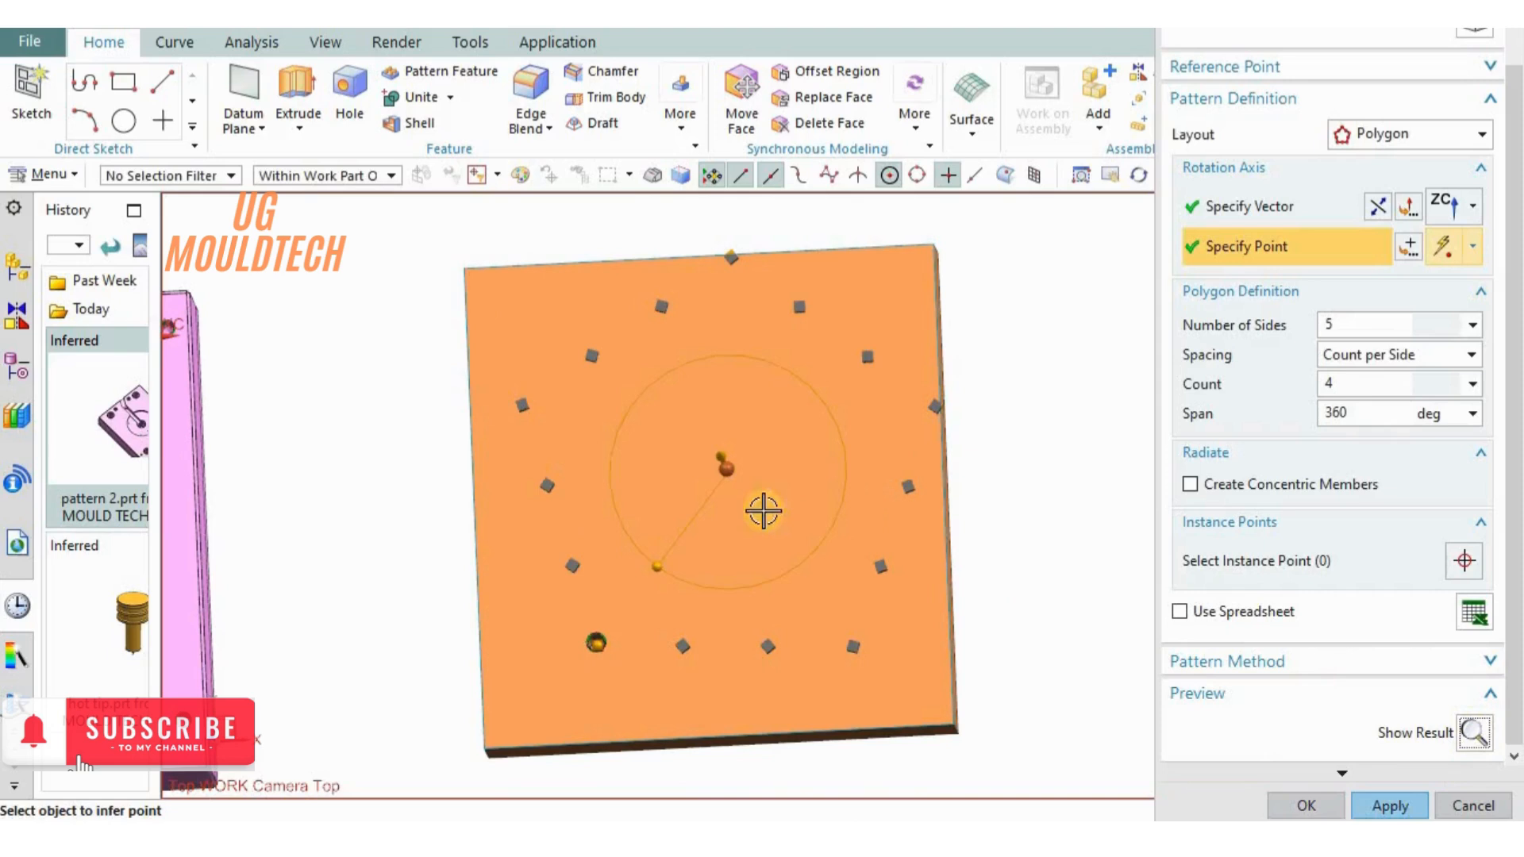
Set the count per side to 12 and the span to 180 degrees, preview and inspect the holes, and undo the preview.
drag(657, 567, 650, 561)
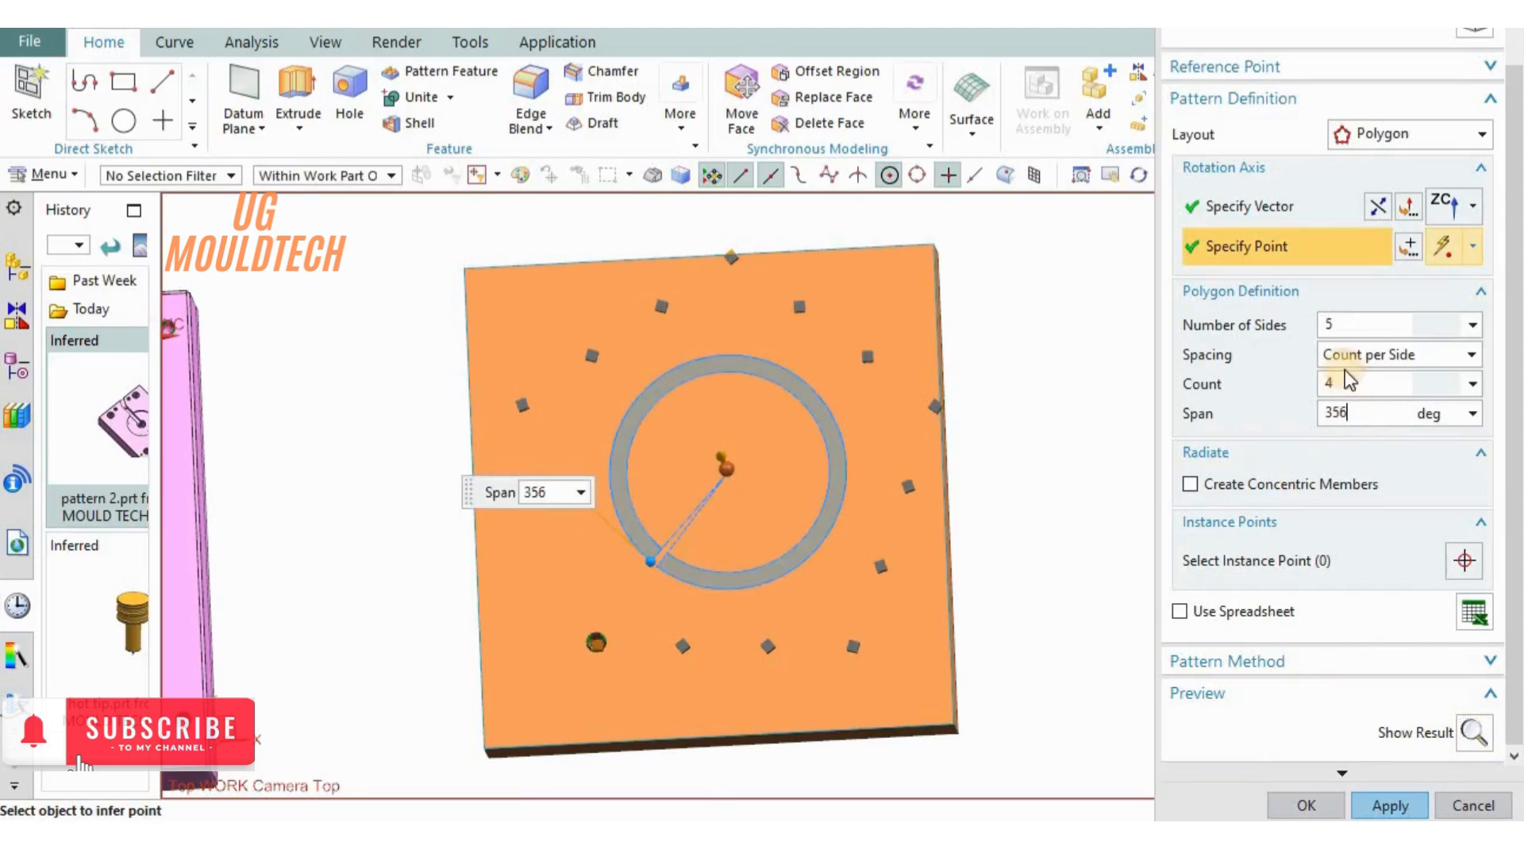
double_click(1337, 382)
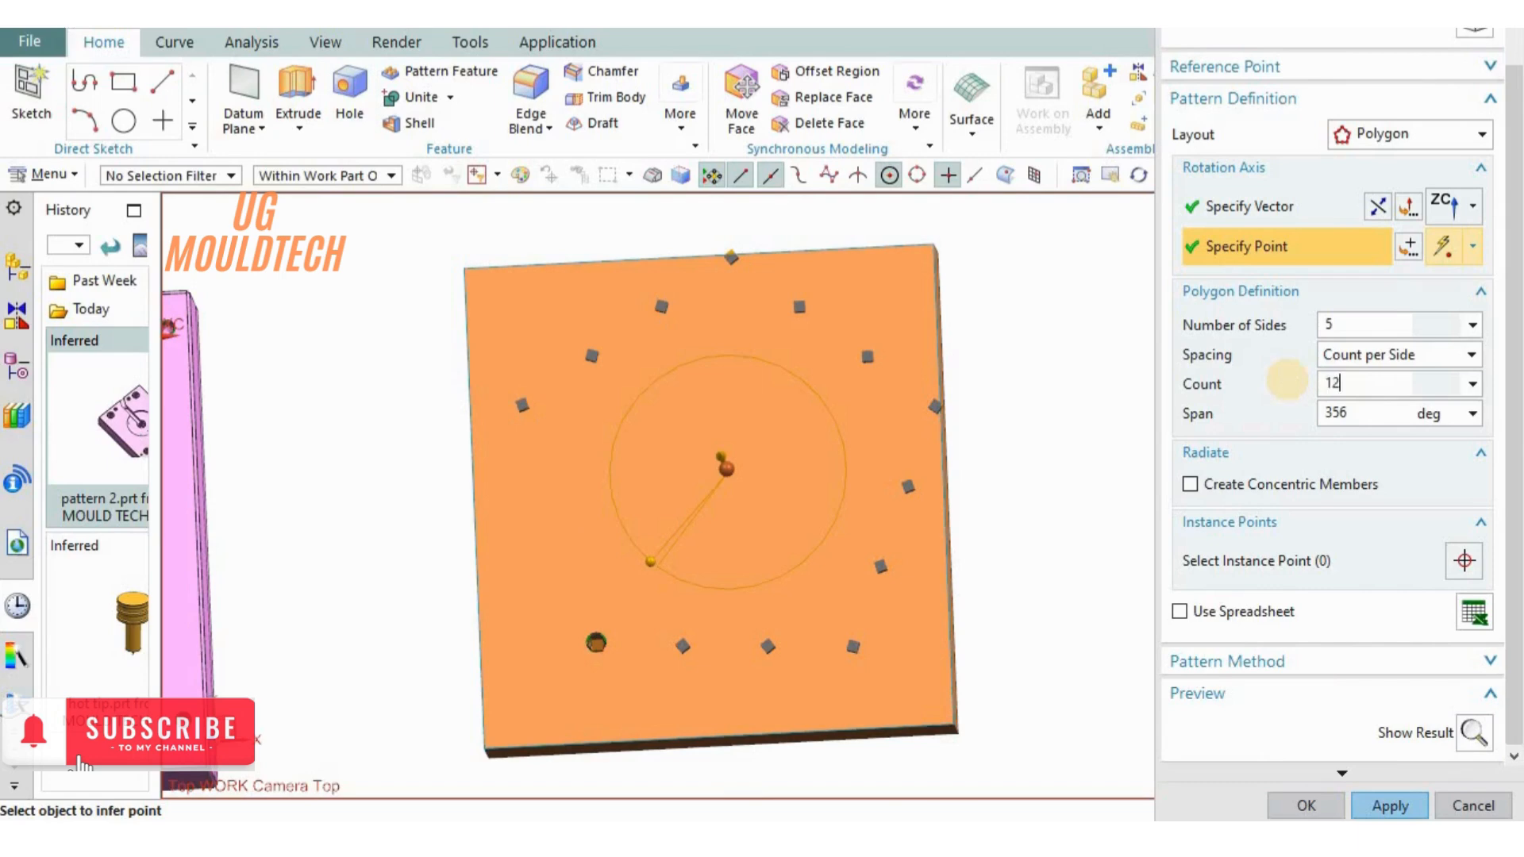
key(Tab)
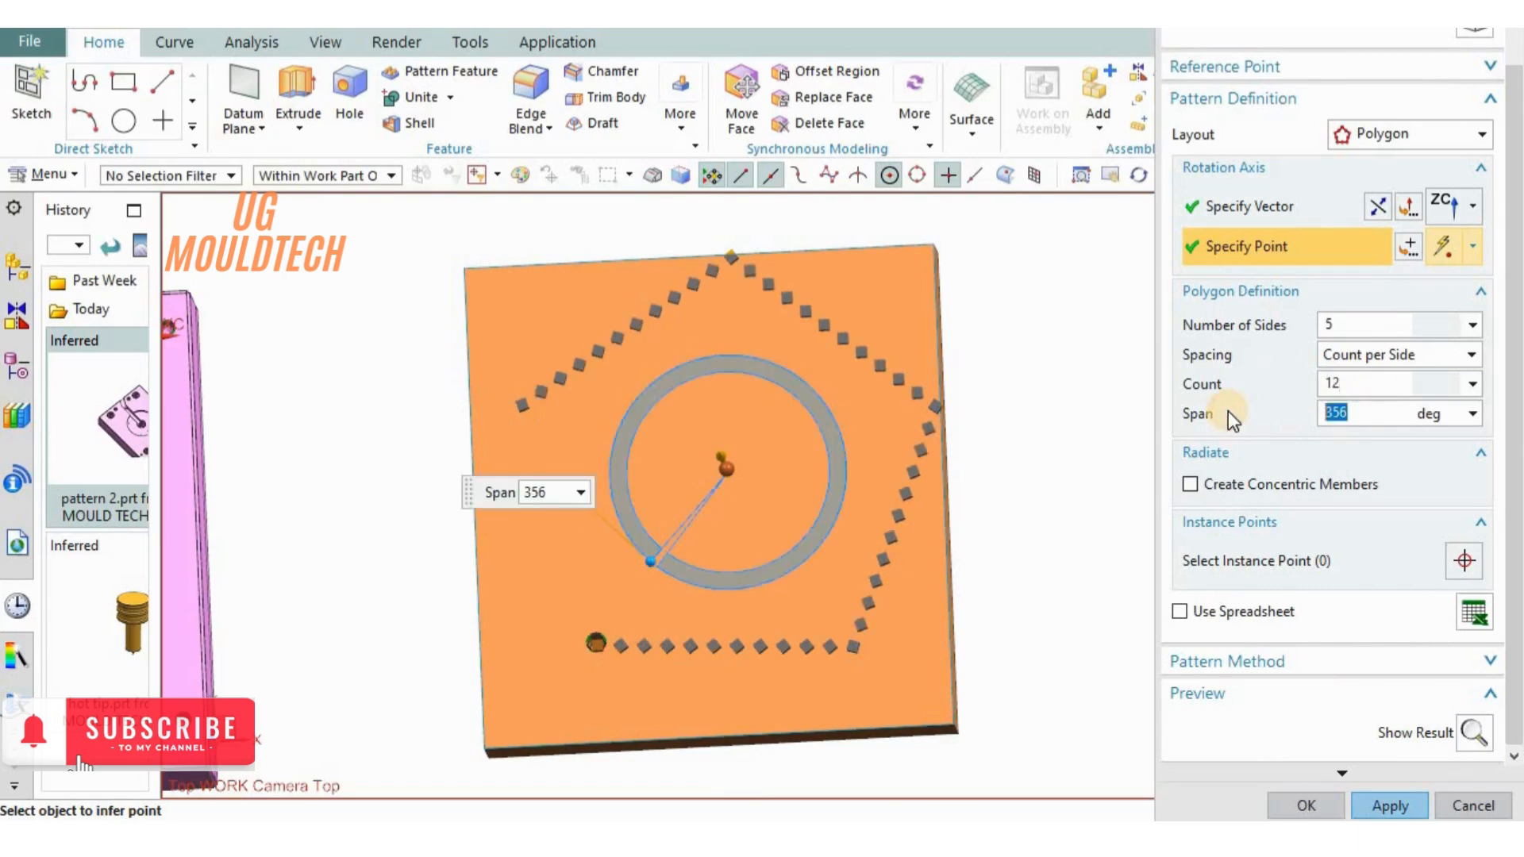
text(180)
click(1472, 731)
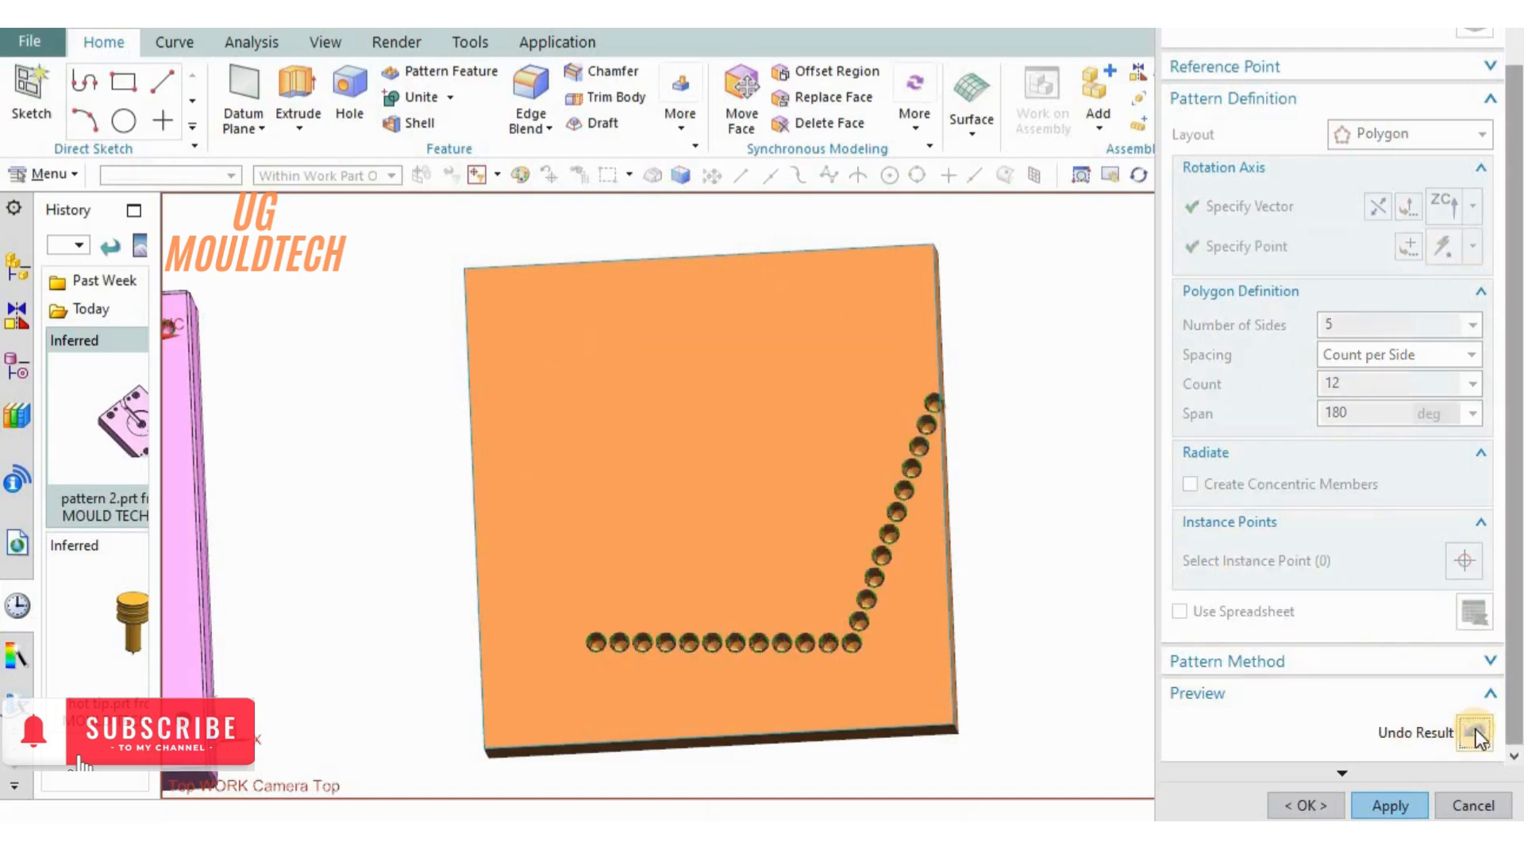
mouse_move(1010, 510)
middle_down()
mouse_move(1013, 557)
mouse_move(1007, 521)
mouse_move(997, 545)
mouse_move(1011, 539)
middle_up()
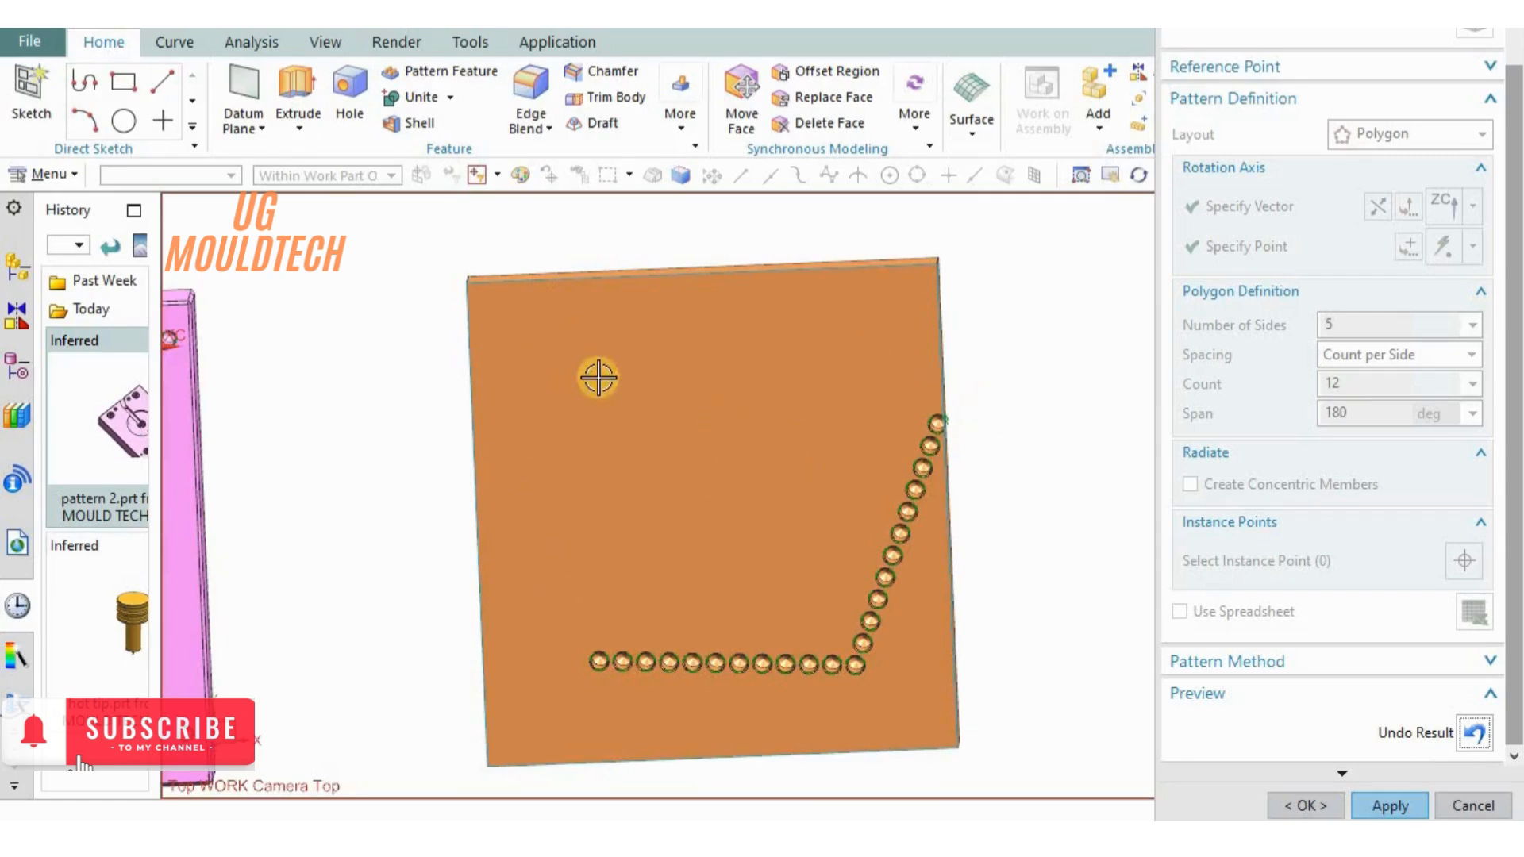
middle_drag(739, 432, 905, 554)
click(1474, 733)
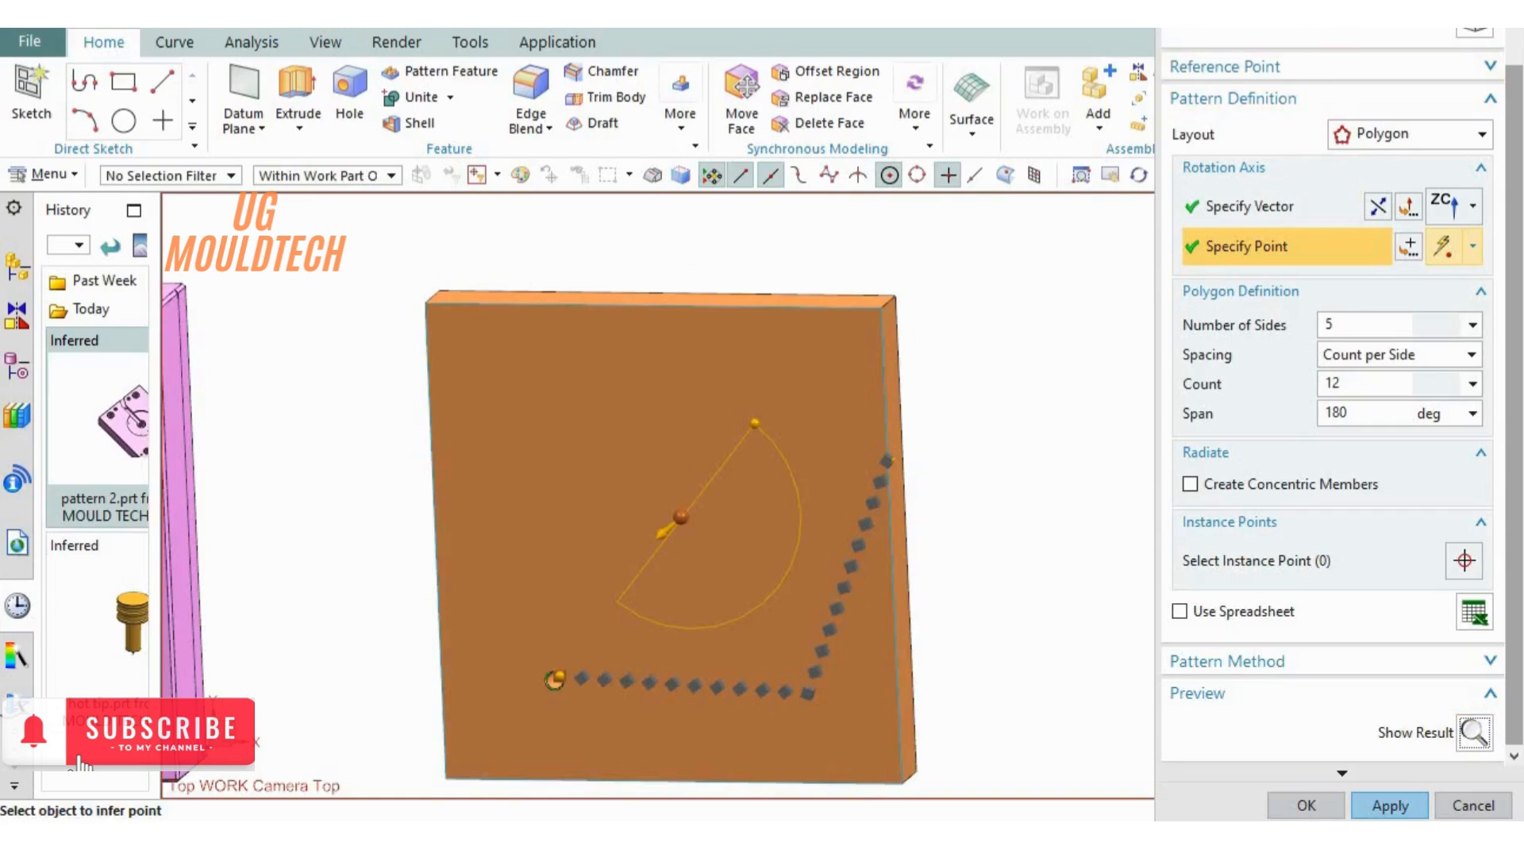
Examine the pink plate with its corner holes and circular pocket beside the orange plate.
scroll(1327, 38, up, 2)
scroll(1327, 38, up, 1)
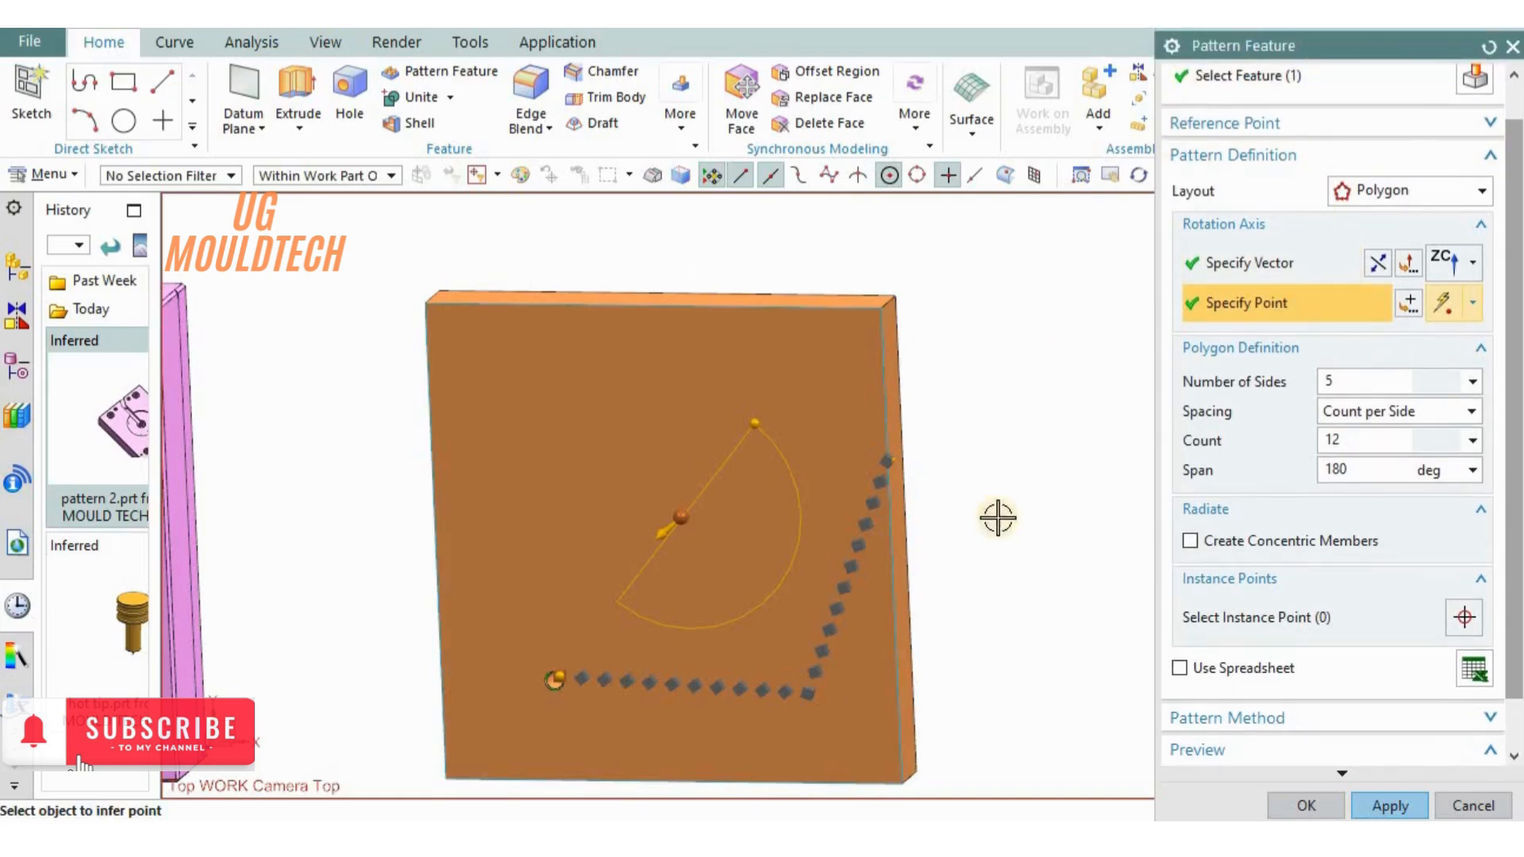
middle_drag(993, 517, 1206, 387)
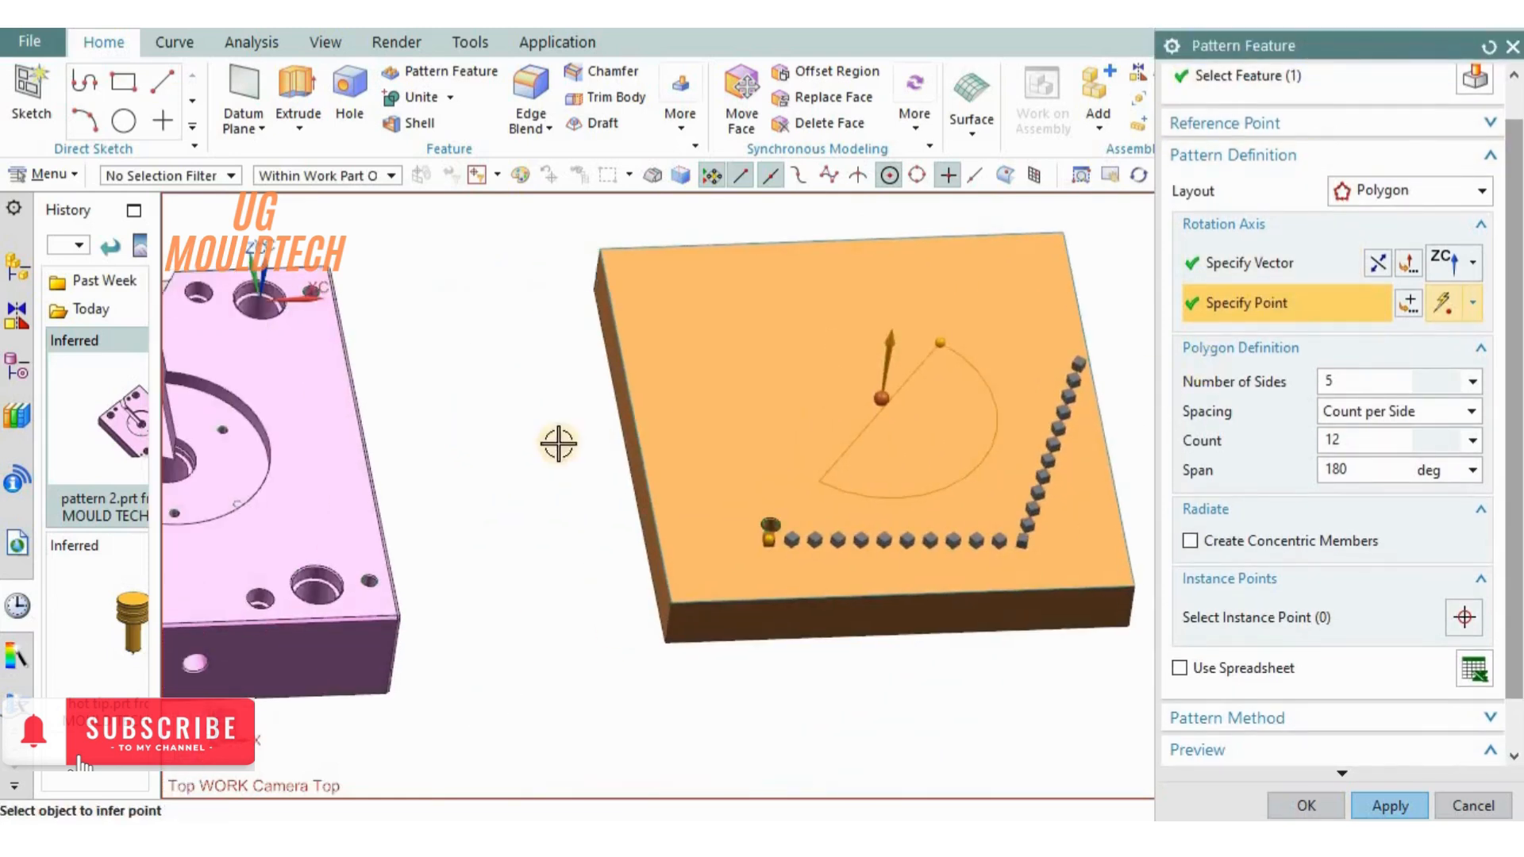
shift+middle_drag(542, 446, 960, 417)
middle_drag(826, 412, 860, 383)
scroll(792, 376, up, 3)
scroll(855, 440, down, 3)
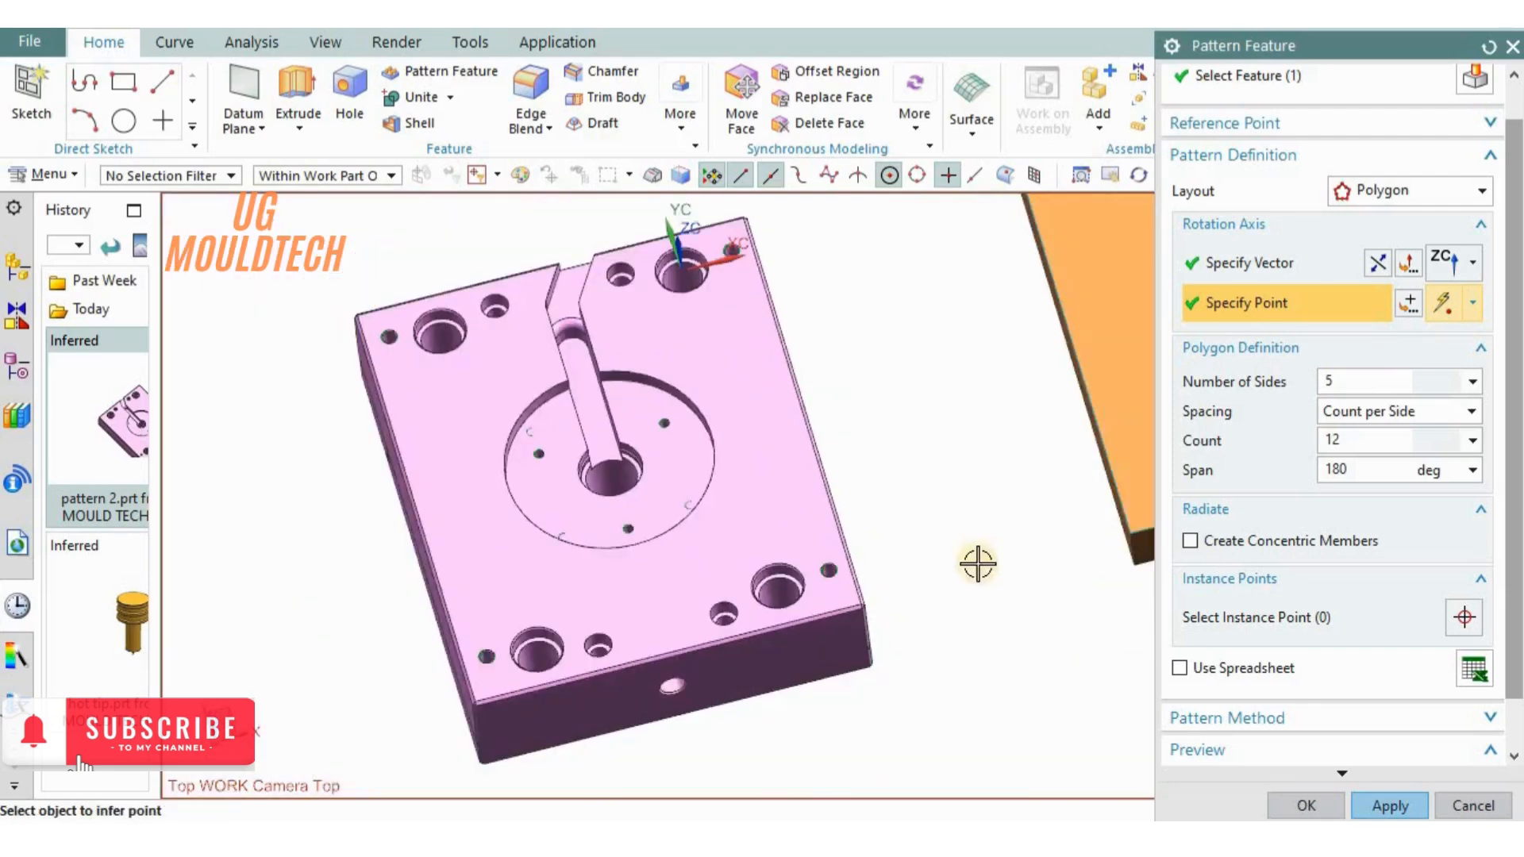
mouse_move(977, 553)
middle_down()
mouse_move(977, 535)
mouse_move(986, 561)
mouse_move(956, 545)
middle_up()
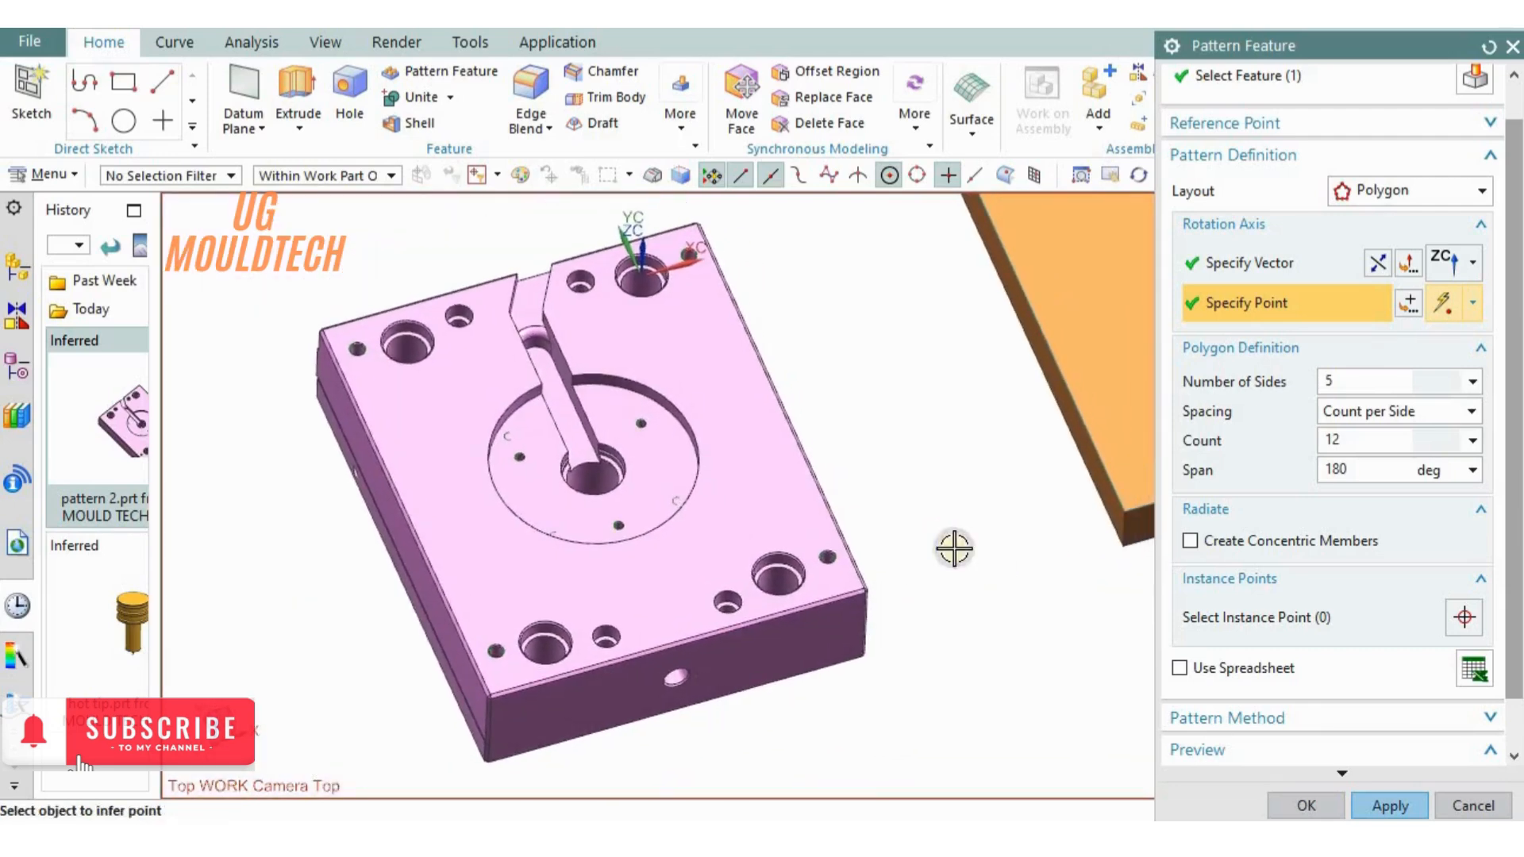